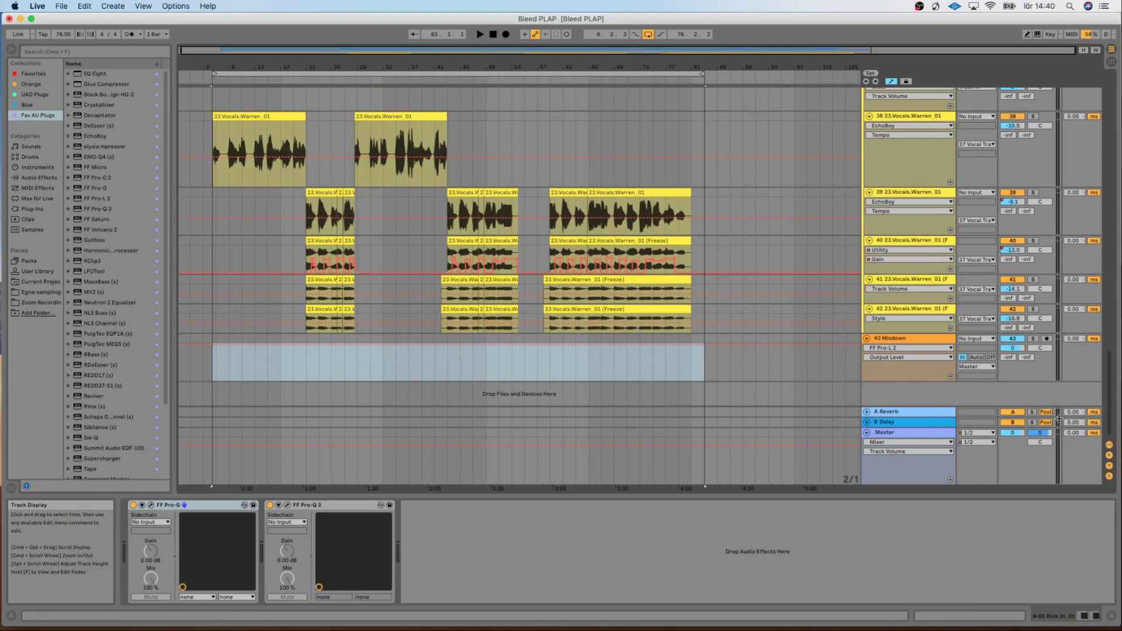
- Show the Mixdown track's device chain, and play the song back with the Drums group soloed
click(908, 341)
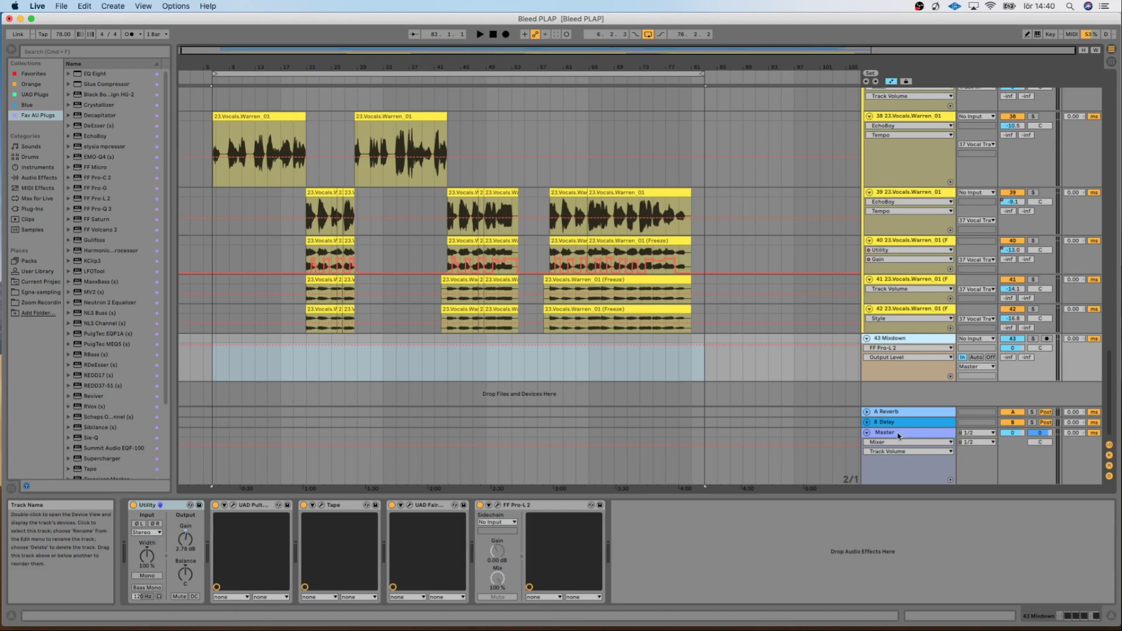
scroll(801, 309, up, 10)
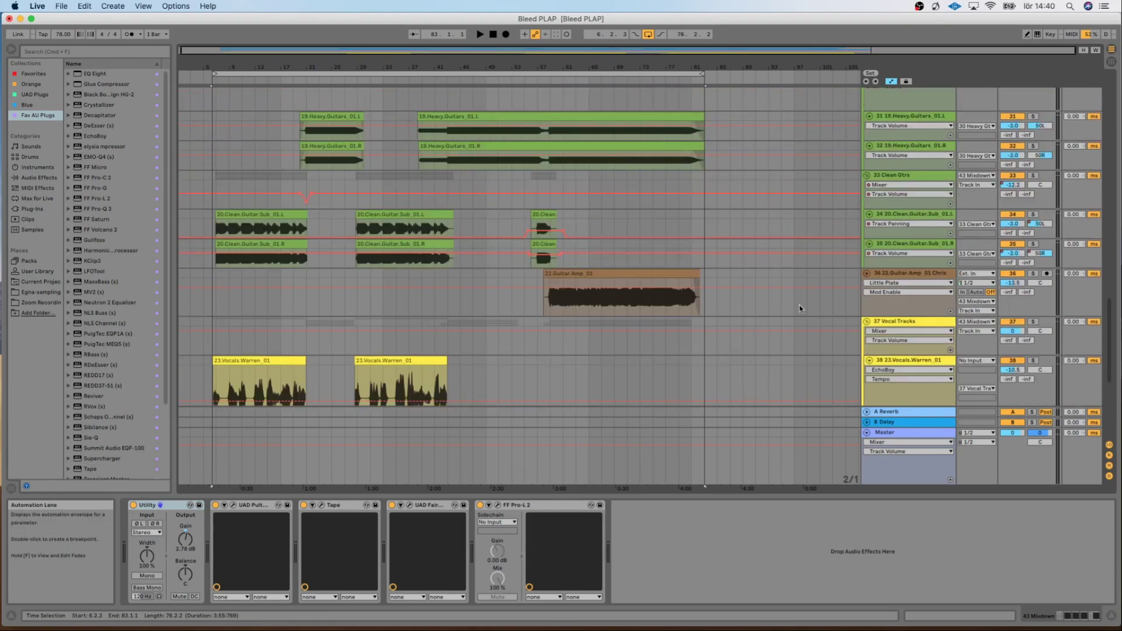
scroll(801, 309, up, 15)
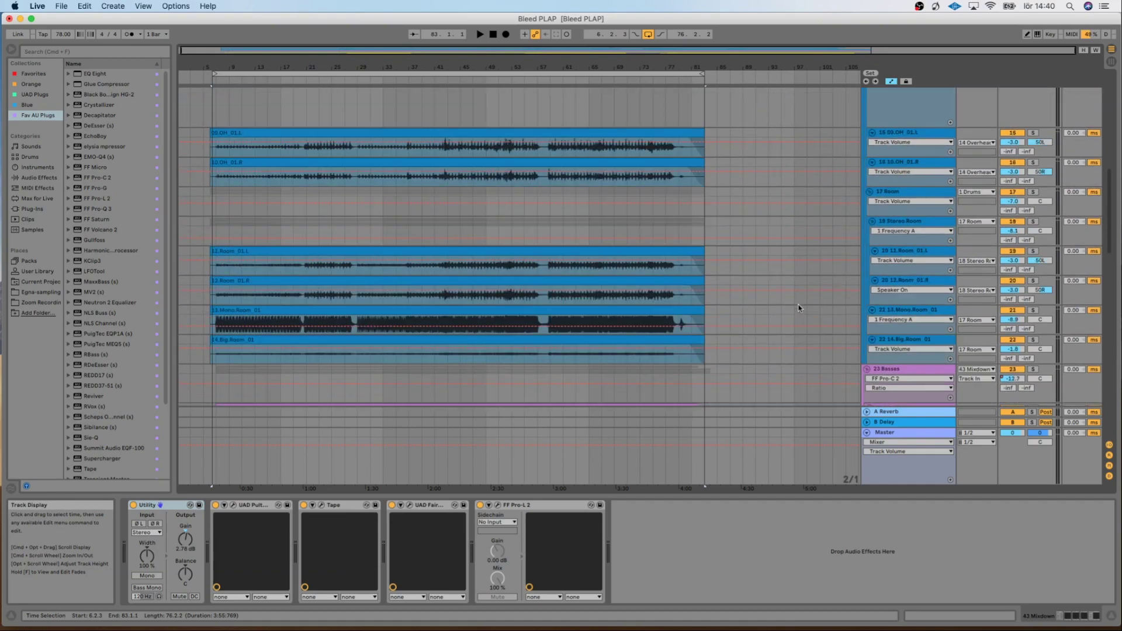
scroll(798, 308, up, 12)
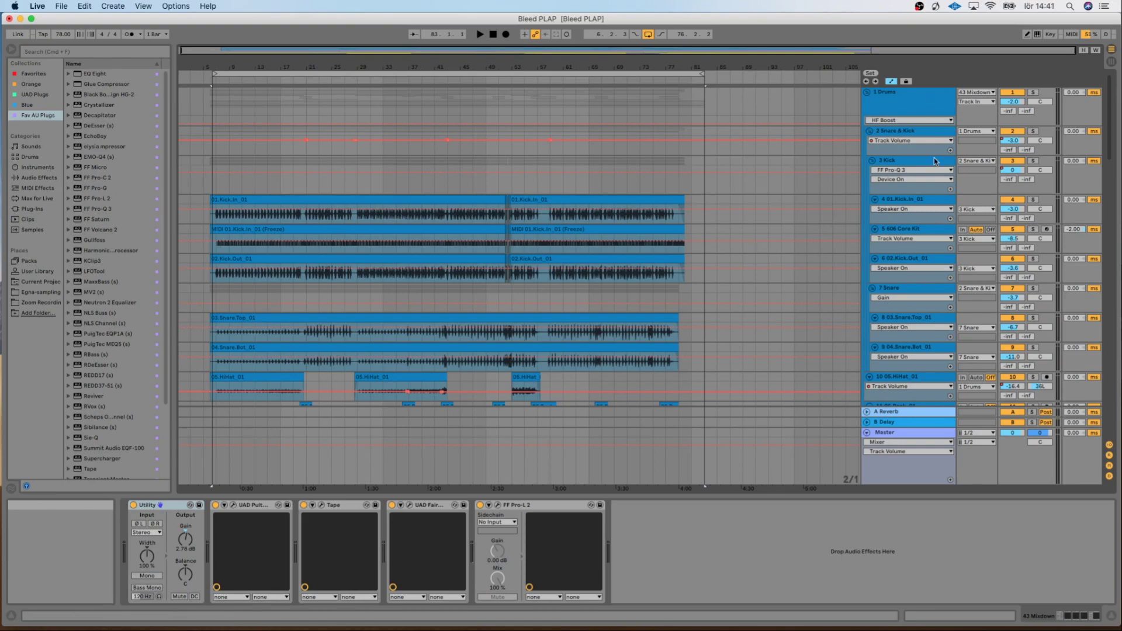
click(1033, 93)
key(space)
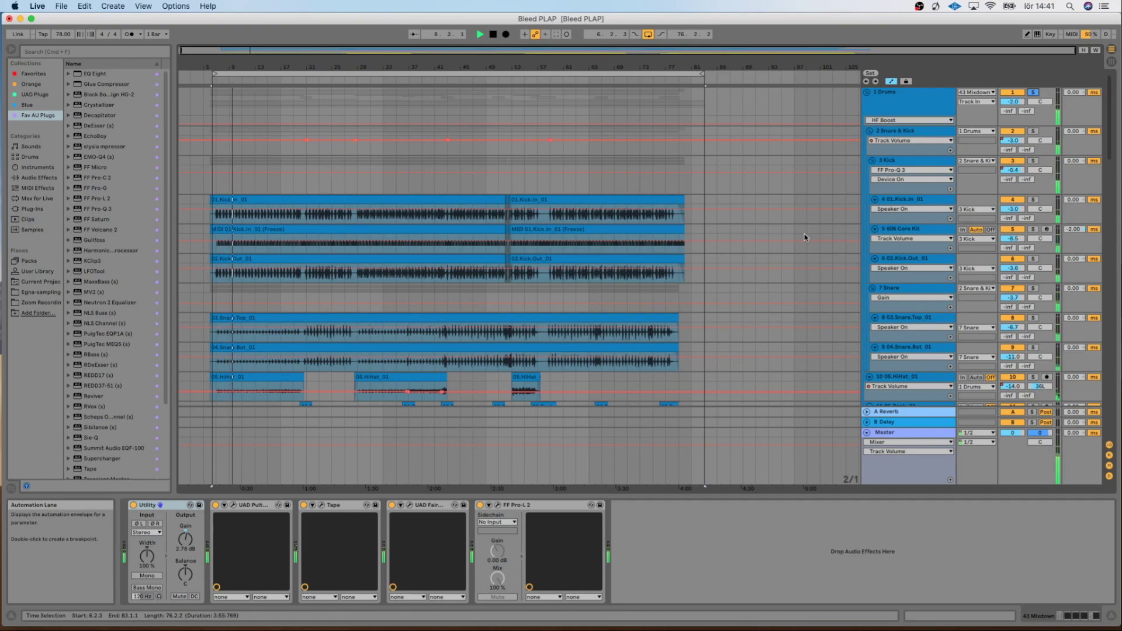
- Inspect the FF Pro-G gate settings on the 01.Kick.In_01 track during playback
click(910, 203)
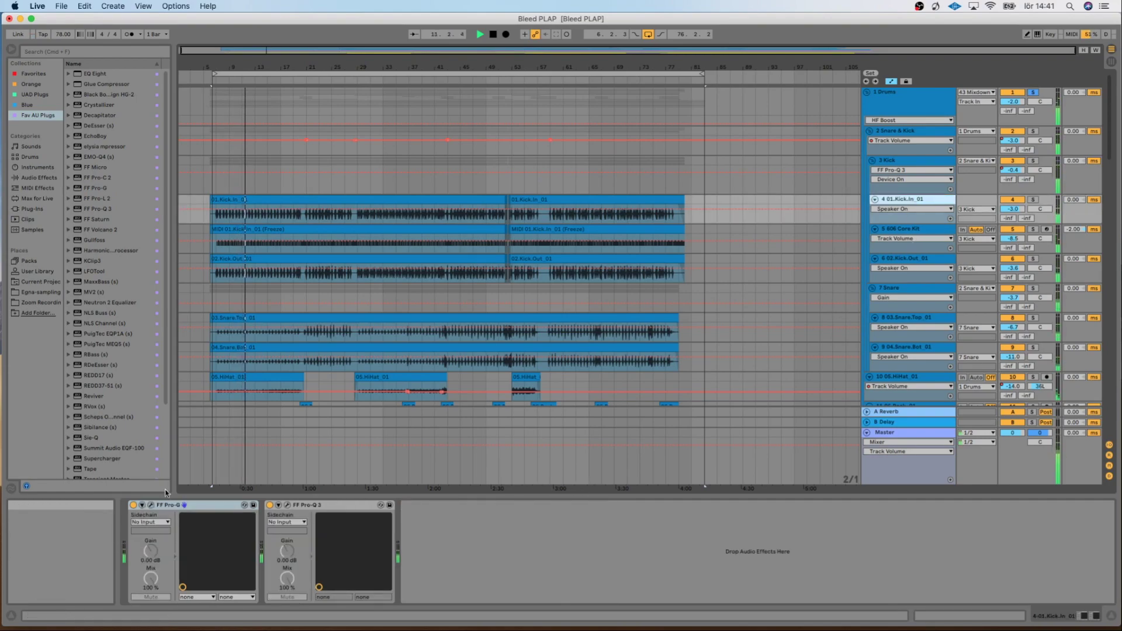
click(151, 506)
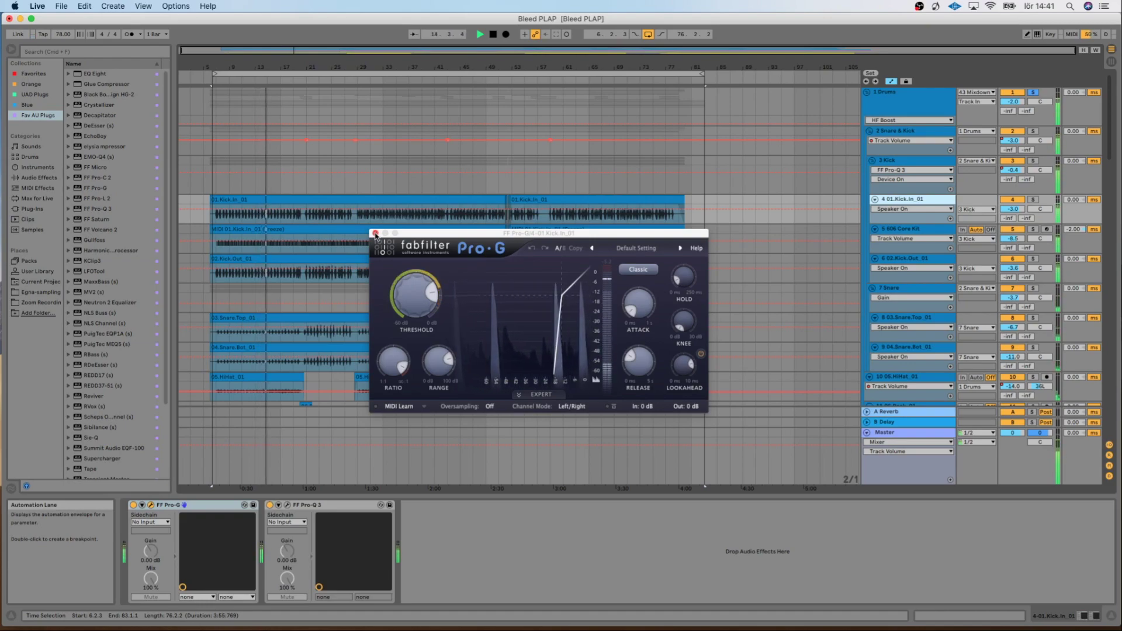
mouse_move(688, 383)
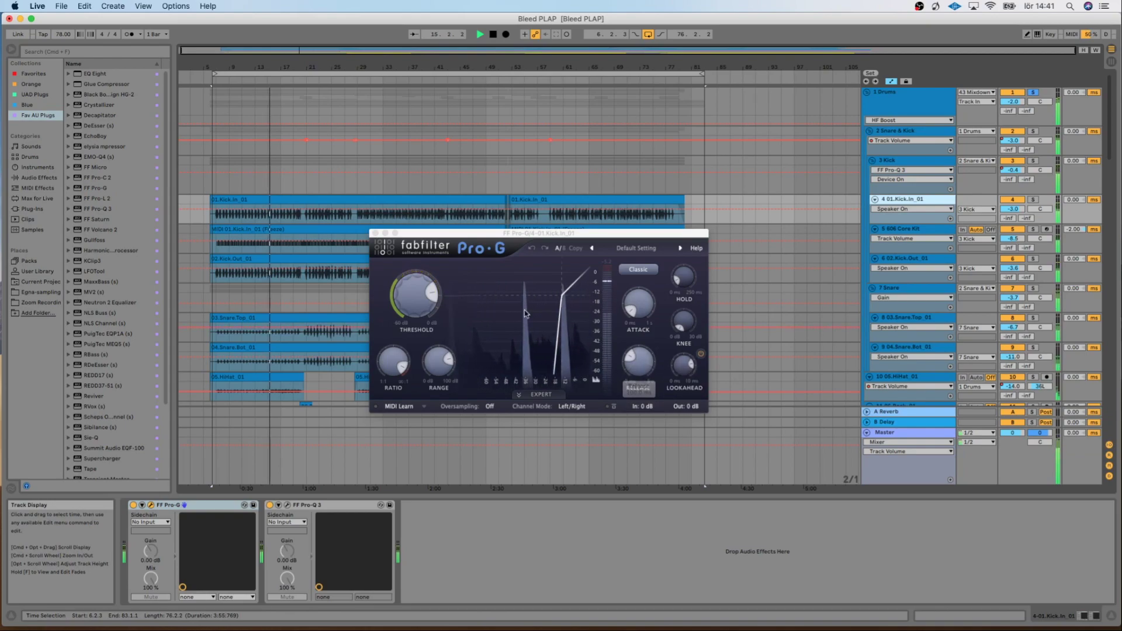
click(375, 233)
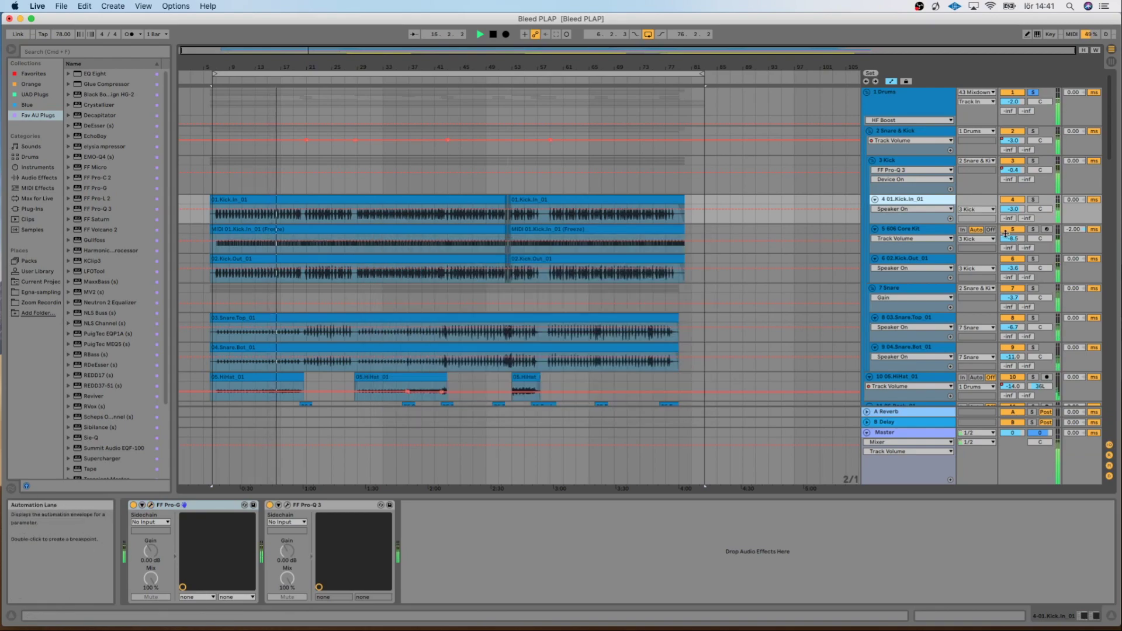
- Move the low cut band to a slightly lower frequency in the FF Pro-Q 3 on the 02.Kick.Out_01 track
click(902, 262)
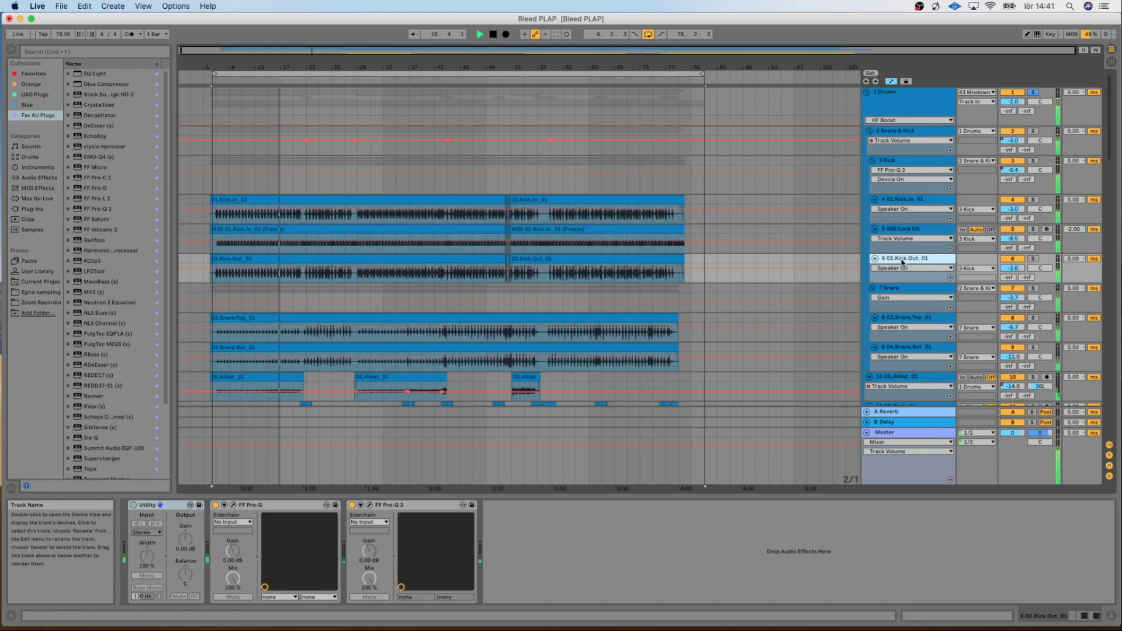
click(369, 505)
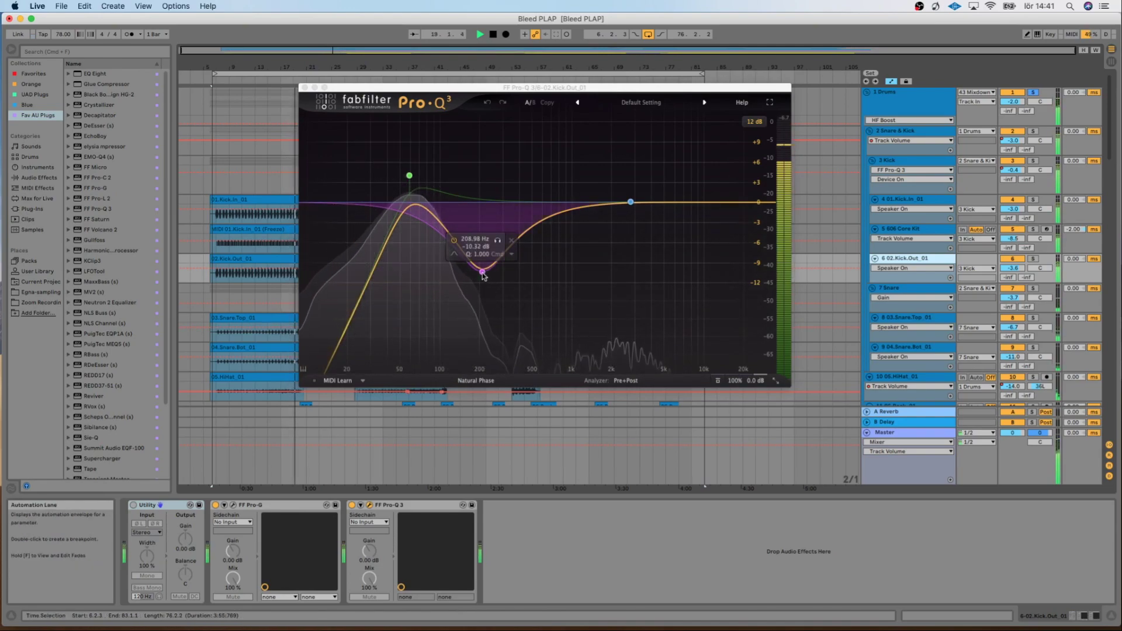
click(409, 177)
drag(407, 178, 401, 178)
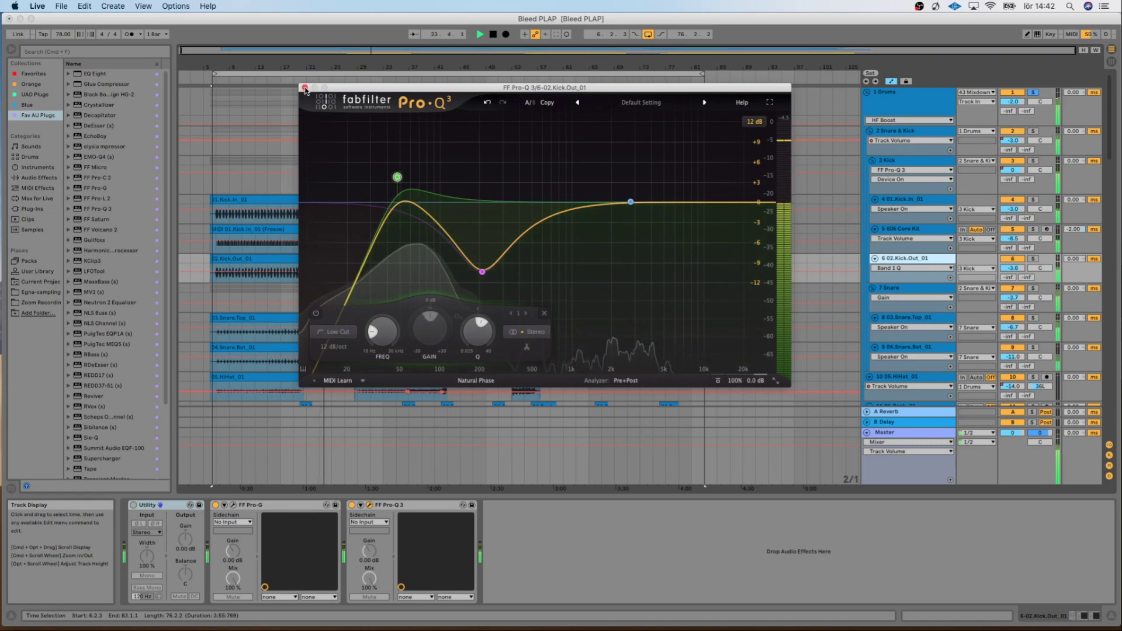
click(304, 88)
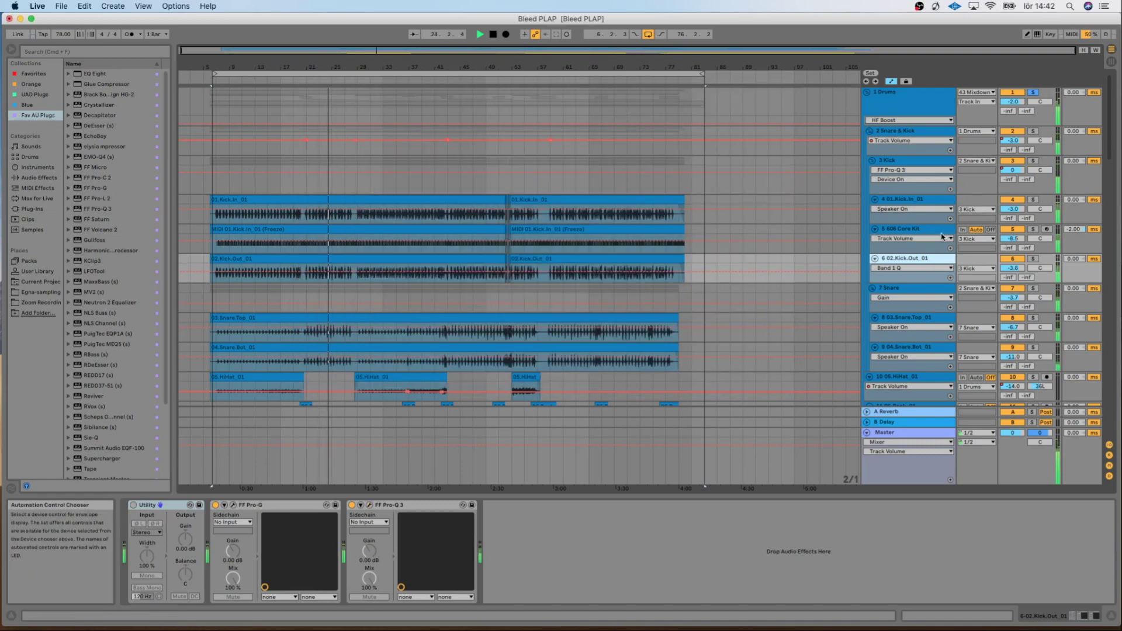
- Inspect the FF Pro-Q 3 equalizer curve on the 01.Kick.In_01 track
click(937, 238)
click(933, 234)
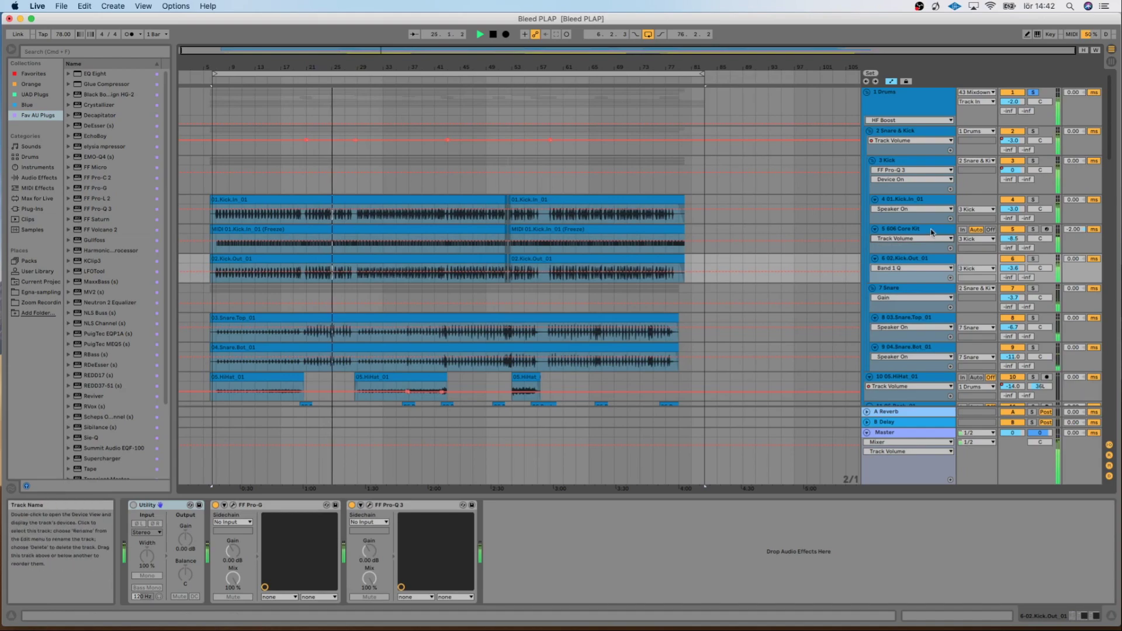
click(914, 199)
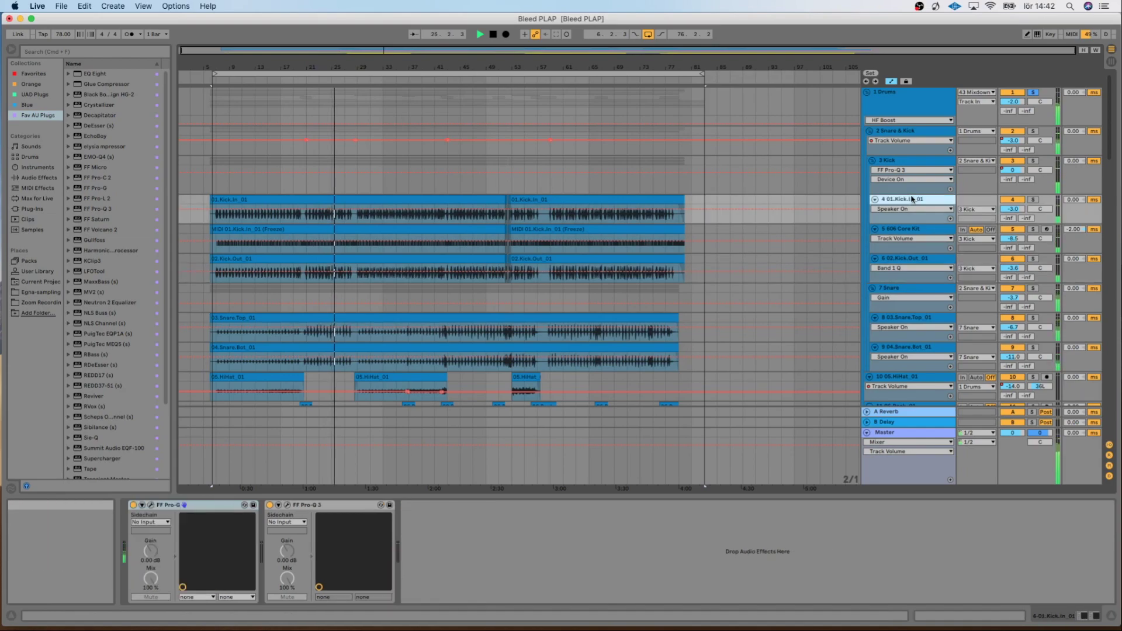
click(286, 506)
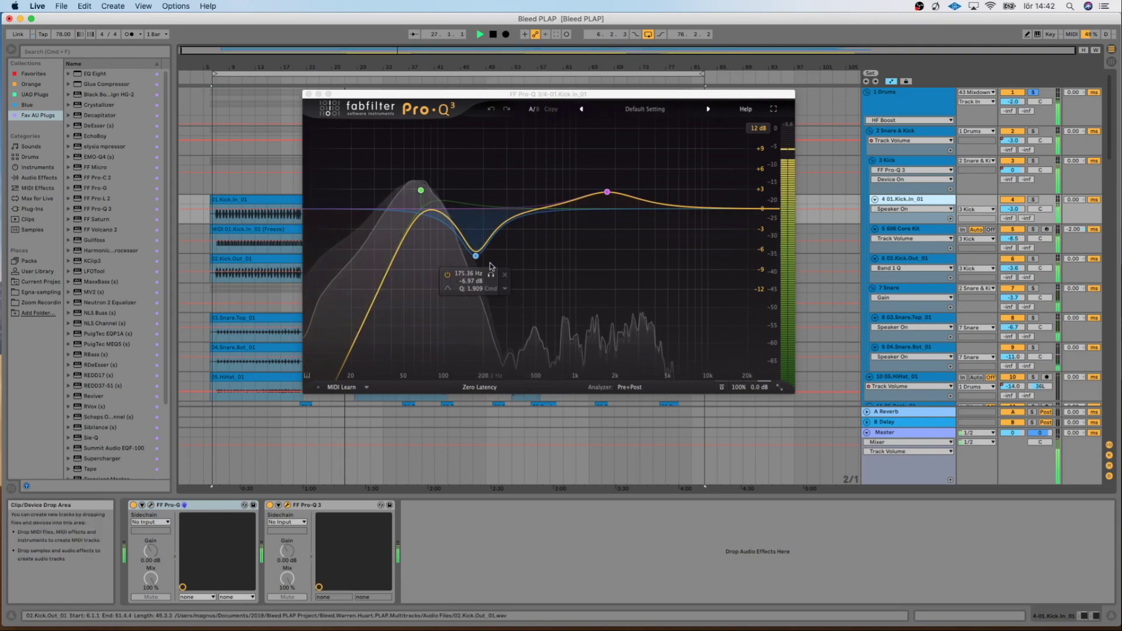
click(308, 94)
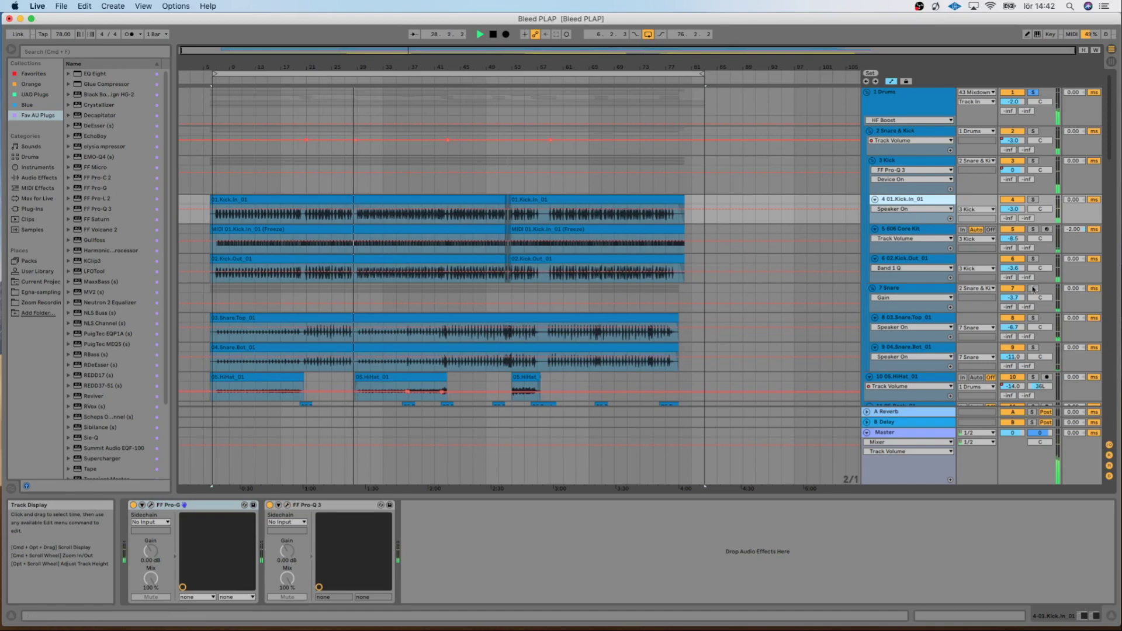
- View the device chains of the 606 Core Kit track and the Snare group
click(907, 232)
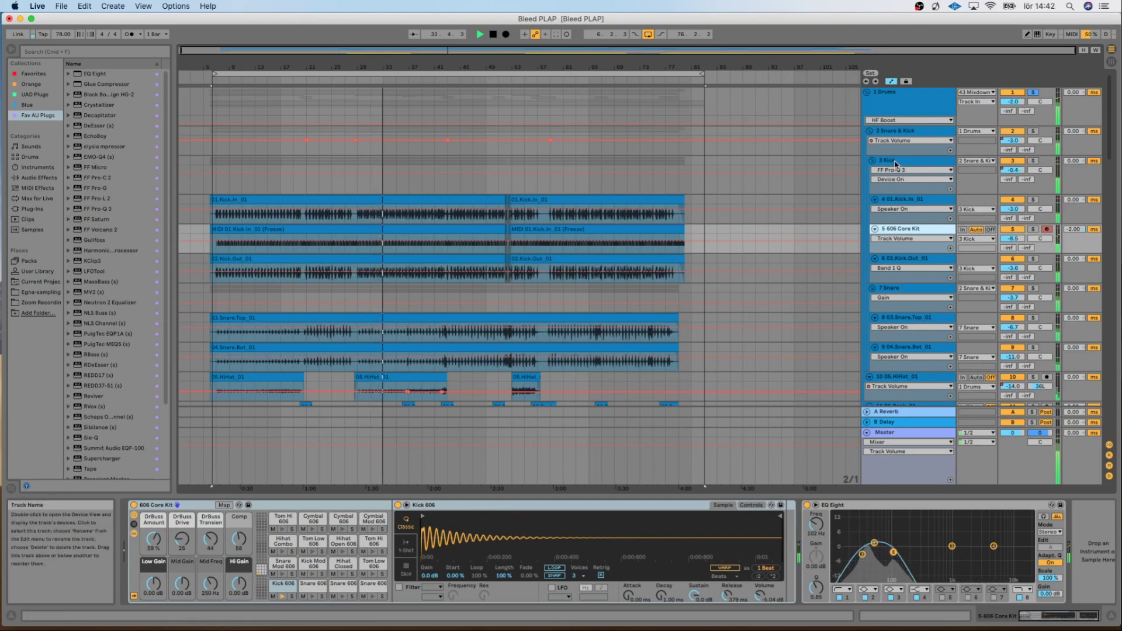
click(899, 292)
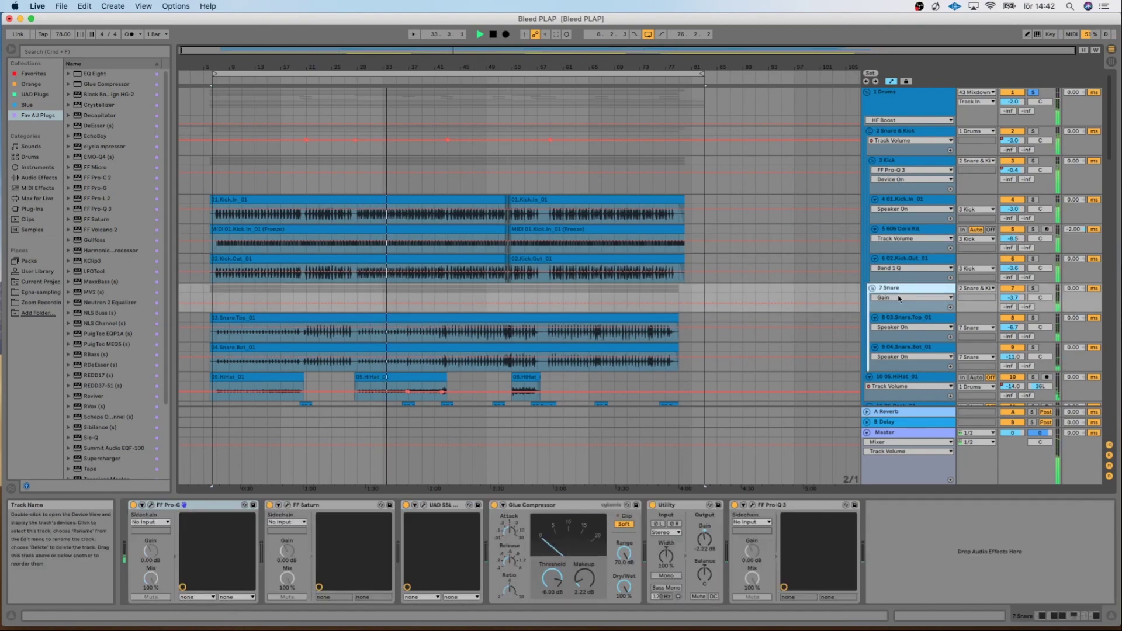
scroll(964, 175, down, 1)
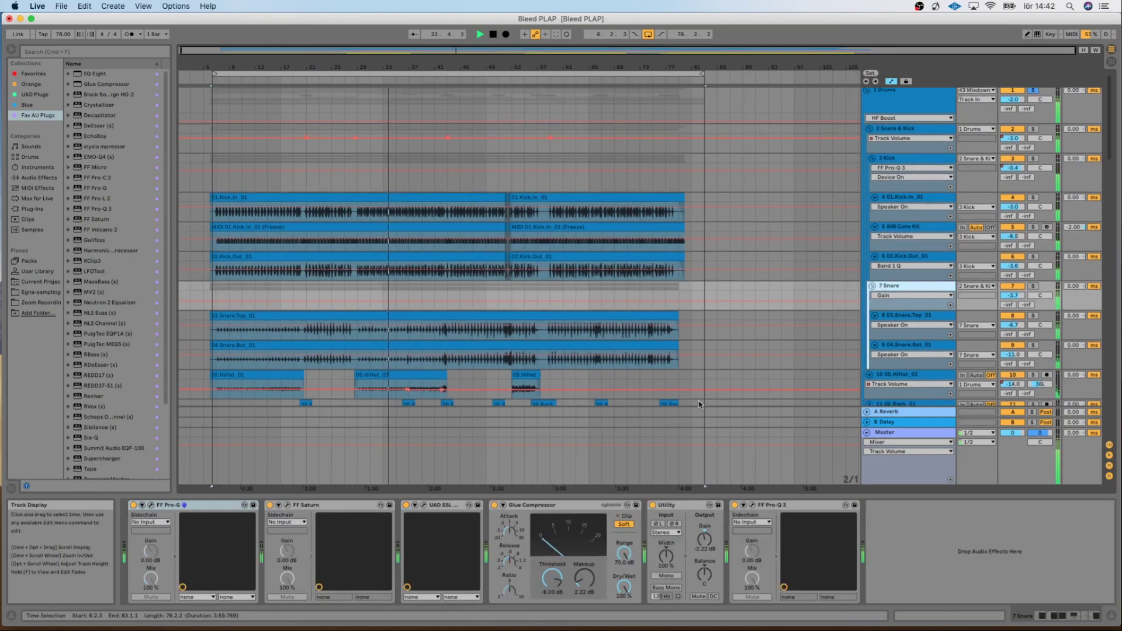
- Inspect the FF Pro-Q 3 equalizer curve on the Kick group
click(910, 166)
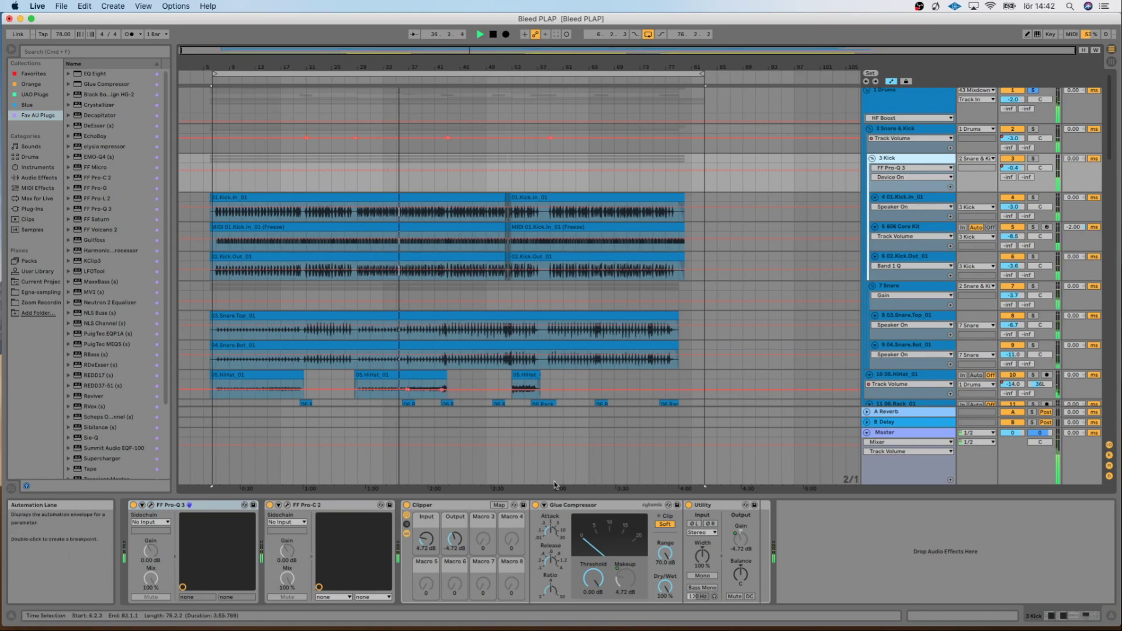
click(150, 505)
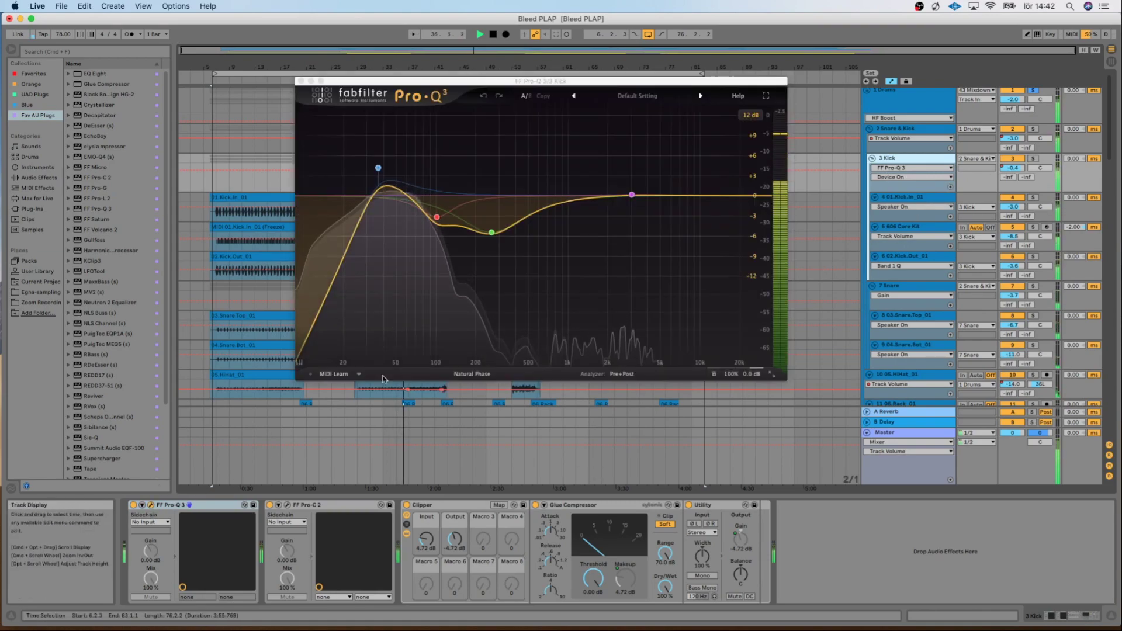
click(300, 82)
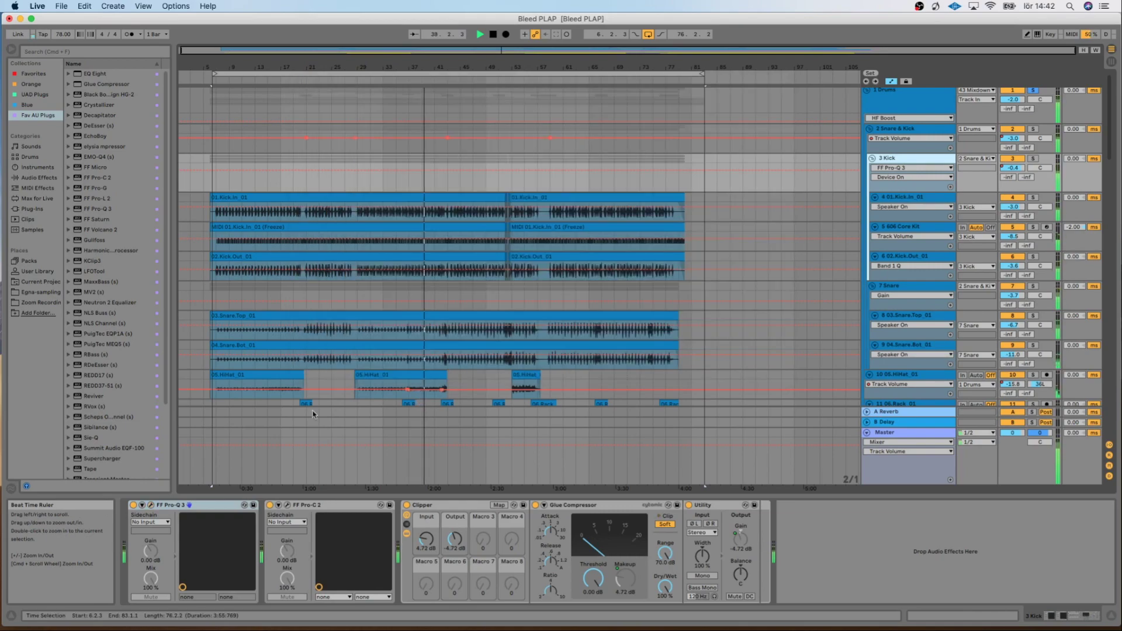
- Examine the Kick group's FF Pro-C 2 compressor with its side-chain filter, and the Utility gain at the end of the chain
click(287, 504)
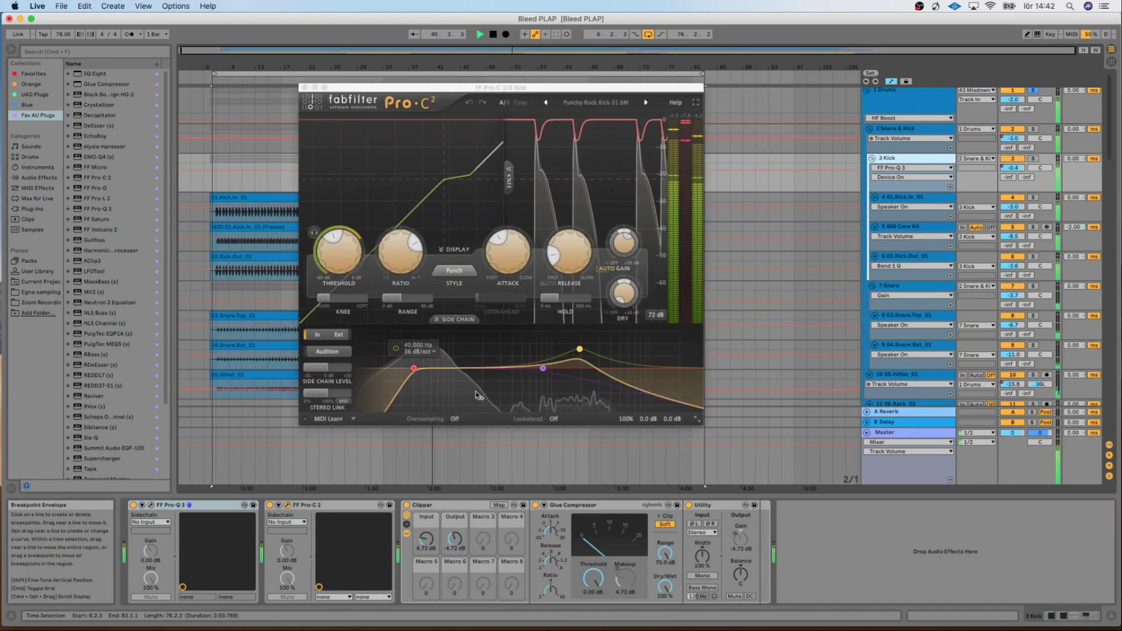
mouse_move(476, 396)
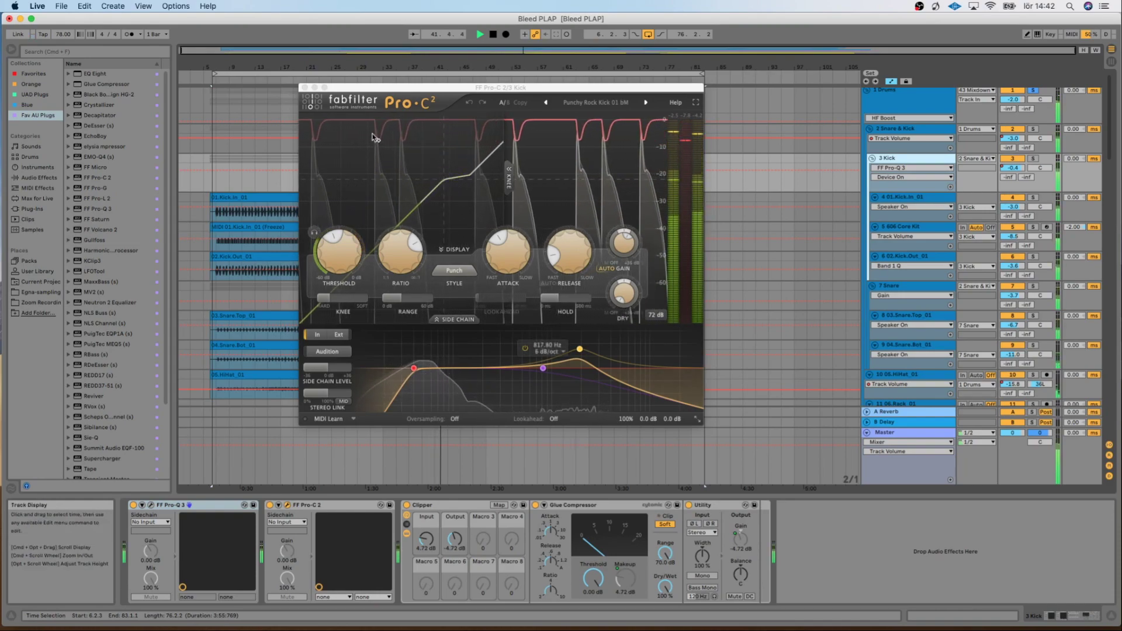
click(304, 88)
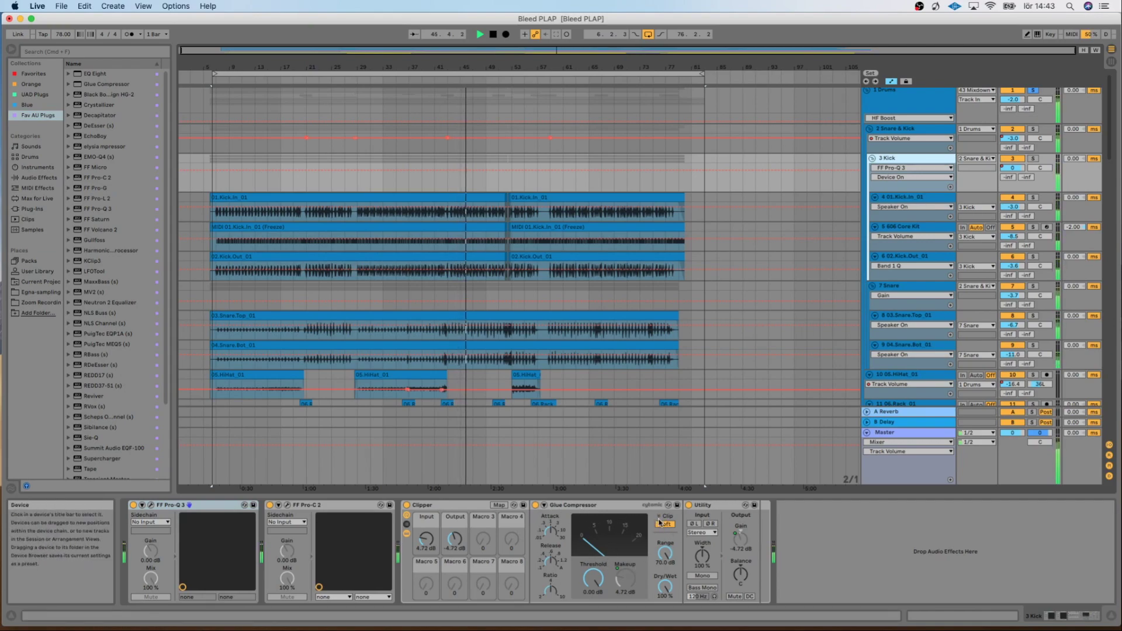
click(750, 552)
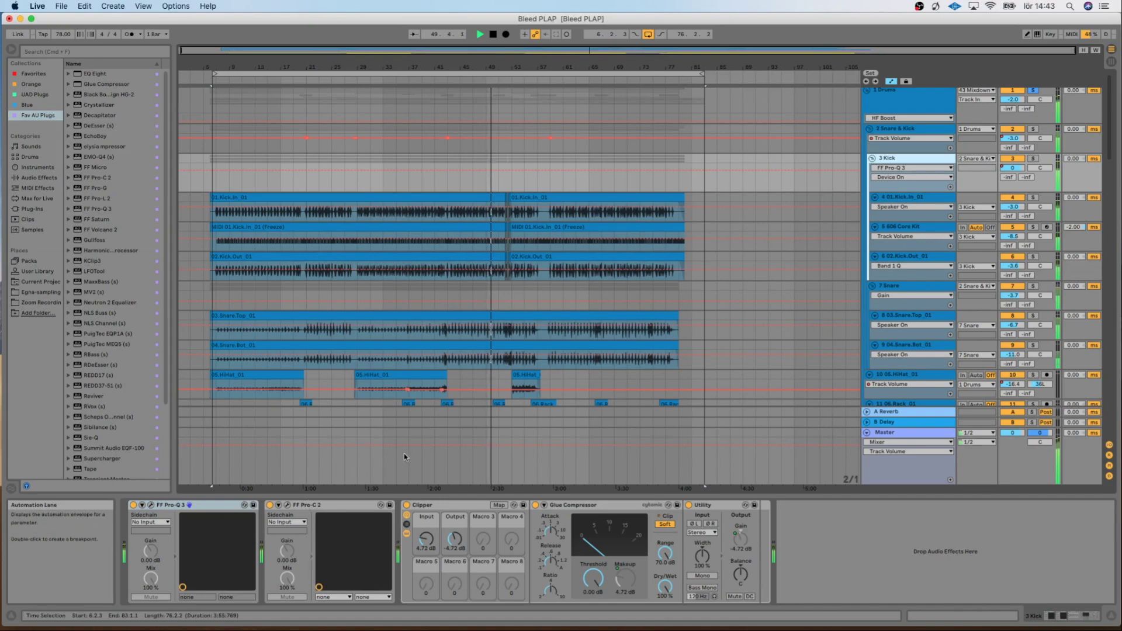
- Inspect the low cut and the boost in the FF Pro-Q 3 on the 03.Snare.Top_01 track
click(900, 288)
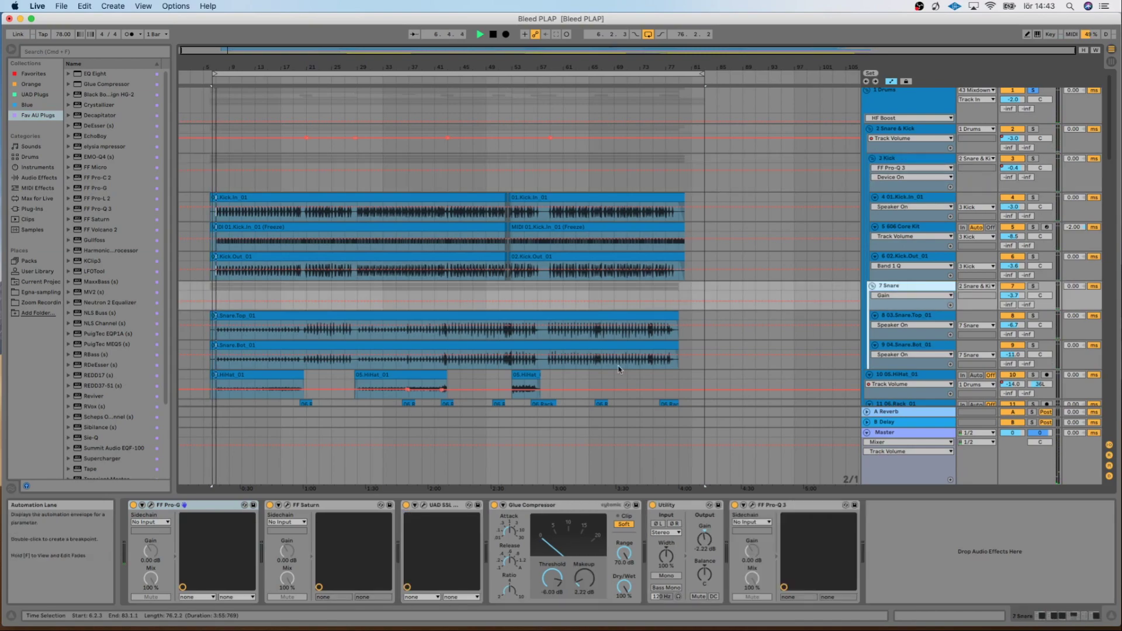
click(904, 318)
click(234, 505)
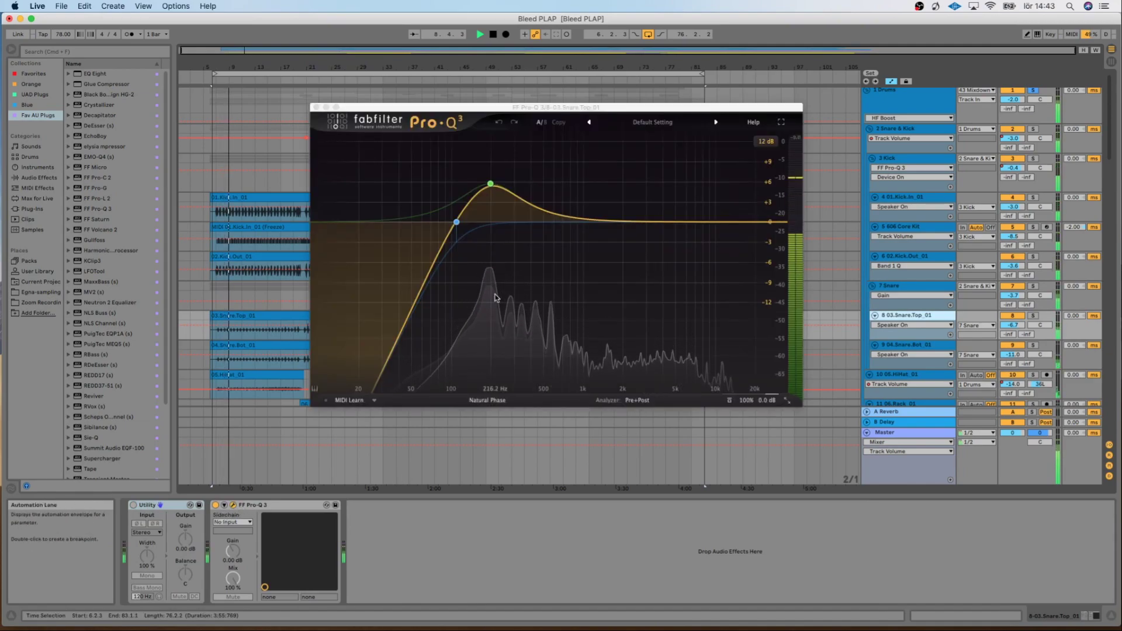
mouse_move(491, 184)
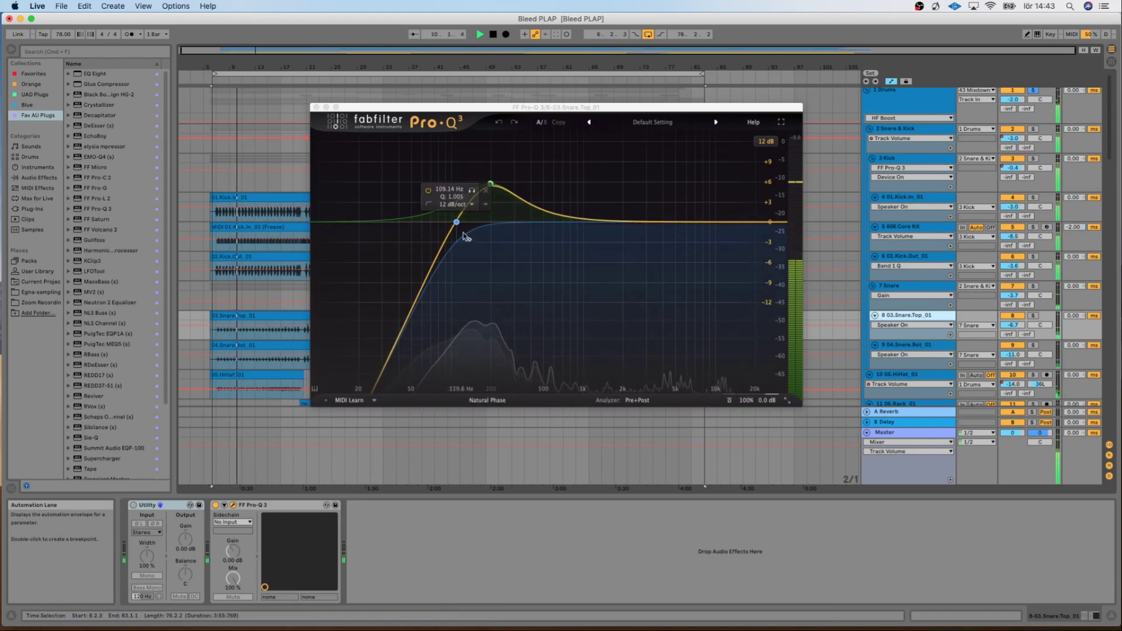
click(316, 108)
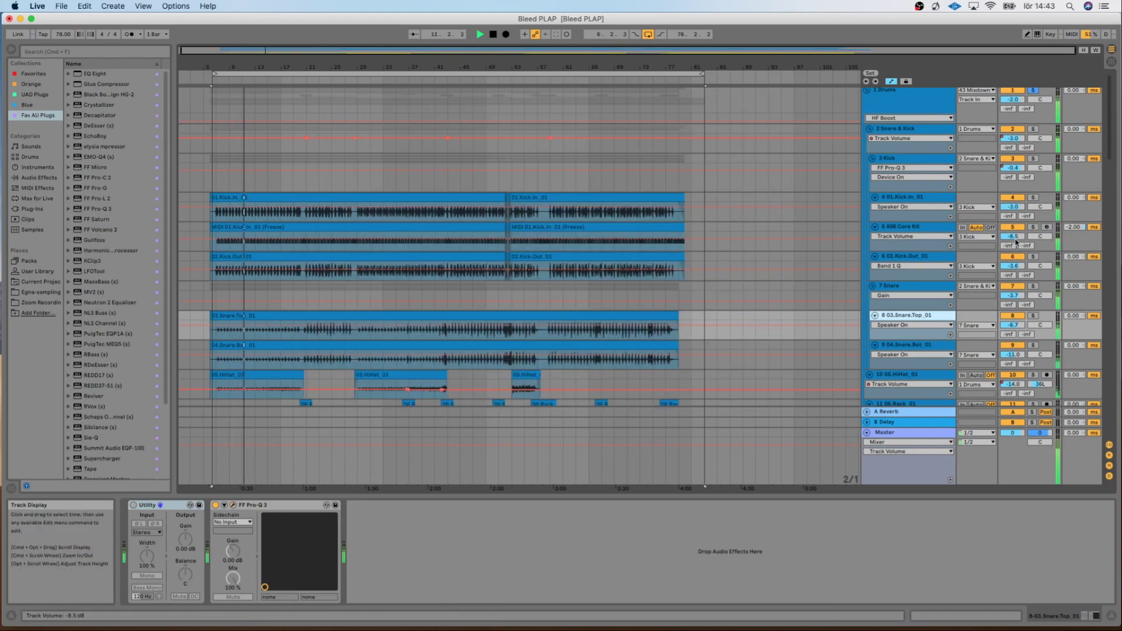
- Review the 04.Snare.Bot_01 track's device chain and the FF Pro-G gate settings on the Snare group
click(910, 345)
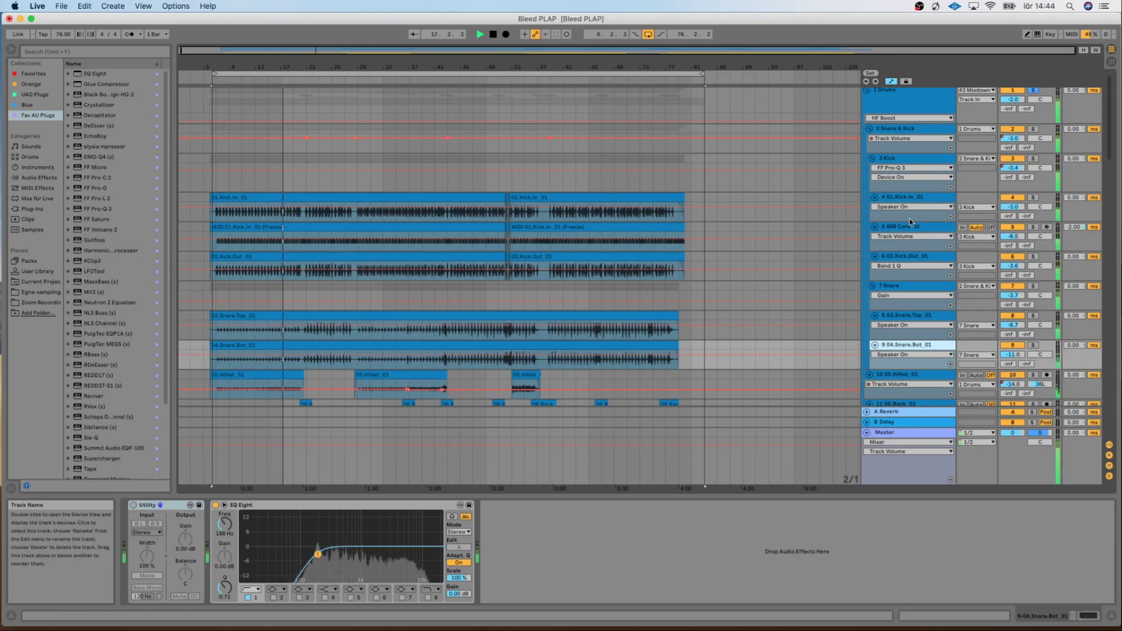
click(902, 286)
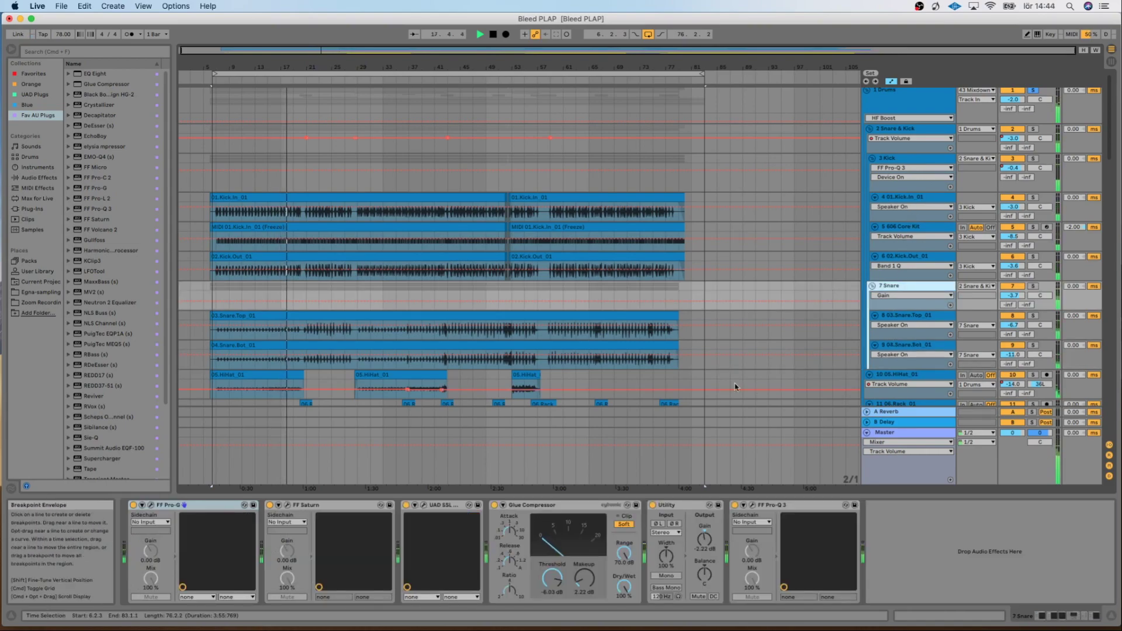
click(151, 505)
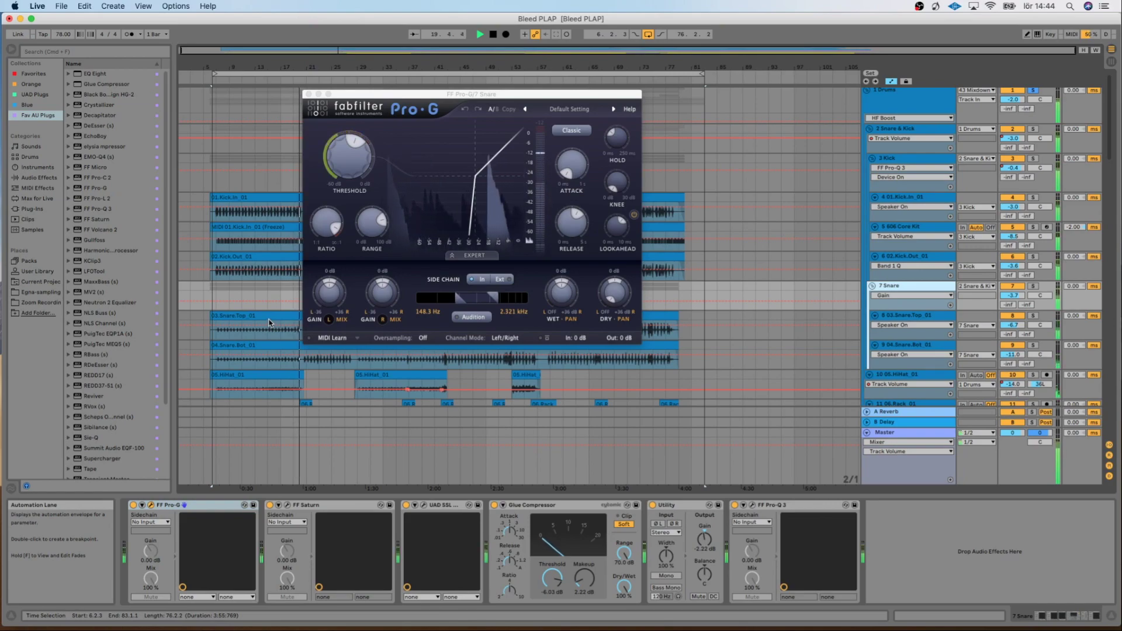
click(309, 94)
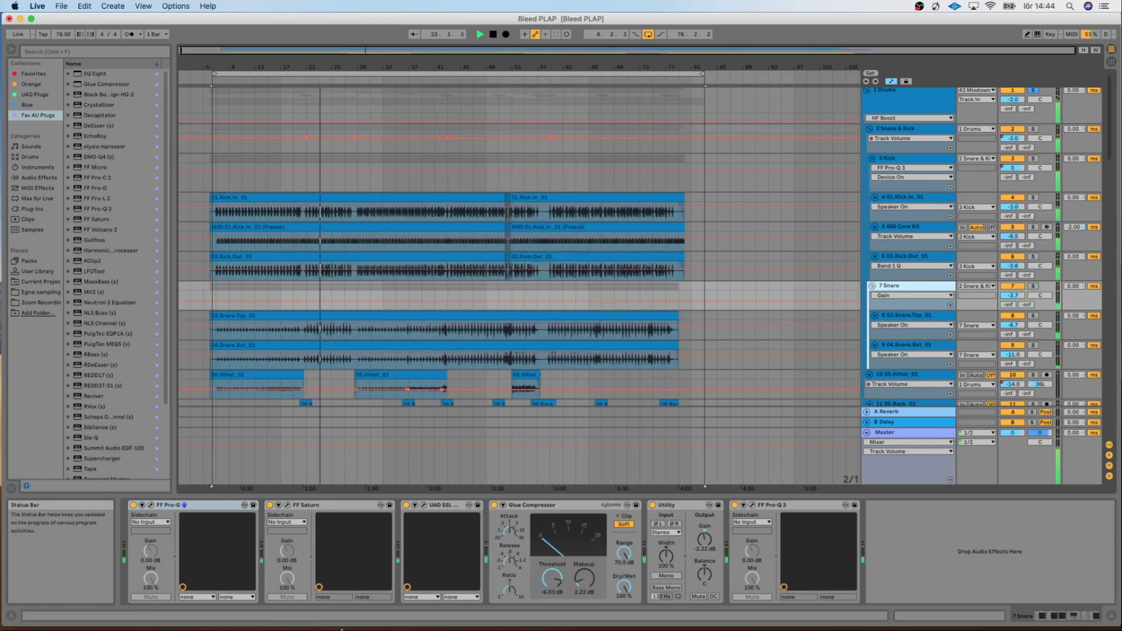
- Inspect the Warm Tube saturation in FF Saturn and the UAD SSL E Channel Strip settings on the Snare group
click(288, 506)
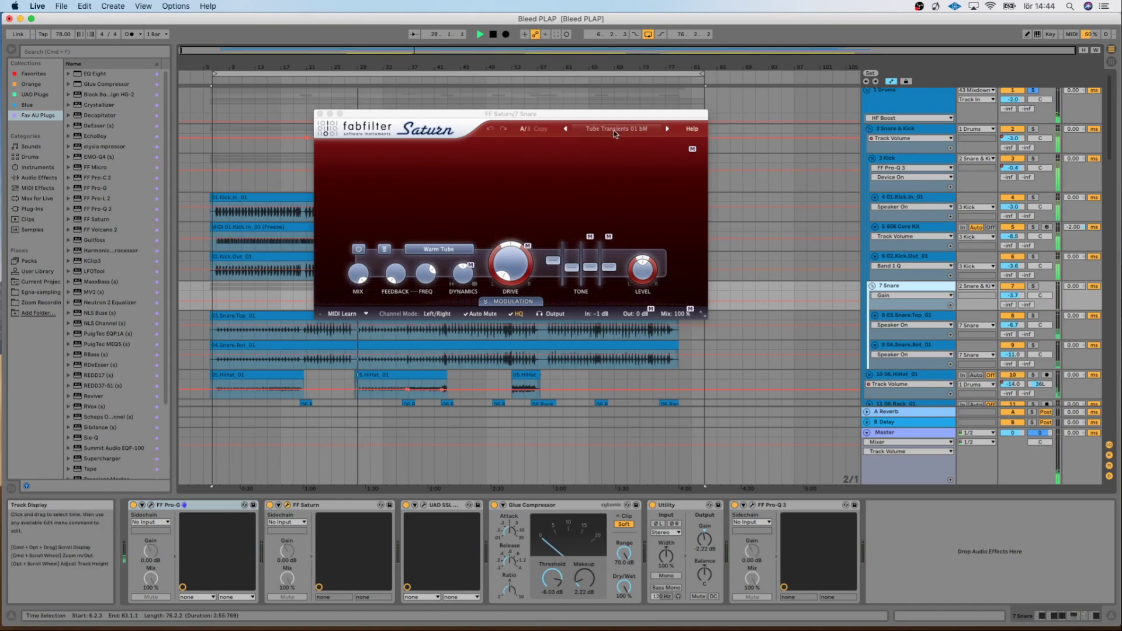
click(319, 114)
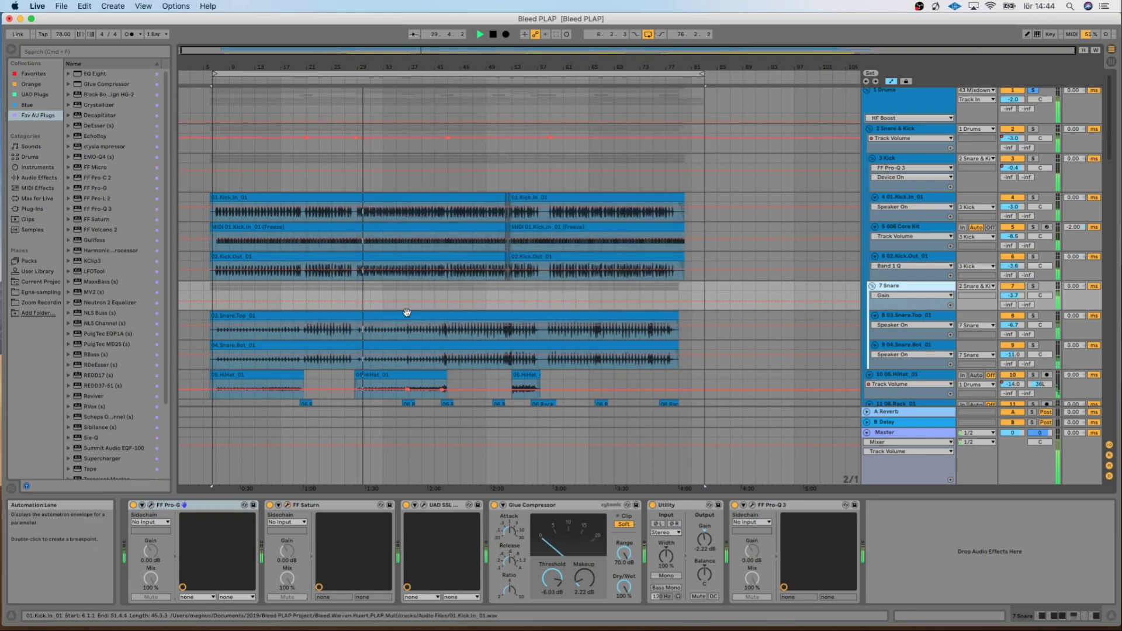
click(424, 506)
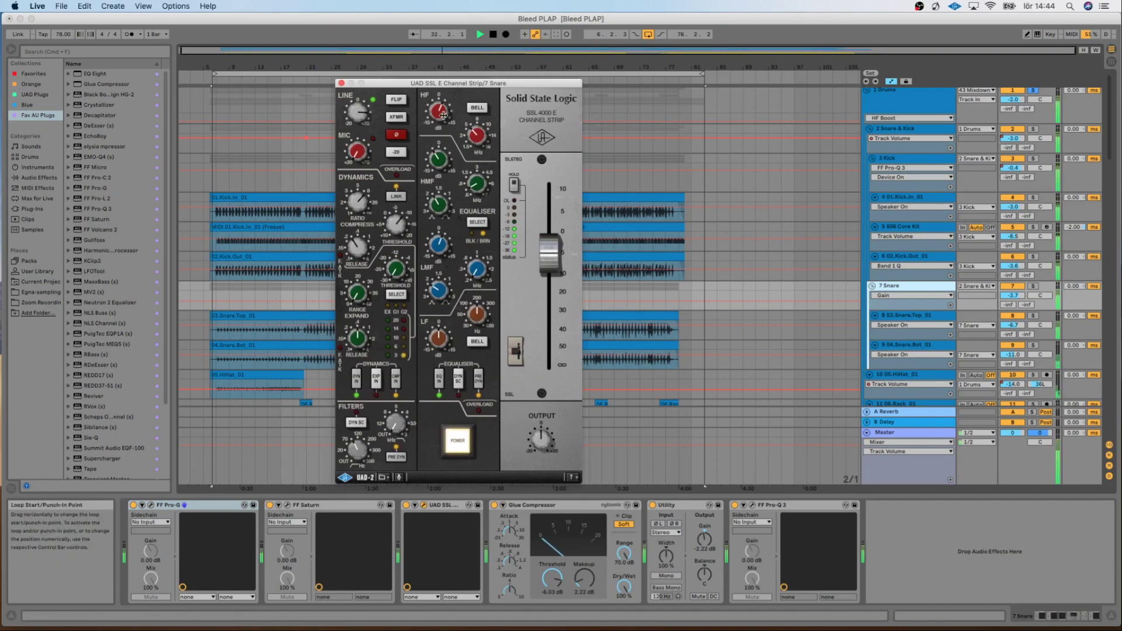
drag(437, 86, 535, 85)
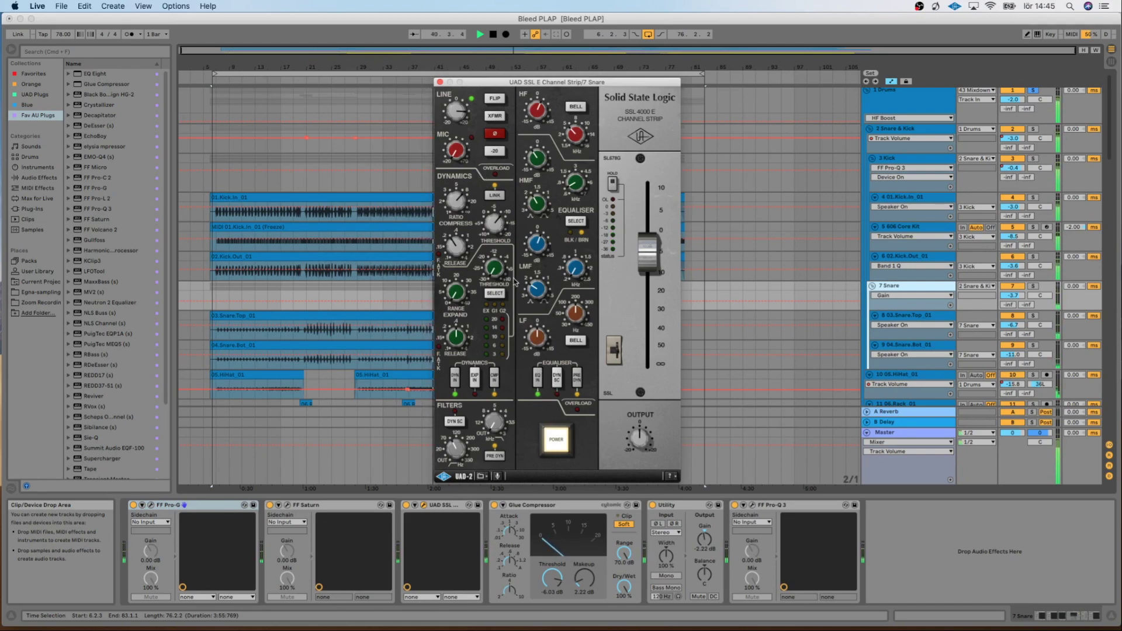
- Play from bar 21 and compare the Snare group with its UAD SSL E Channel Strip bypassed and re-enabled
click(305, 298)
key(space)
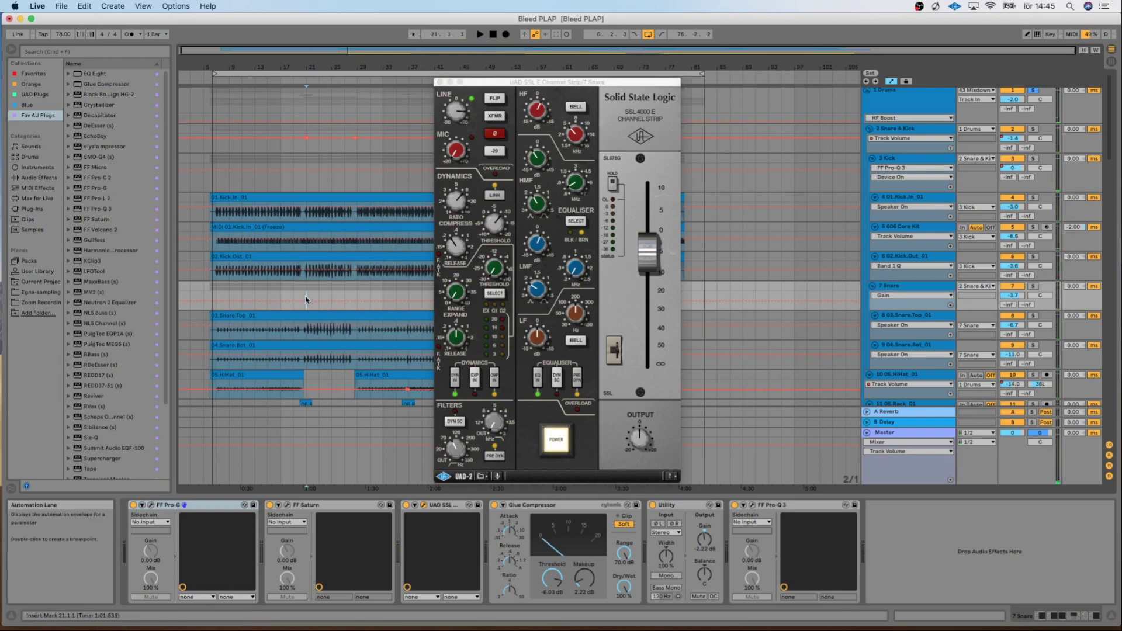
mouse_move(310, 301)
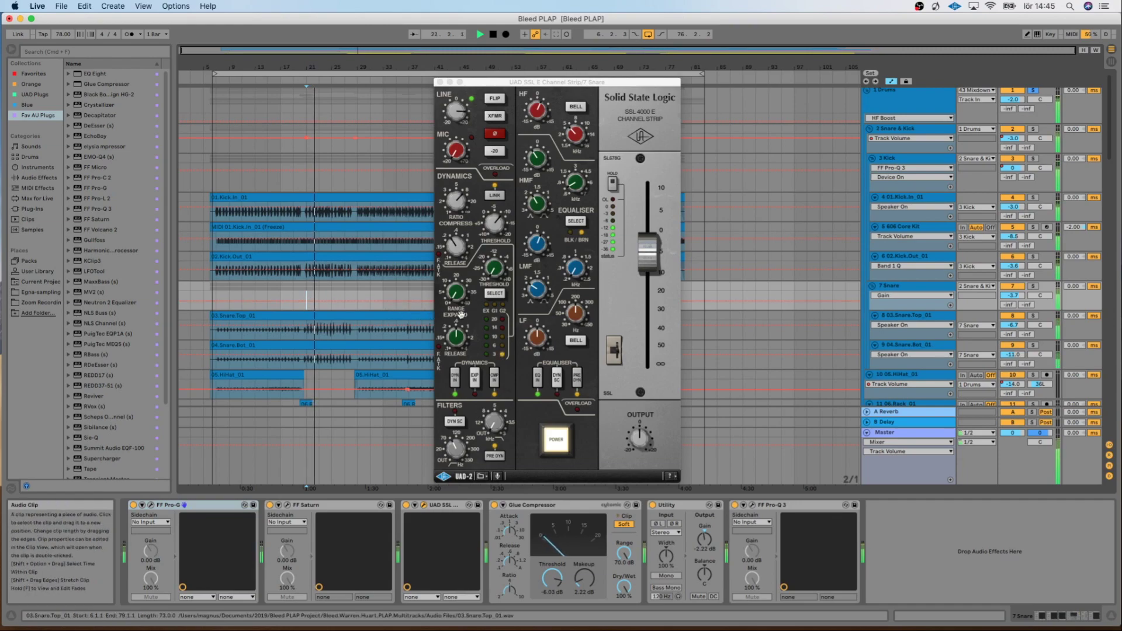
click(407, 507)
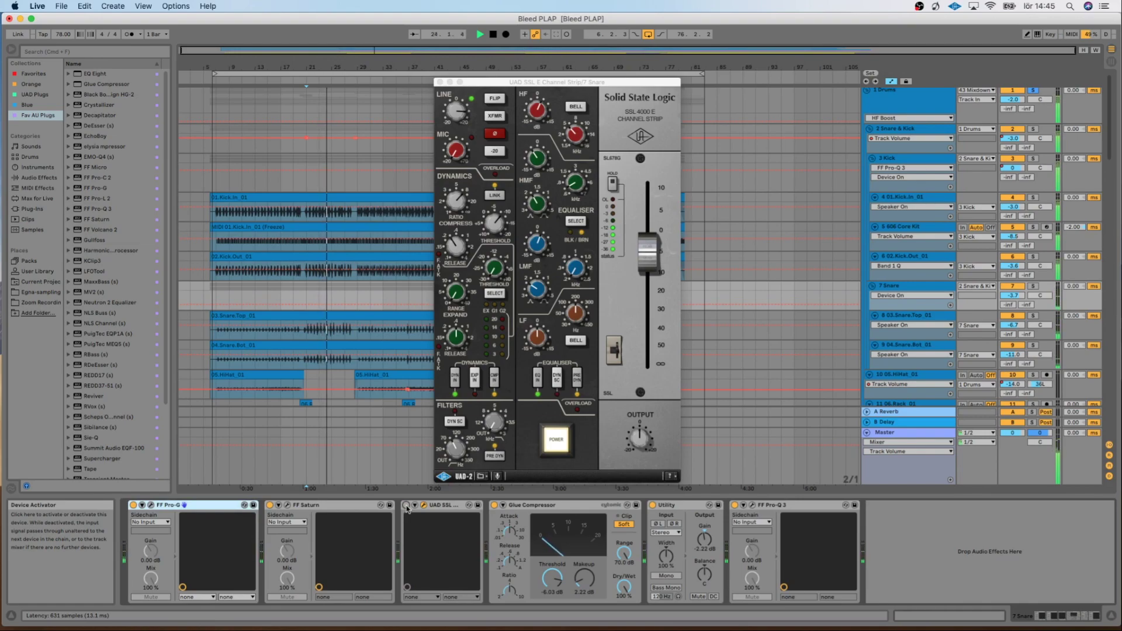
click(407, 506)
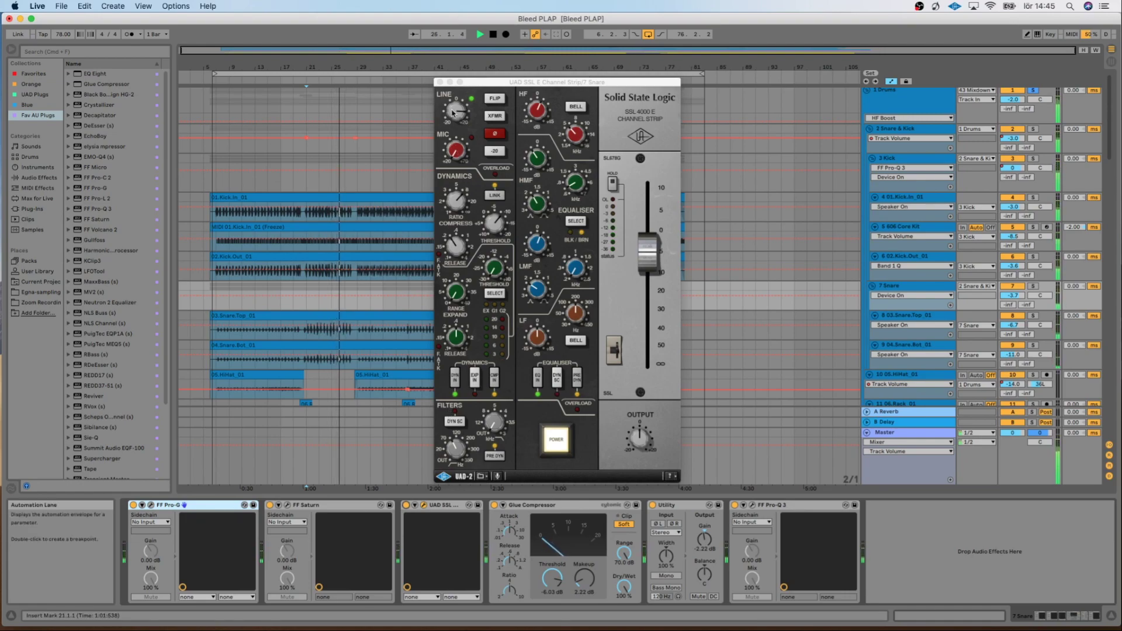
click(439, 83)
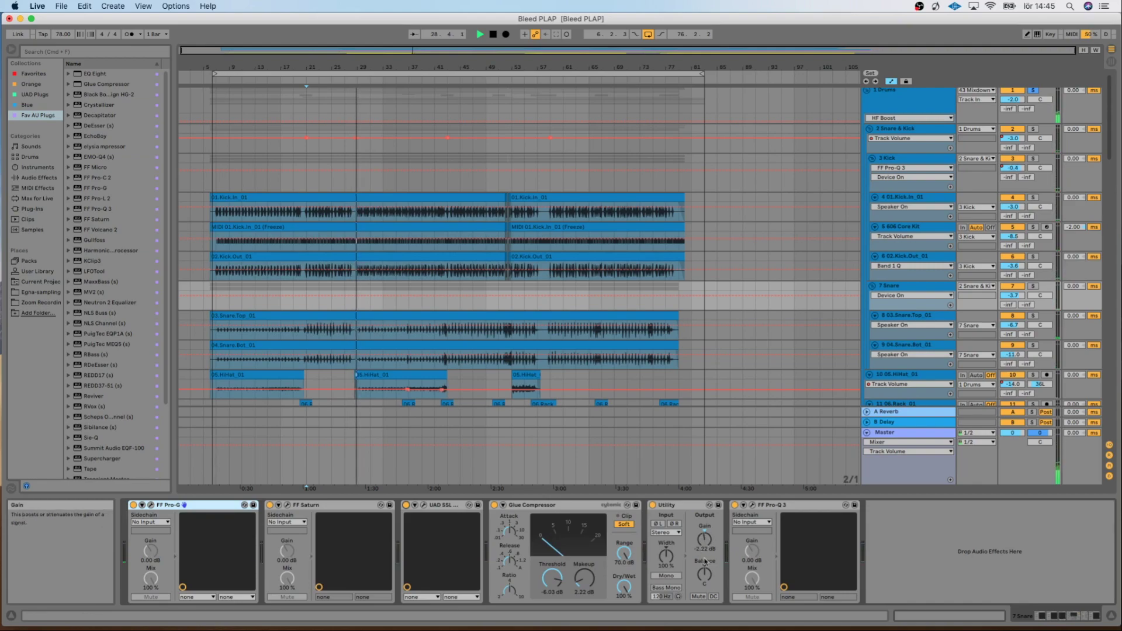
- Inspect the FF Pro-Q 3 at the end of the Snare group's chain and the EQ Eight curve on the 05.HiHat_01 track
click(752, 505)
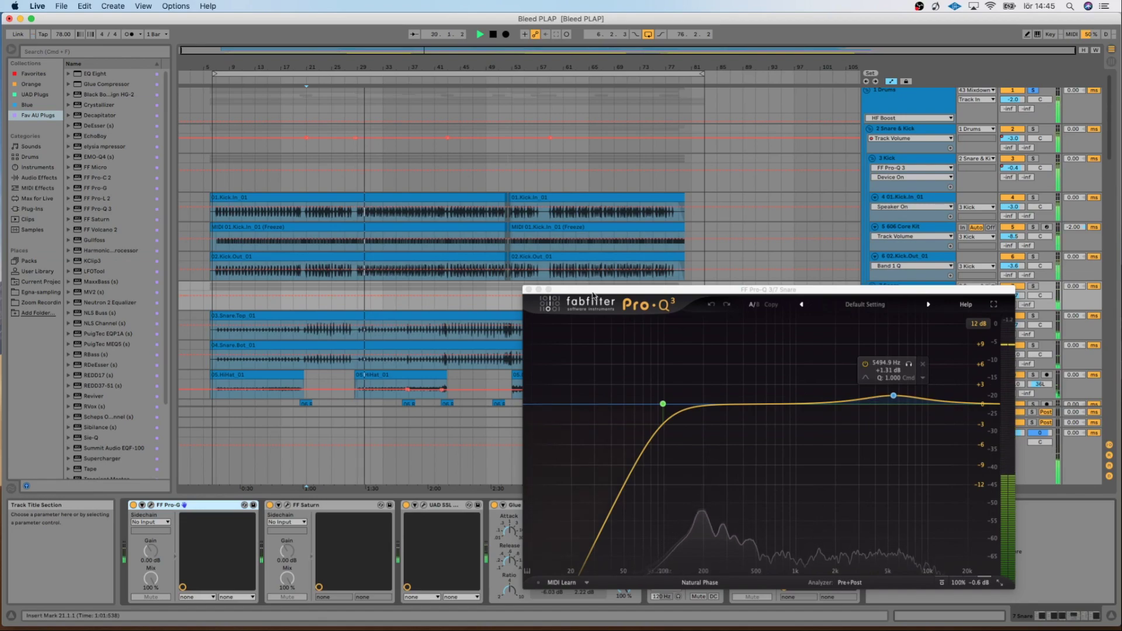
click(528, 291)
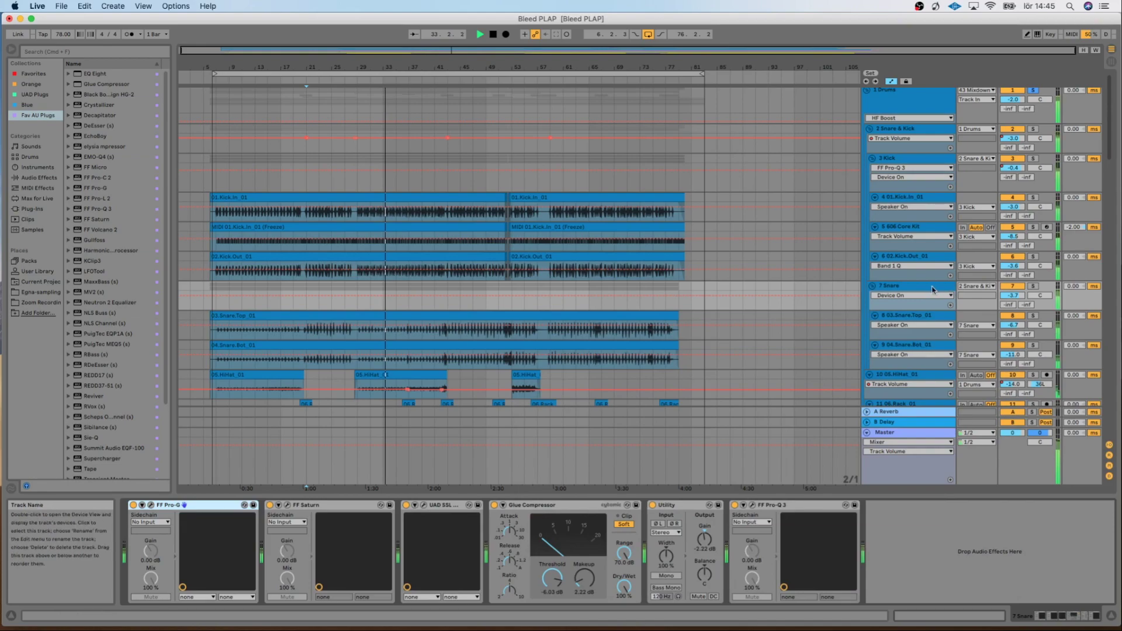
scroll(810, 329, down, 5)
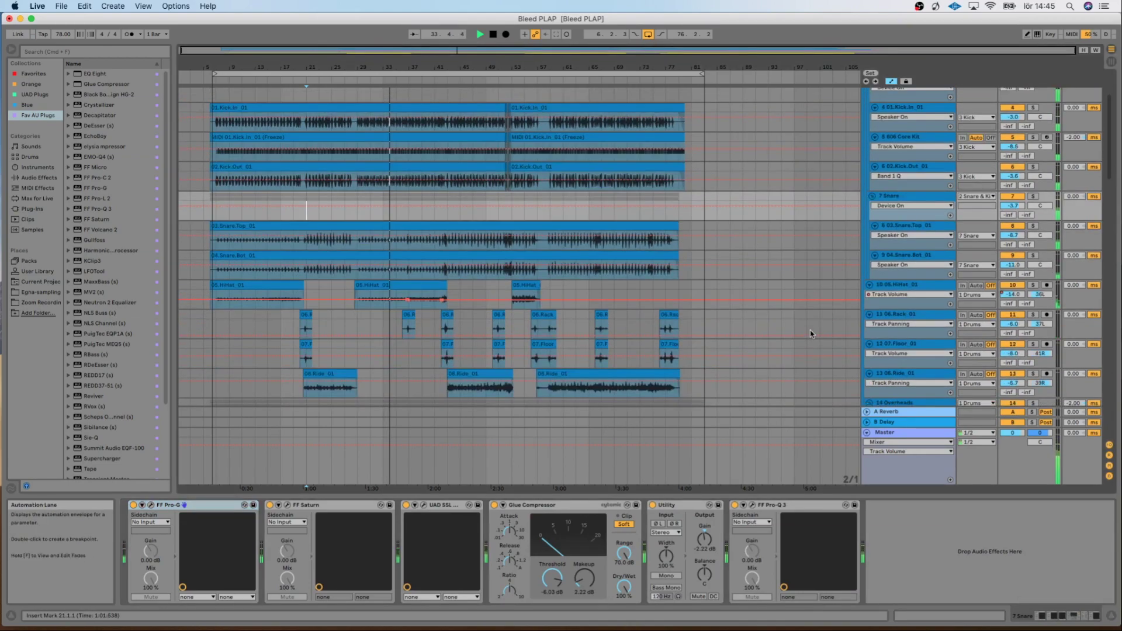
click(921, 264)
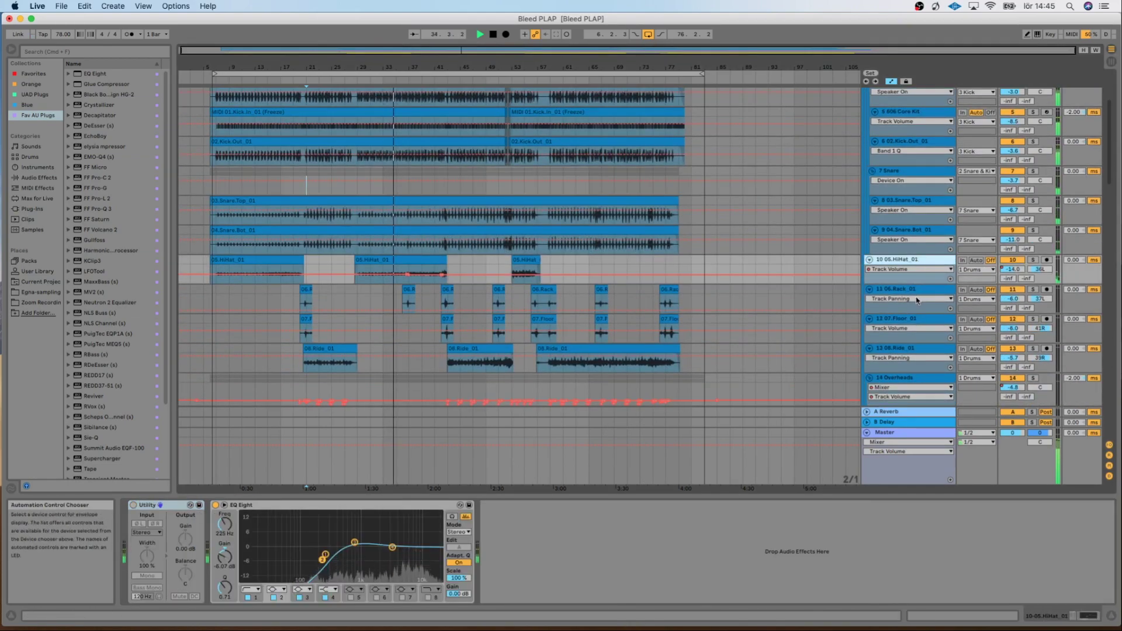
click(354, 542)
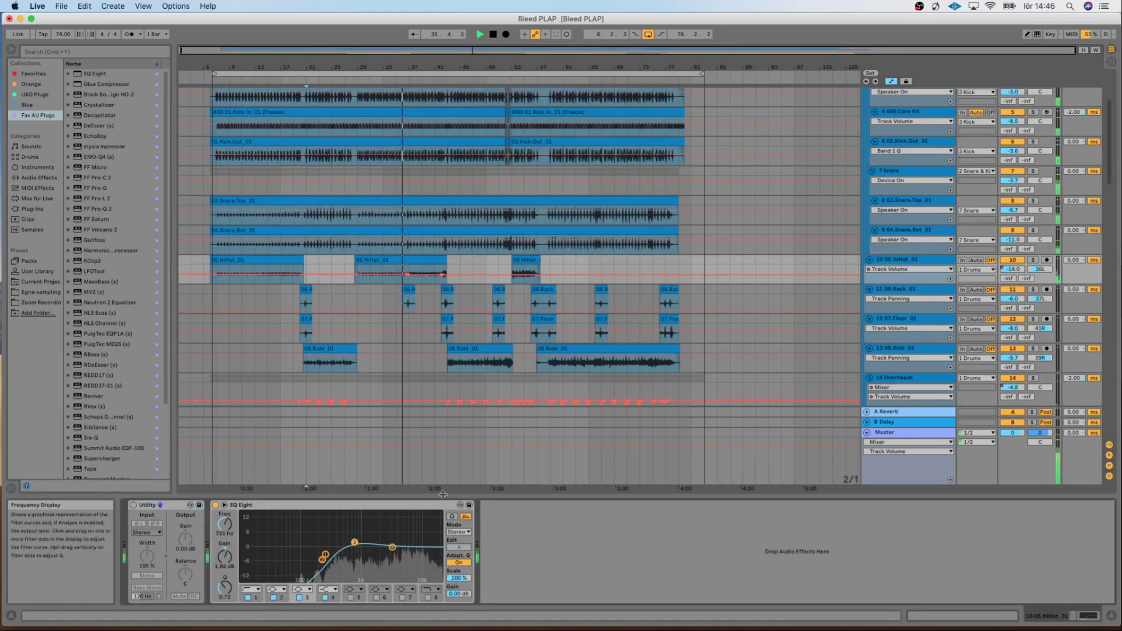
- Examine the FF Pro-G gate with its side-chain filter and the FF Pro-Q 3 curve on the 06.Rack_01 track
click(902, 291)
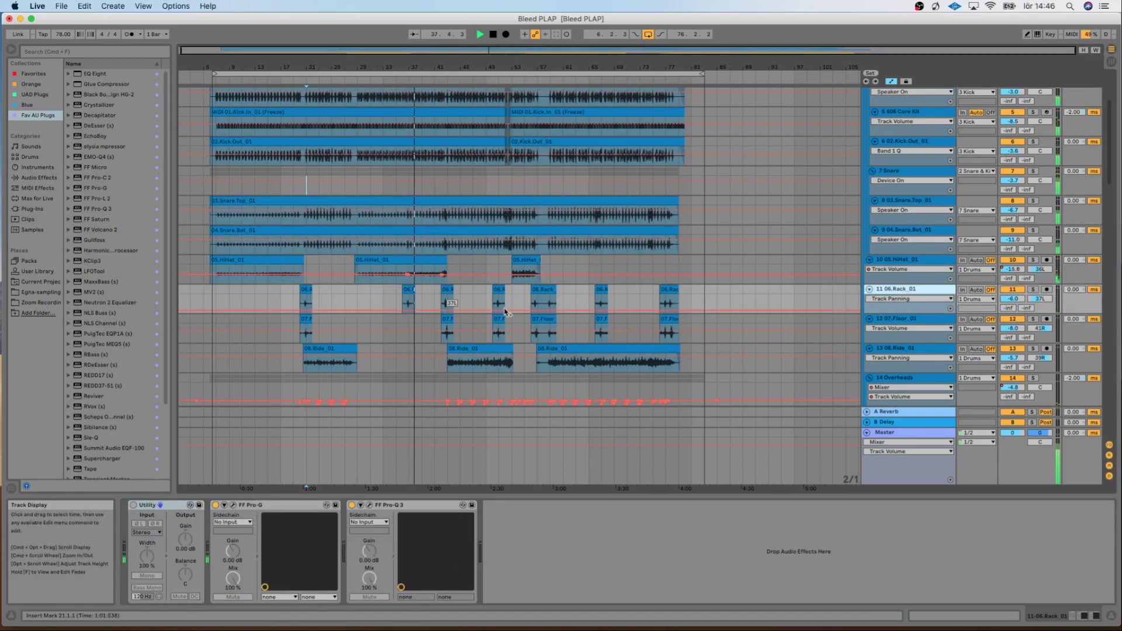
click(233, 505)
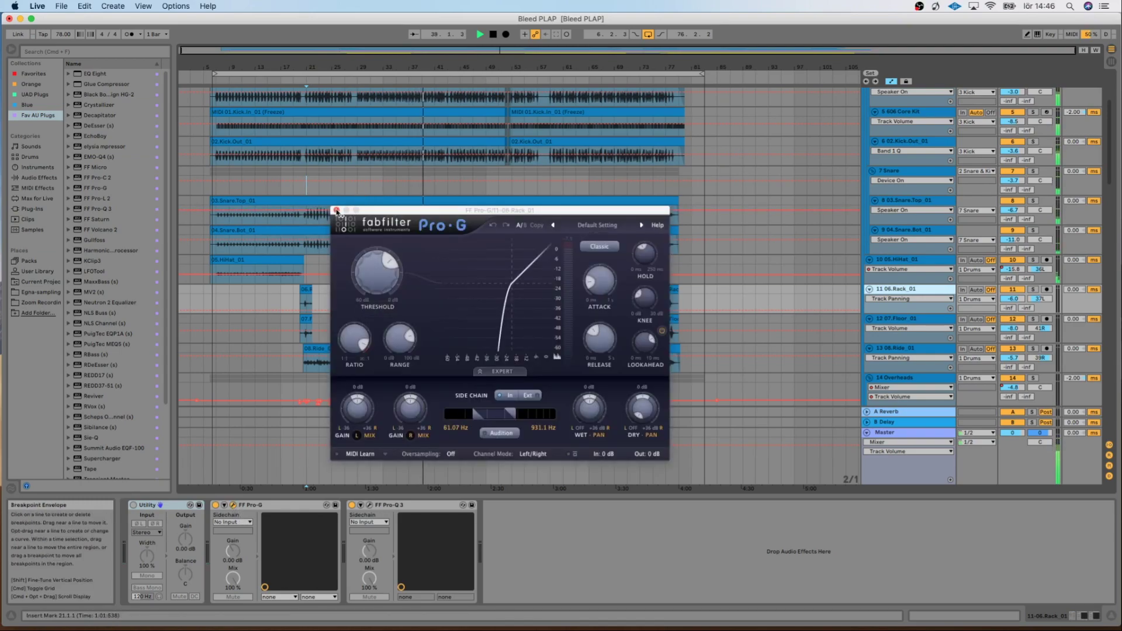
click(337, 211)
click(370, 505)
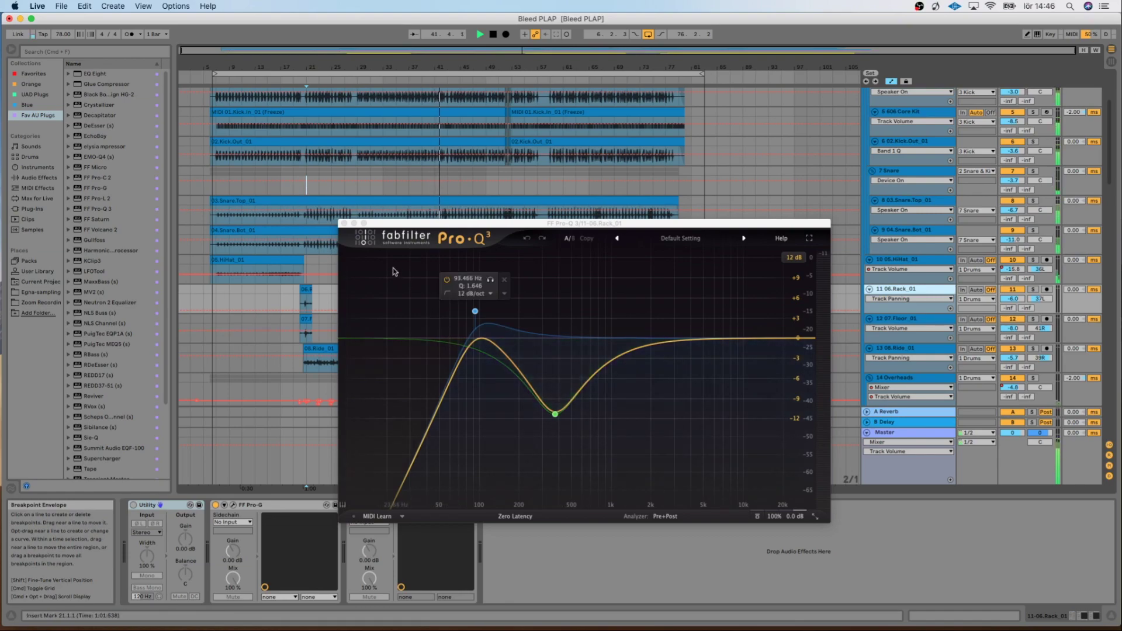
click(345, 223)
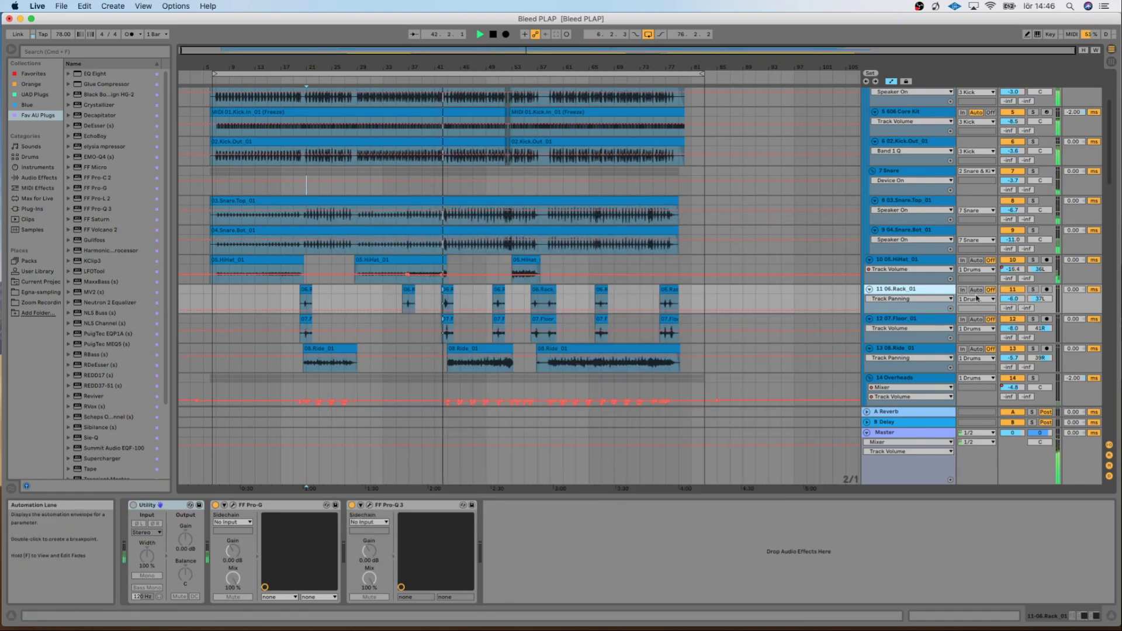
- Inspect the FF Pro-Q 3 equalizer curve on the 07.Floor_01 track
click(907, 321)
click(370, 506)
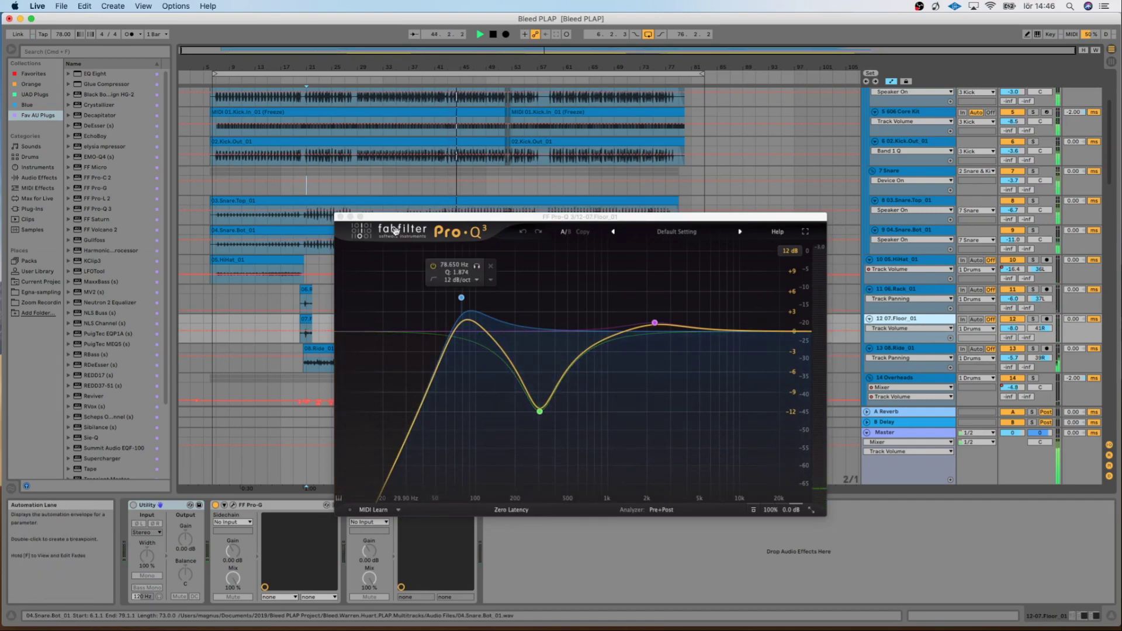
click(340, 217)
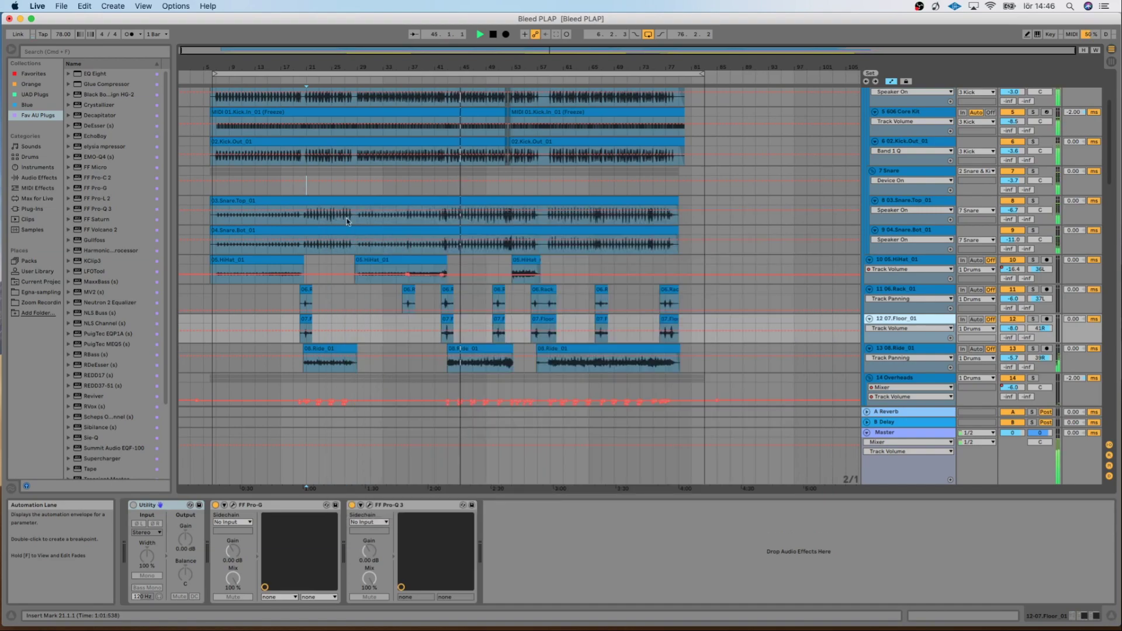
- Compare the 08.Ride_01 track with EQ Eight filter 2 switched off and on, leaving the filter active
key(Down)
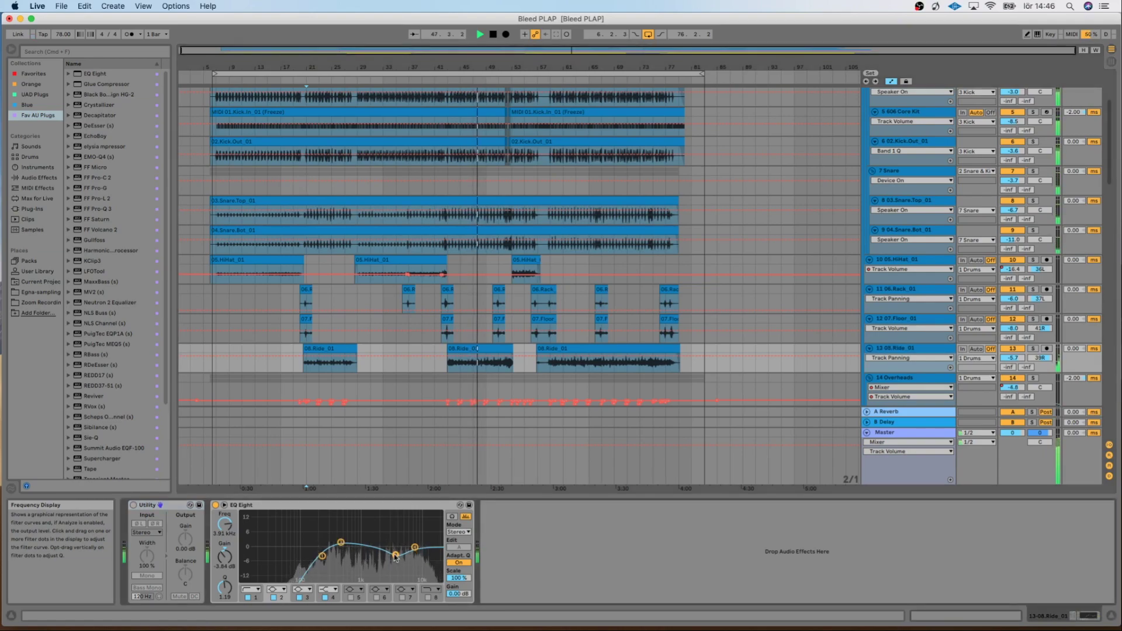
click(274, 598)
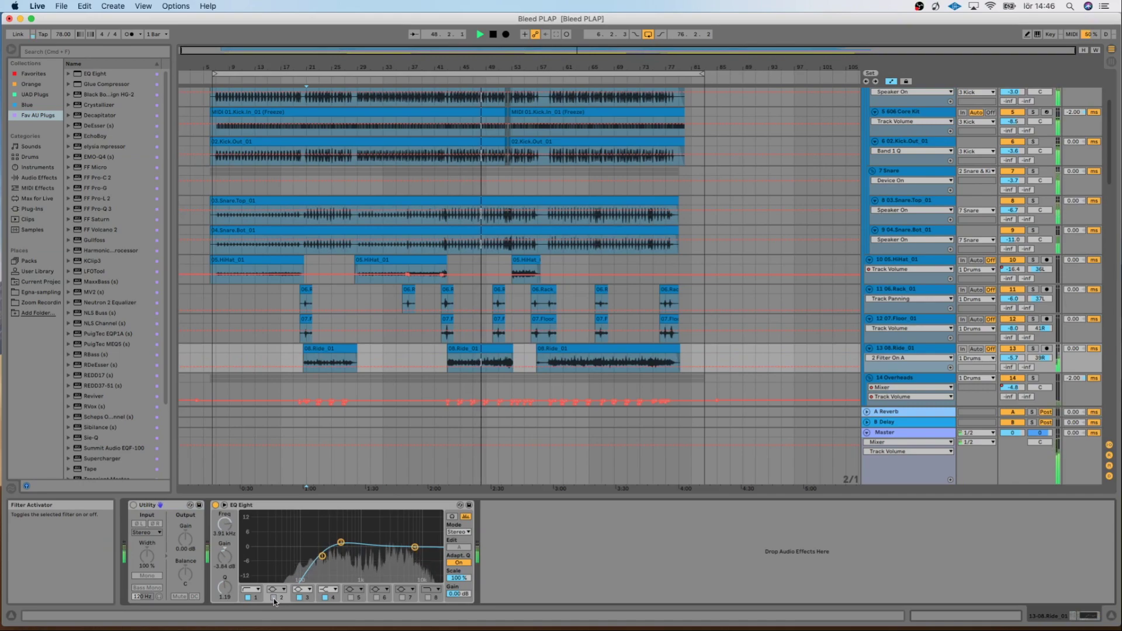
click(273, 598)
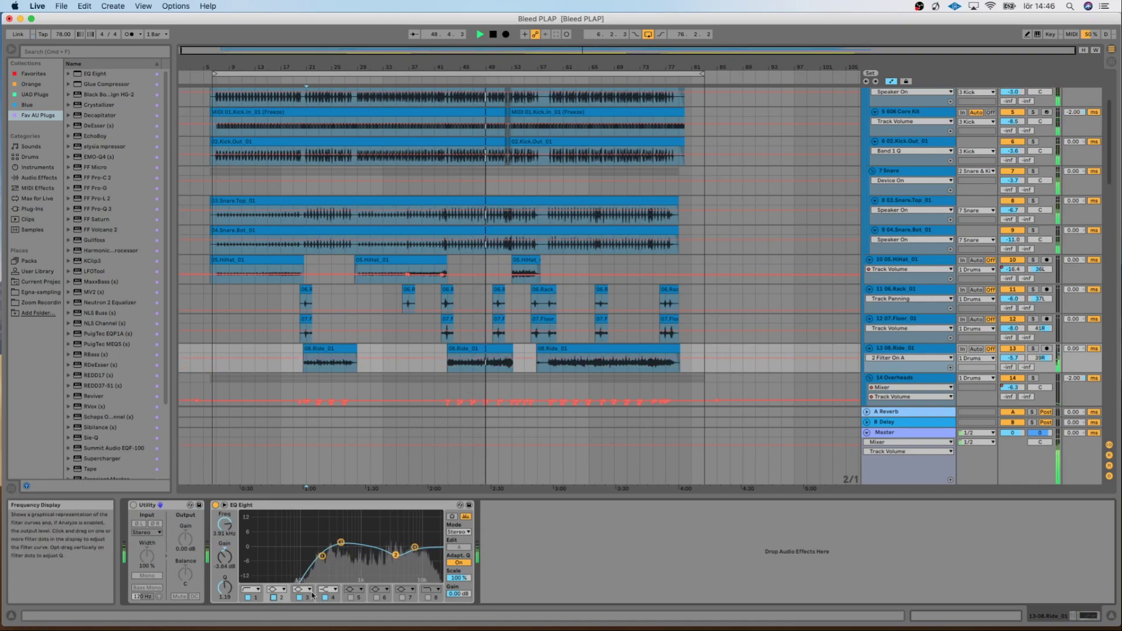
click(274, 598)
click(273, 598)
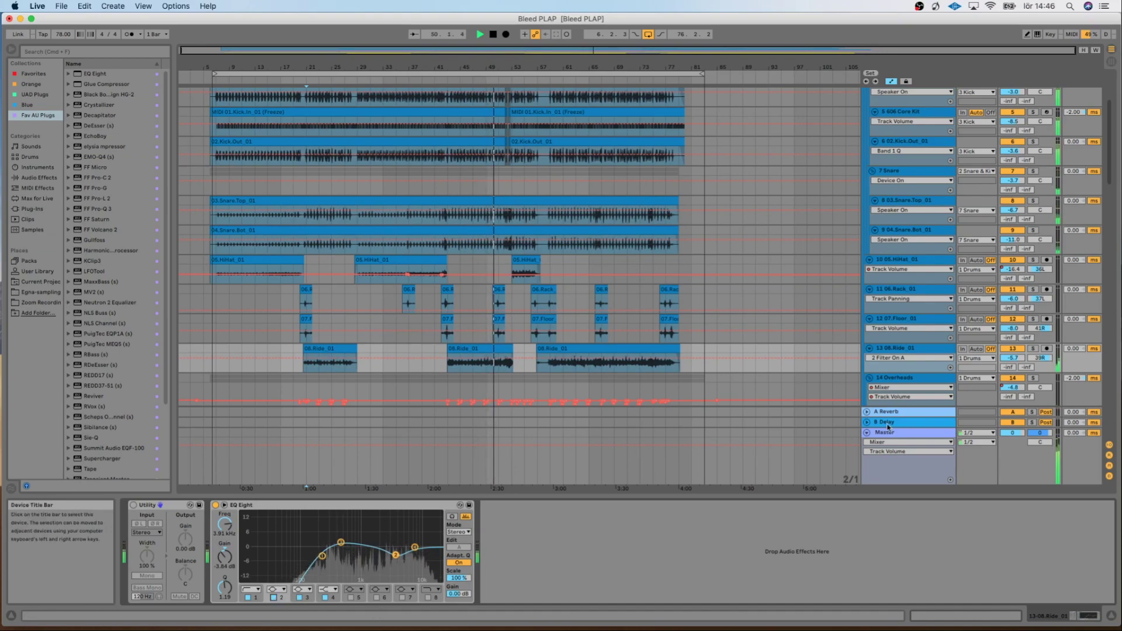
- Unfold the Overheads group to show its two tracks and bring up the group's device chain with EQ Eight
click(869, 378)
scroll(876, 348, down, 3)
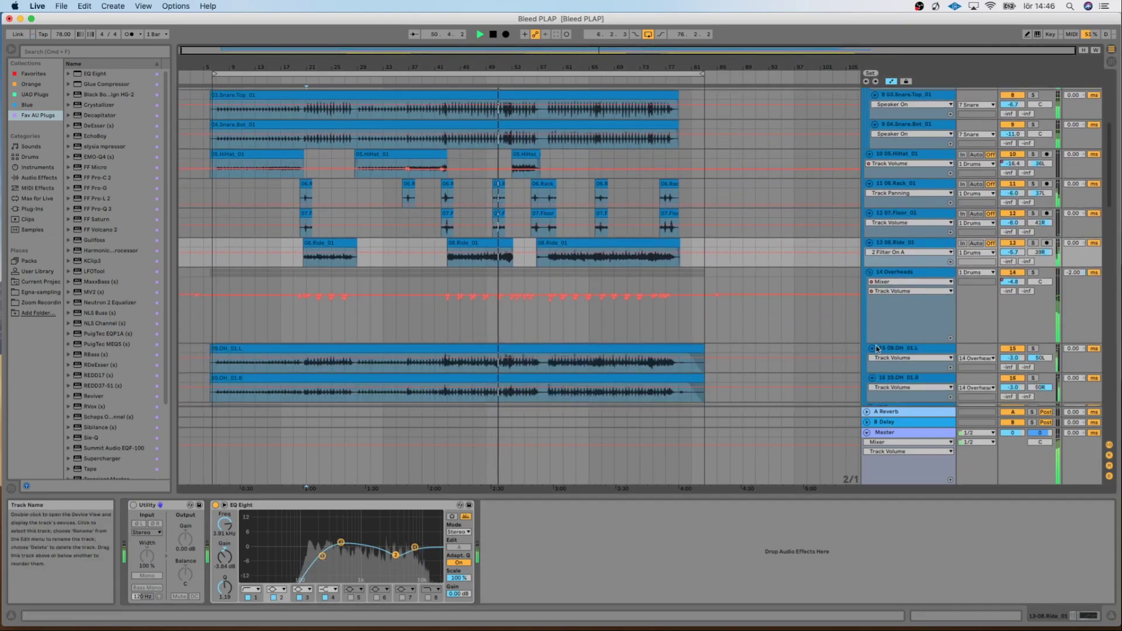
scroll(876, 349, down, 2)
click(911, 251)
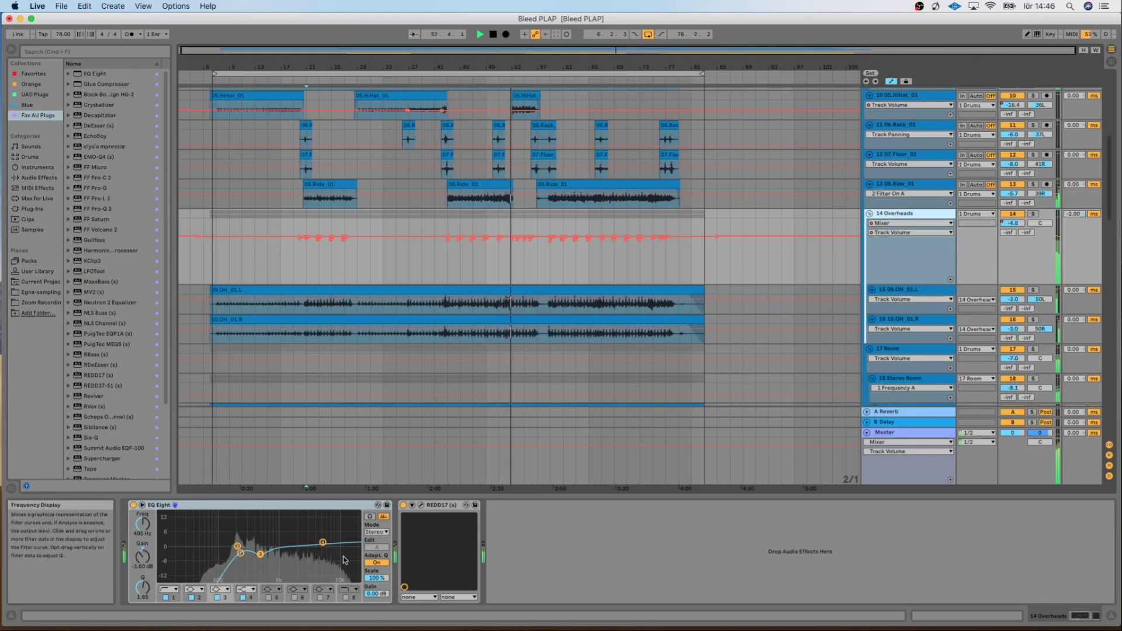
- Inspect the REDD17 plug-in on the Overheads group and take a closer look at the group's volume automation
click(421, 506)
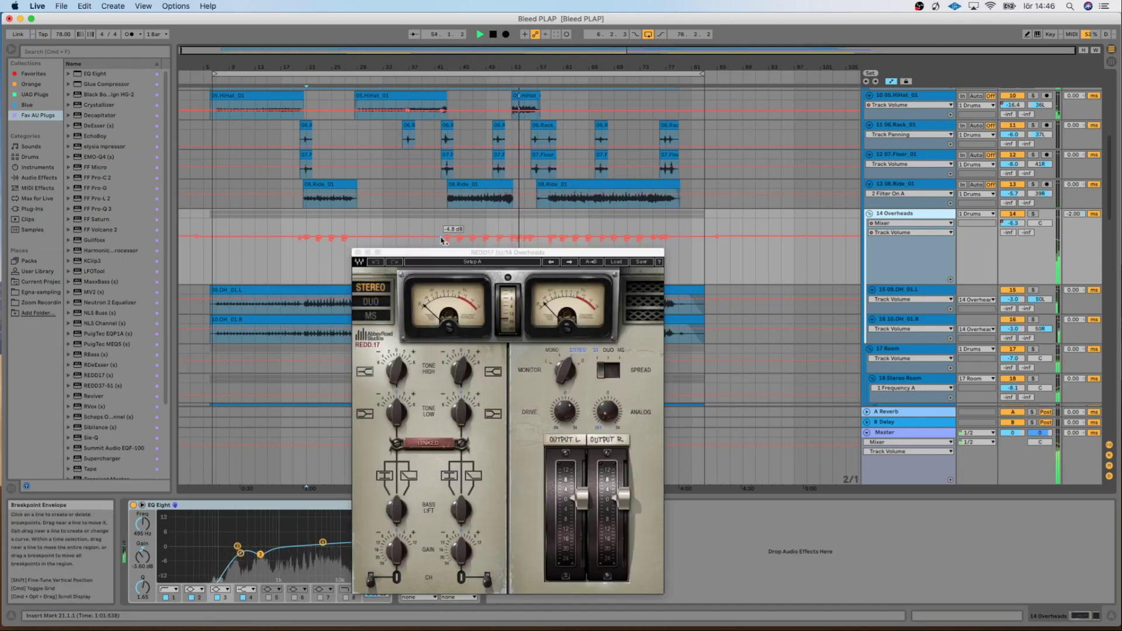
drag(444, 252, 393, 179)
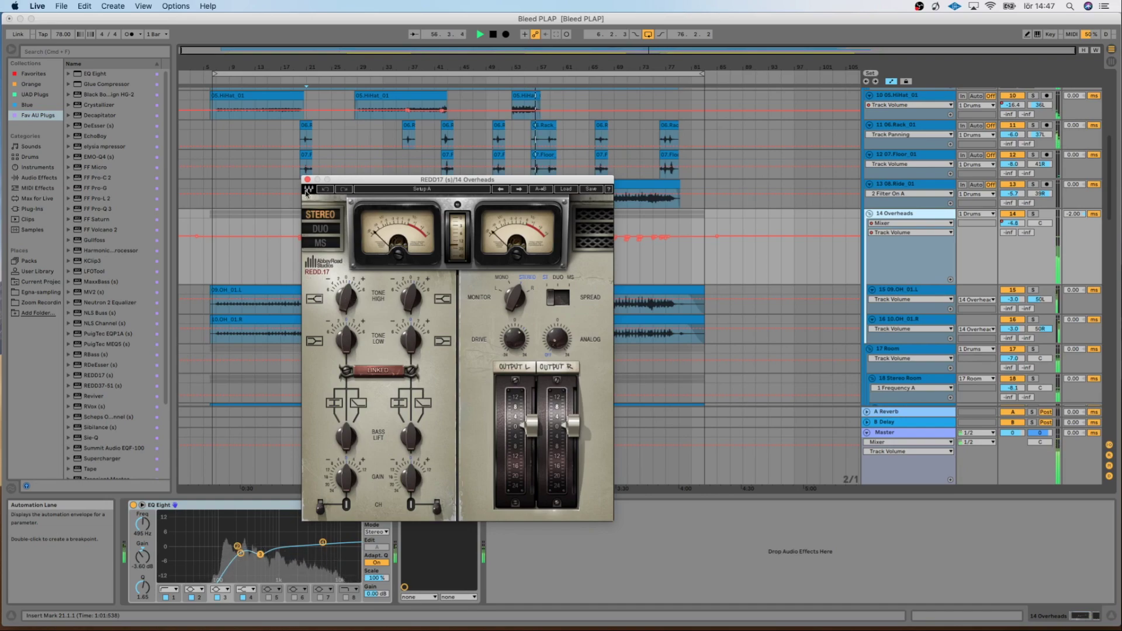
click(307, 179)
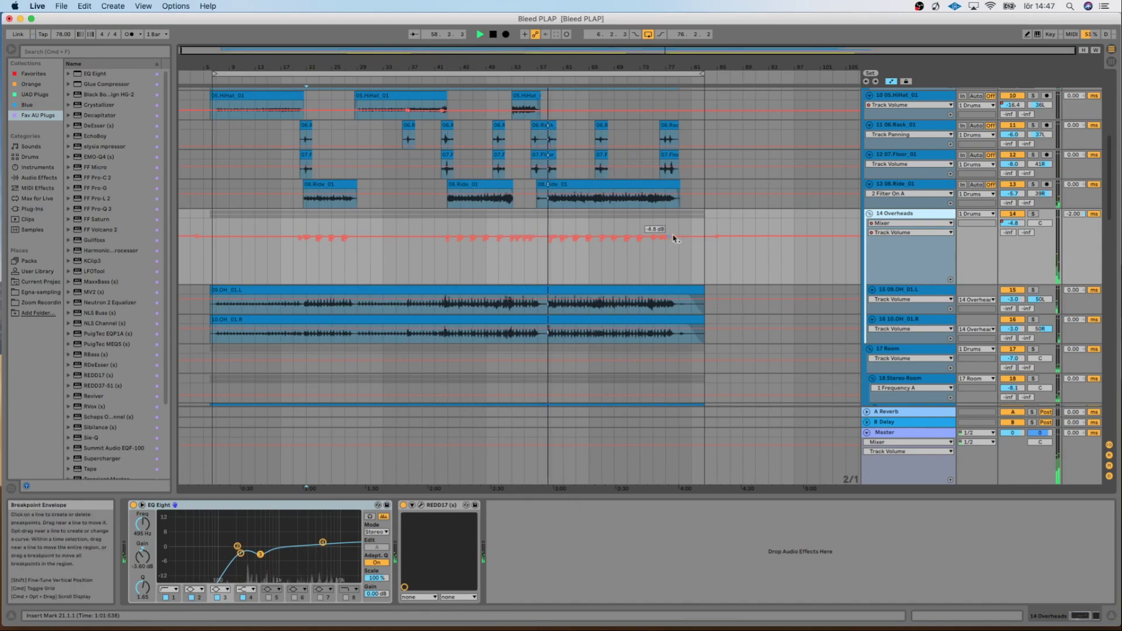
drag(554, 68, 586, 63)
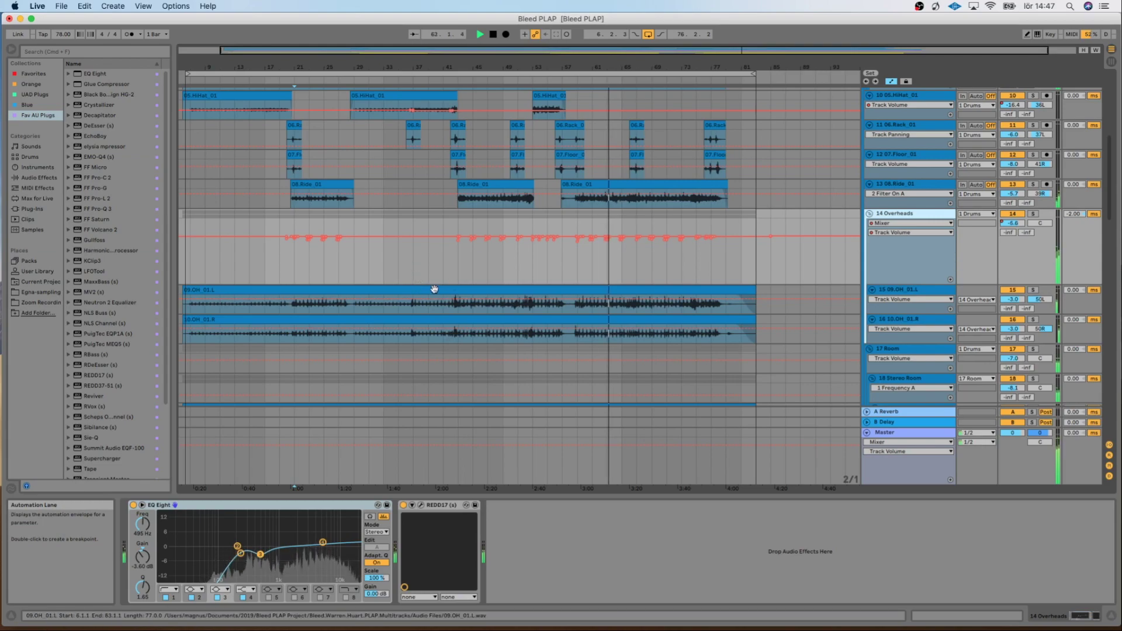
- Show the tracks inside the Room group and review the EQ Eight and Glue Compressor on the Stereo Room group
scroll(912, 301, down, 5)
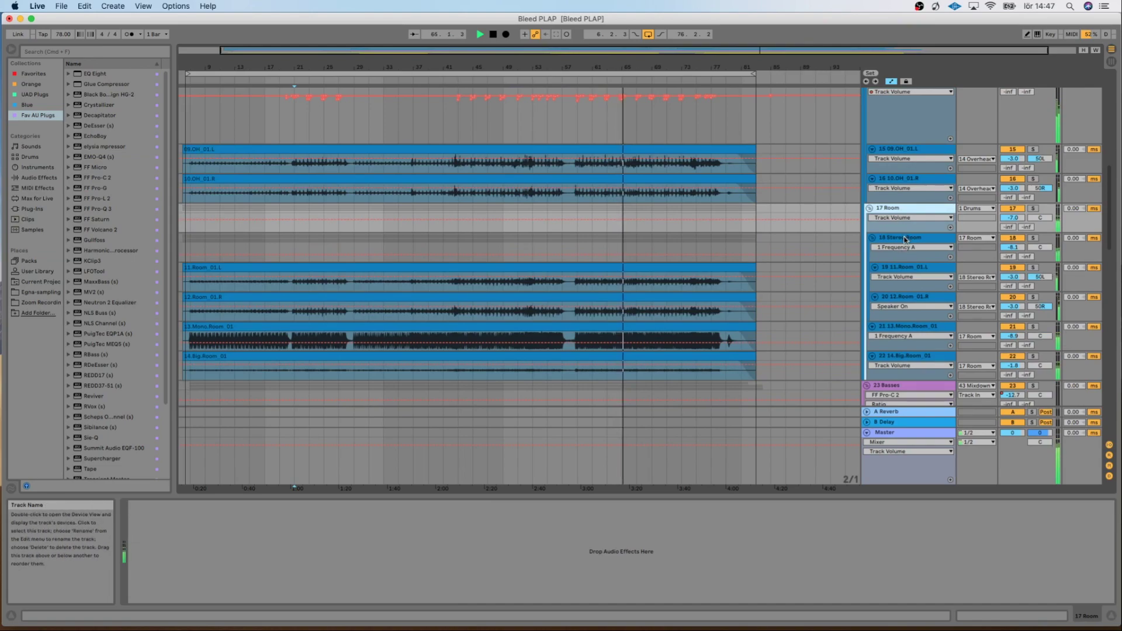
click(870, 209)
click(869, 208)
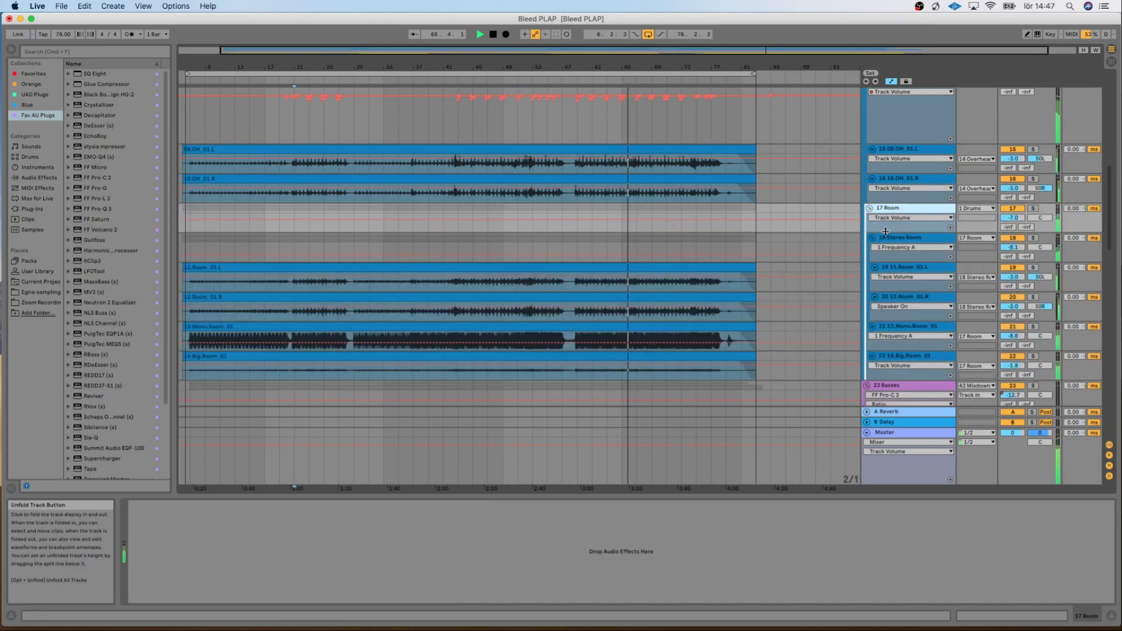
click(892, 238)
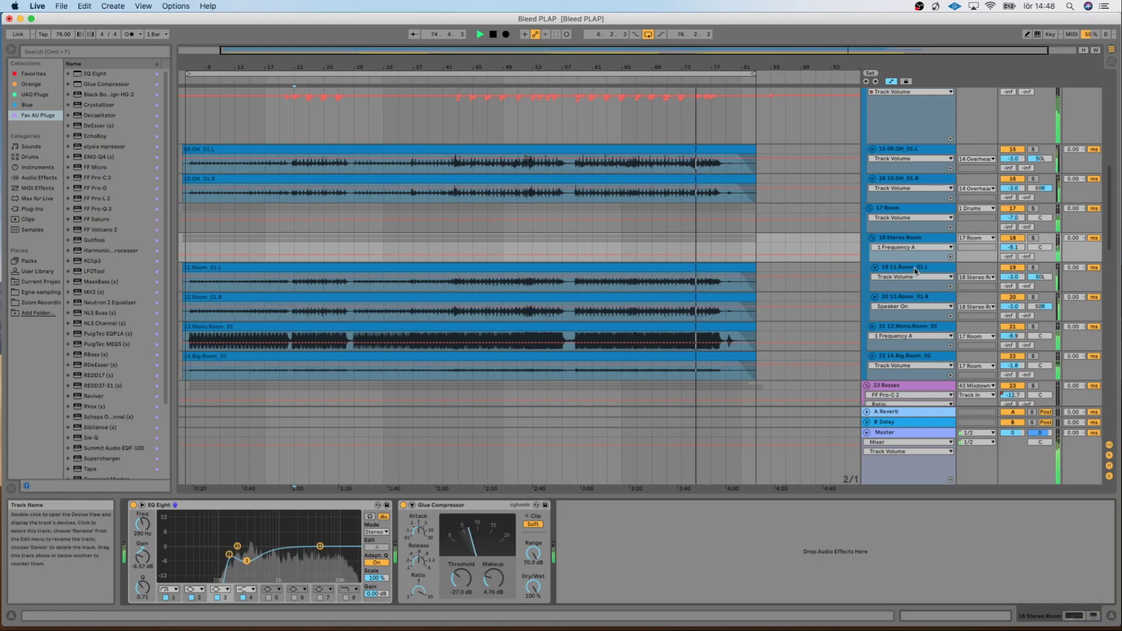
- Audition the 13.Mono.Room_01 track with FF Pro-G switched on and off, inspecting the gate's window and the track's EQ Eight
click(911, 326)
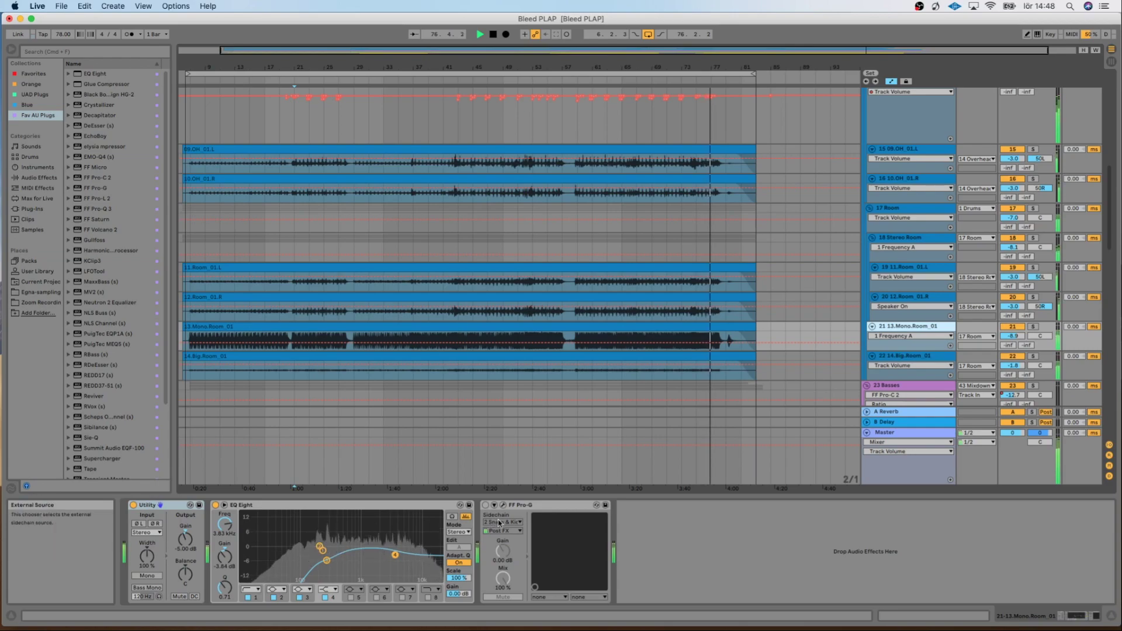
key(space)
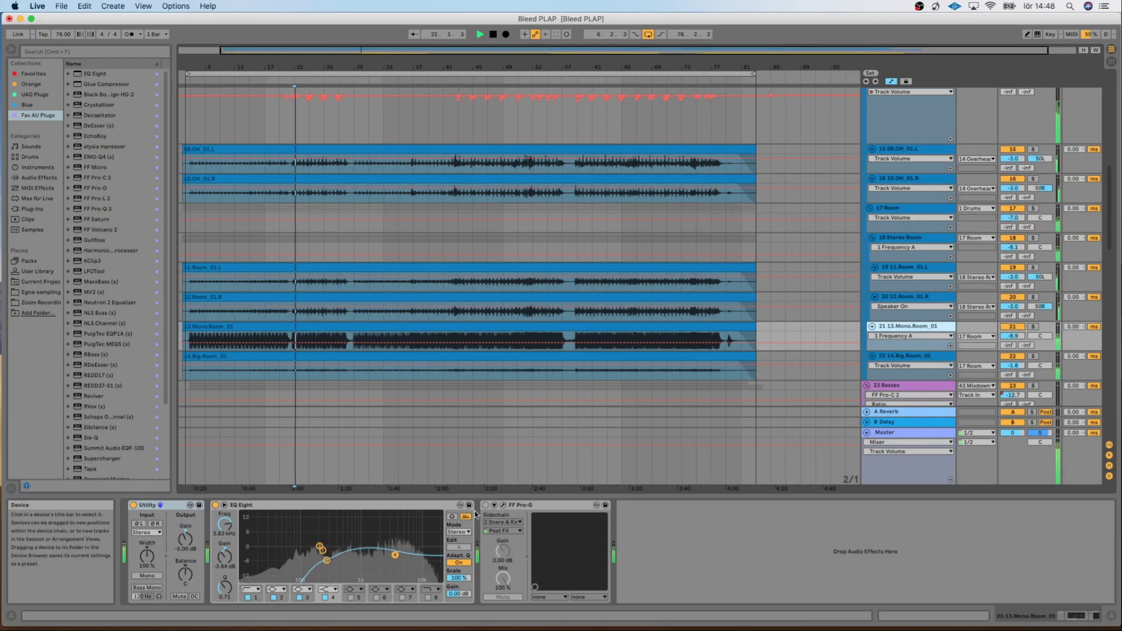
click(486, 506)
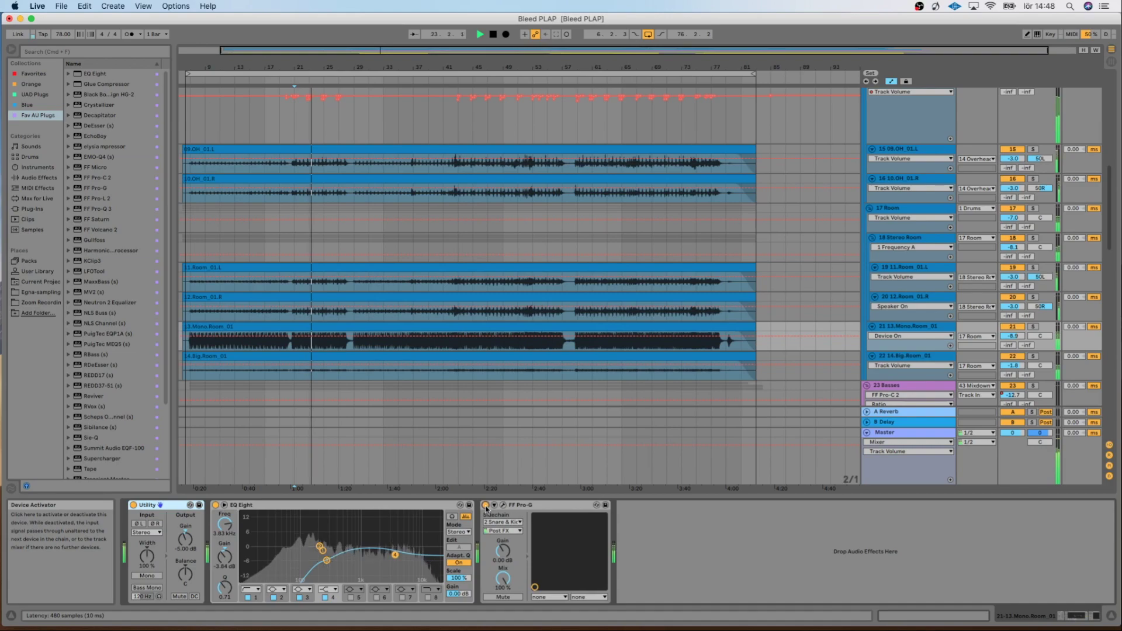
click(502, 505)
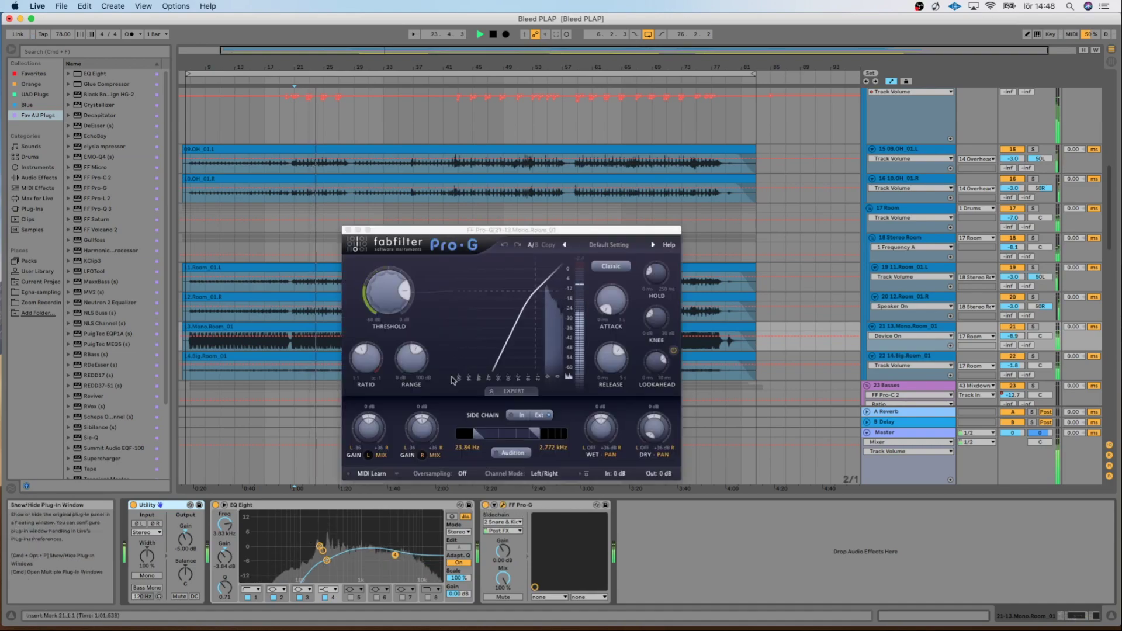
click(348, 230)
click(486, 504)
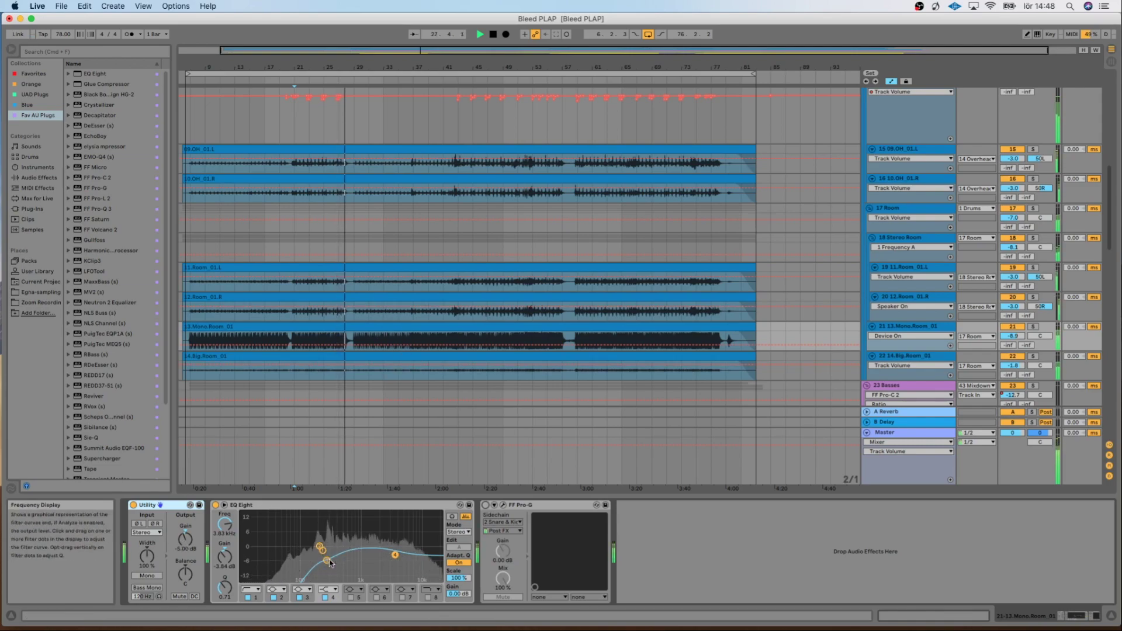
click(258, 599)
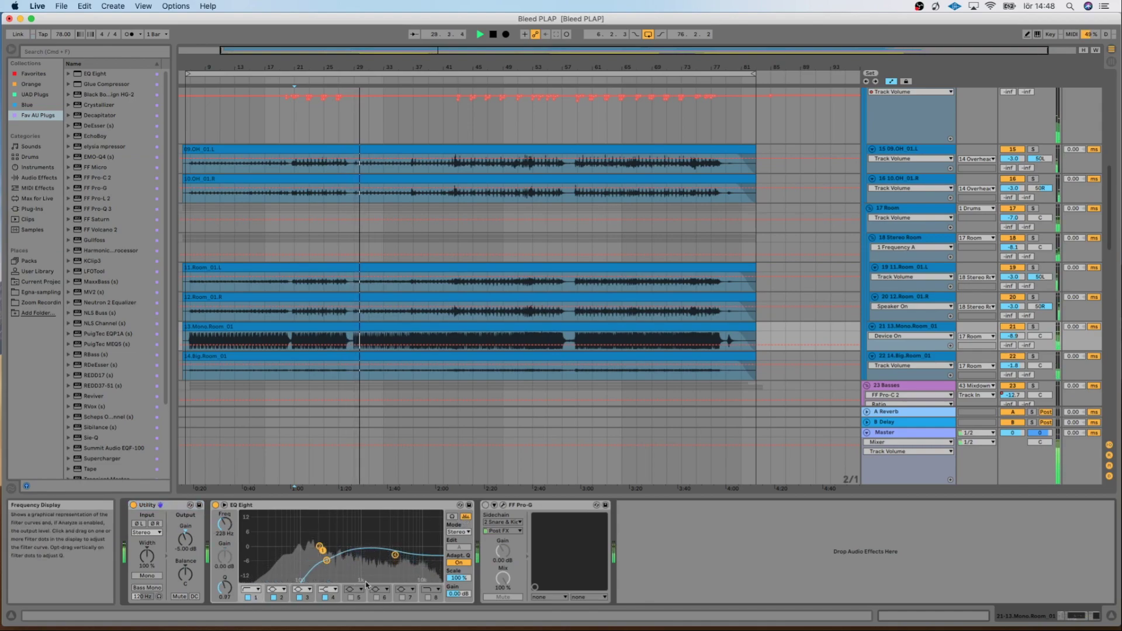
- Solo the 14.Big.Room_01 track to inspect its REDD17 and FF Pro-G plug-ins, and release the solo
scroll(920, 328, down, 1)
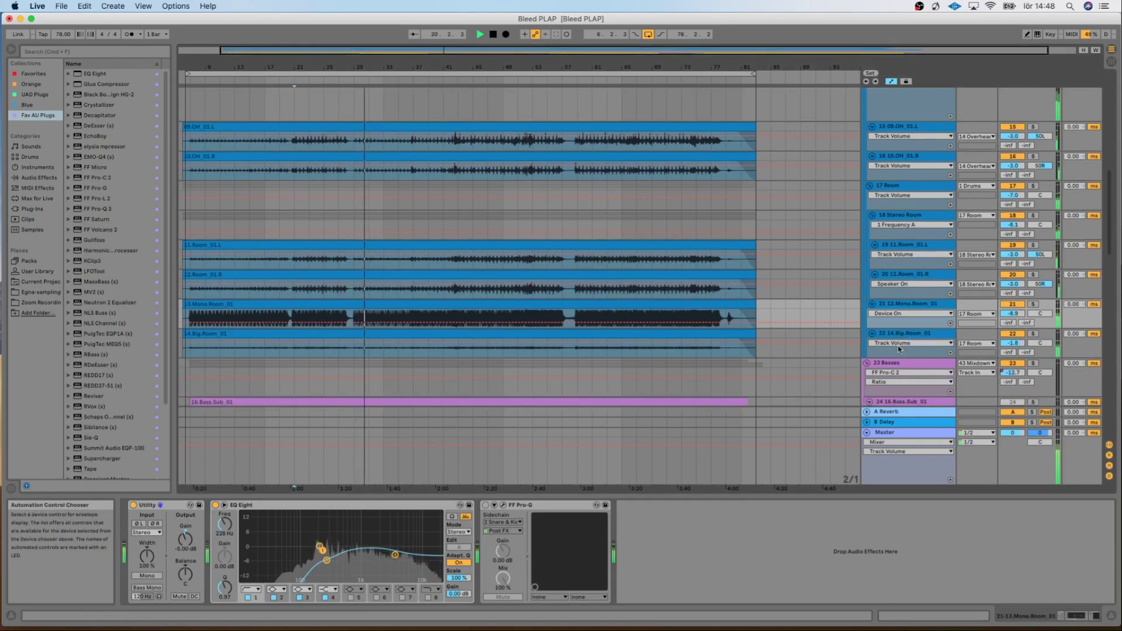
click(910, 334)
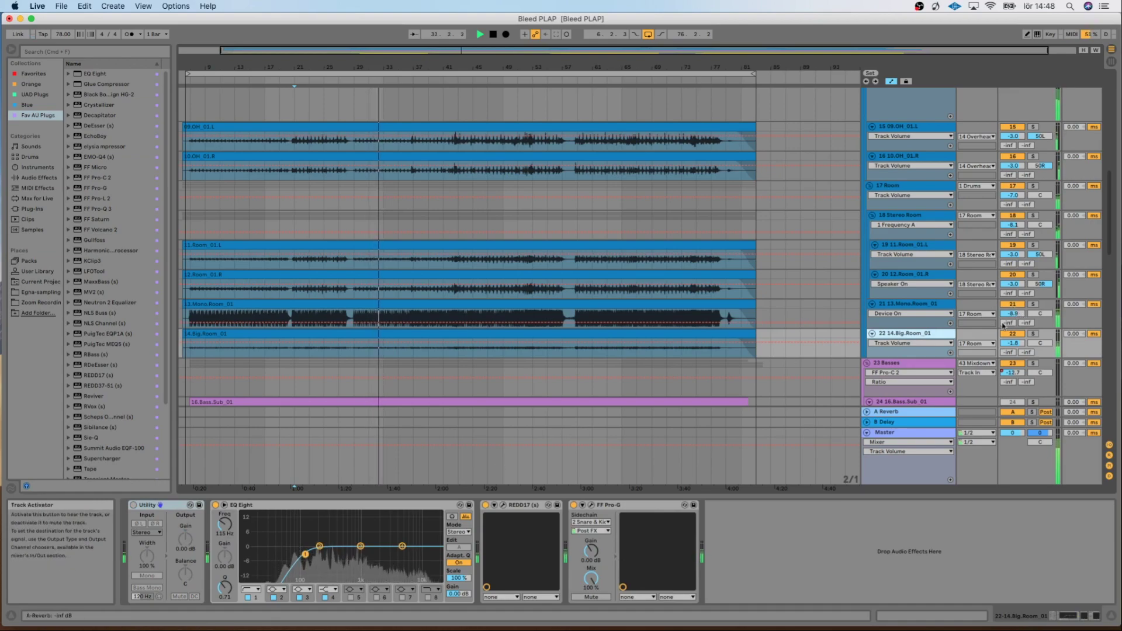
click(1033, 334)
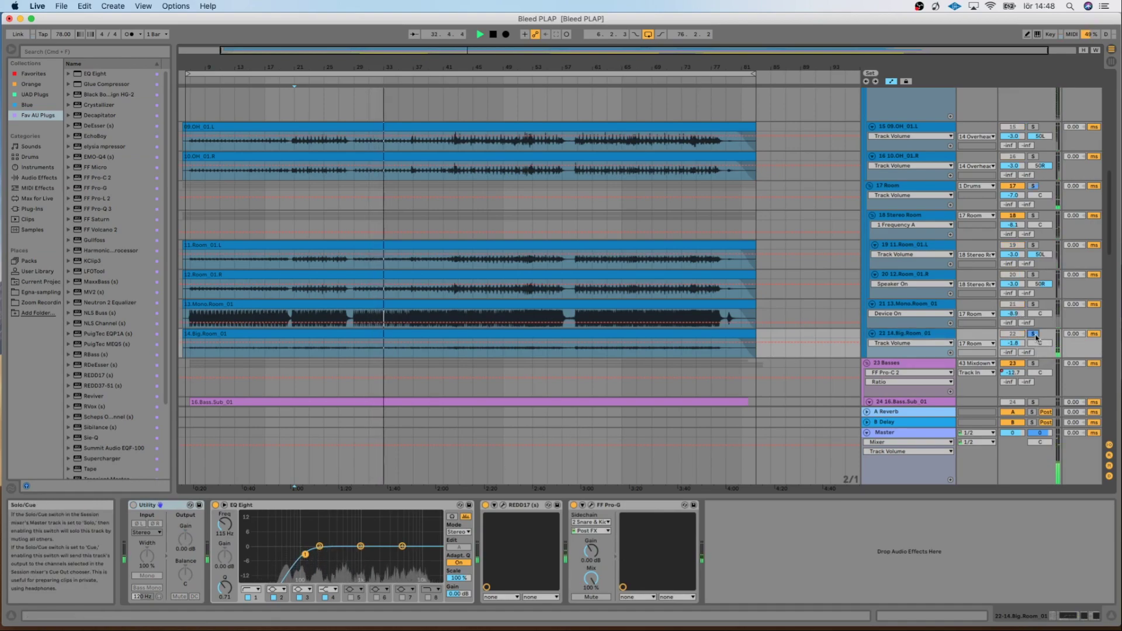
click(503, 506)
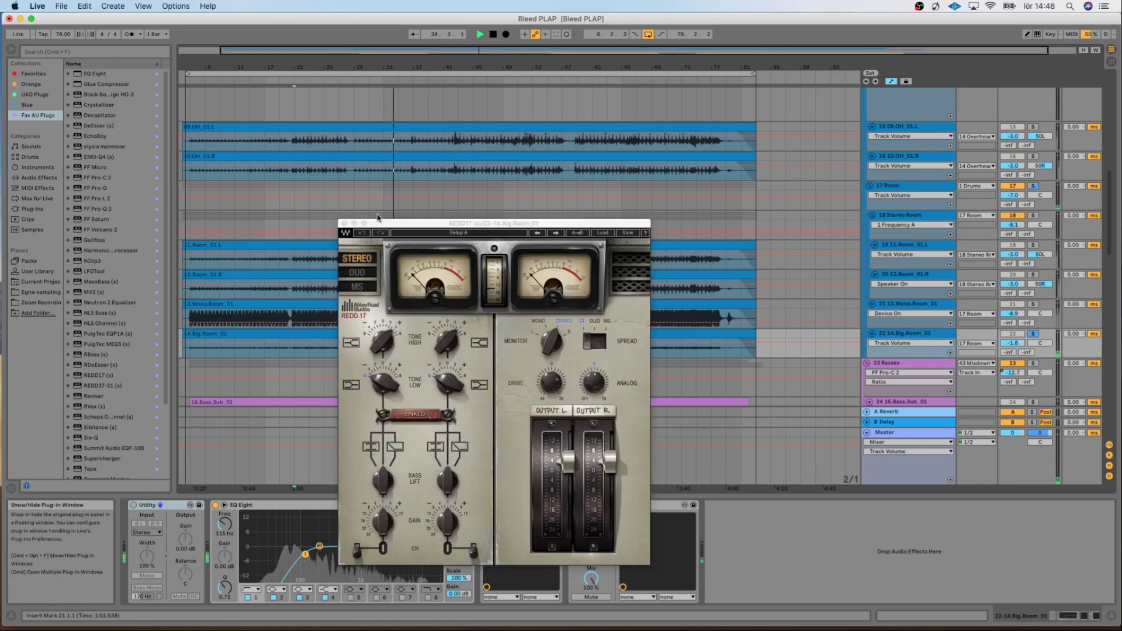
click(345, 223)
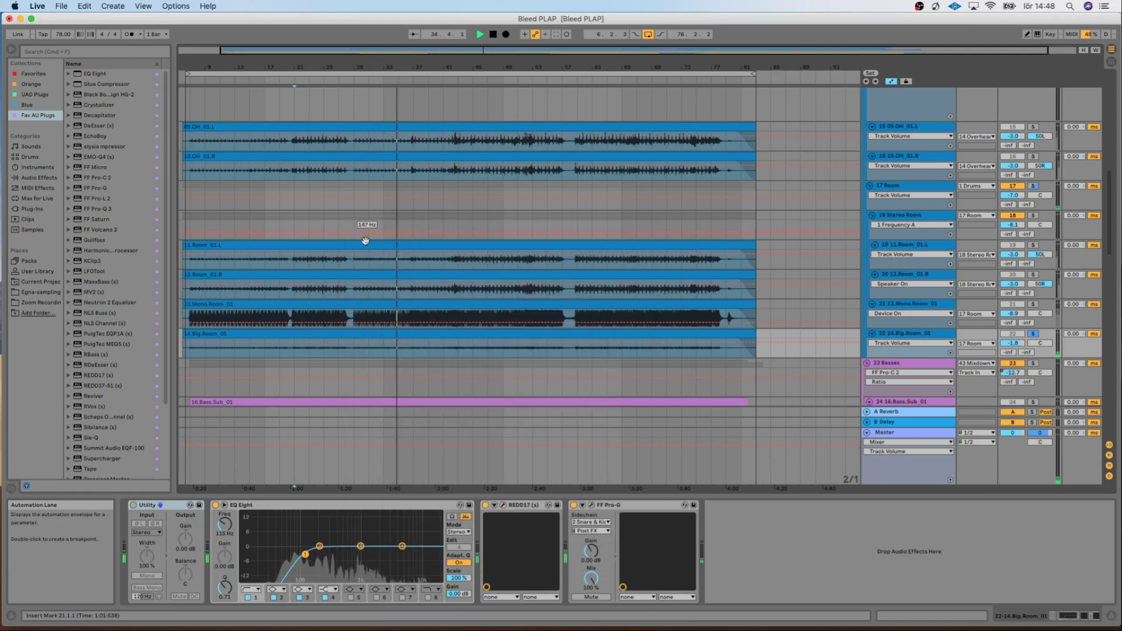
click(591, 507)
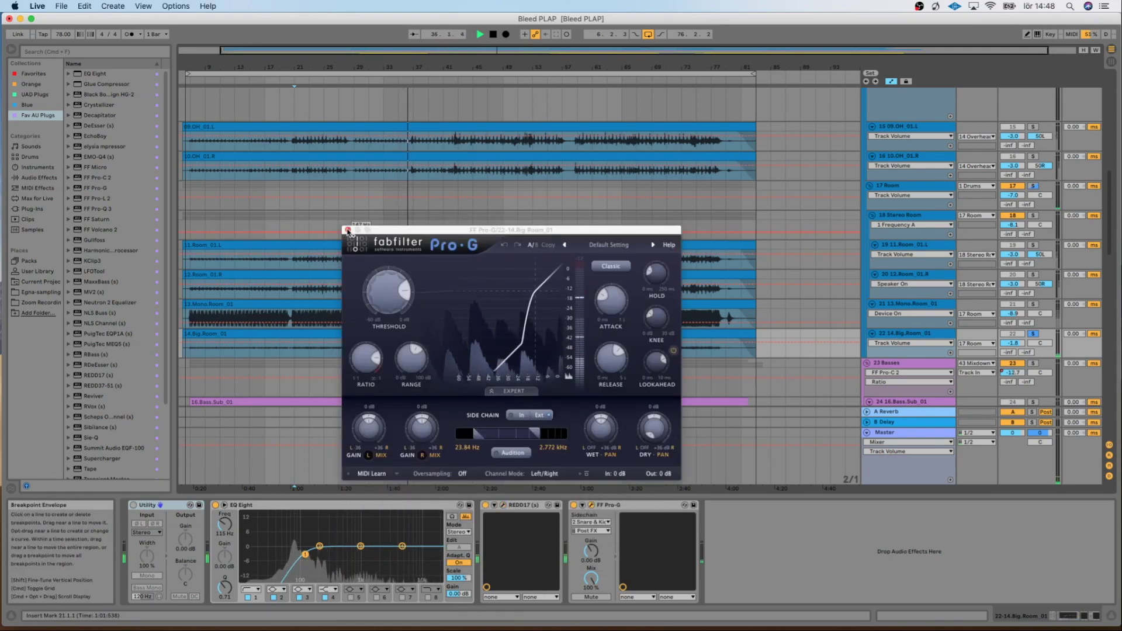
click(348, 230)
click(1034, 334)
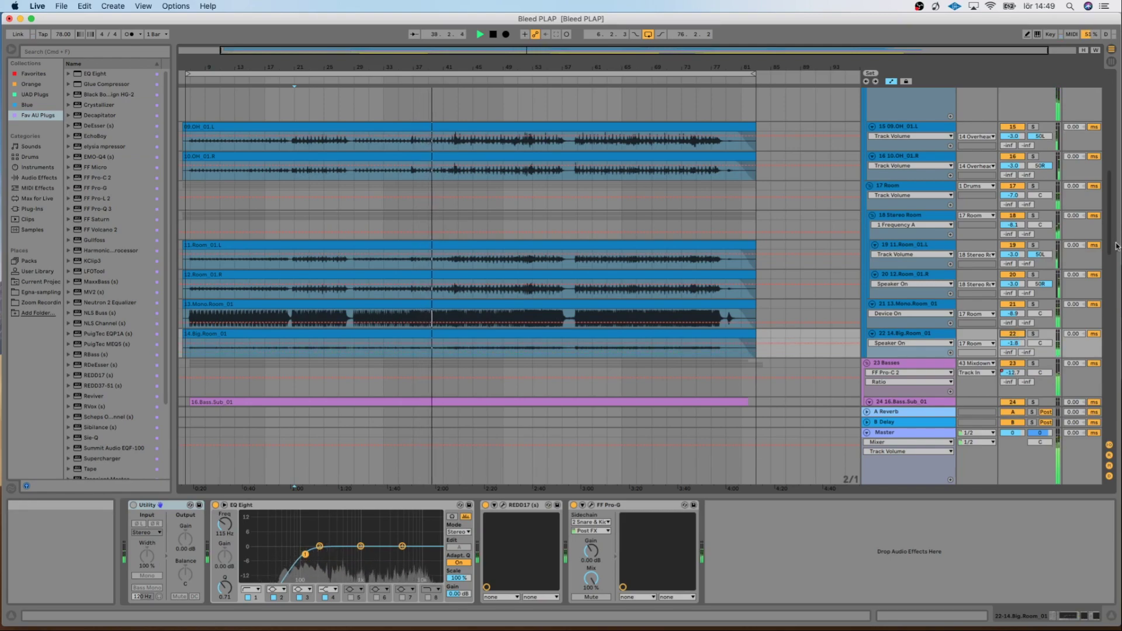
- Bring up the Drums group's device chain and examine the Drum Sharpener with its Damp control while the group is soloed
drag(1110, 227, 1117, 104)
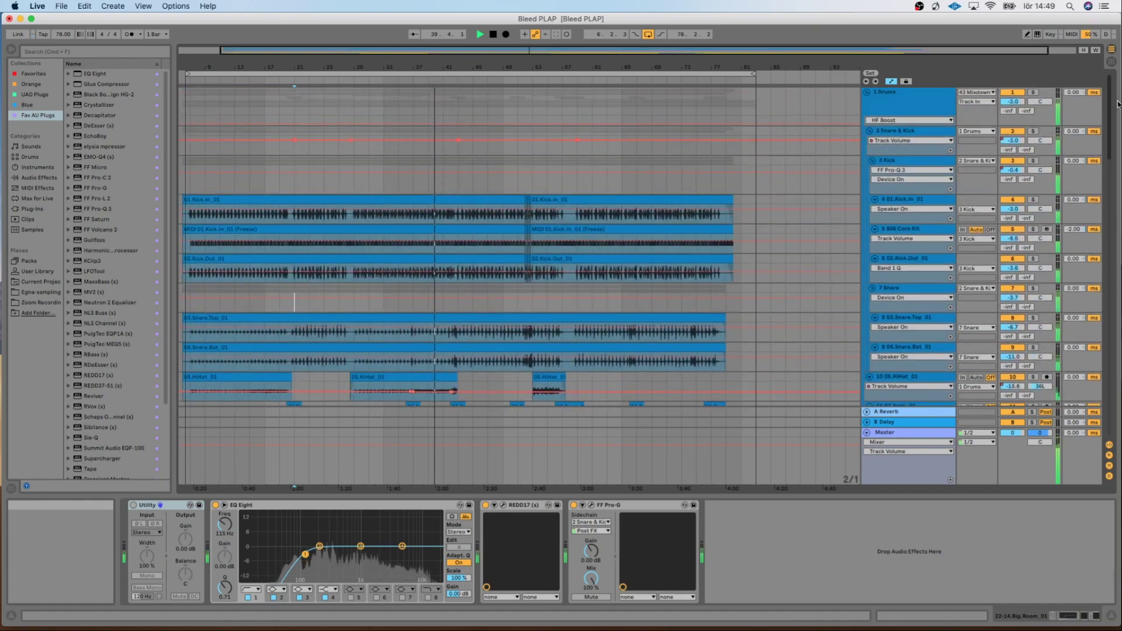
click(904, 107)
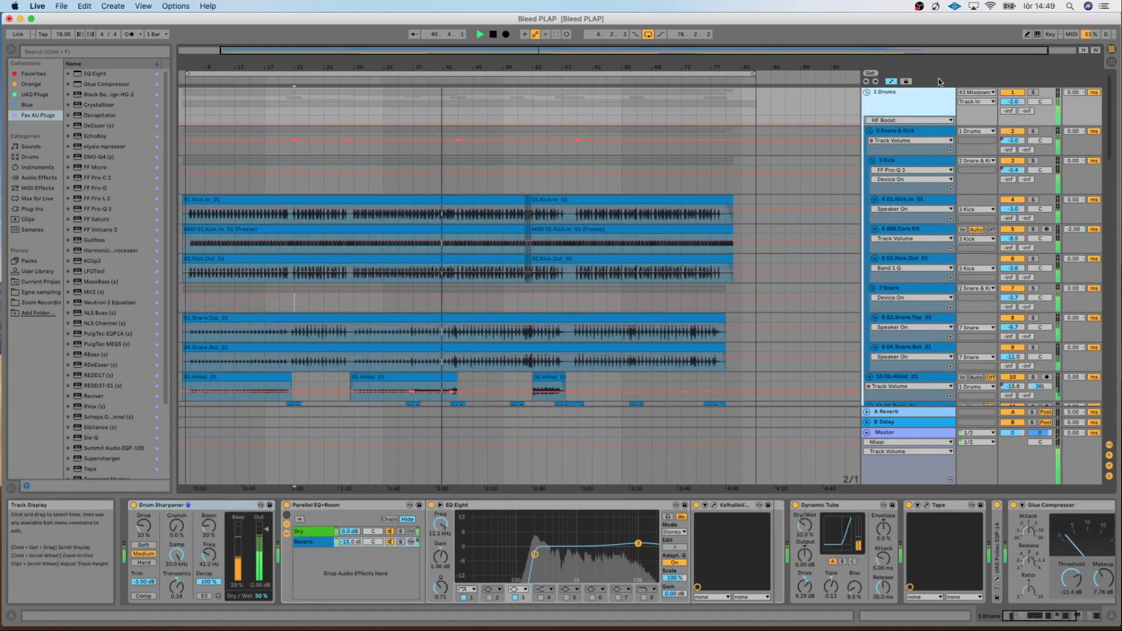
click(213, 464)
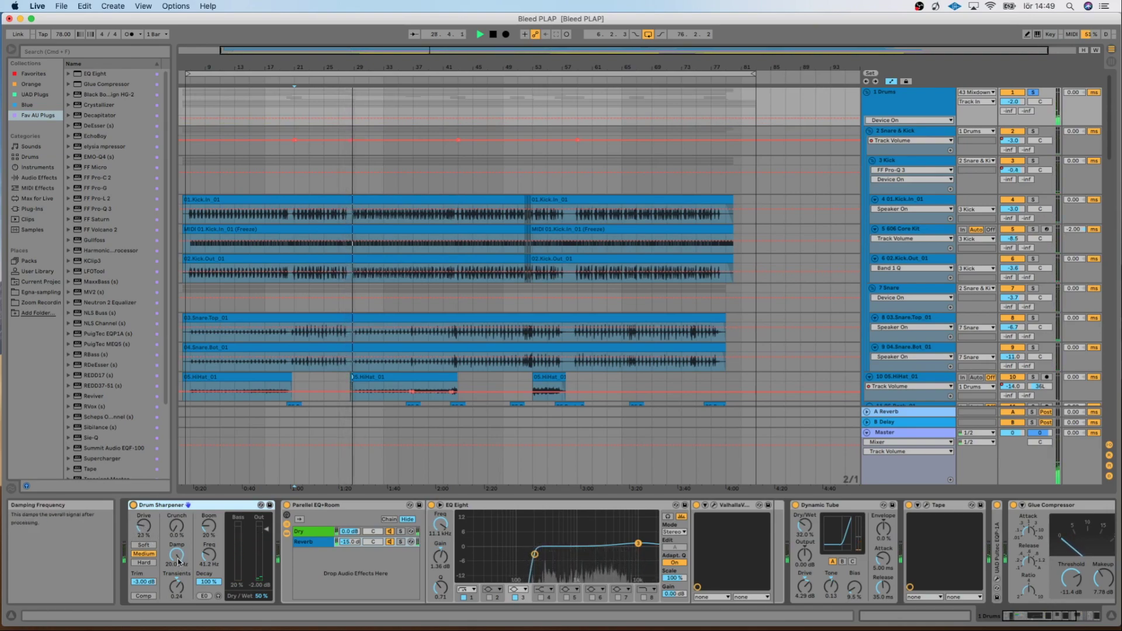
drag(183, 569, 183, 595)
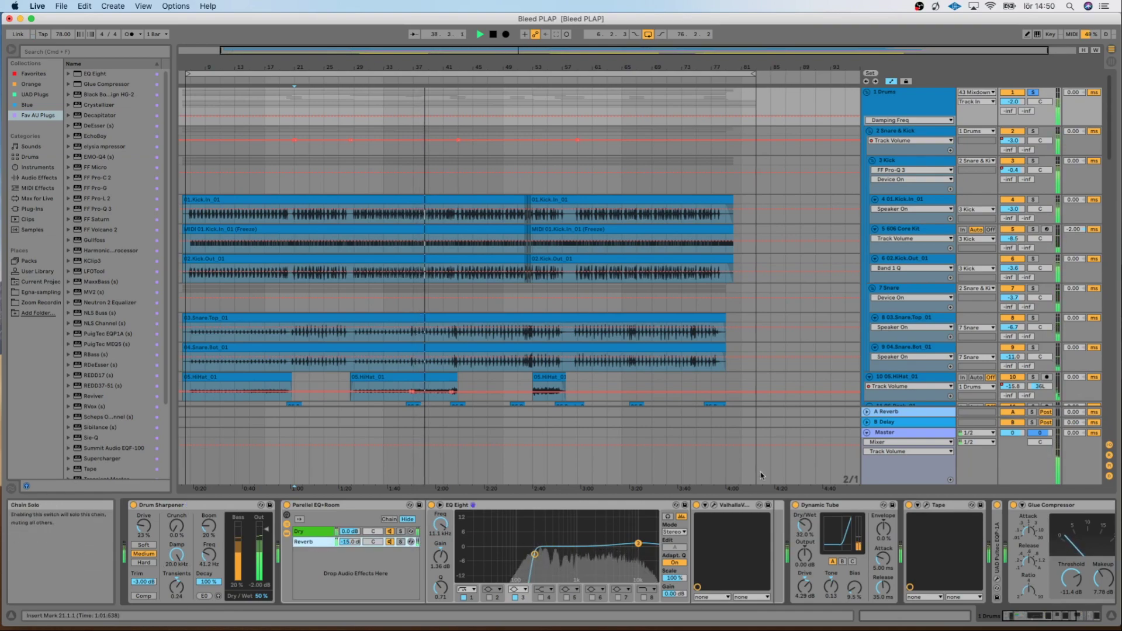
- Inspect the ValhallaVintageVerb plug-in and audition the Reverb chain of the Parallel EQ+Room rack in solo, releasing the solo
click(714, 505)
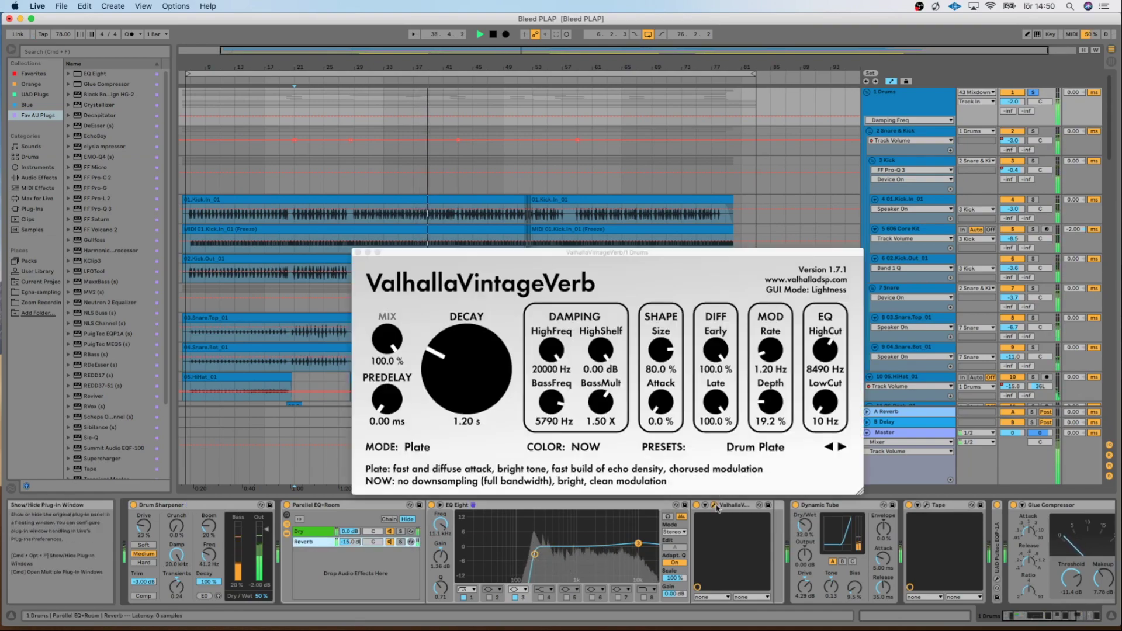
click(358, 253)
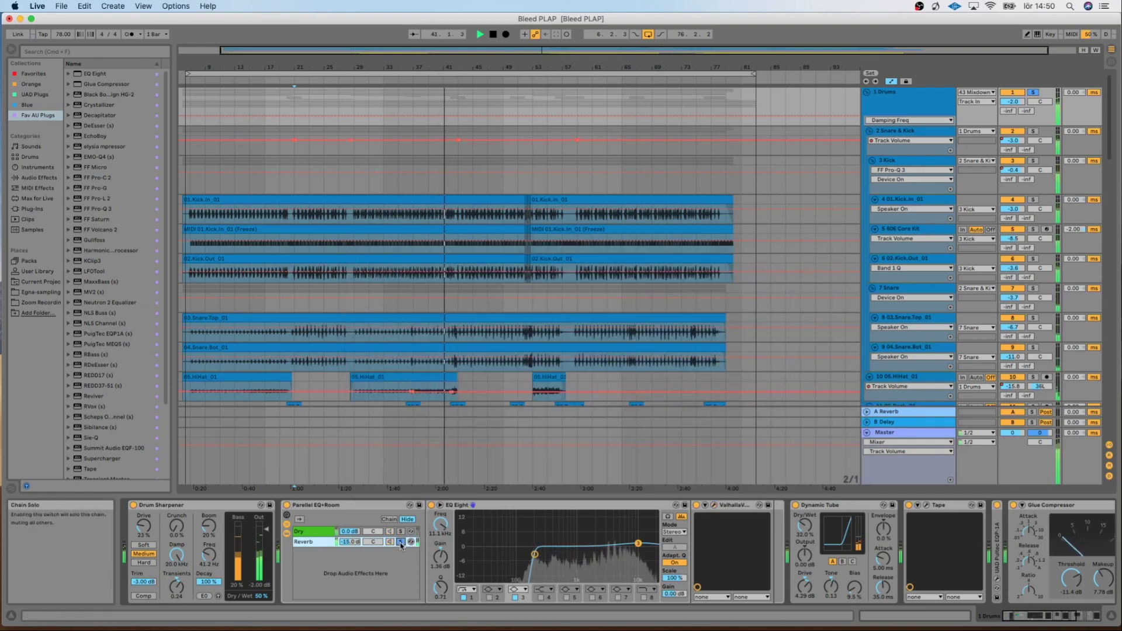
click(401, 542)
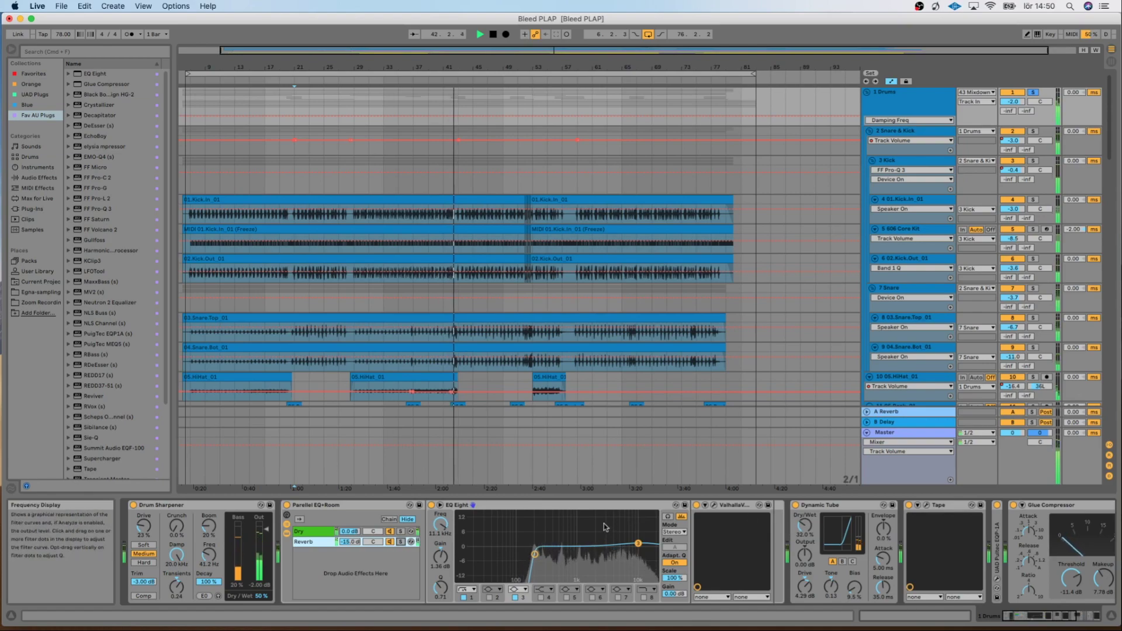
- Compare the Drums group with Tape bypassed and active, leaving it active, and inspect the UAD Pultec EQP-1A plug-in
scroll(664, 554, right, 5)
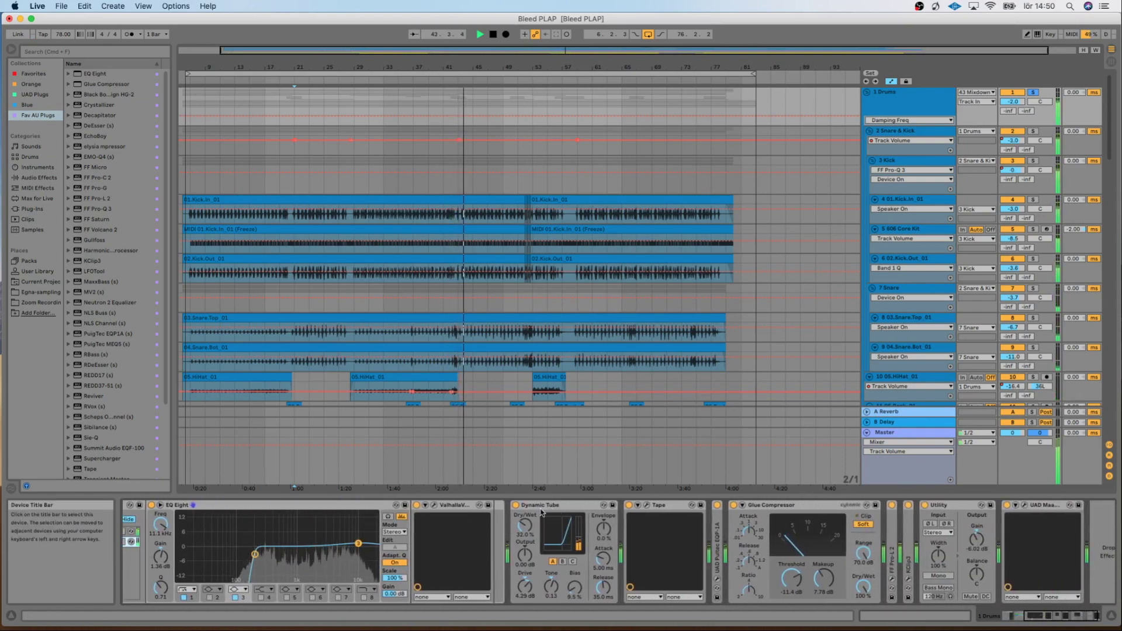
click(703, 571)
drag(527, 244, 492, 179)
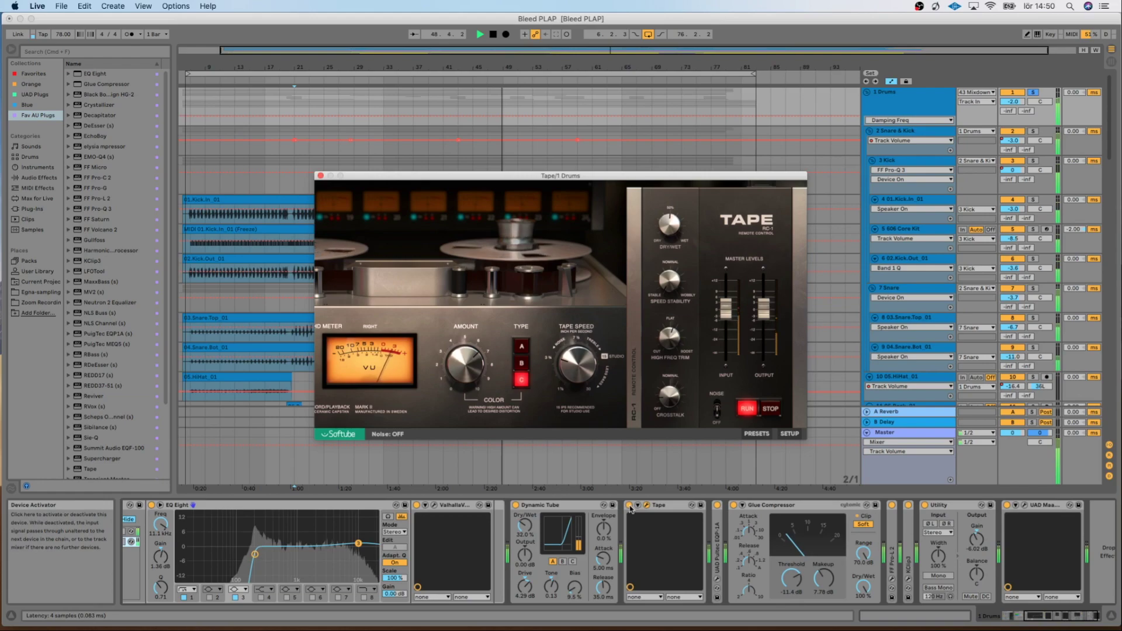
click(629, 506)
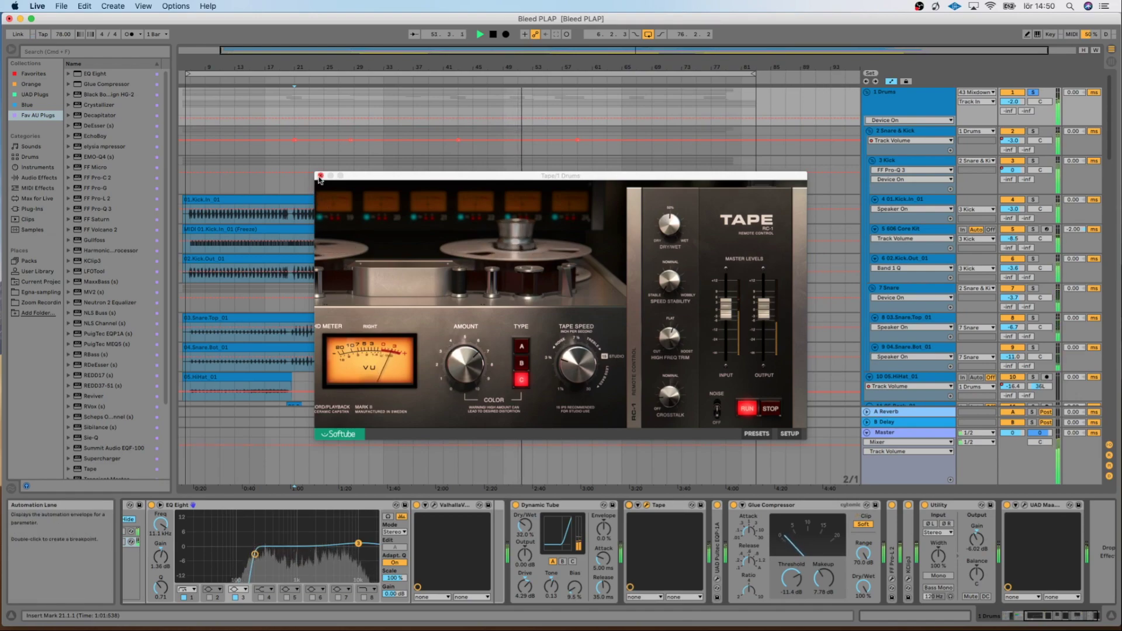
click(320, 176)
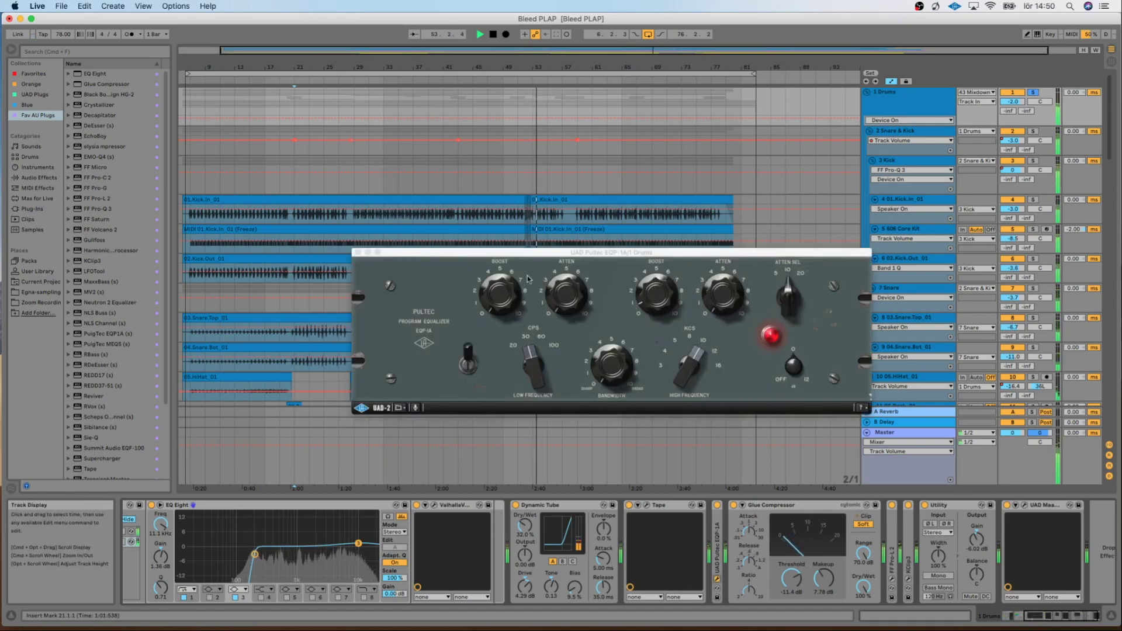
click(717, 578)
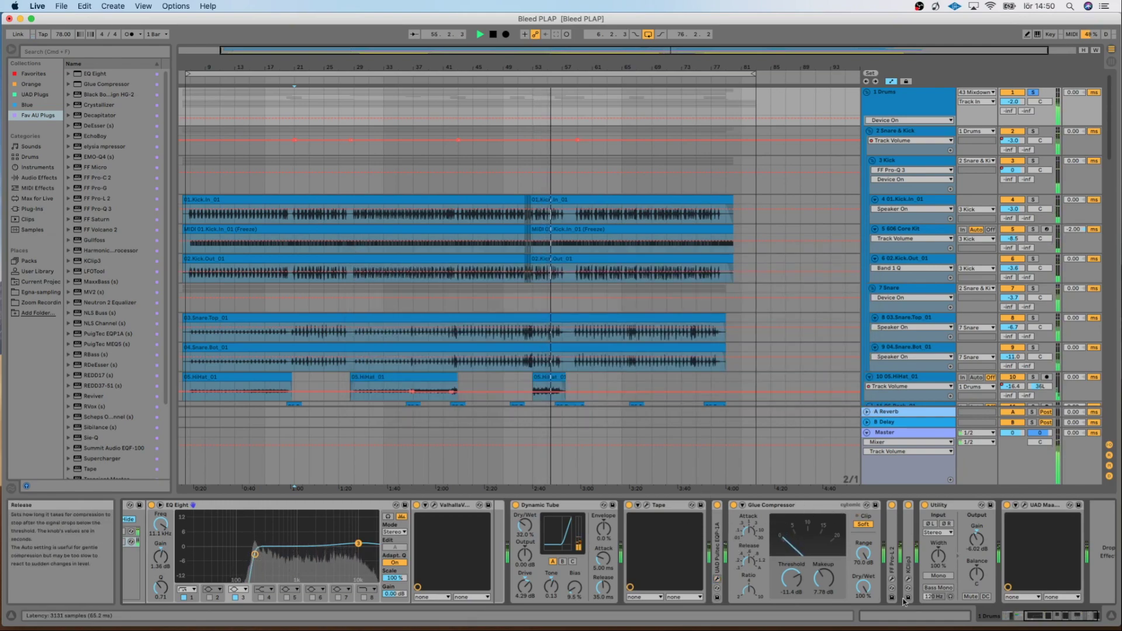
- Review the Glue Compressor in the Drums group's chain and restart playback from the insert mark
click(1051, 618)
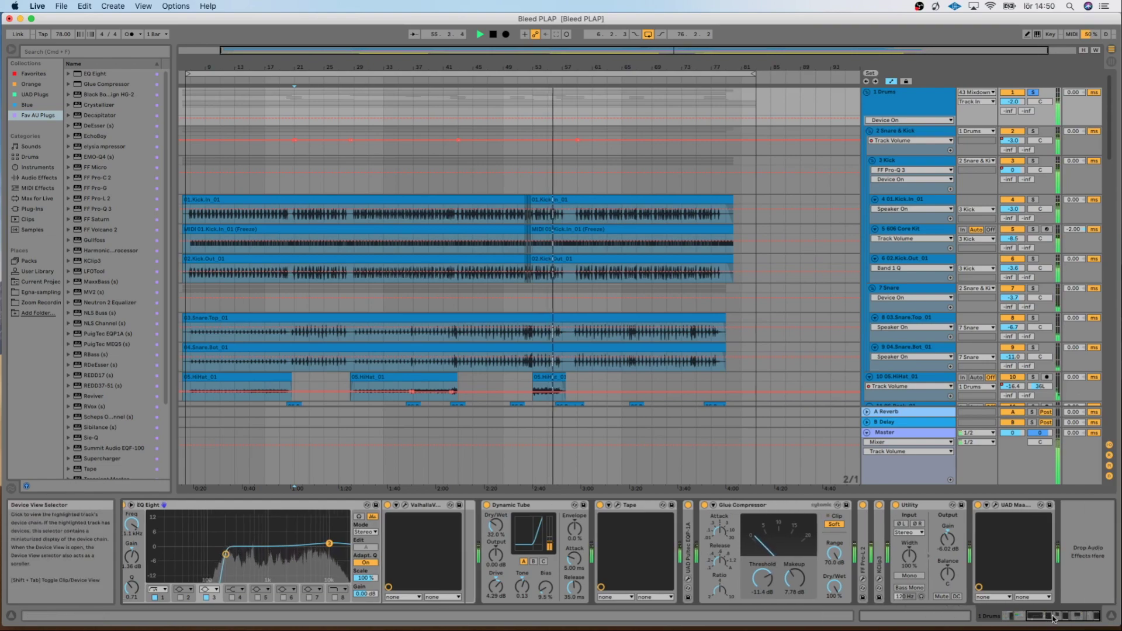
click(713, 506)
click(713, 506)
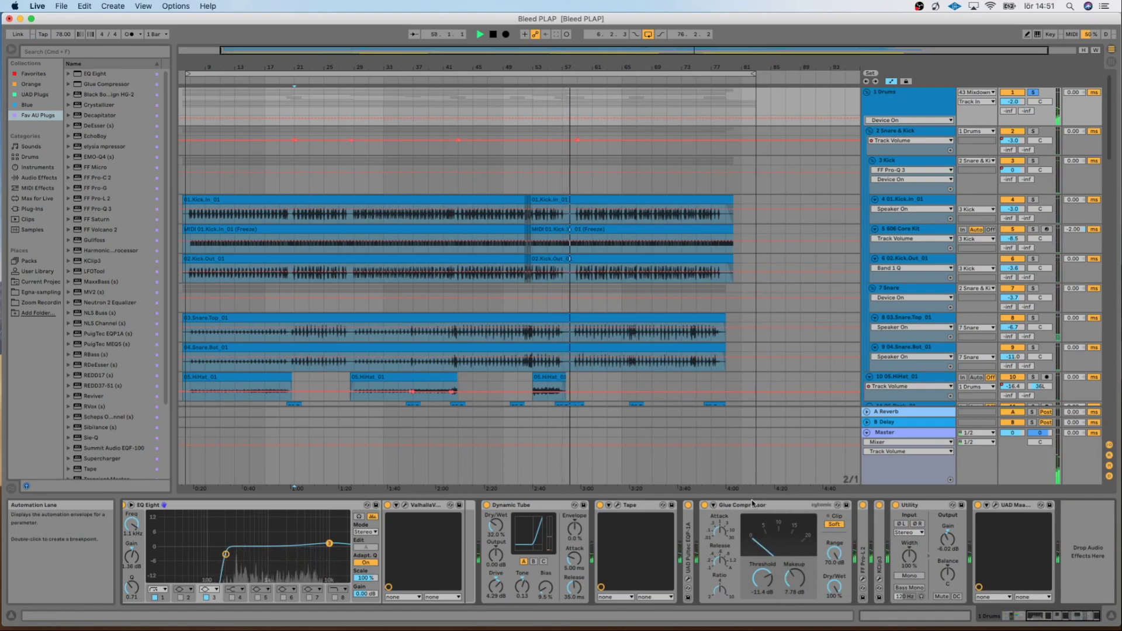
key(space)
key(space)
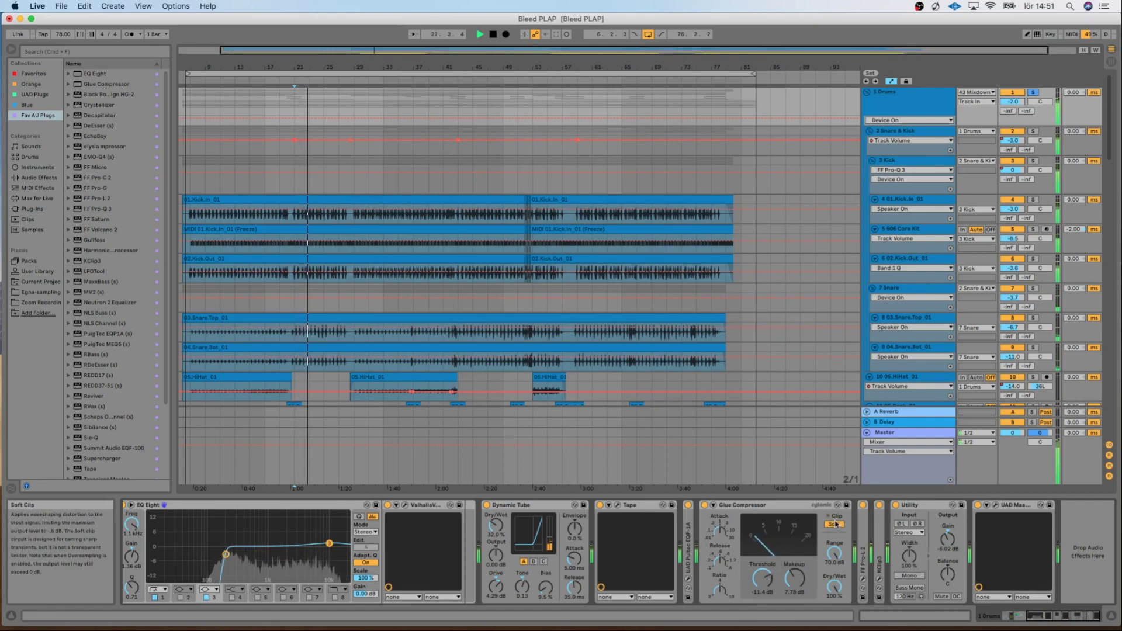
- Inspect the FF Pro-L 2 limiter on the Drums group, moving its window clear of the device chain before closing it
click(862, 582)
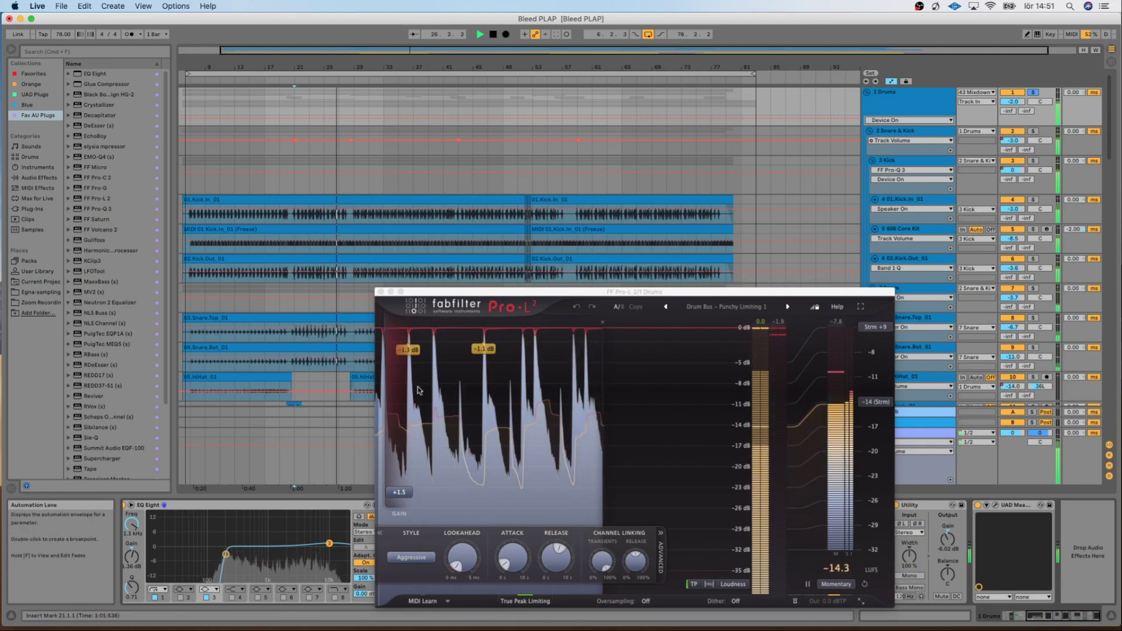
drag(490, 291, 407, 148)
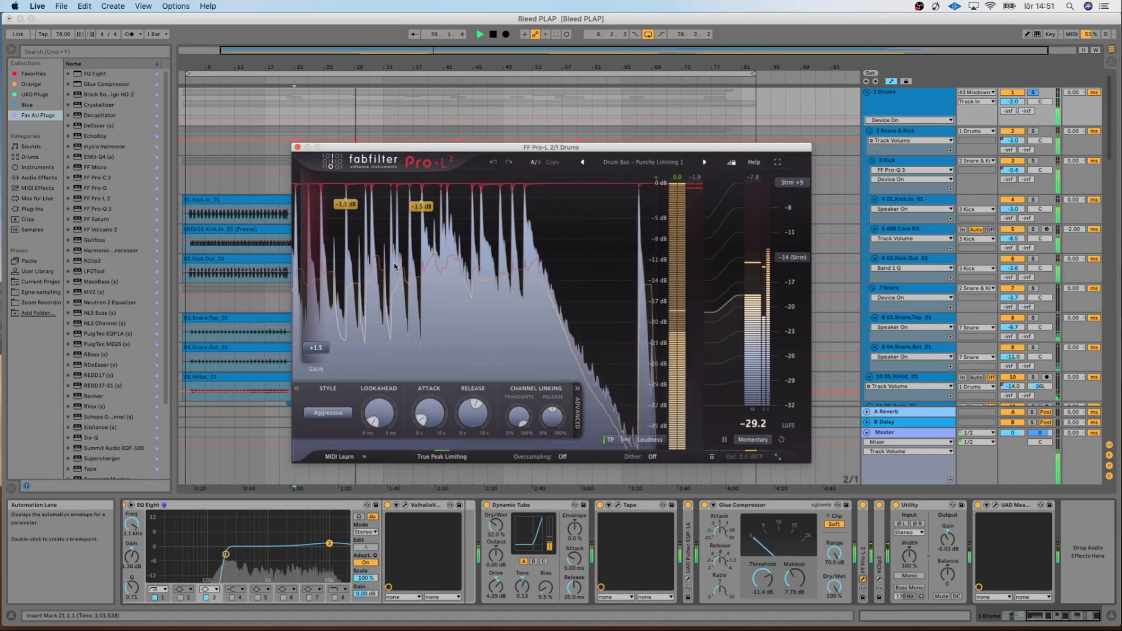
click(297, 148)
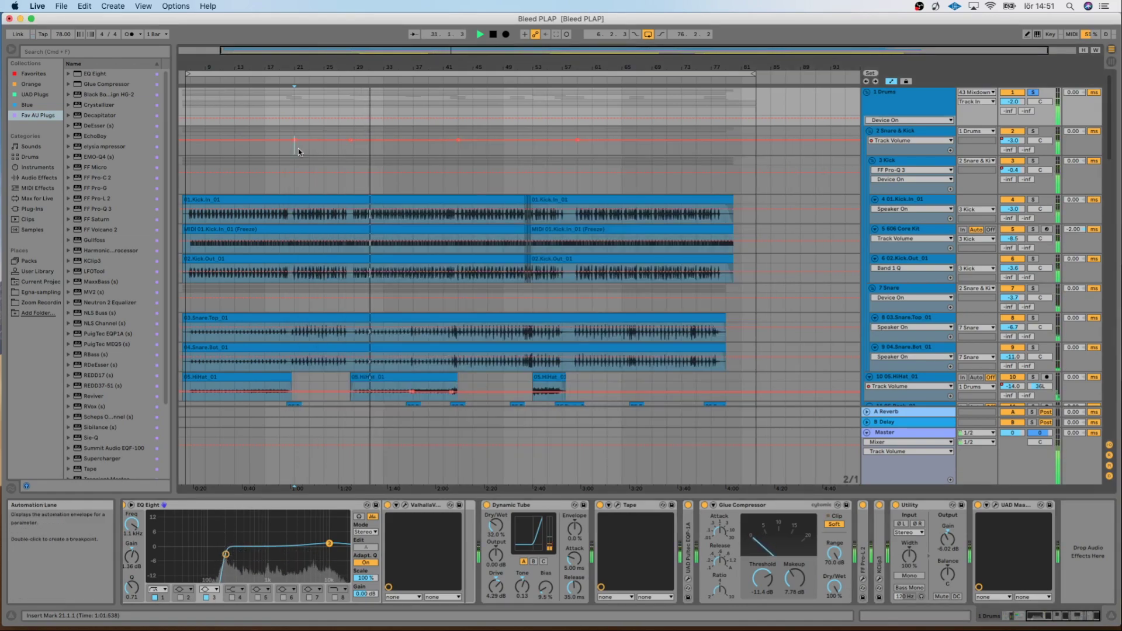
click(298, 151)
- Fold the Tape and Glue Compressor devices in the Drums group's chain and open the KClip3 plug-in window
click(910, 105)
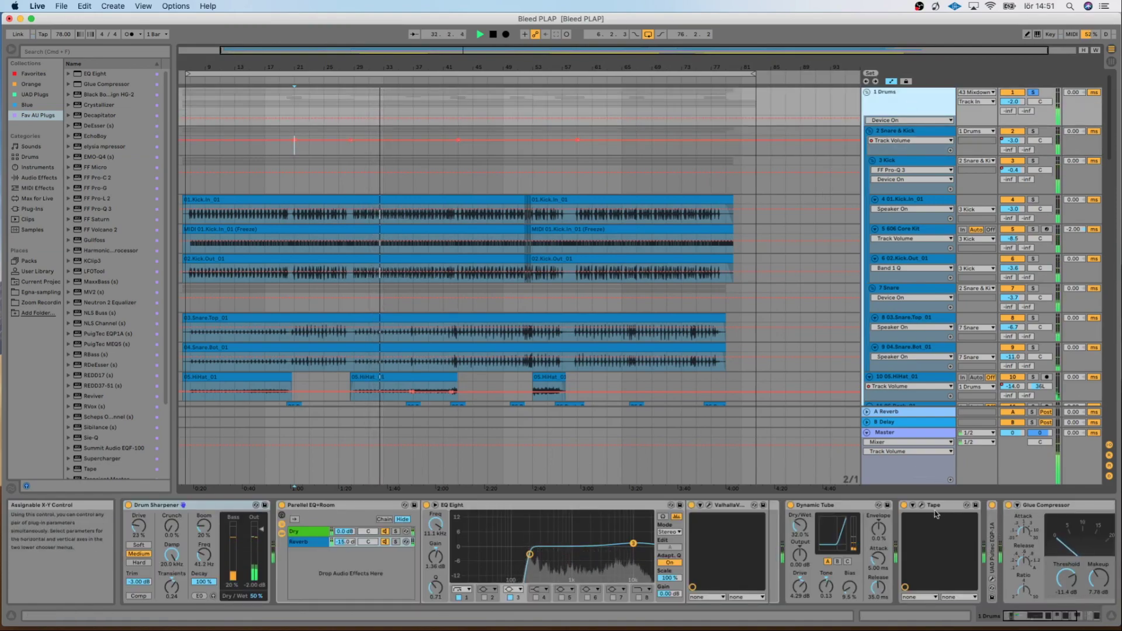
click(991, 503)
double_click(992, 503)
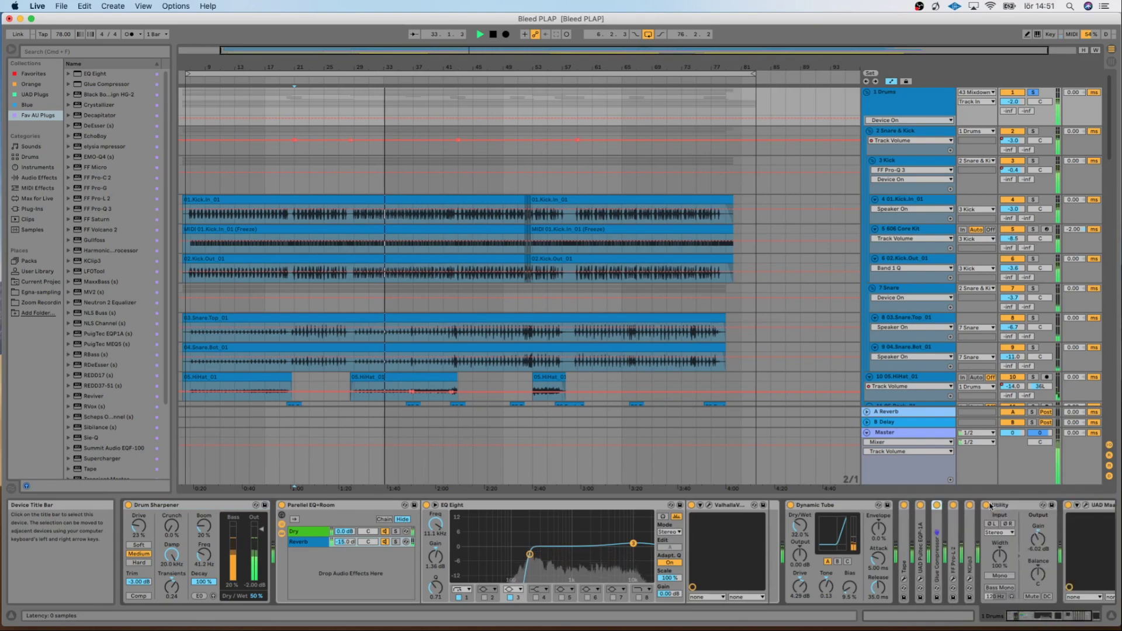
click(1024, 506)
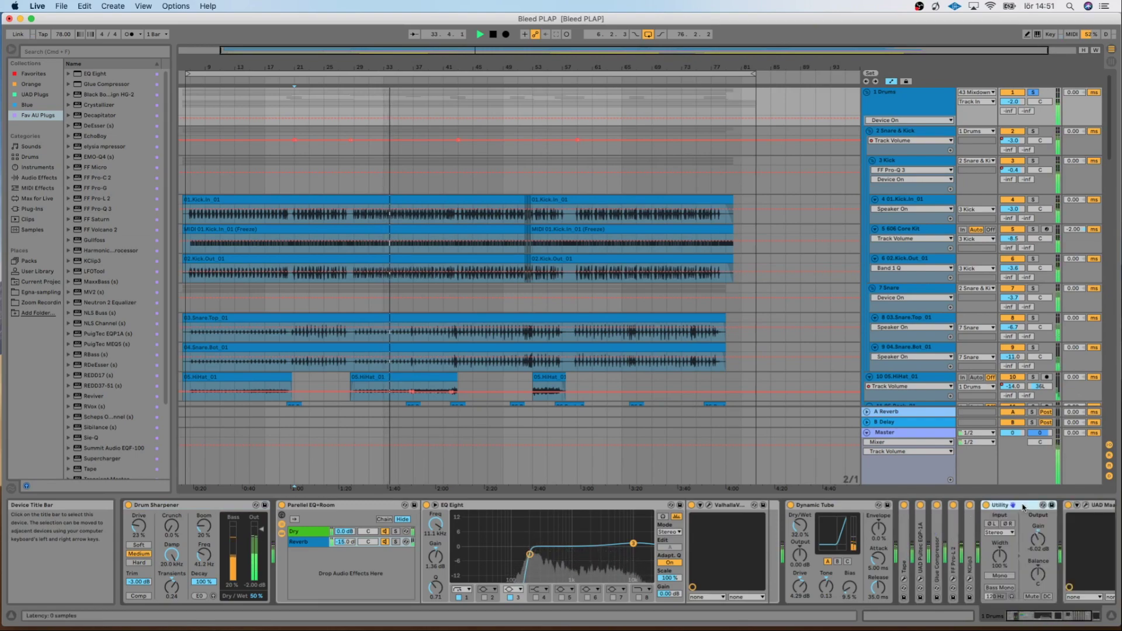
click(970, 579)
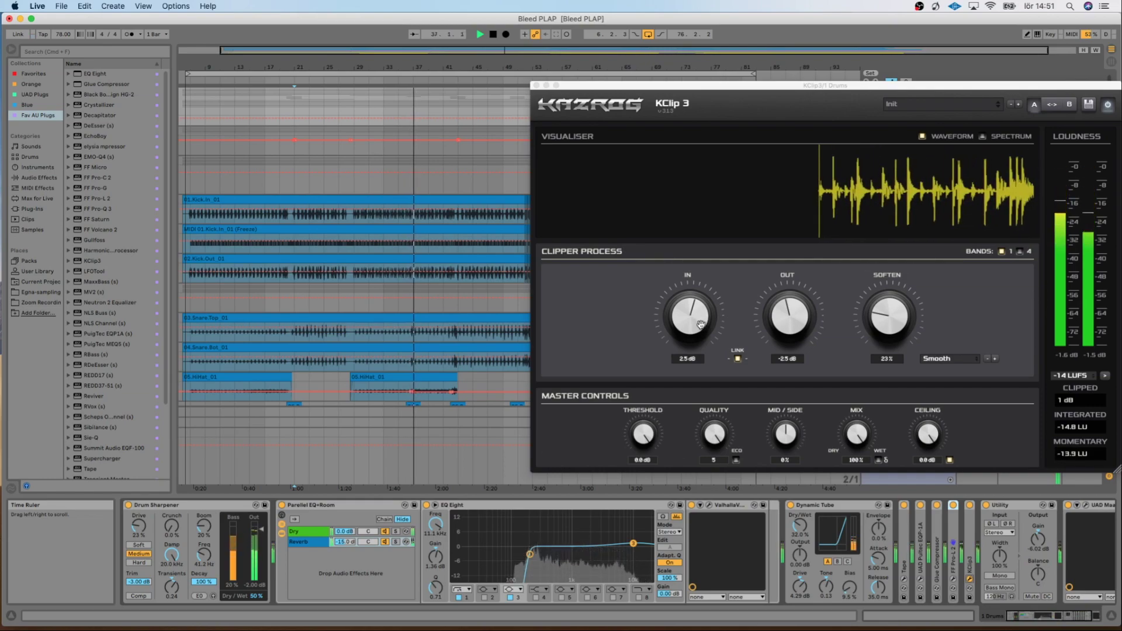
- Compare KClip 3's spectrum and waveform visualiser views on the Drums group with its window moved clear of the mixer, ending with the window closed
drag(700, 85, 525, 97)
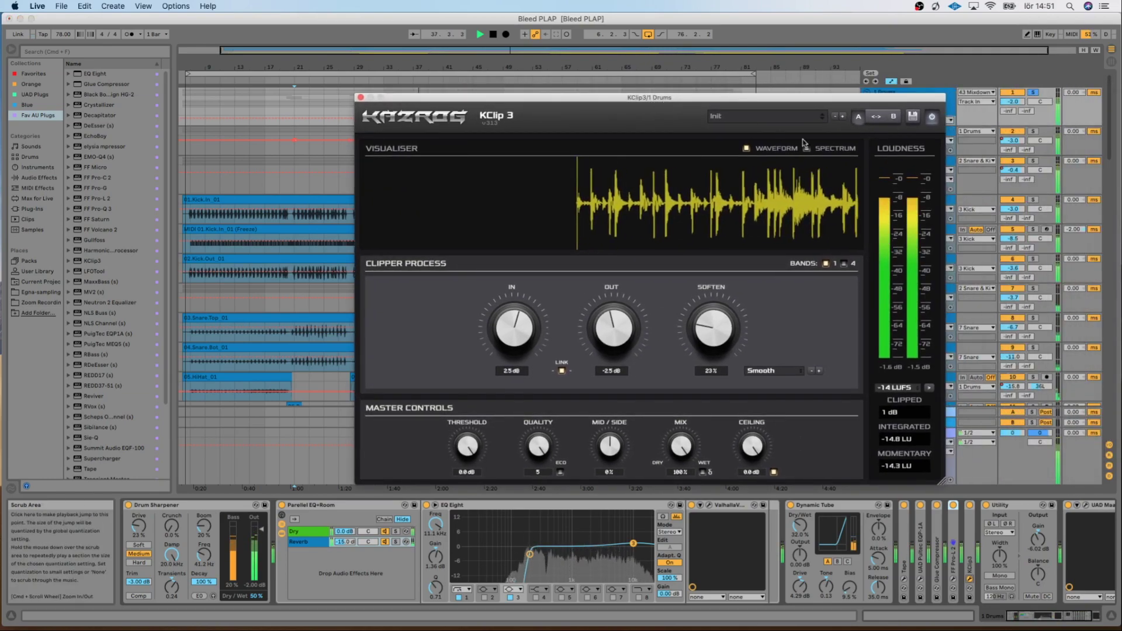
click(815, 150)
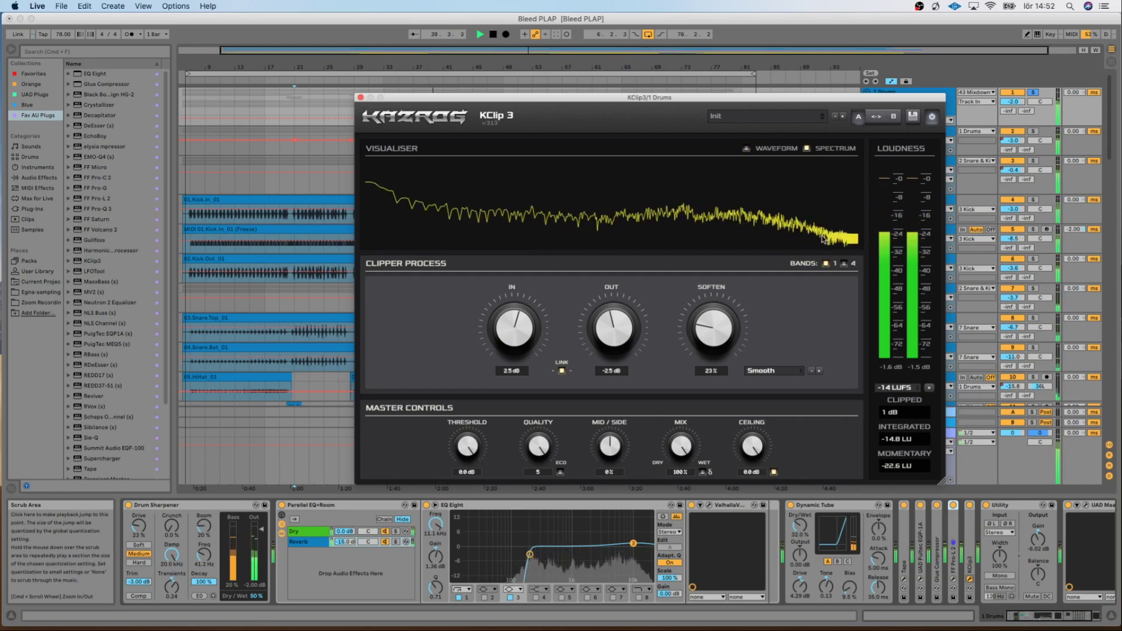
click(746, 149)
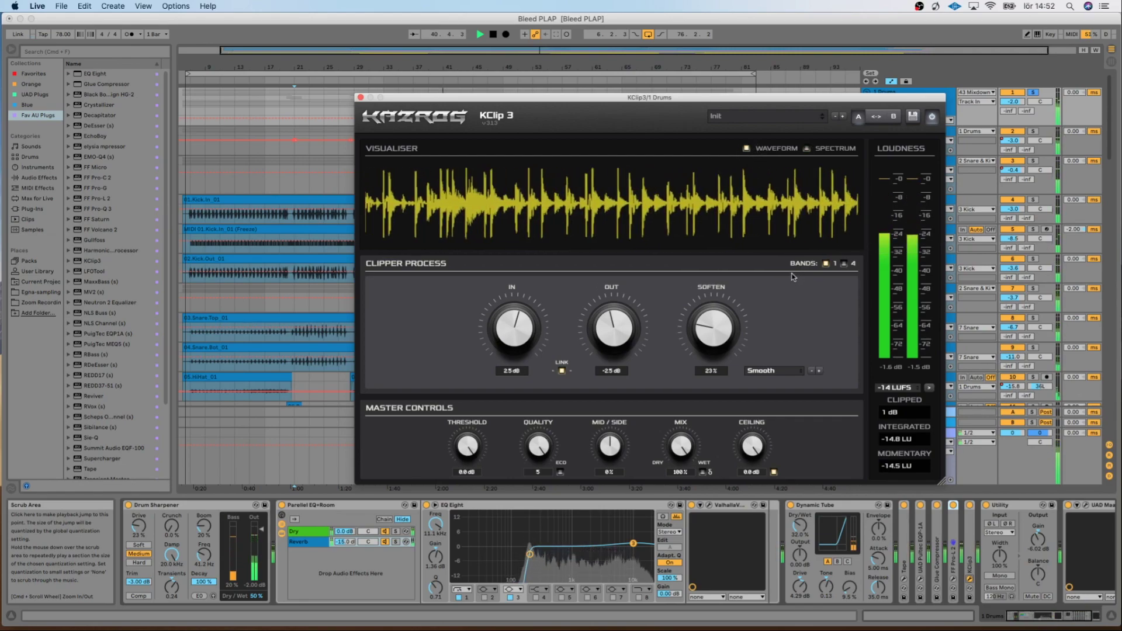
click(360, 98)
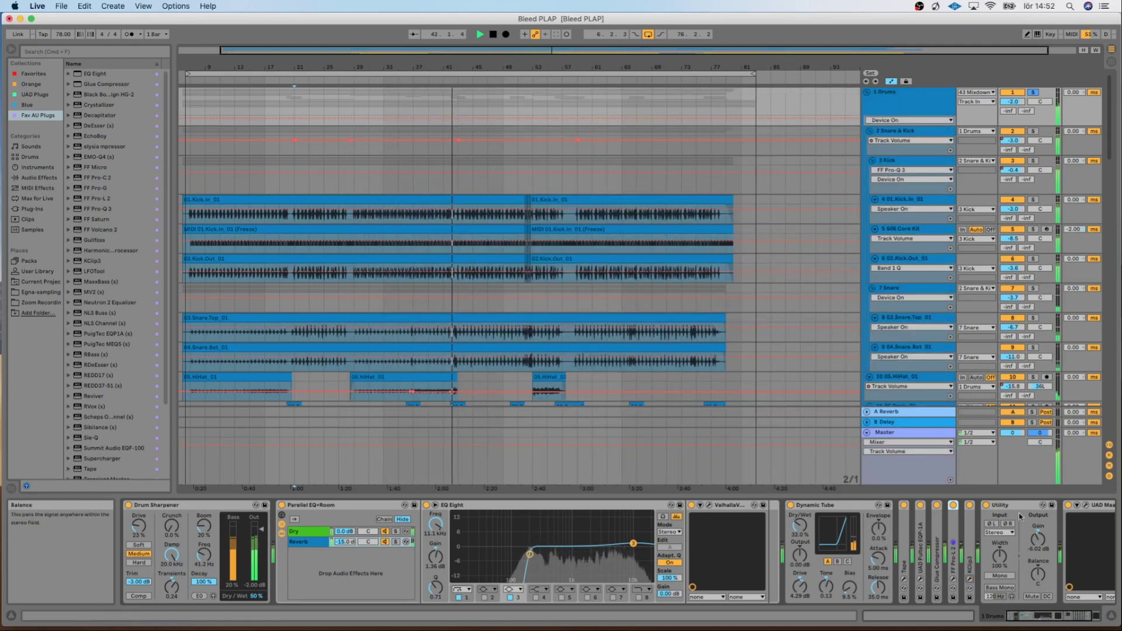
- Inspect the UAD Maag EQ4 plug-in at the end of the Drums group's device chain and close its window
drag(1036, 613, 1059, 620)
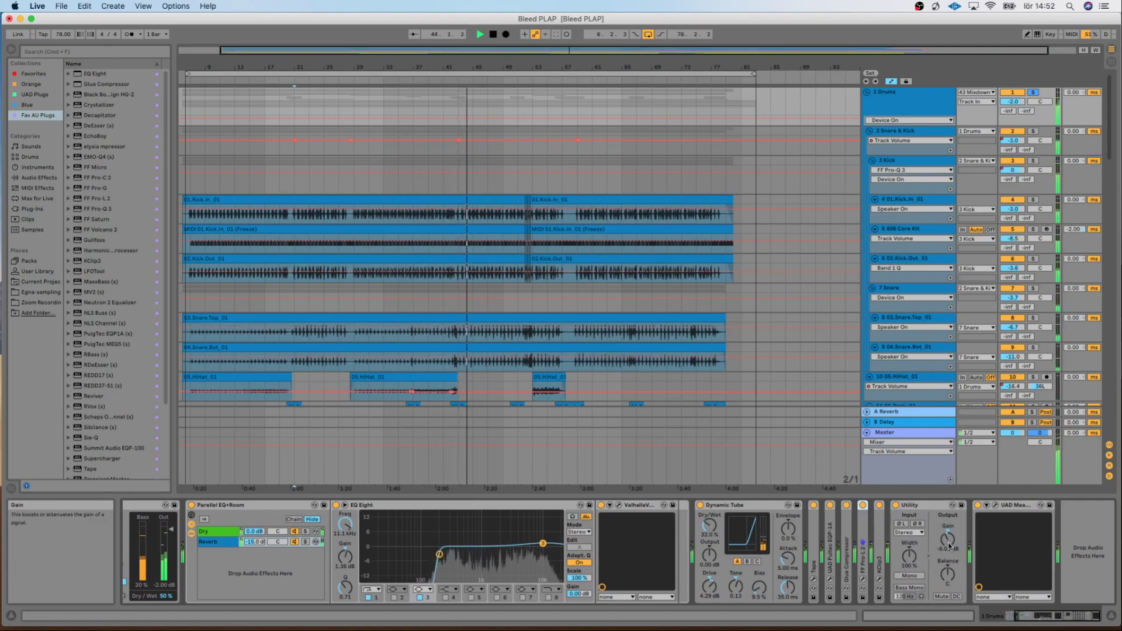
click(995, 505)
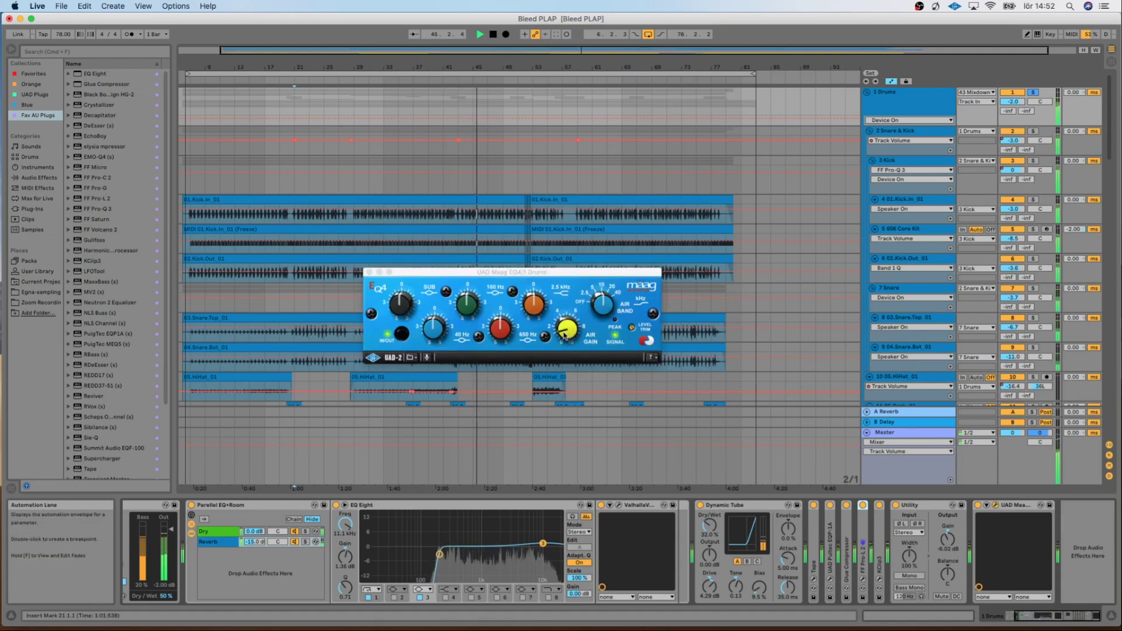
click(369, 273)
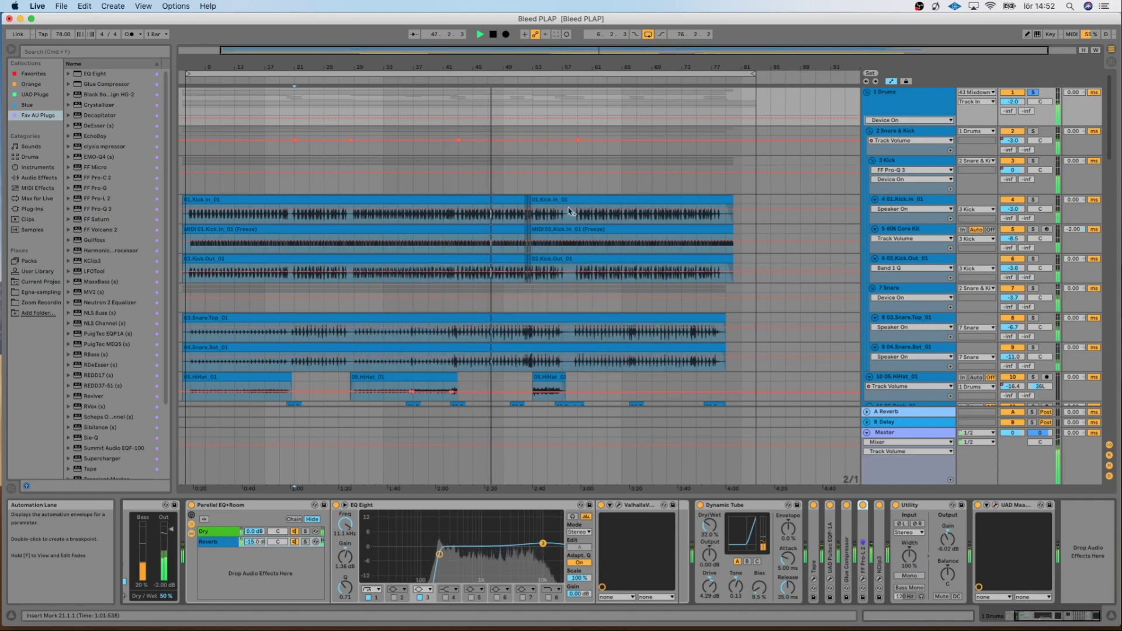
- Select and solo the Basses group and play it from bar 7
scroll(670, 349, down, 3)
scroll(670, 349, down, 10)
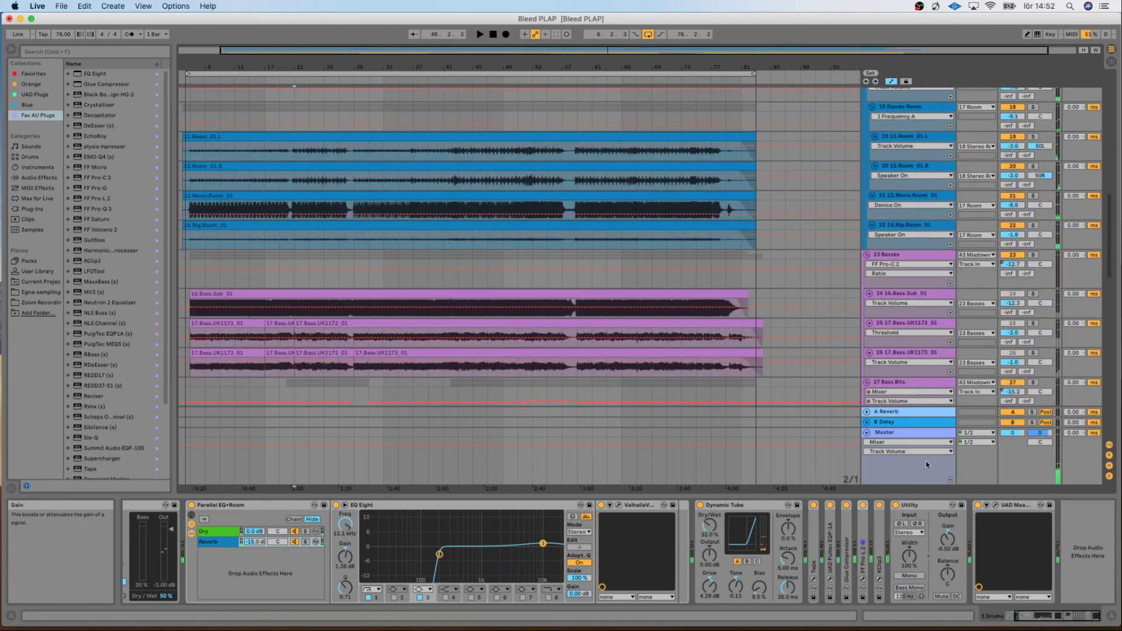
scroll(938, 490, down, 1)
click(1047, 237)
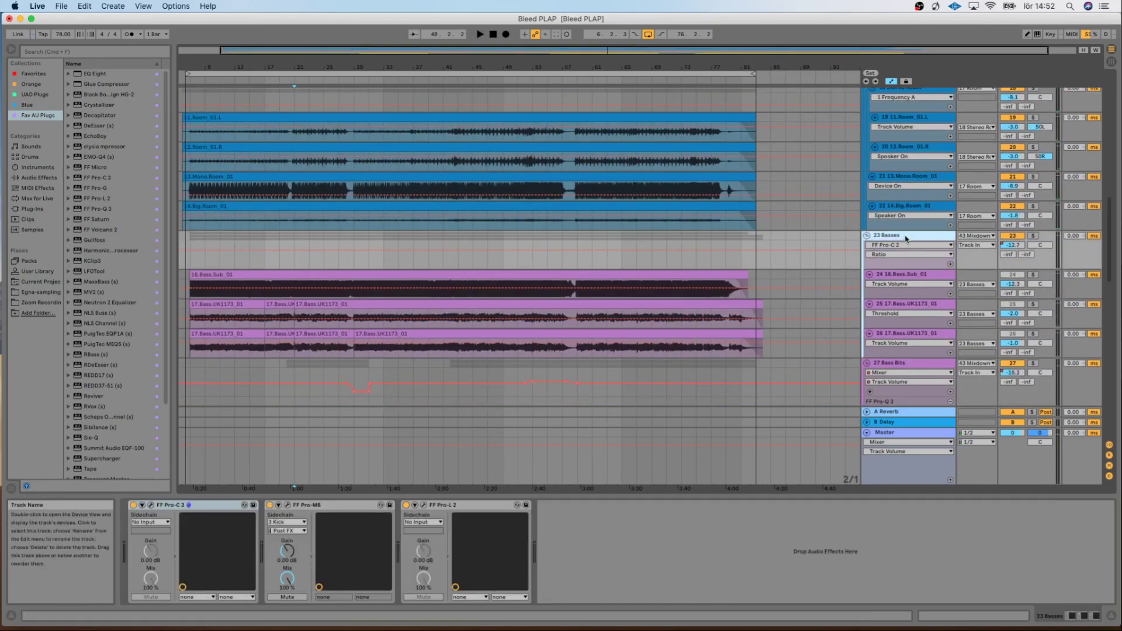
click(1033, 235)
key(space)
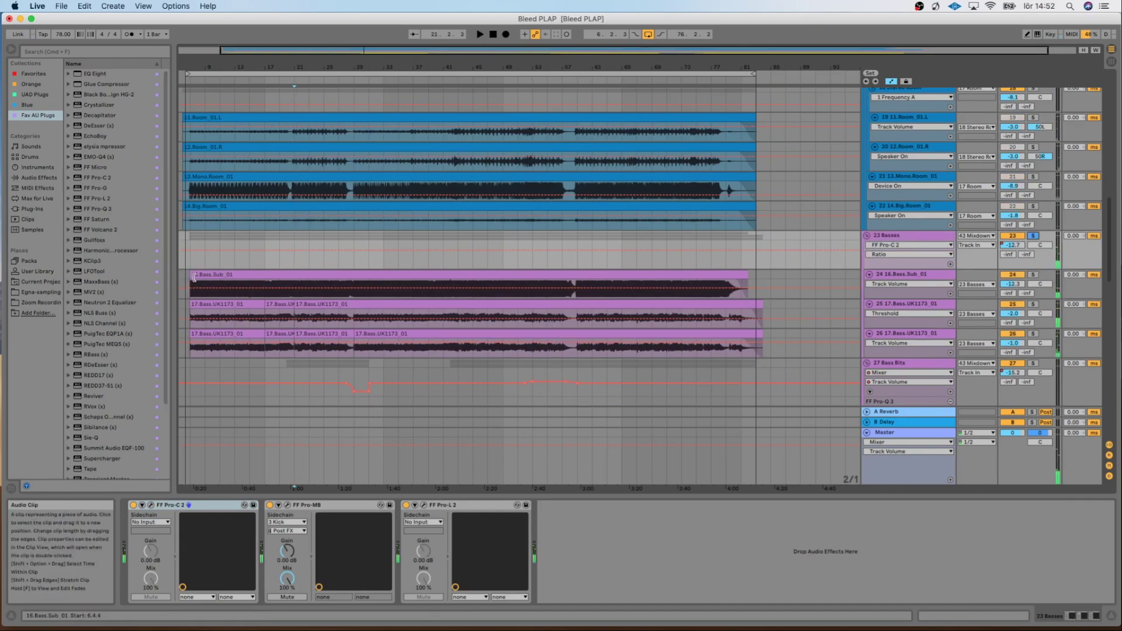
click(190, 262)
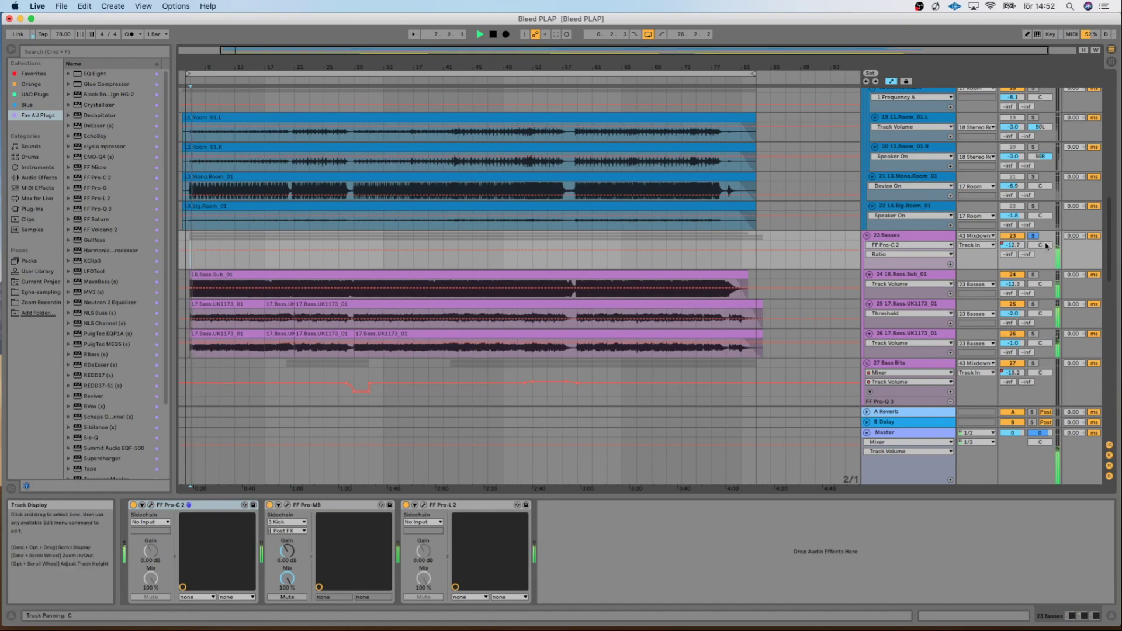
- Solo the 16.Bass.Sub_01 track and inspect the filter and bell bands in its FF Pro-Q 3
click(897, 274)
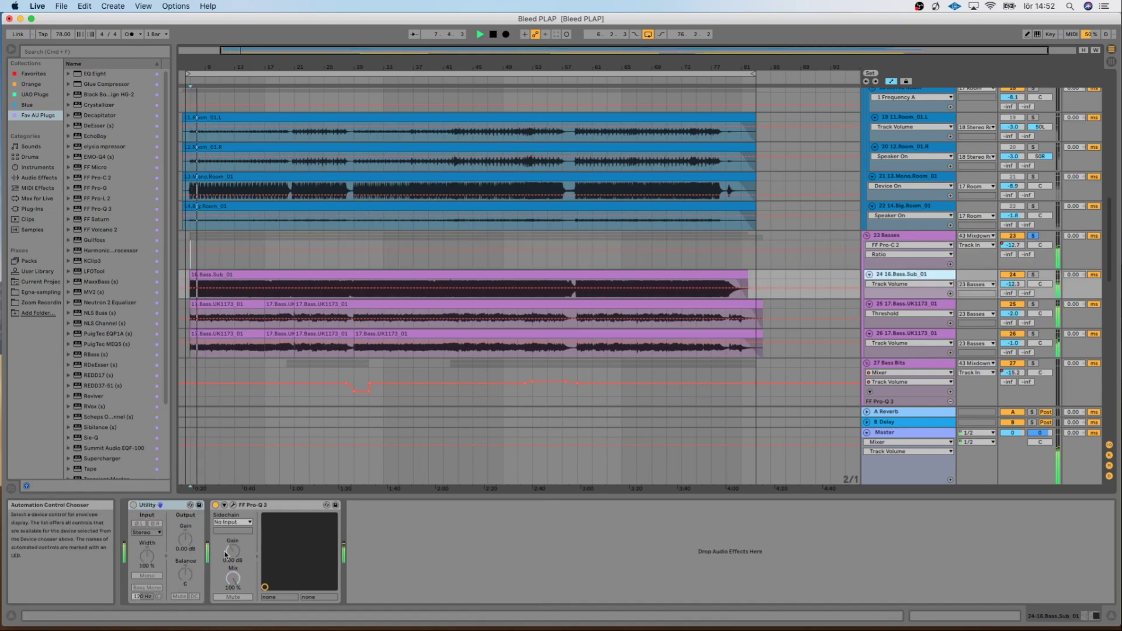
click(234, 506)
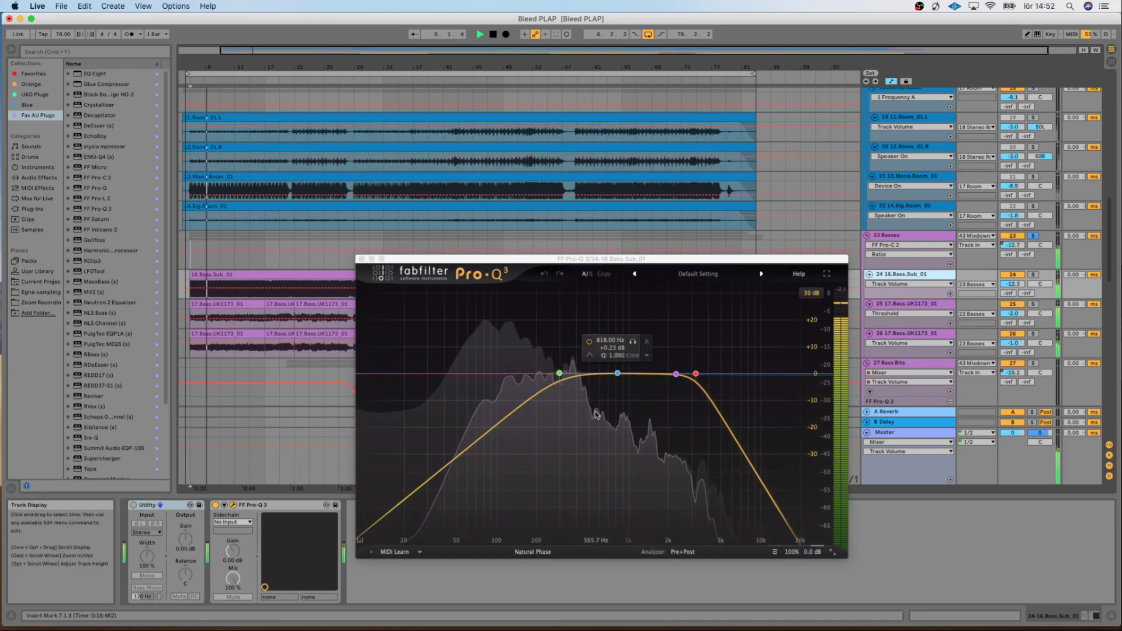
click(1033, 275)
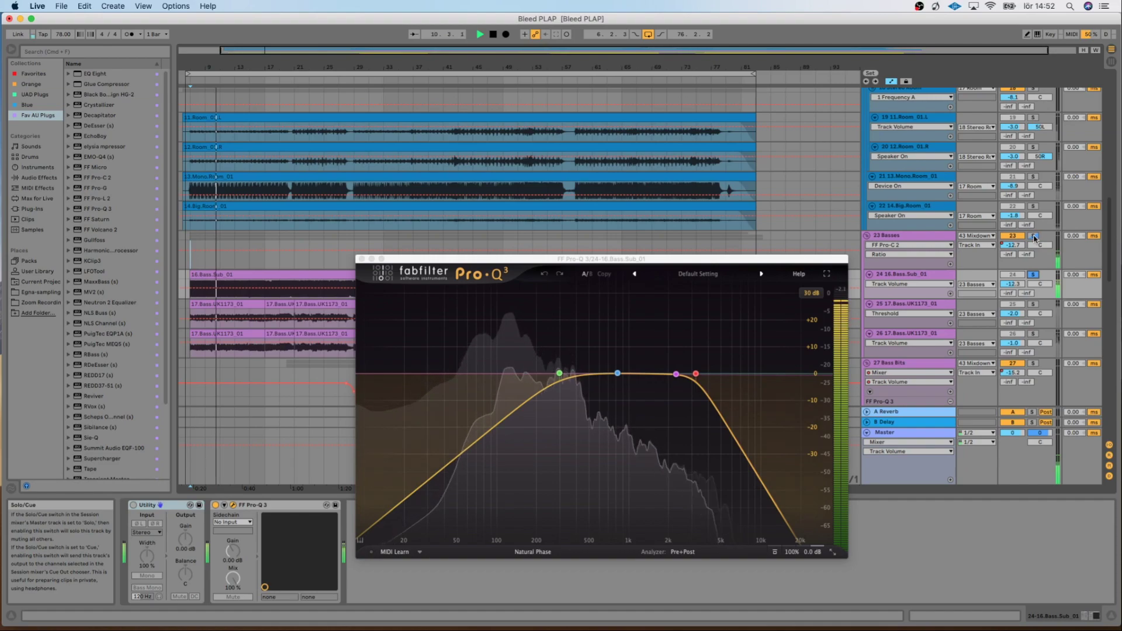
mouse_move(560, 374)
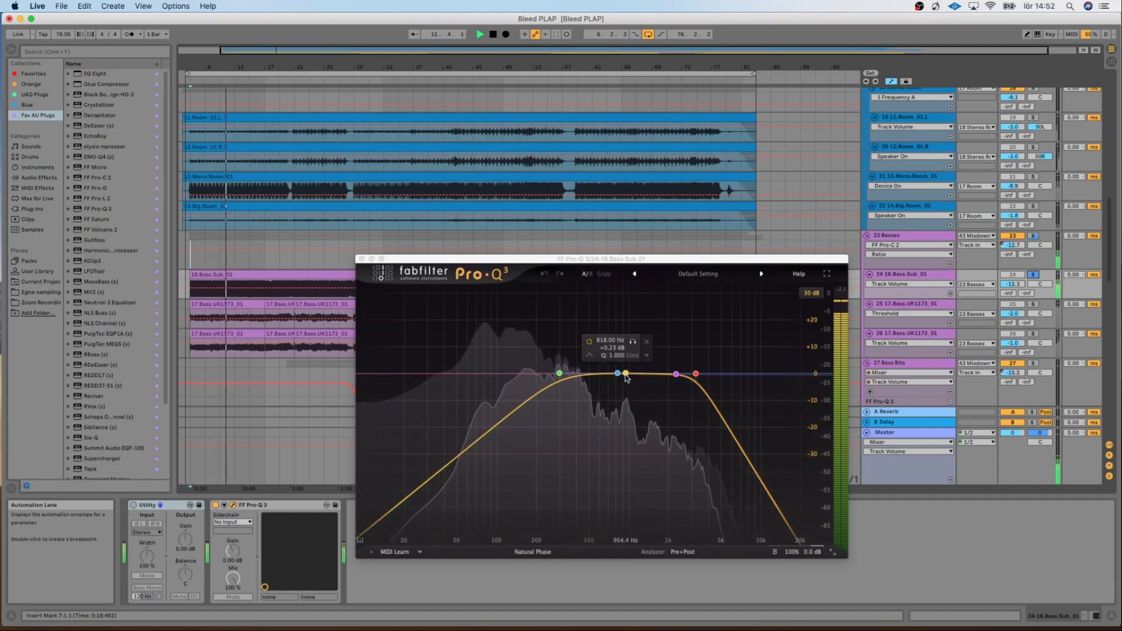
mouse_move(697, 376)
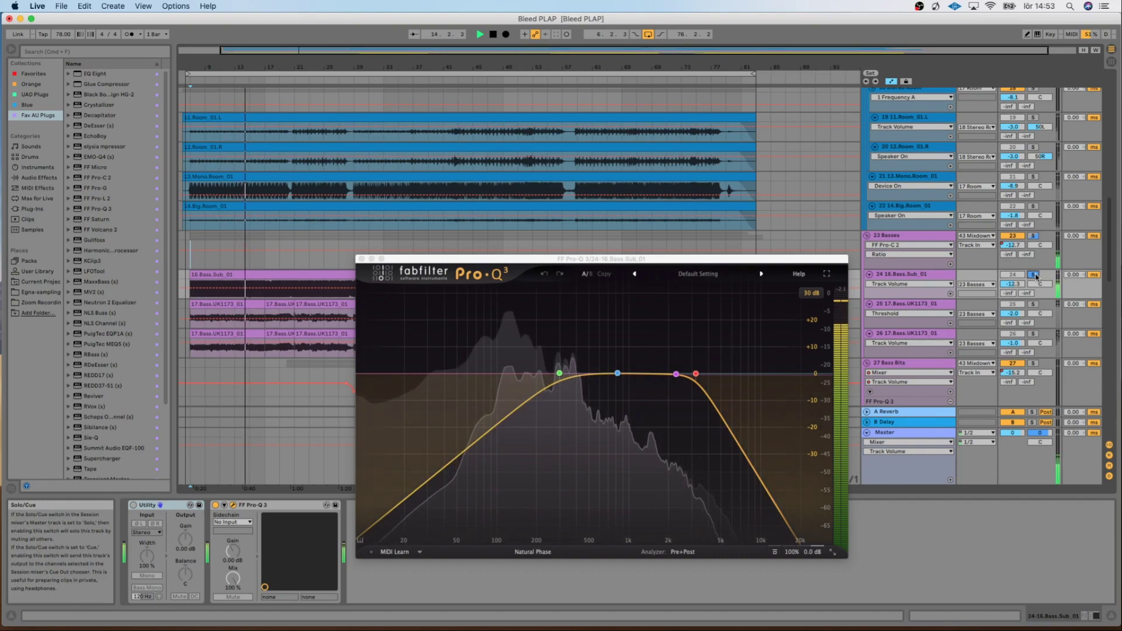
- Solo track 25, 17.Bass.UK1173_01, in place of the sub bass and inspect the low band's range in its FF Pro-MB
click(1034, 305)
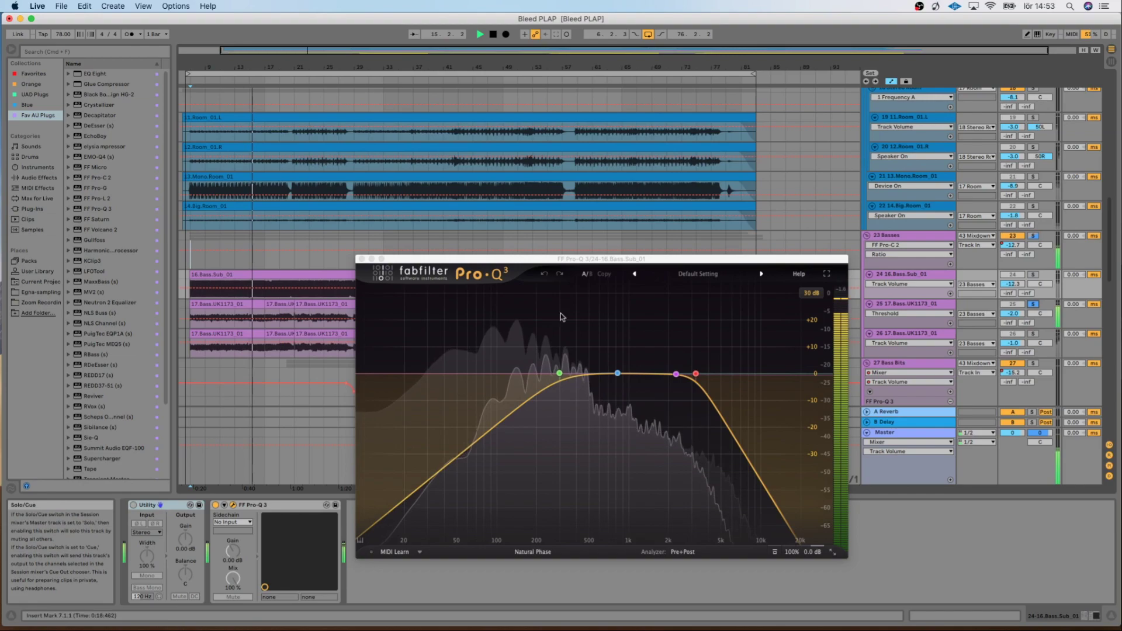
click(361, 259)
click(939, 307)
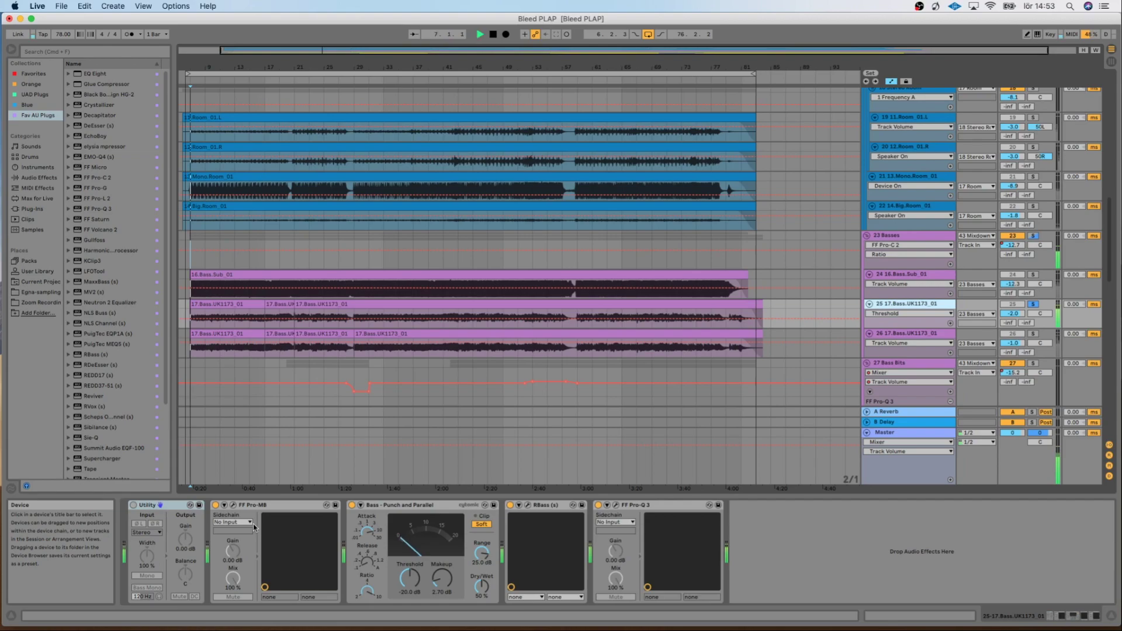
click(234, 506)
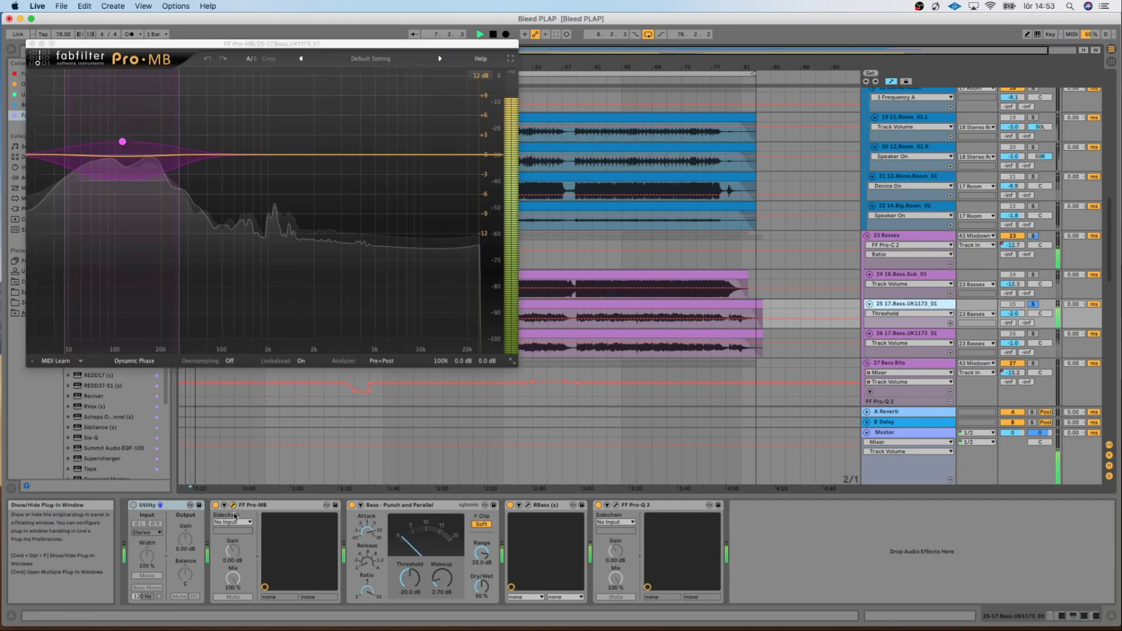
mouse_move(123, 150)
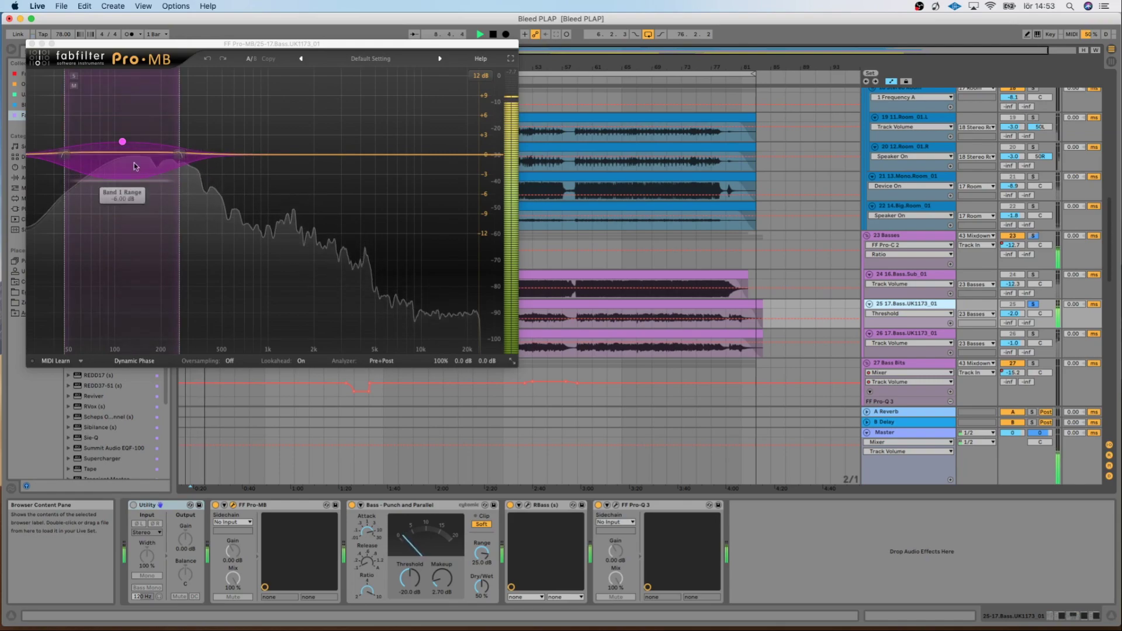
click(32, 44)
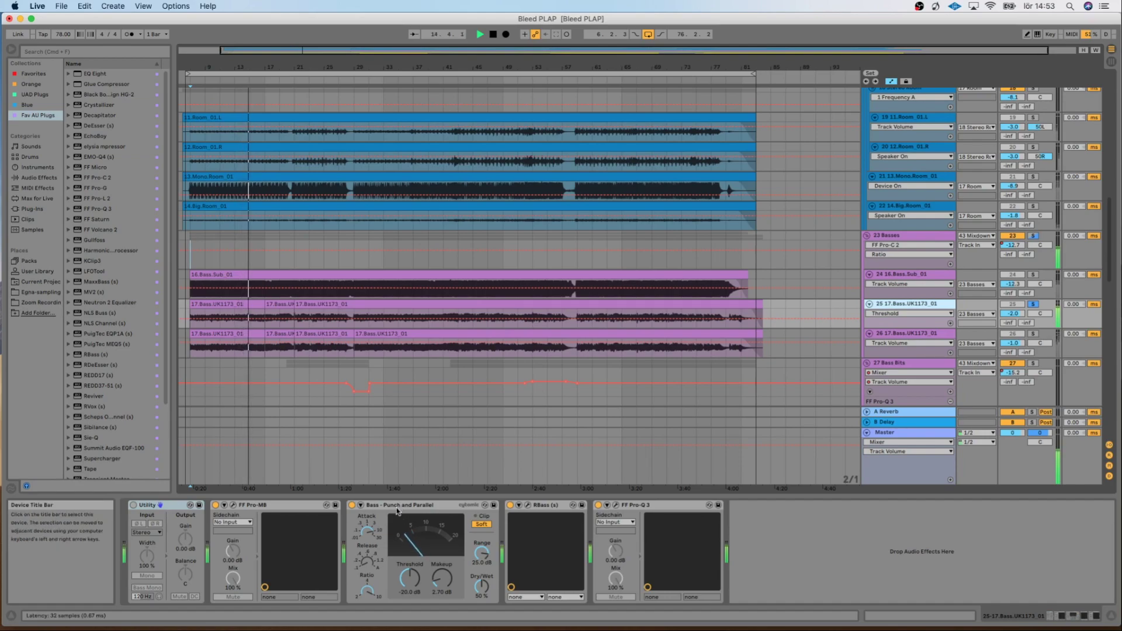
- Inspect the RBass settings on track 25, moving the plug-in window up before closing it
click(529, 506)
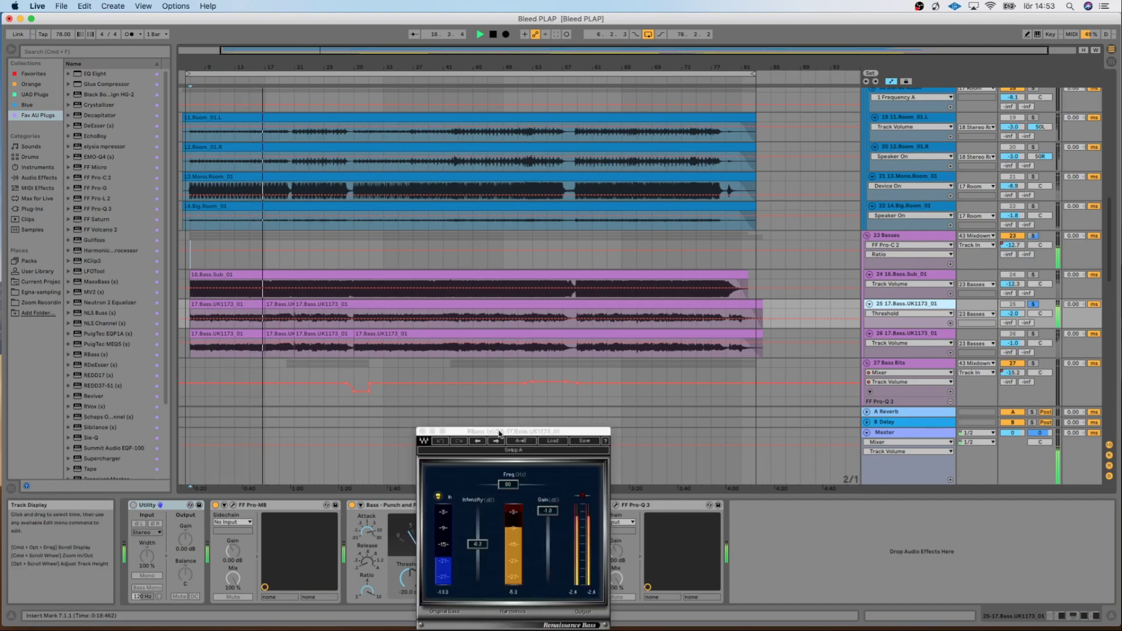
drag(498, 433, 481, 394)
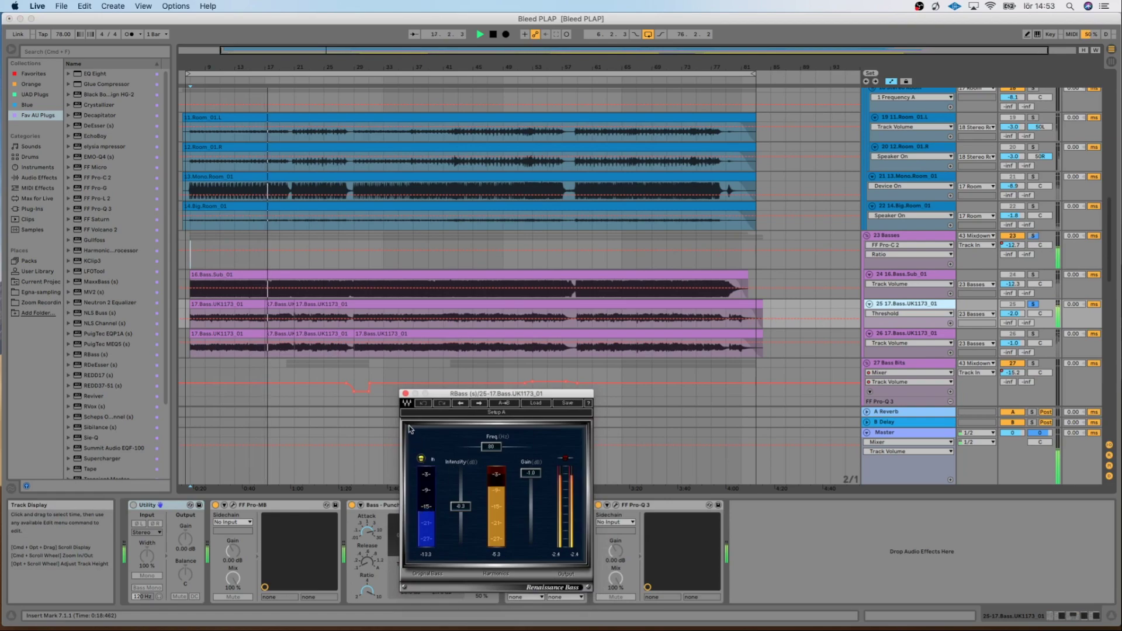
click(405, 396)
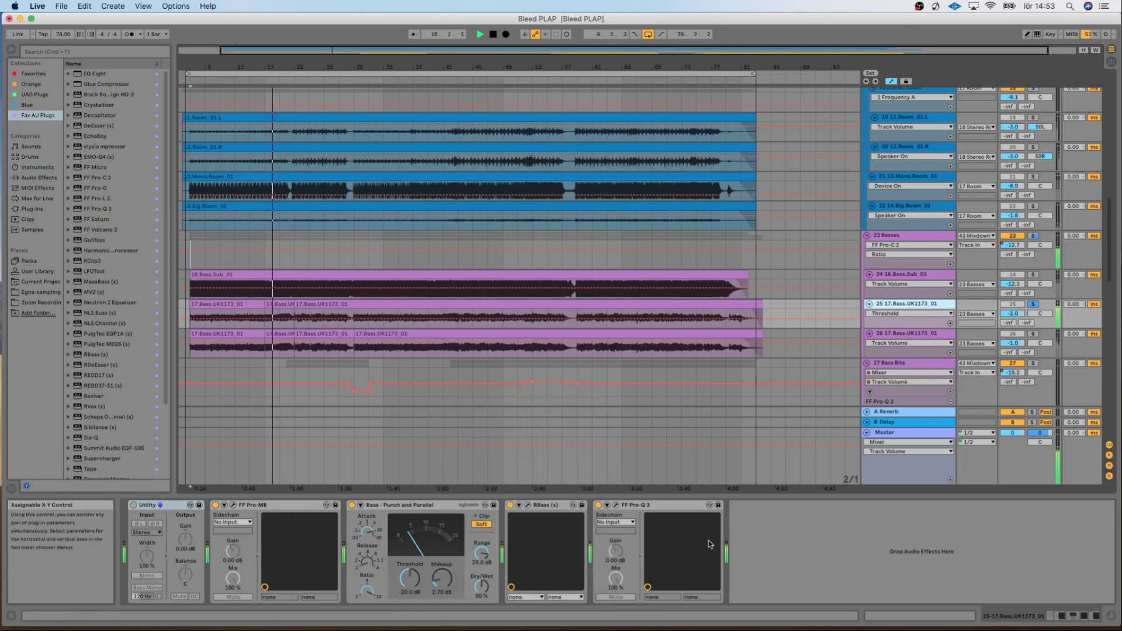
- Inspect the low-cut and high-cut bands in the FF Pro-Q 3 on track 25 and close the plug-in window
click(615, 505)
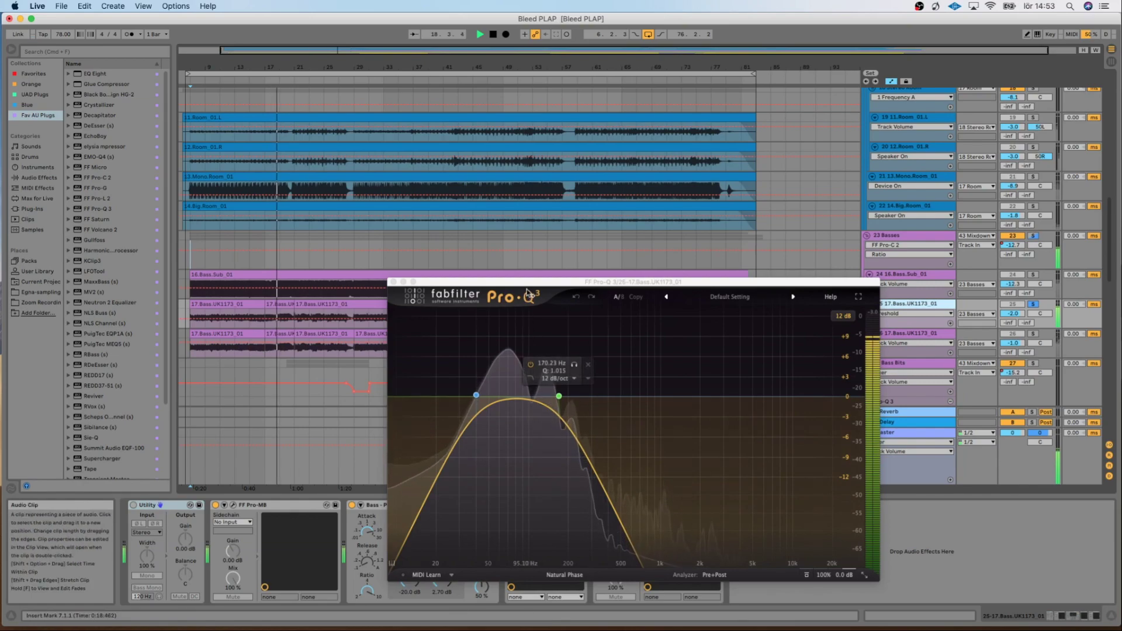
drag(549, 281, 531, 242)
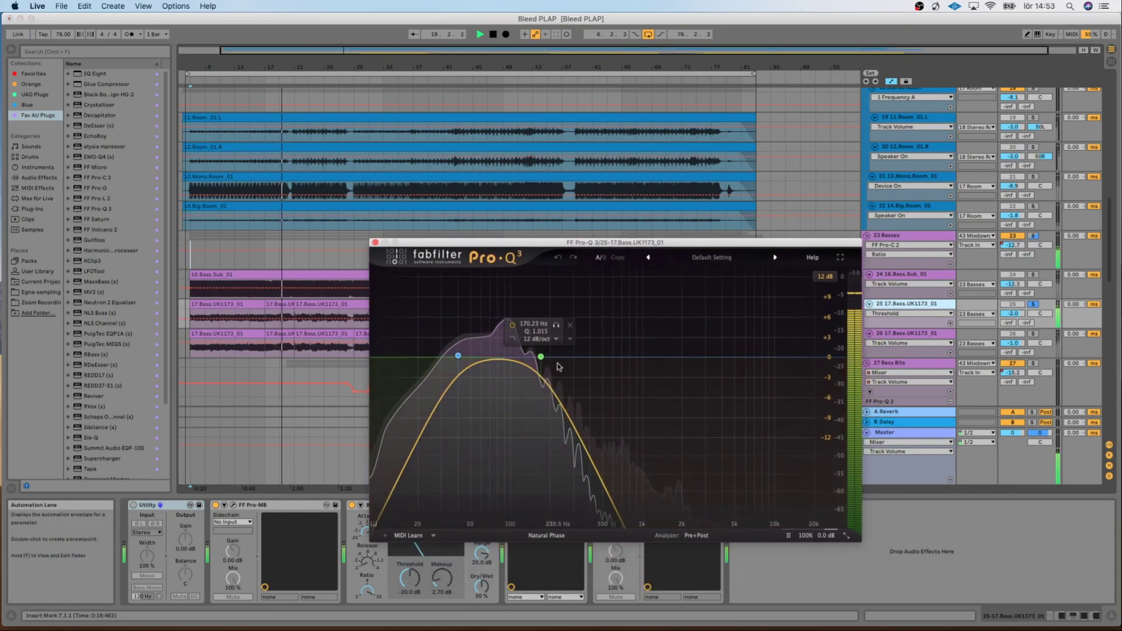
mouse_move(465, 340)
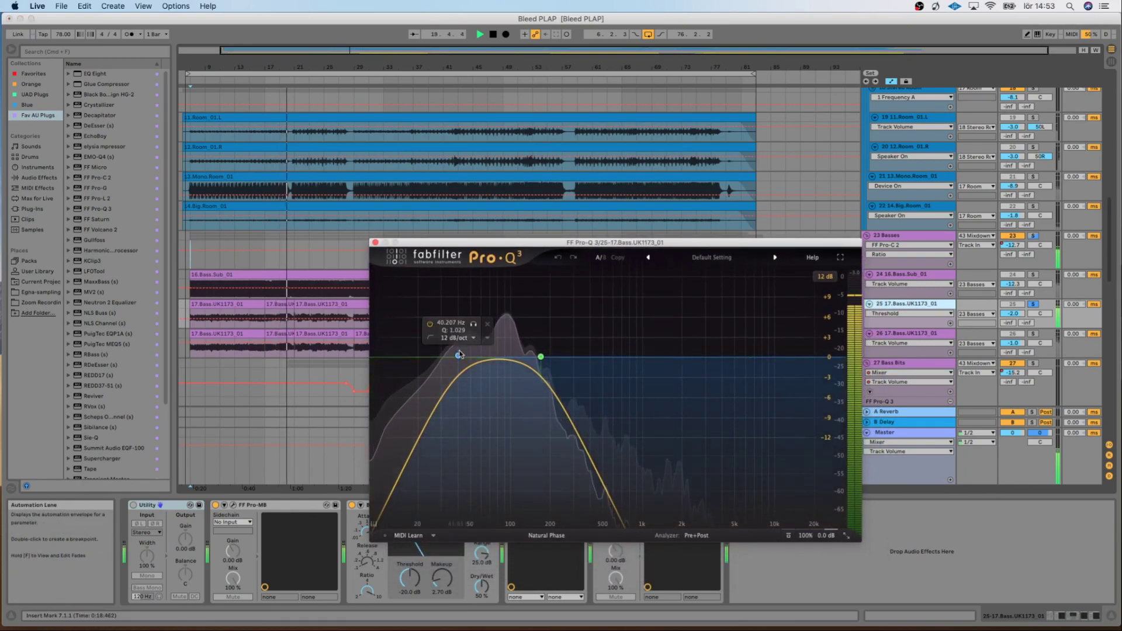
click(375, 243)
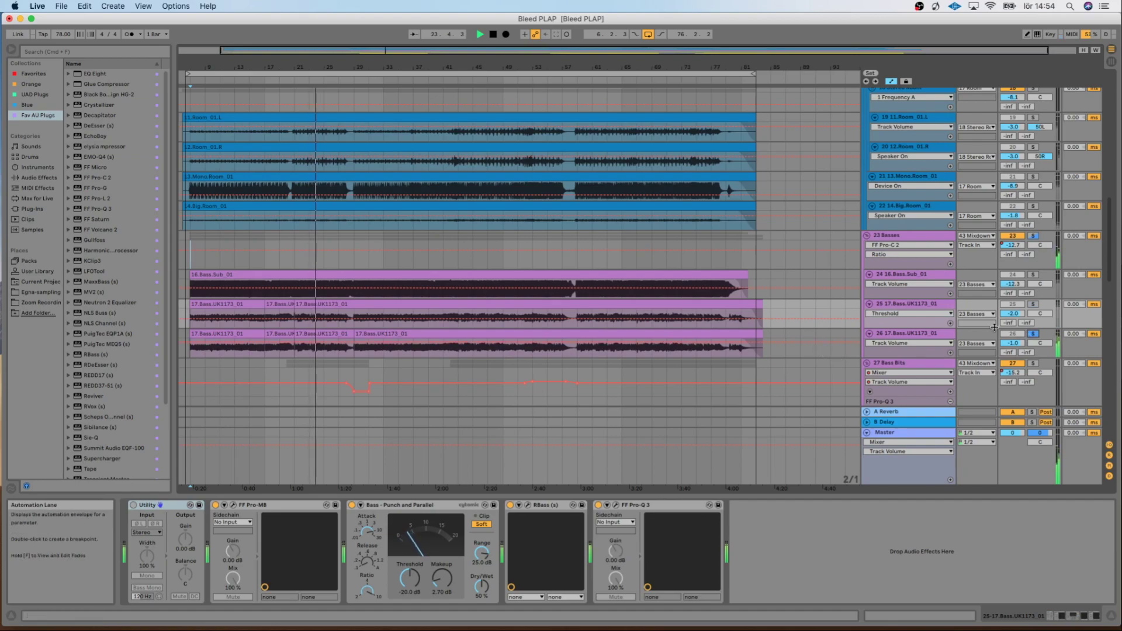
- Select track 26, 17.Bass.UK1173_01, and inspect its FF Pro-Q 3 curve and REDD17 settings, closing each plug-in window
click(917, 335)
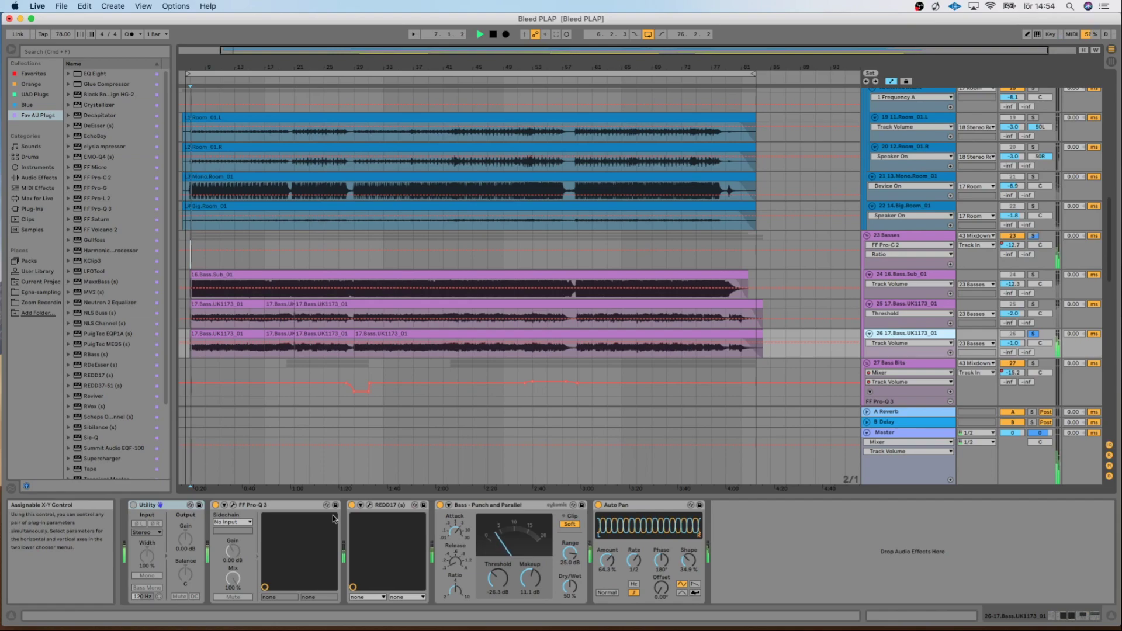
click(233, 504)
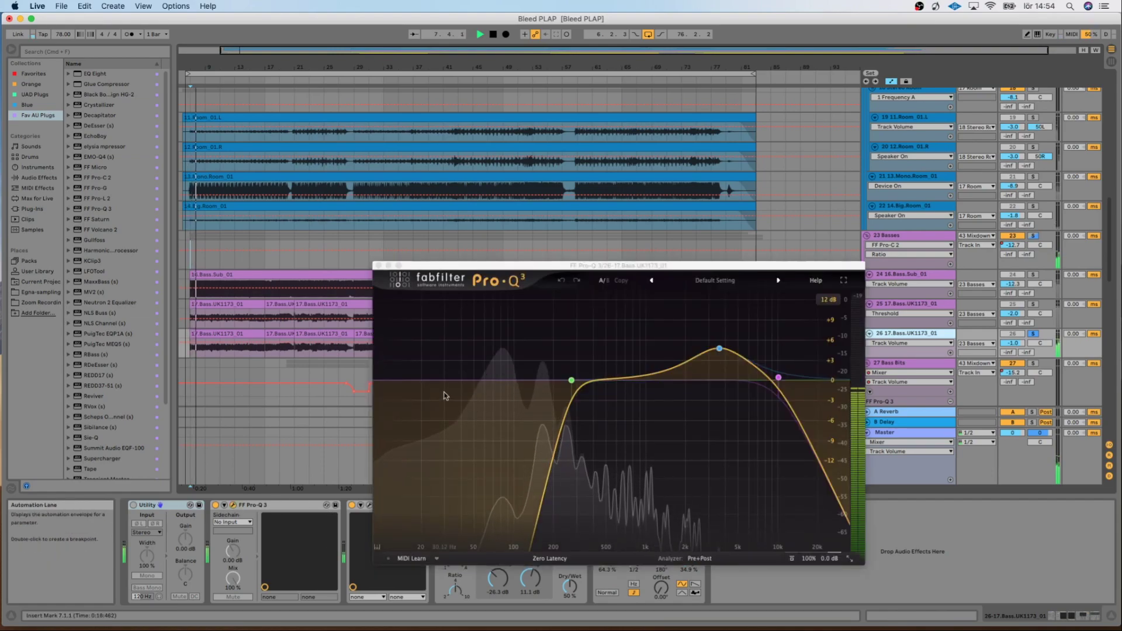
mouse_move(793, 377)
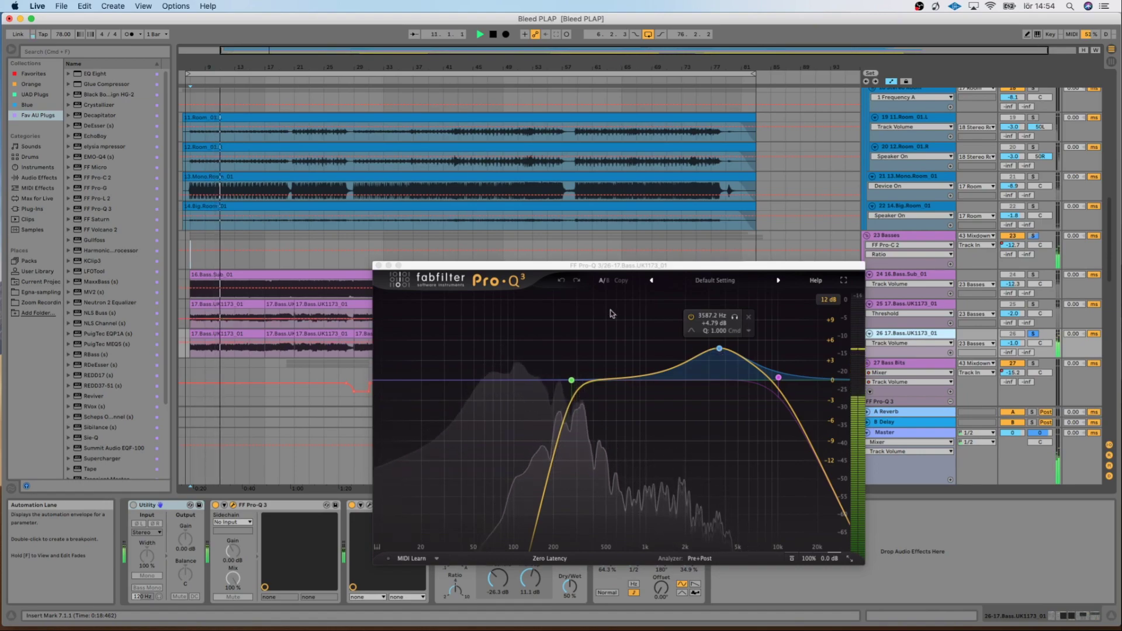
click(379, 267)
click(370, 506)
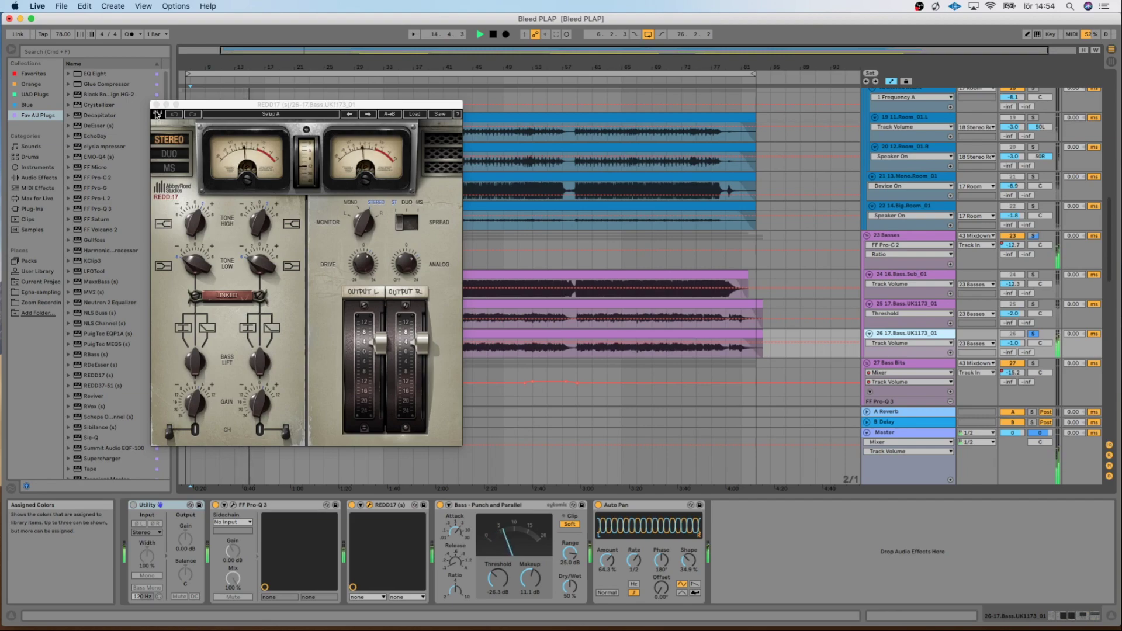
click(156, 105)
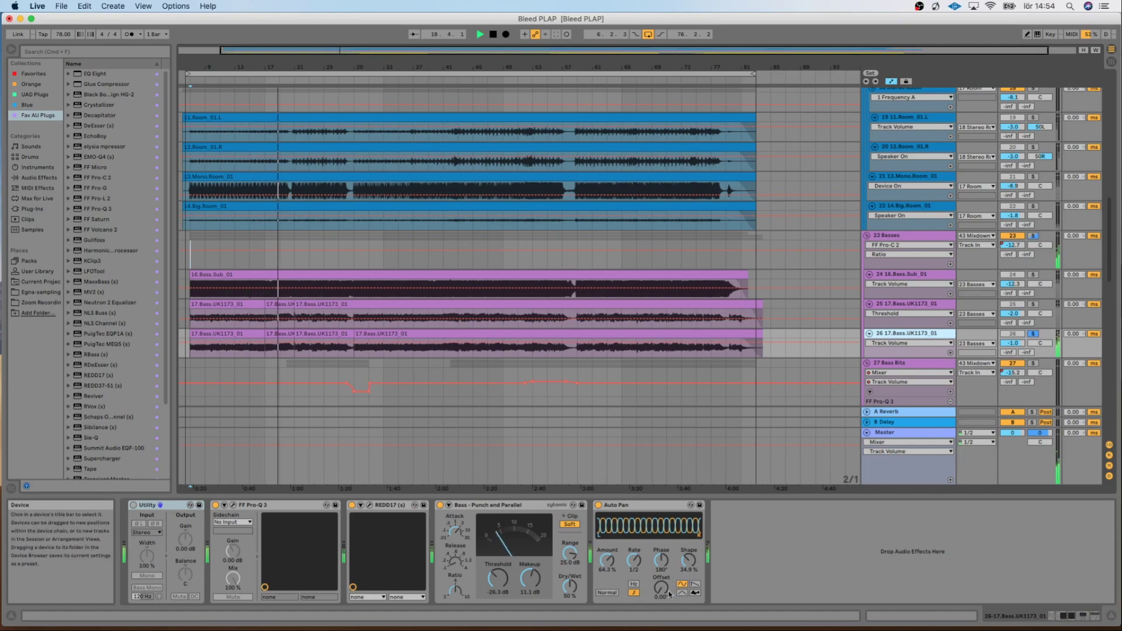
- Audition the Auto Pan on track 26 with its amount at 100%, and return the amount to 64.3%
double_click(609, 561)
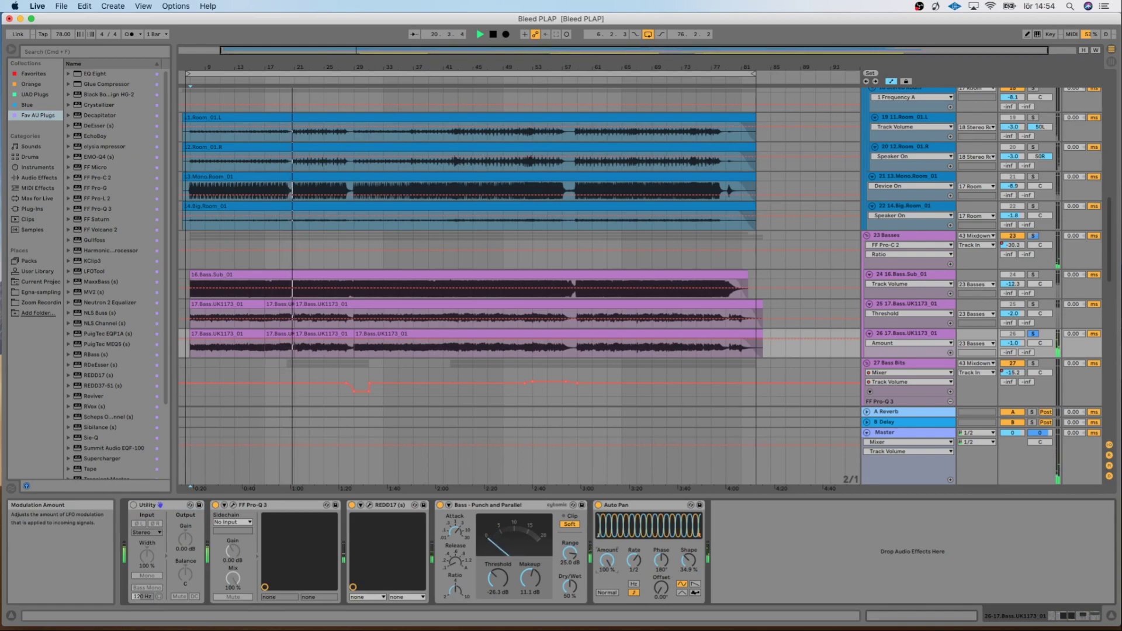
drag(607, 559, 607, 575)
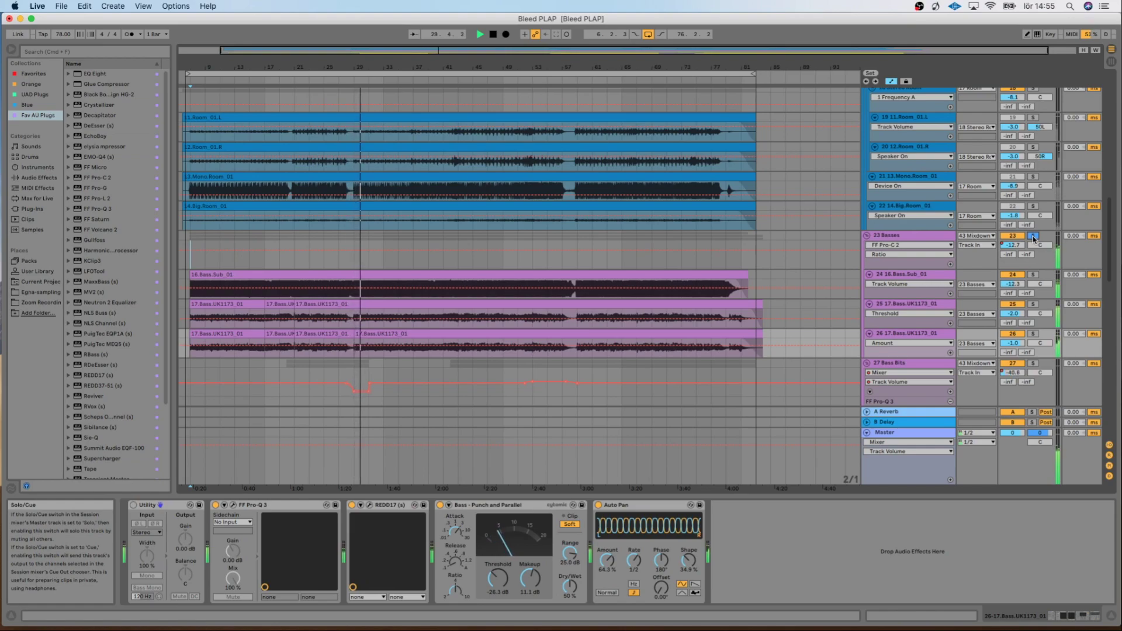
- Review the device chains of the Bass Bits group, track 27, and its two sub tracks, 28 and 29
scroll(918, 234, down, 7)
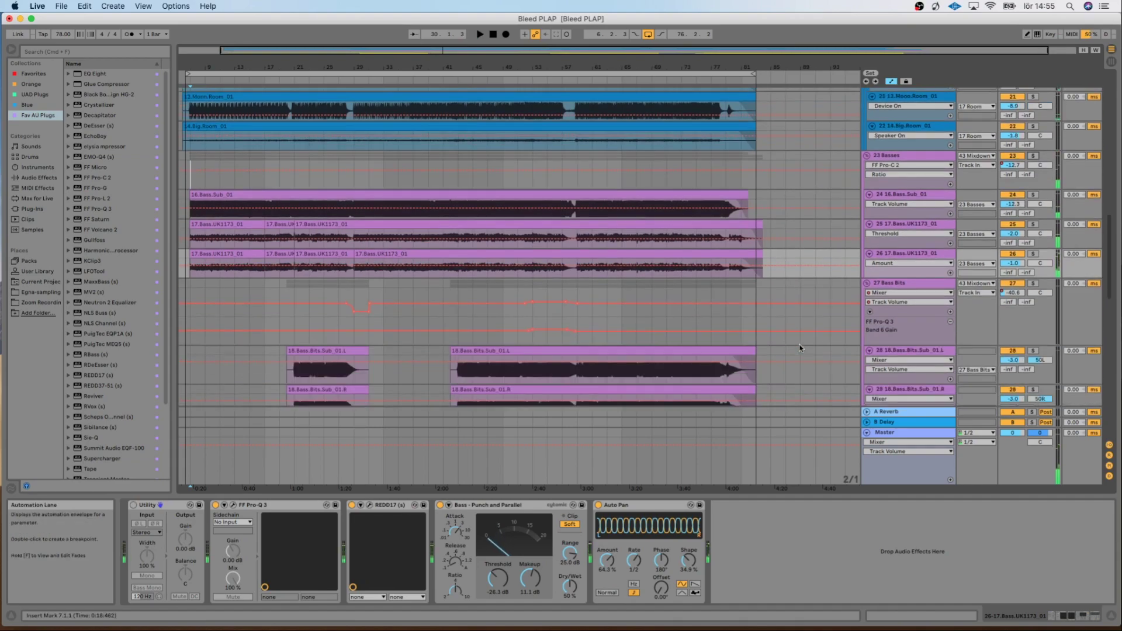
click(917, 214)
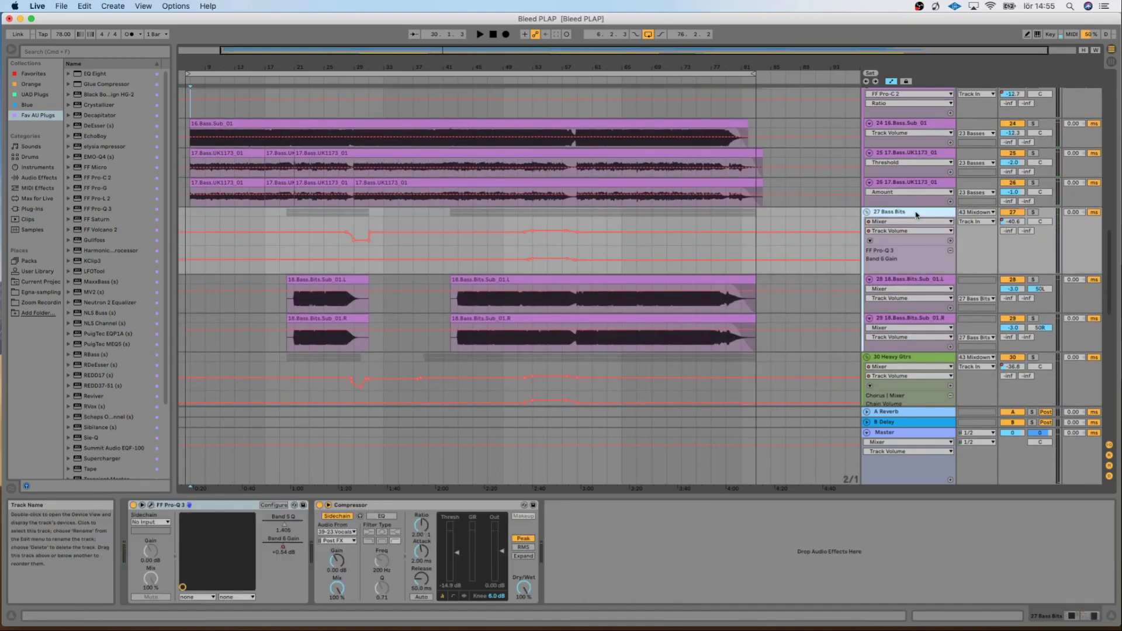
click(319, 281)
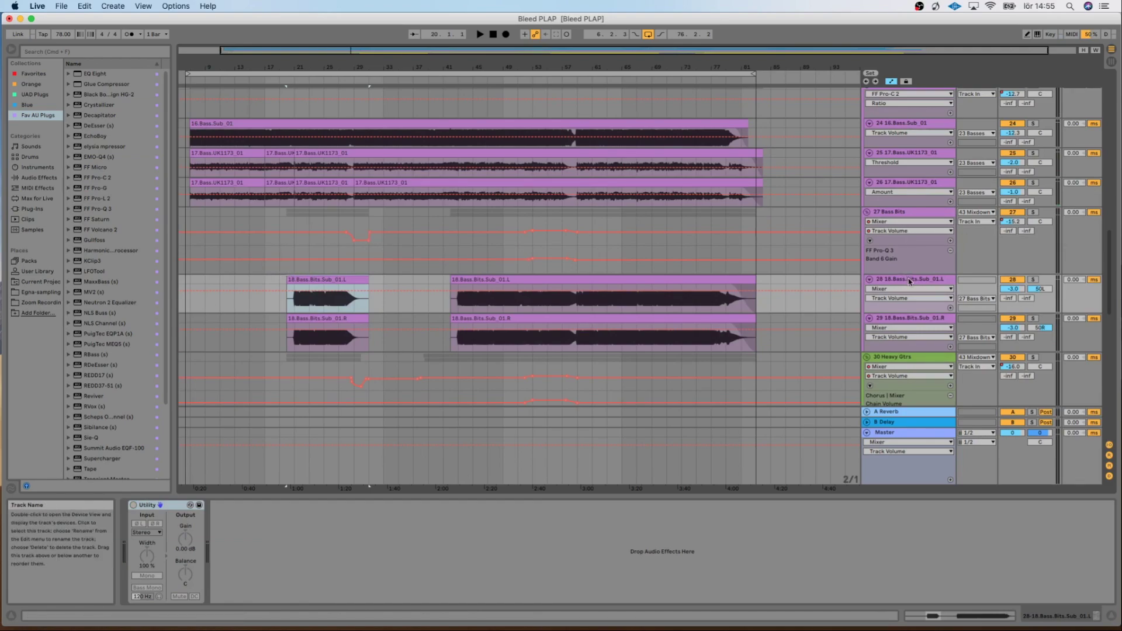
click(900, 334)
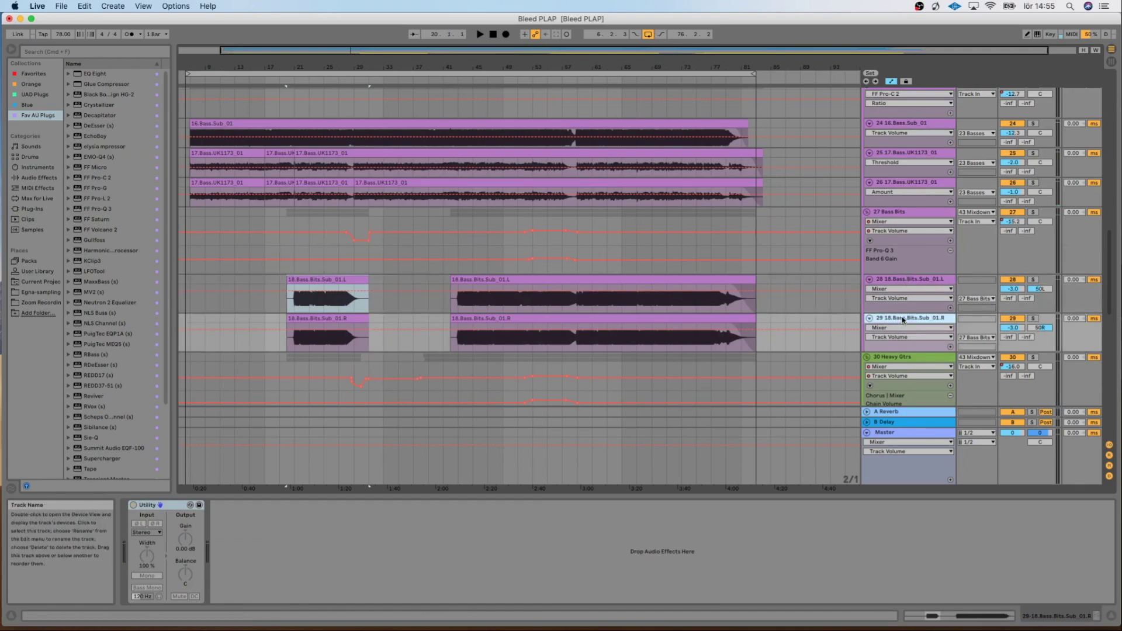
click(898, 281)
click(899, 215)
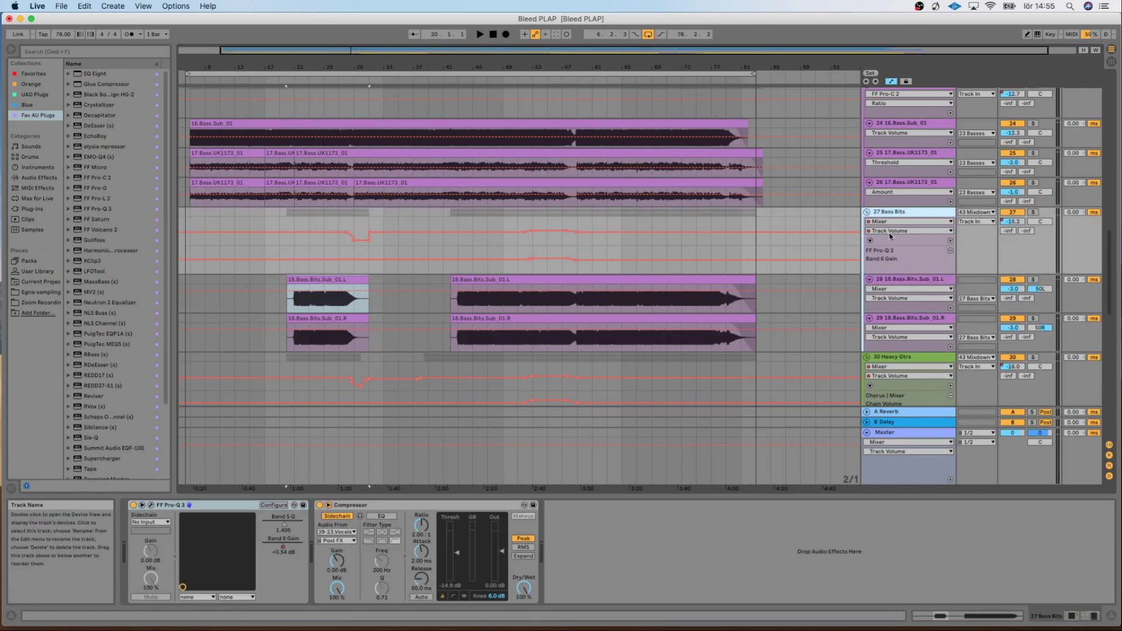
- Play from bar 20, solo the Bass Bits group and inspect the bands of its FF Pro-Q 3
key(space)
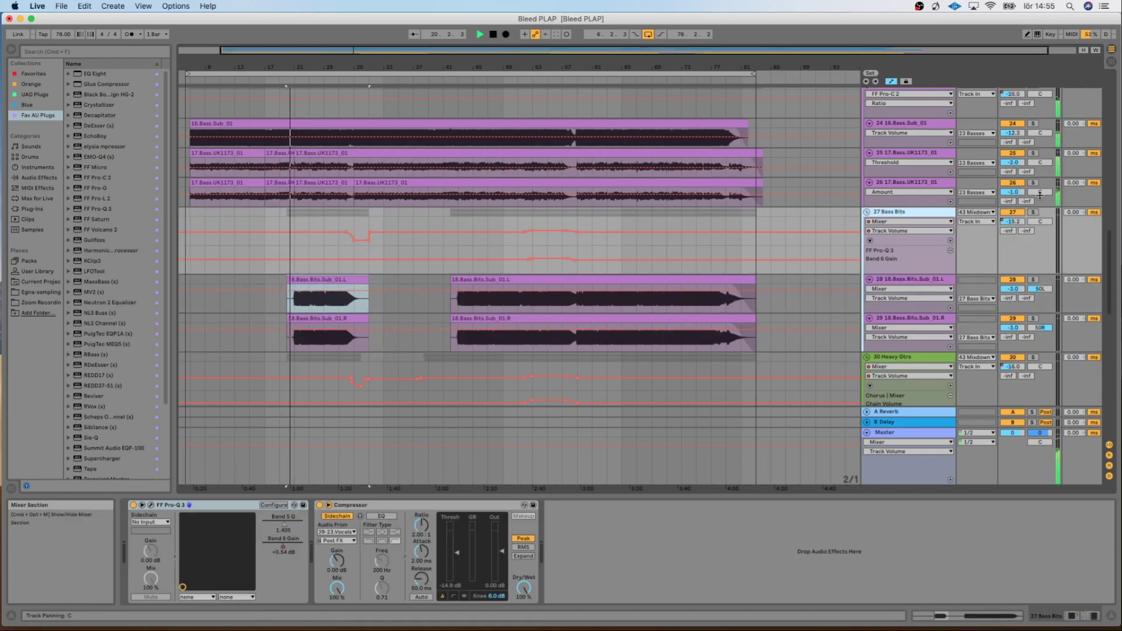
click(1032, 212)
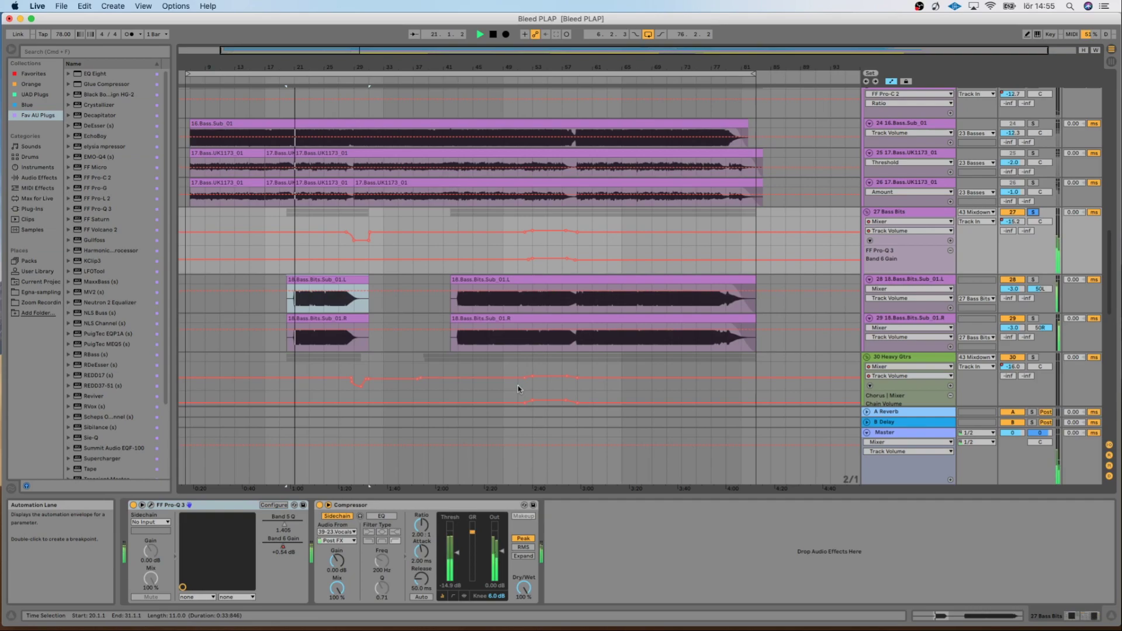
click(151, 506)
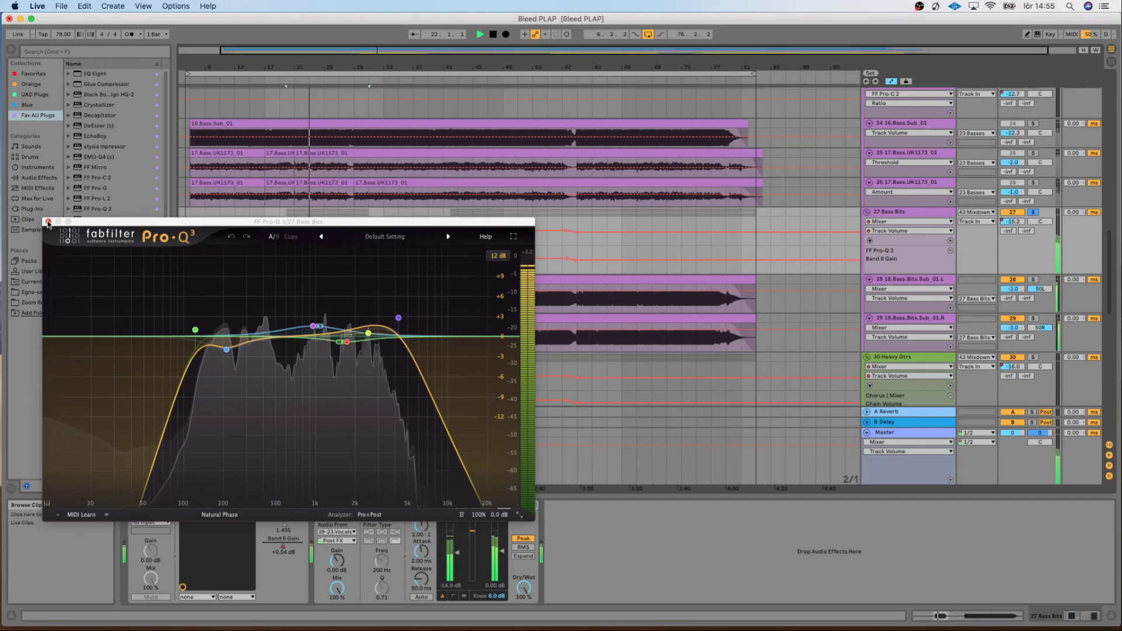
mouse_move(317, 330)
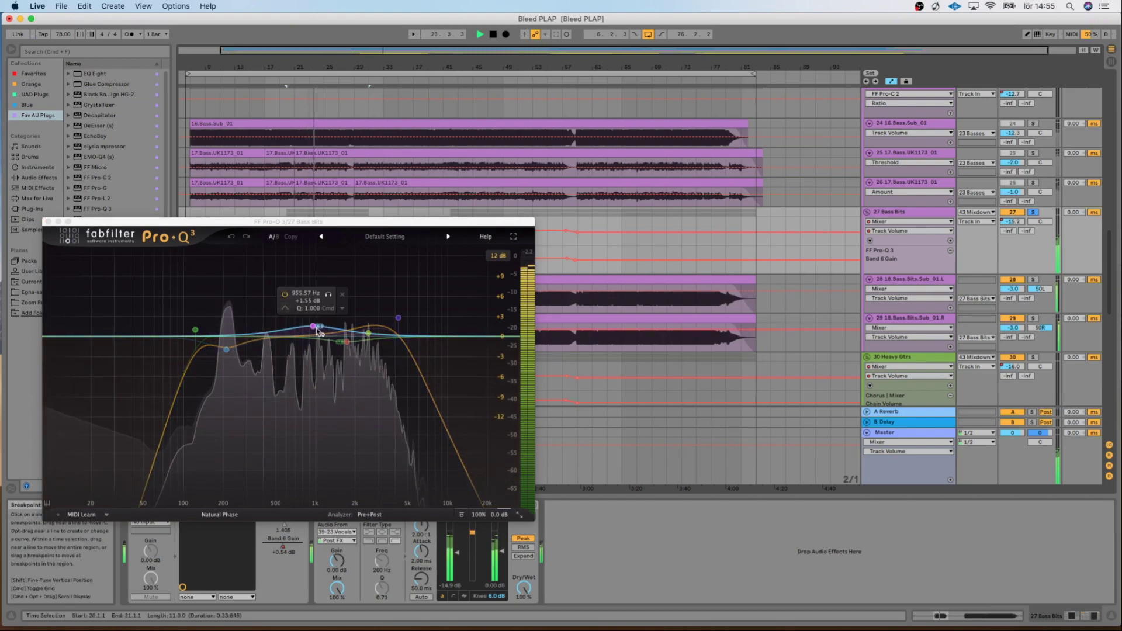
mouse_move(346, 344)
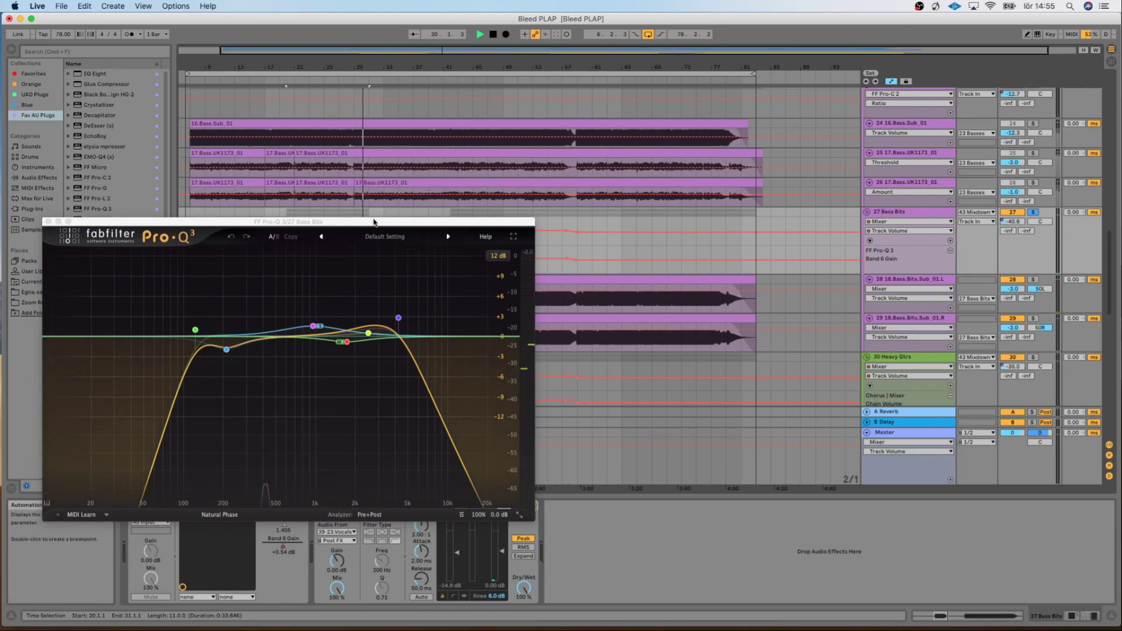
- Play Bass Bits from bar 51 while examining its FF Pro-Q 3 curve, moving the plug-in window aside before closing it
drag(374, 222, 398, 335)
key(space)
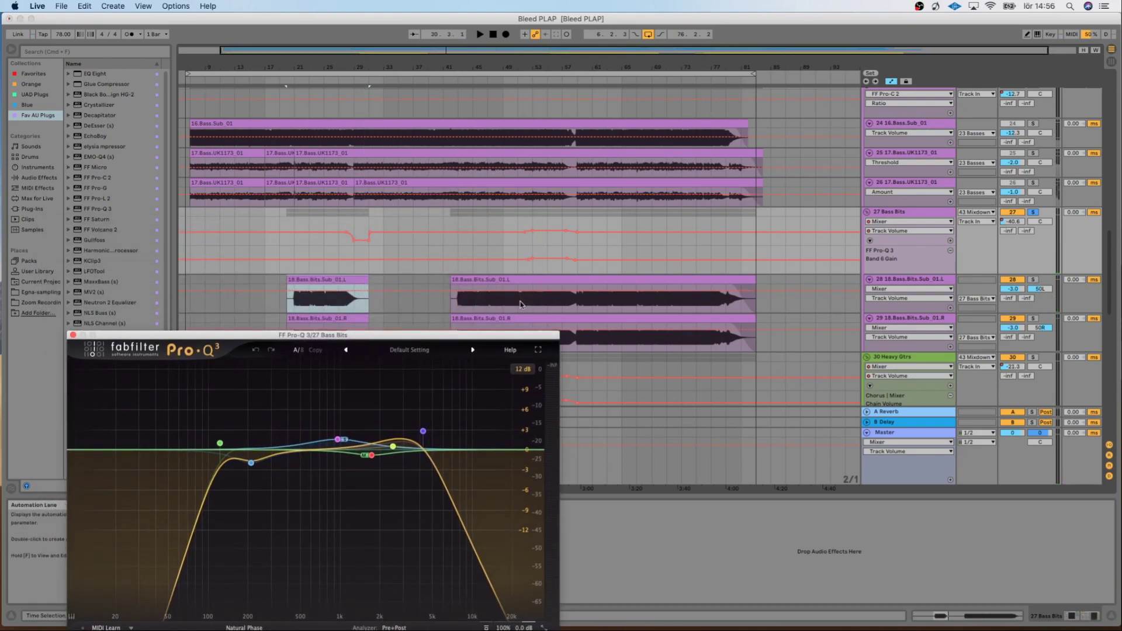
click(518, 303)
key(space)
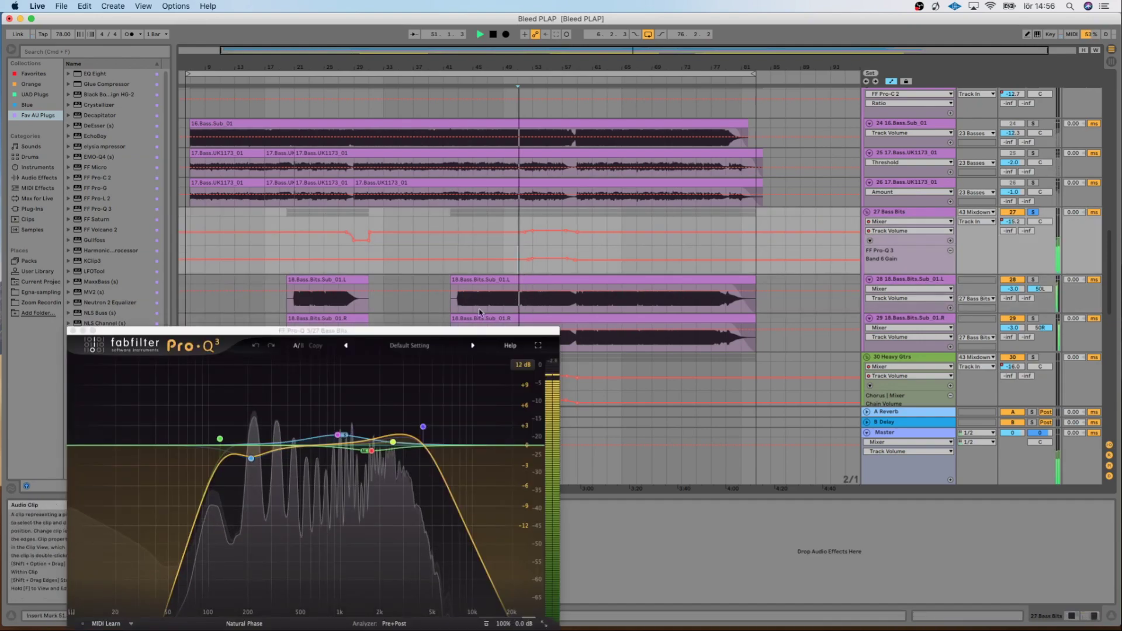
drag(476, 331, 459, 206)
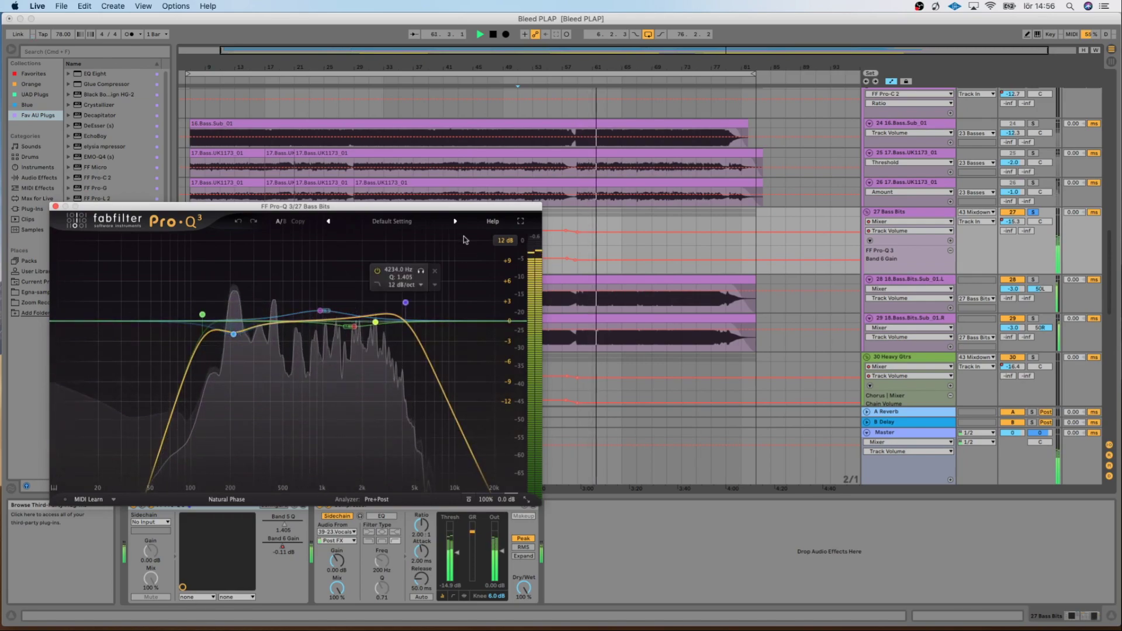
click(55, 207)
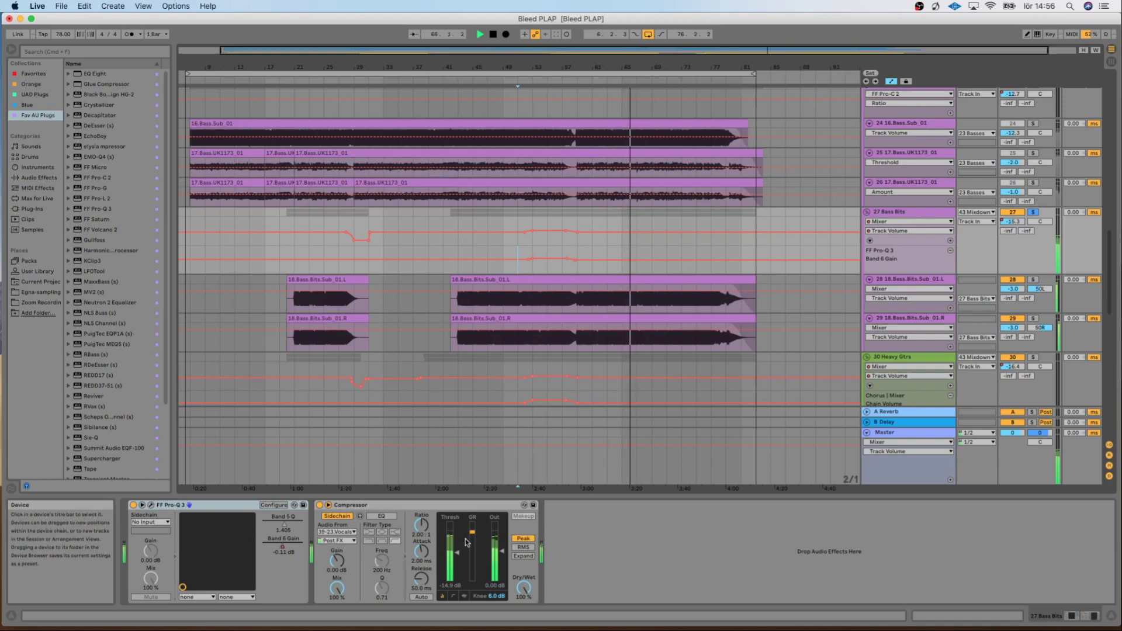
- Inspect the sidechained Compressor's activity view on Bass Bits, return it to the collapsed view and stop playback
click(465, 598)
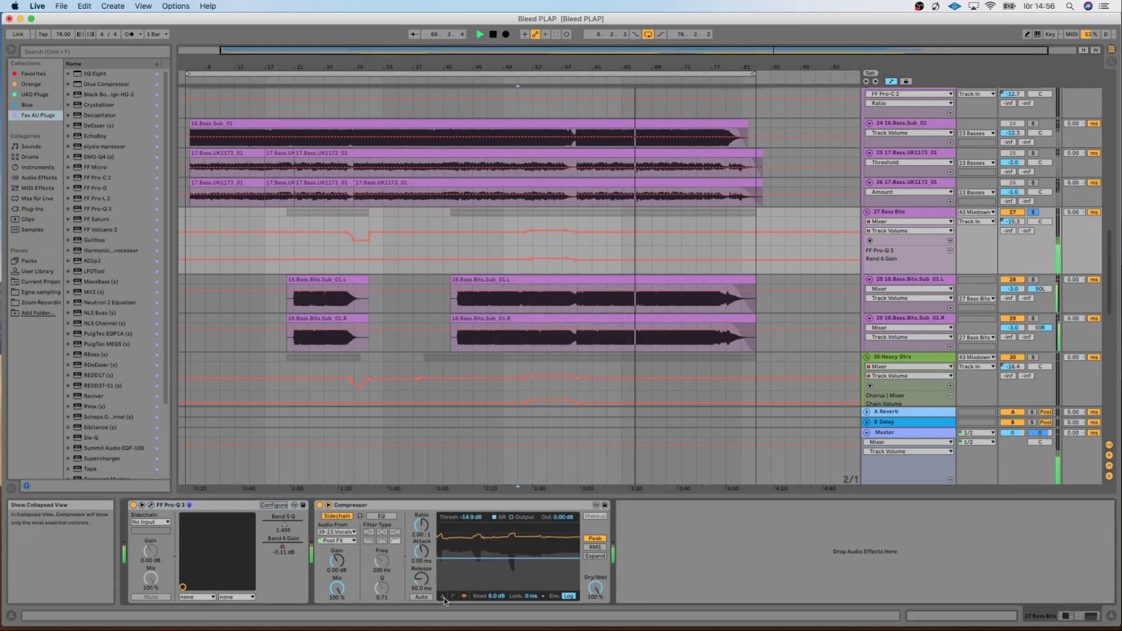
click(442, 597)
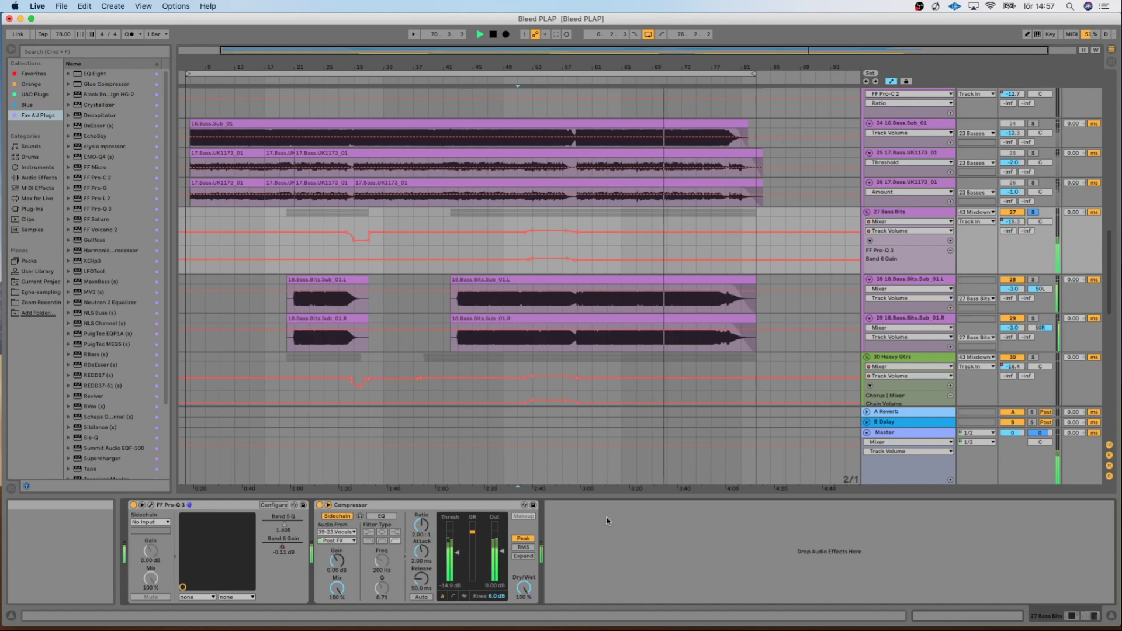
key(space)
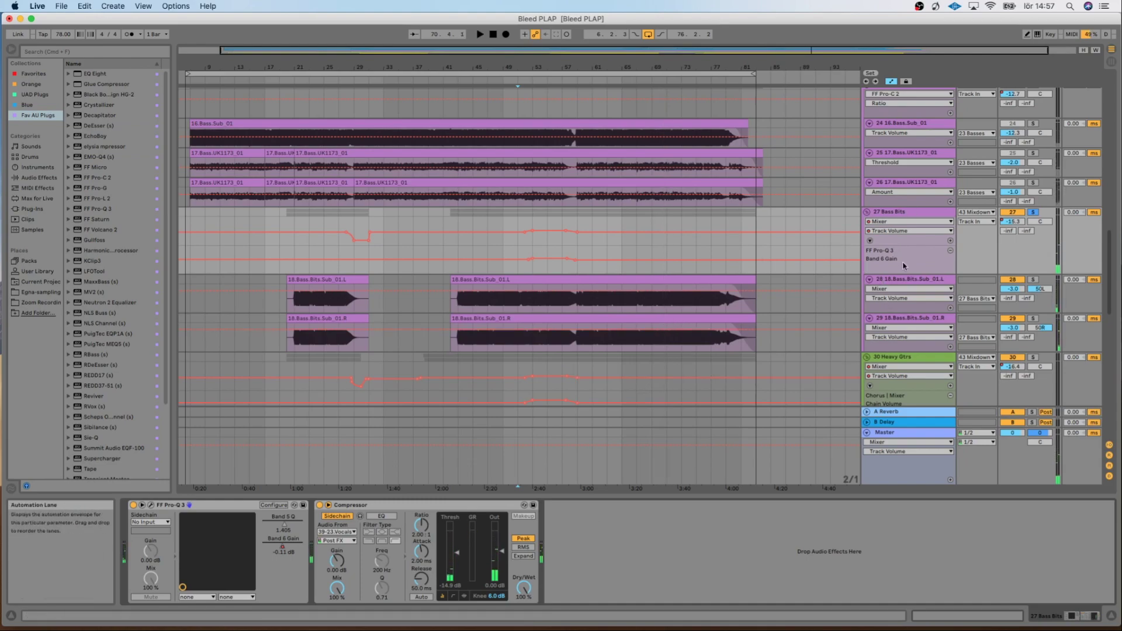
- Solo the Heavy Gtrs group, track 30, and play it from bar 43 with its device chain shown
scroll(718, 333, down, 3)
scroll(718, 334, down, 3)
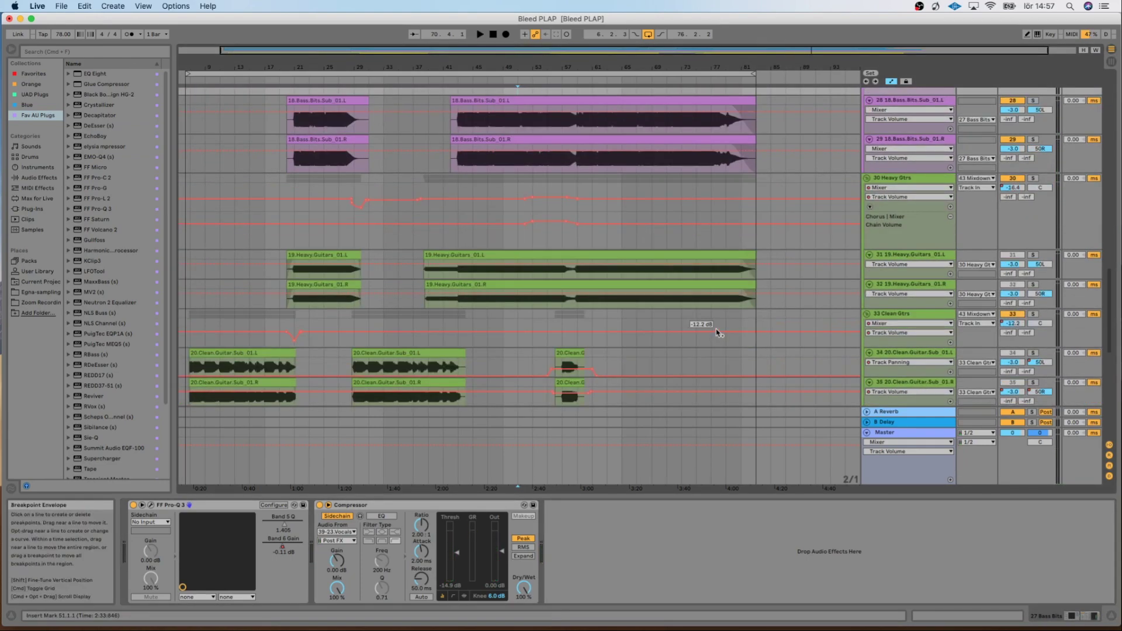
click(905, 261)
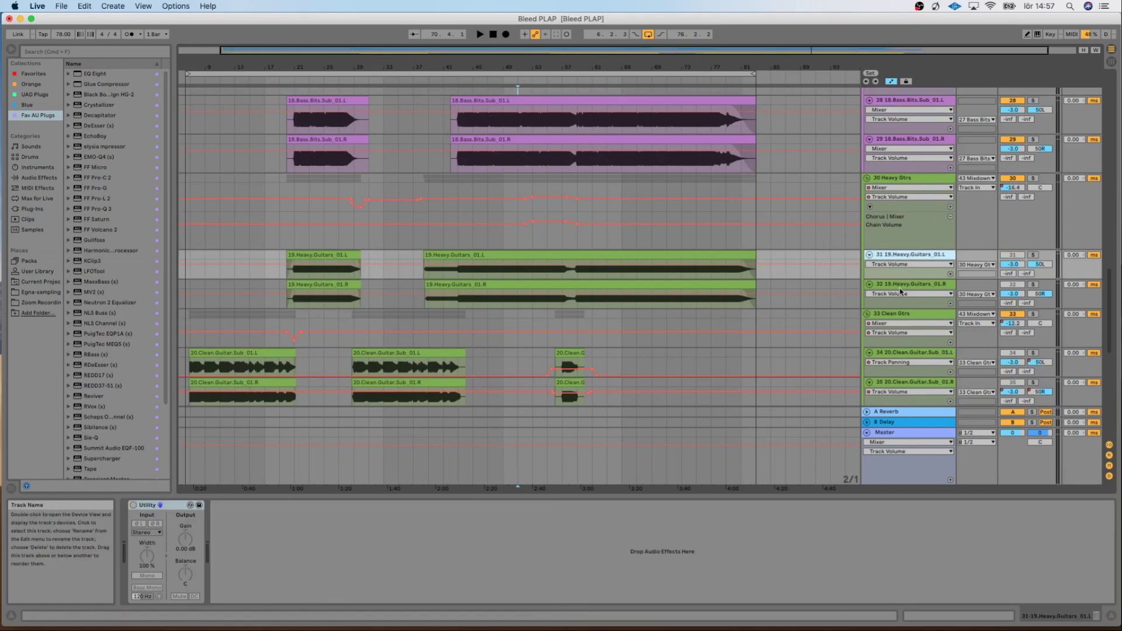
click(905, 178)
click(1033, 178)
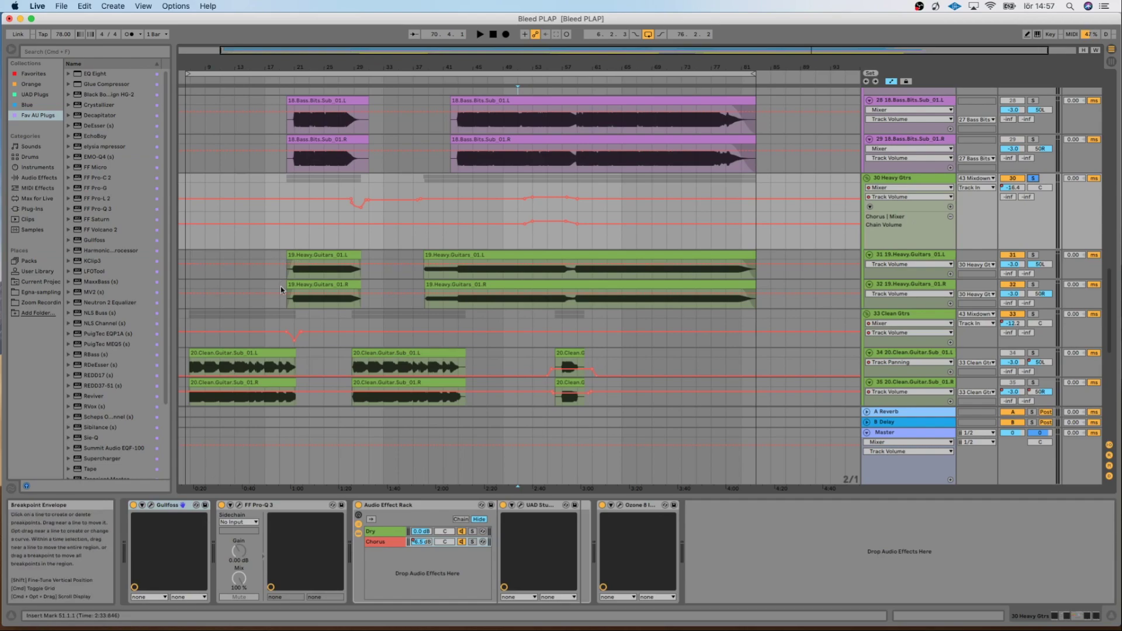
click(468, 268)
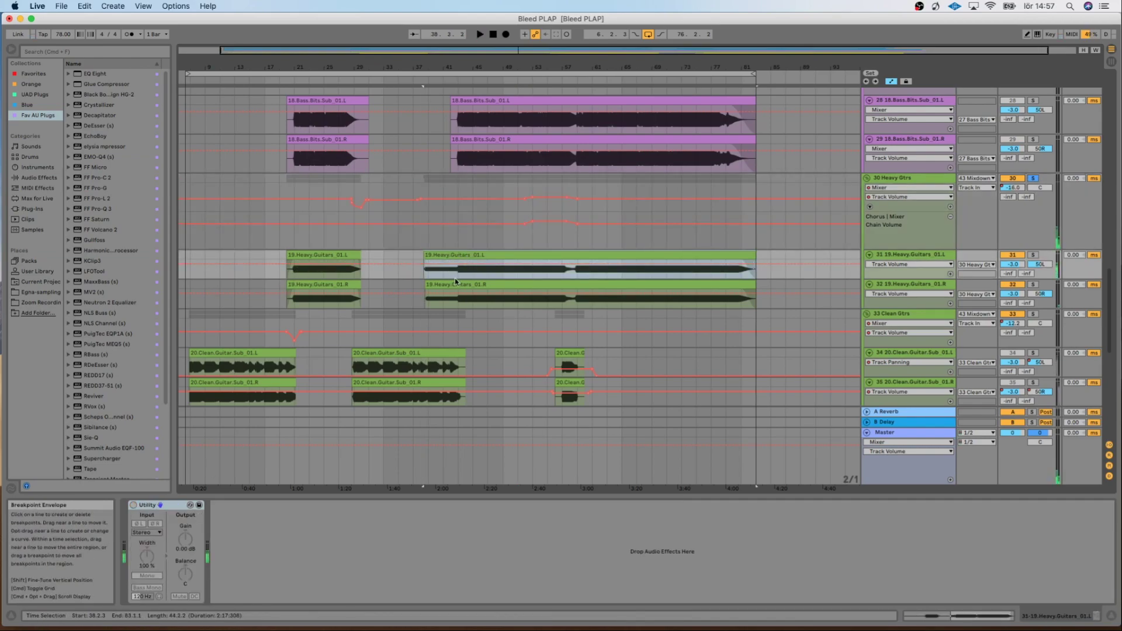
key(space)
click(832, 231)
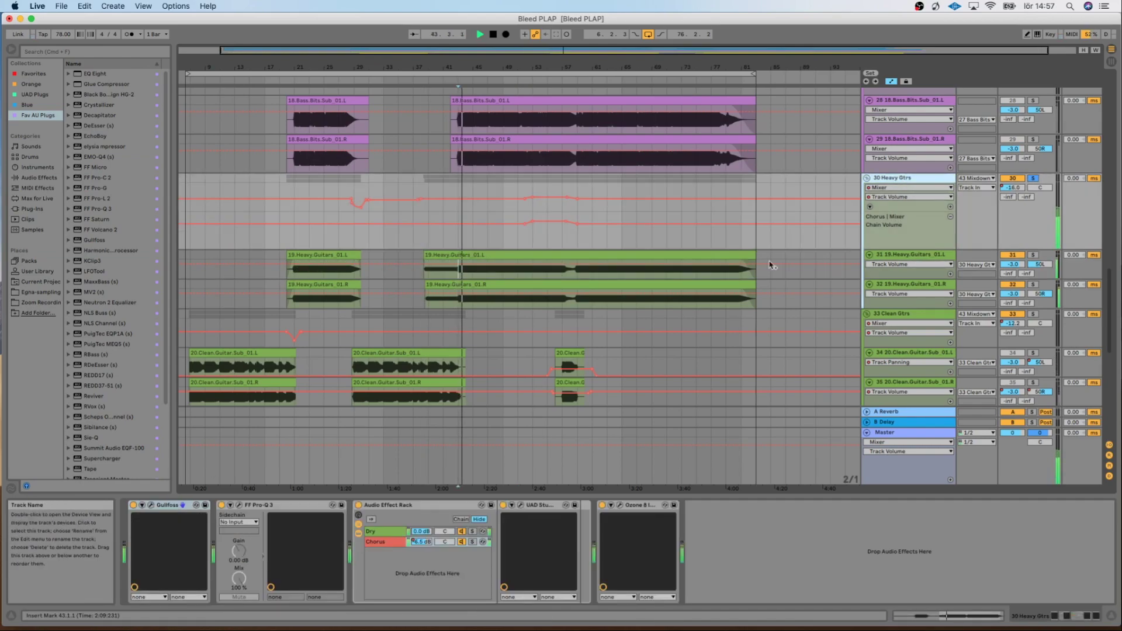
- Inspect the Gullfoss settings on the Heavy Gtrs group, moving the plug-in window clear of the devices before closing it
click(152, 505)
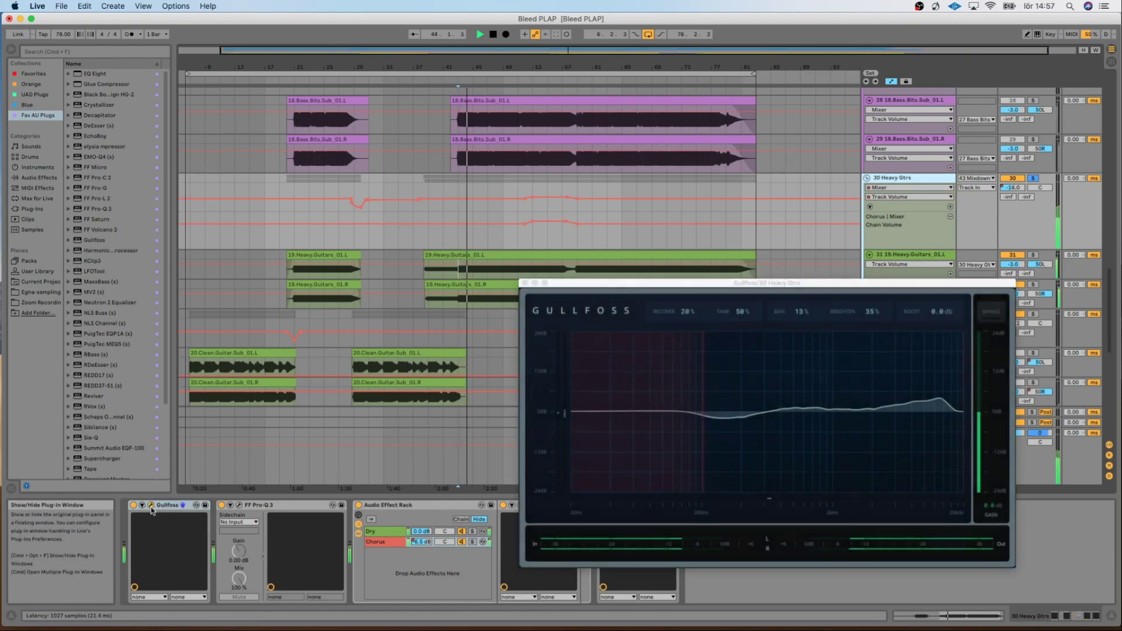
drag(726, 282, 462, 201)
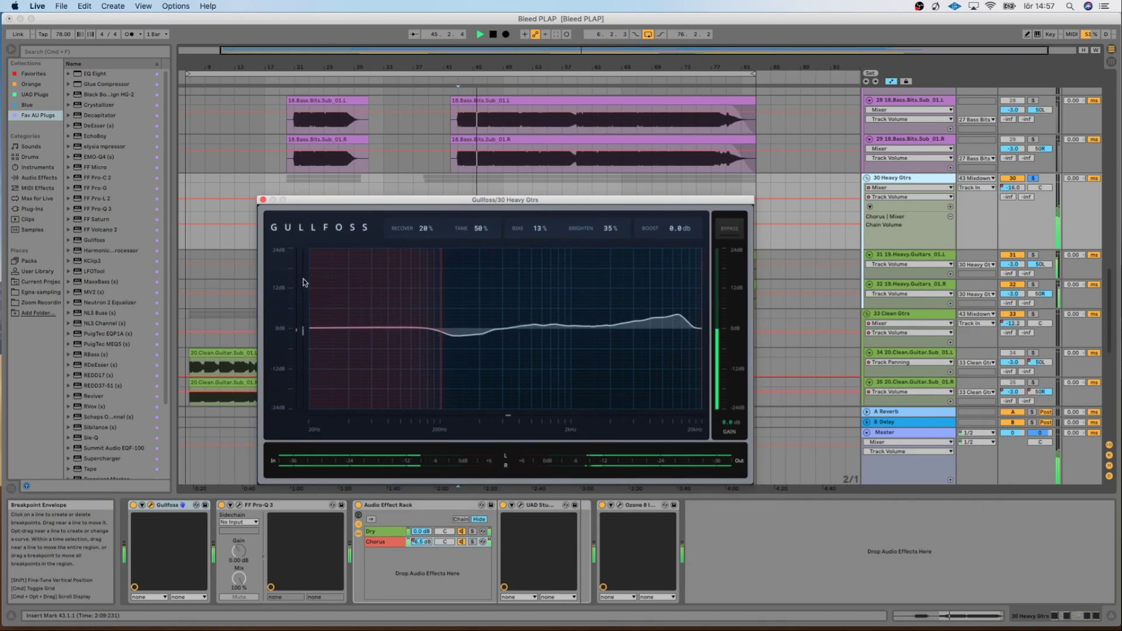
click(263, 199)
- Open the FF Pro-Q 3 on Heavy Gtrs and compare the narrow 1220.7 Hz cut bypassed and active twice, leaving it enabled
click(239, 505)
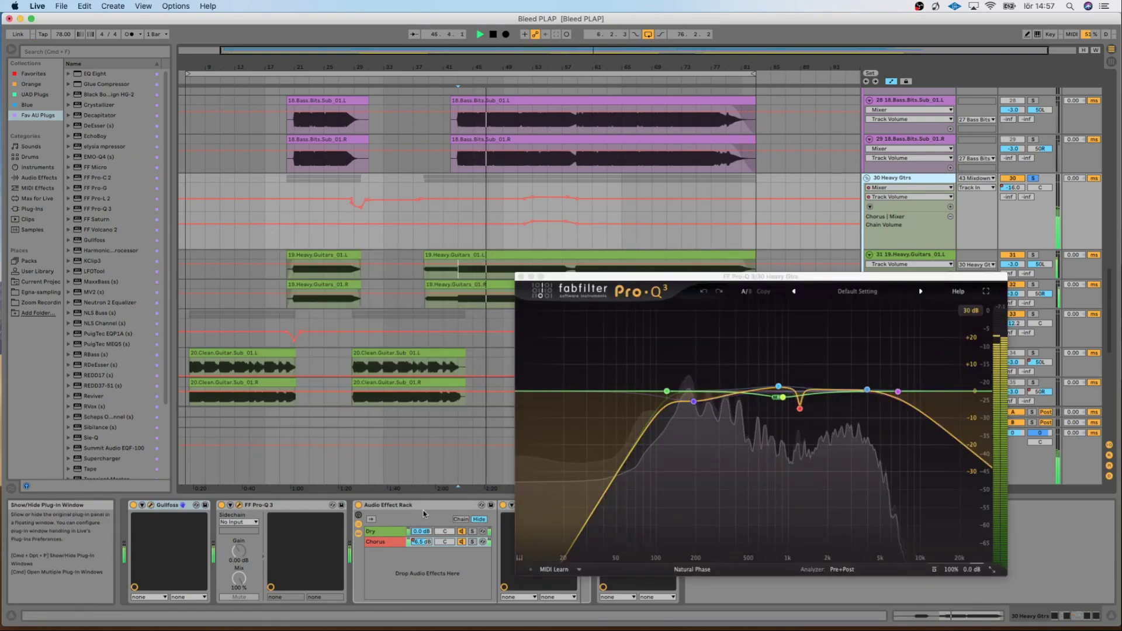
mouse_move(493, 249)
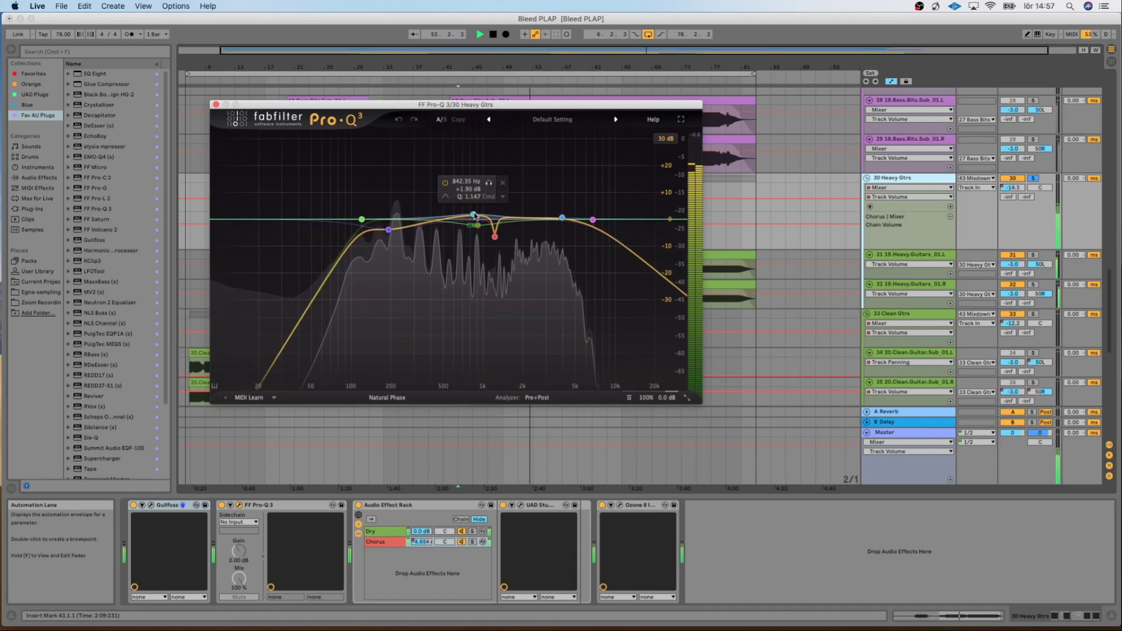
click(494, 237)
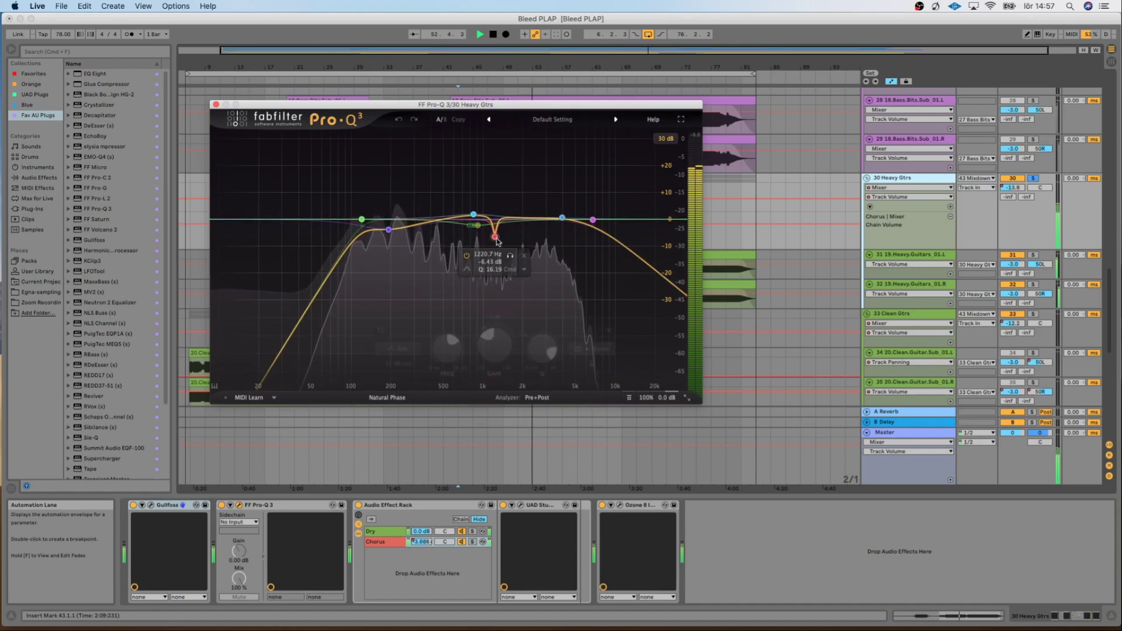
click(380, 331)
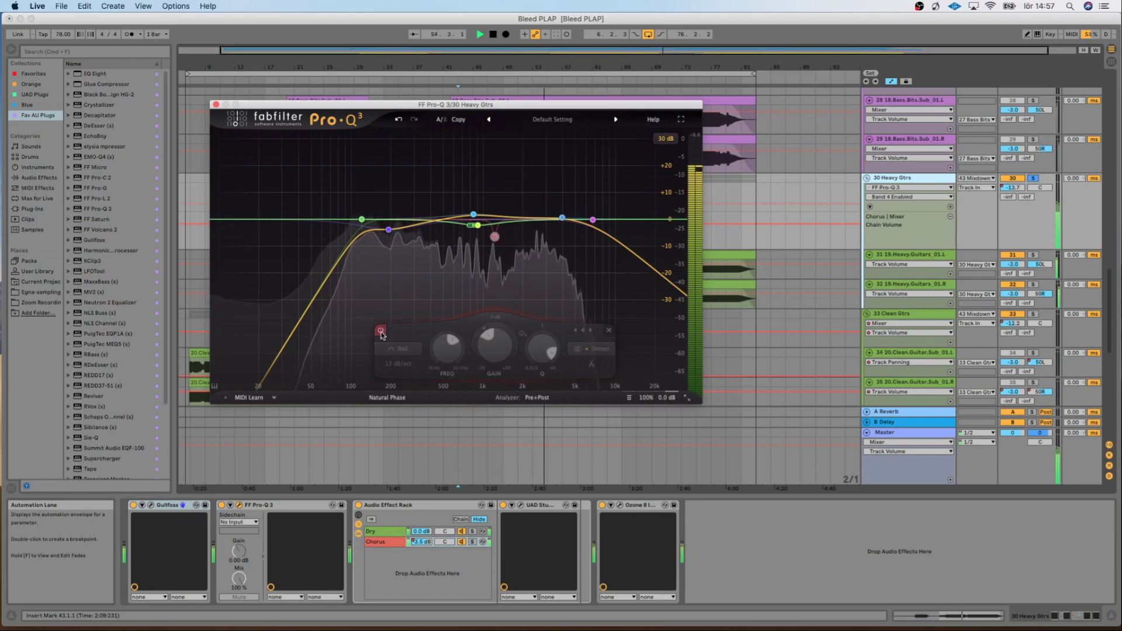
click(380, 331)
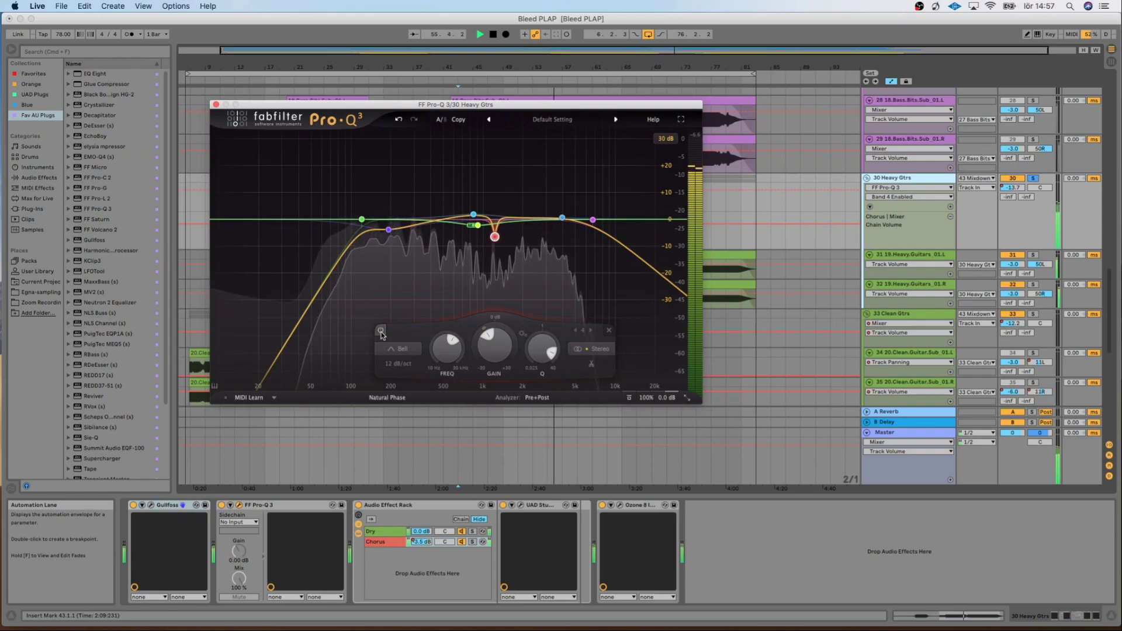
click(381, 331)
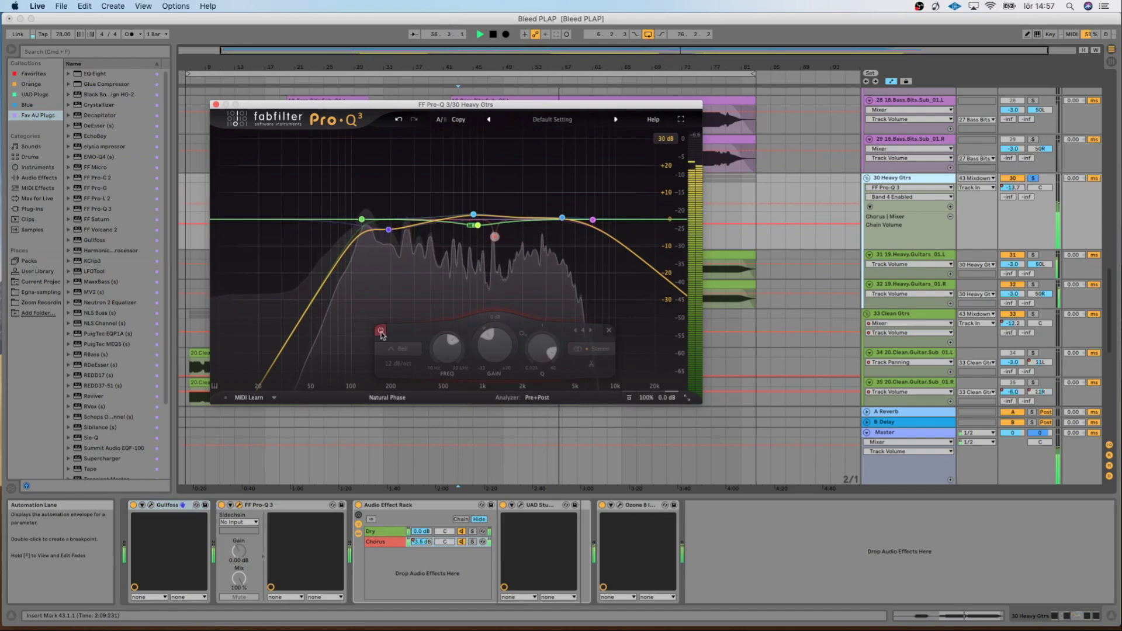
click(380, 331)
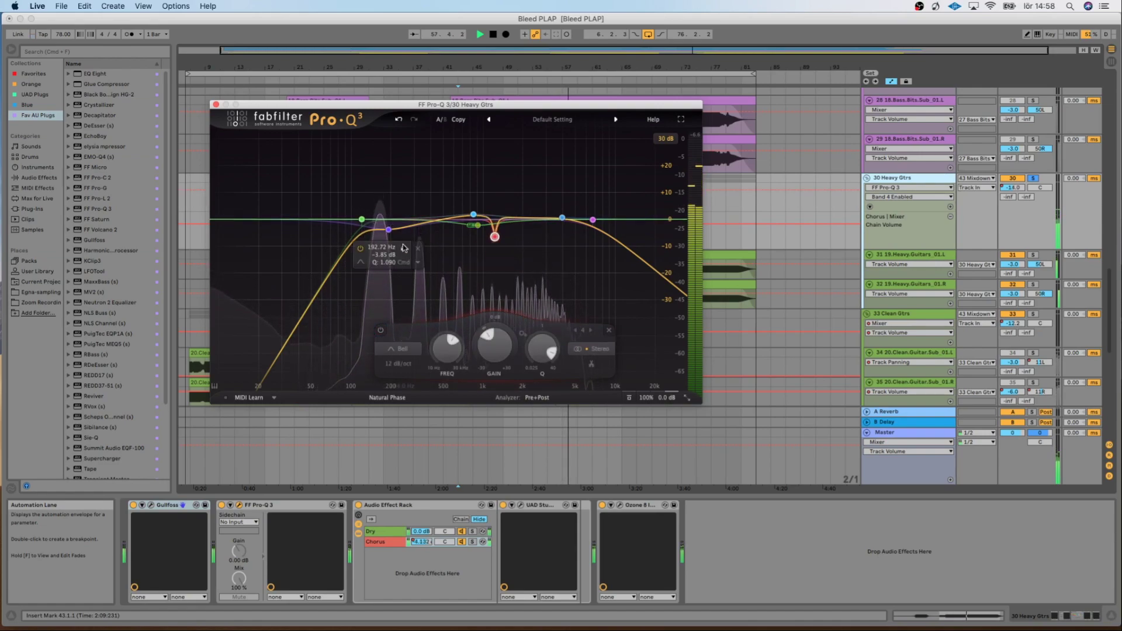
- Replay Heavy Gtrs from bar 43 and compare the narrow 1220.7 Hz cut bypassed and active once more, leaving it enabled
mouse_move(372, 178)
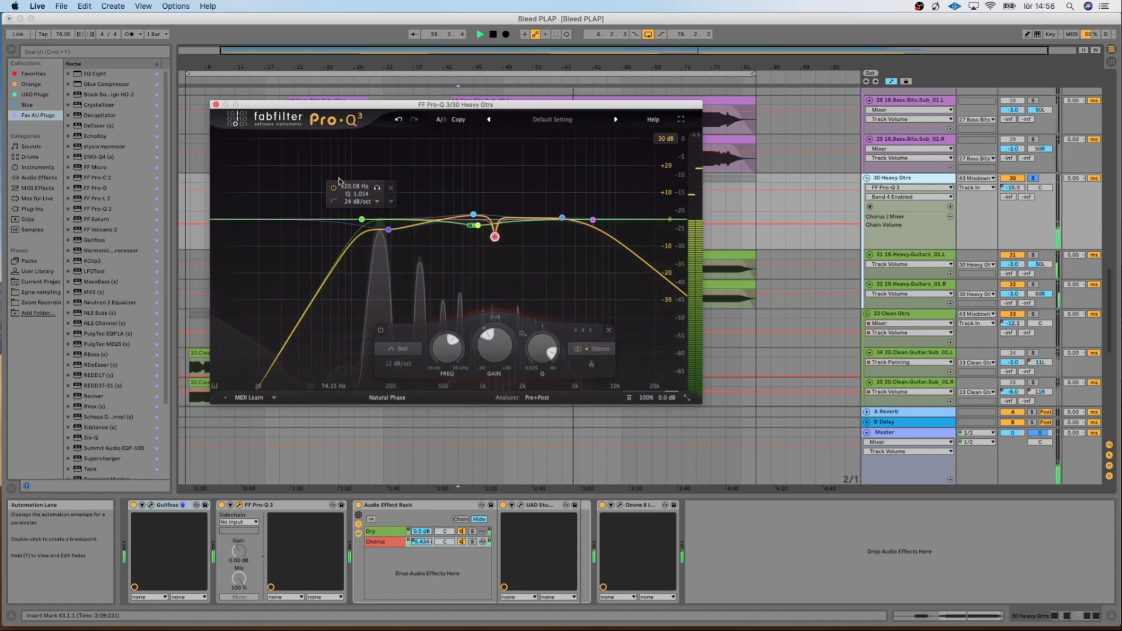
mouse_move(489, 300)
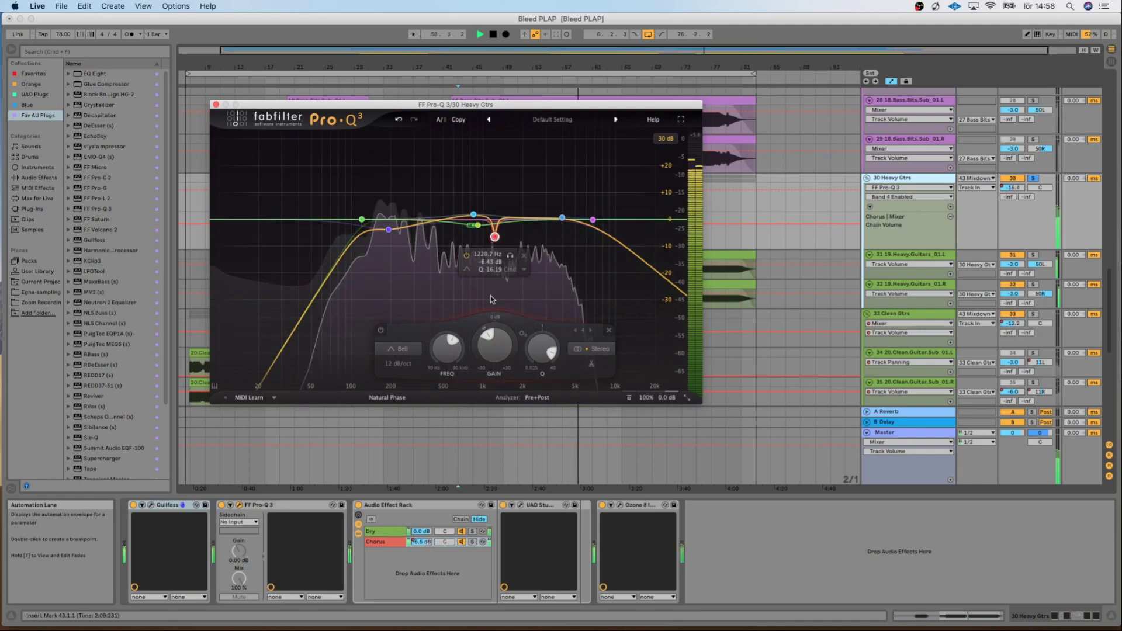
key(space)
key(space)
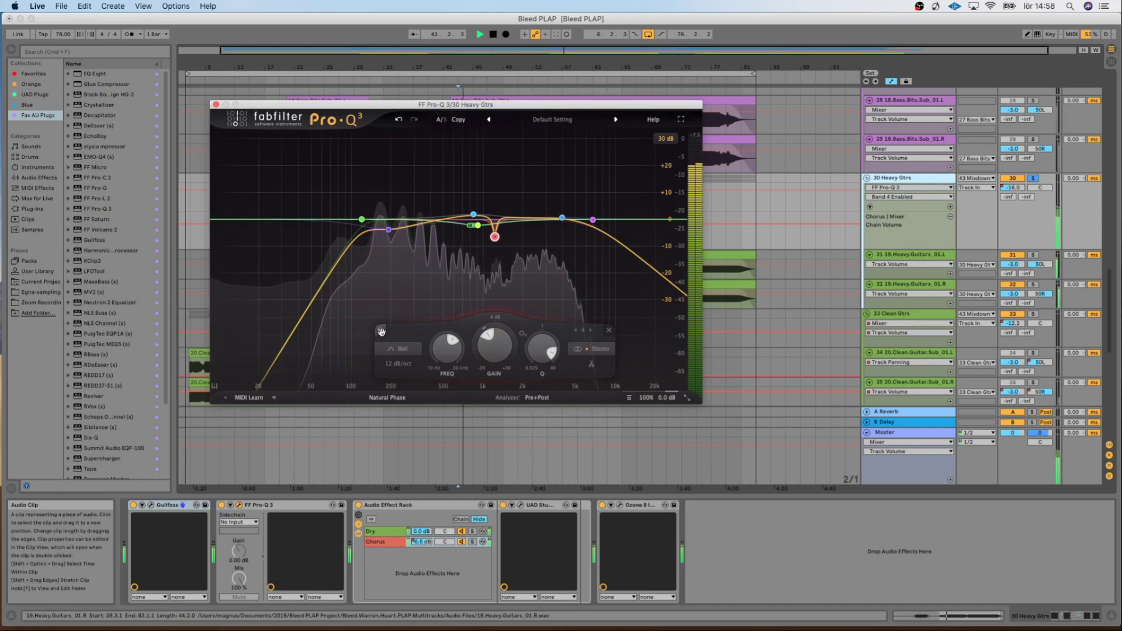
click(381, 332)
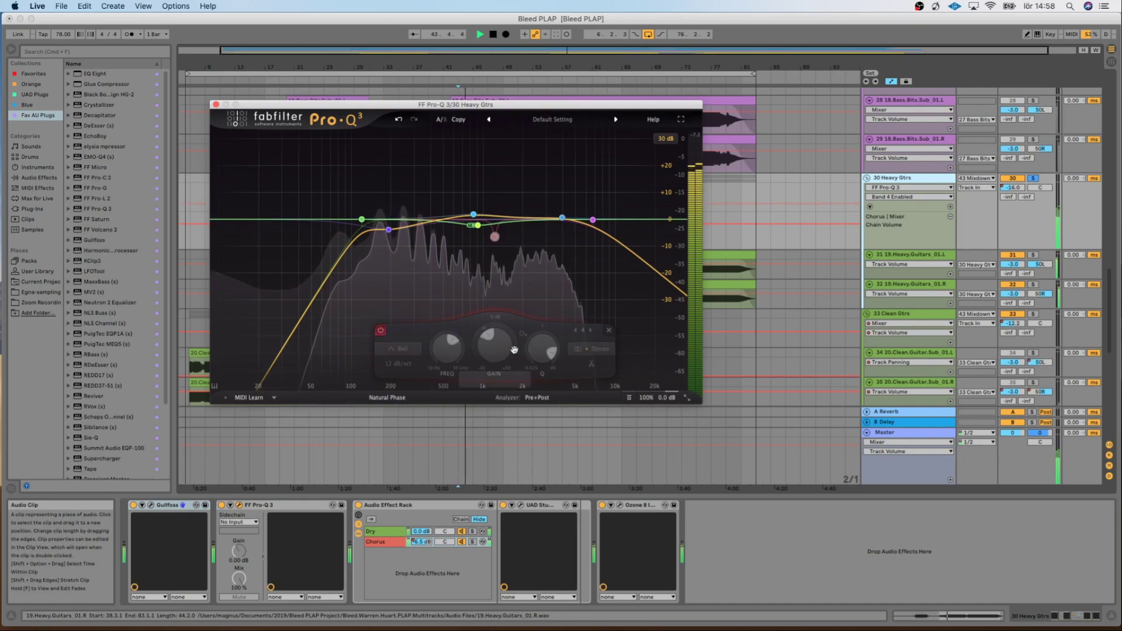
click(381, 331)
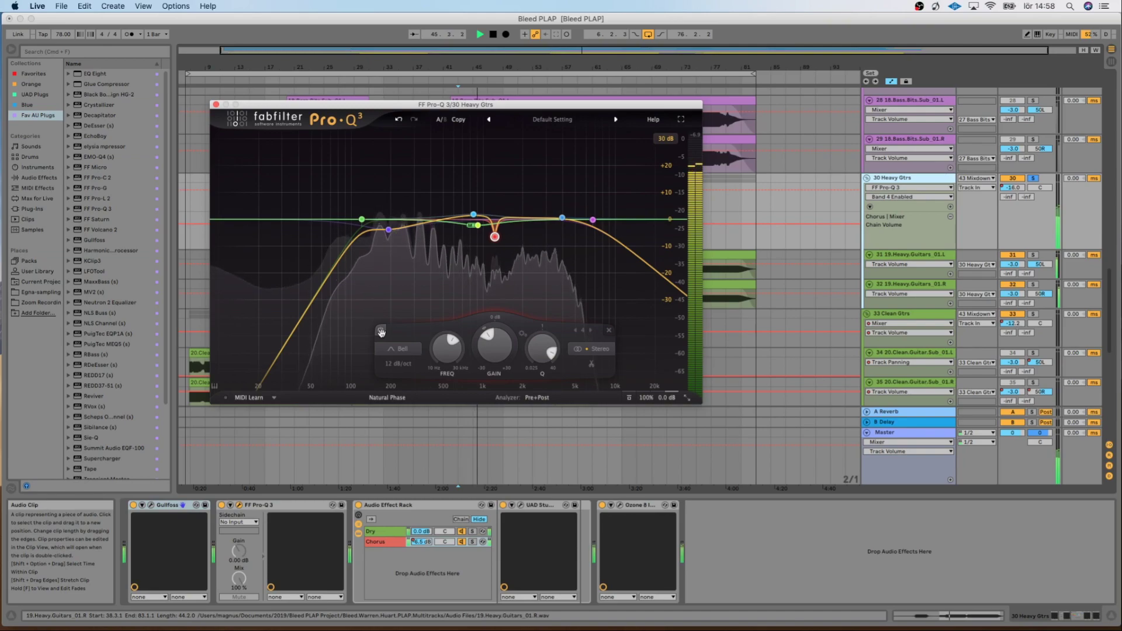
- Examine the 192.72 Hz band in the Heavy Gtrs EQ, close the plug-in window and stop playback
mouse_move(392, 246)
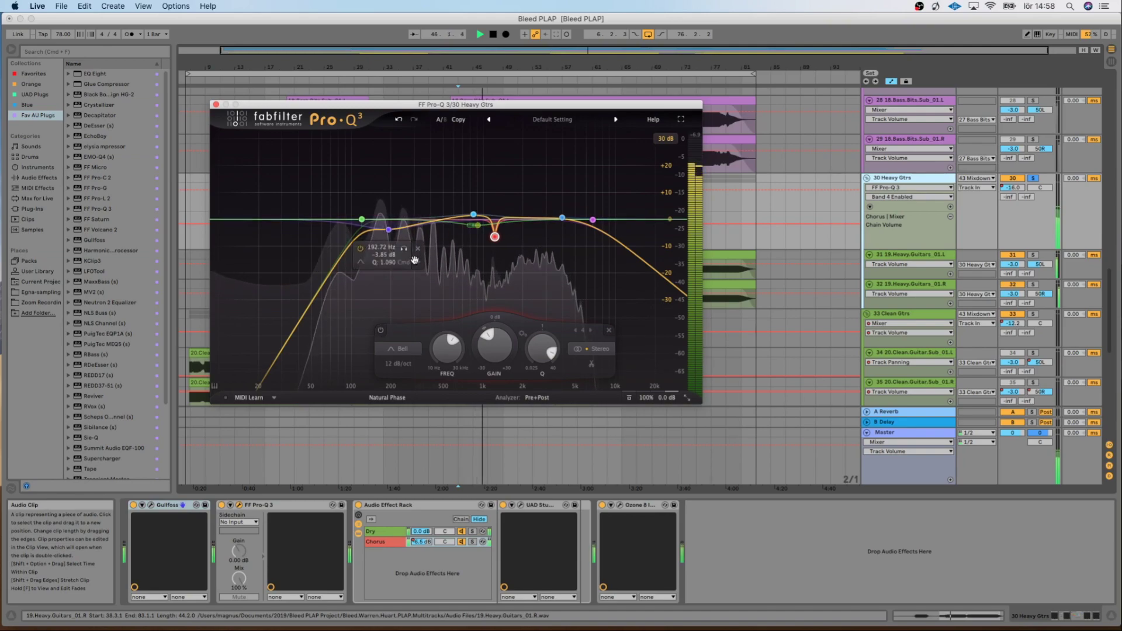
click(216, 105)
key(space)
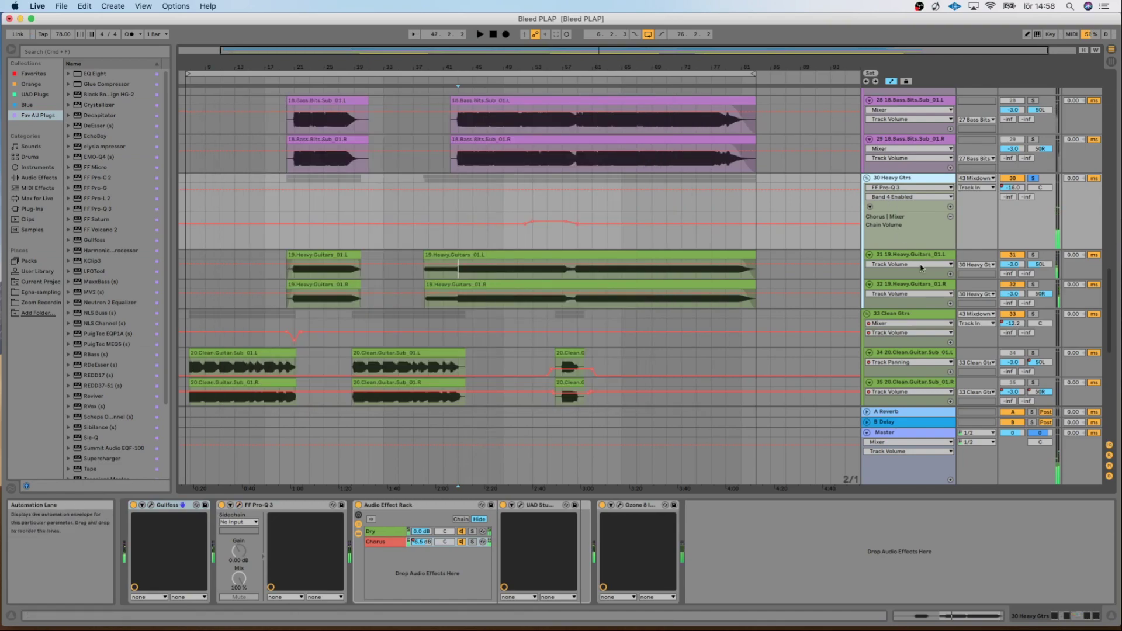
- Show the device chain of the Clean Gtrs group, track 33, and play the song from bar 7
click(912, 315)
scroll(801, 333, down, 5)
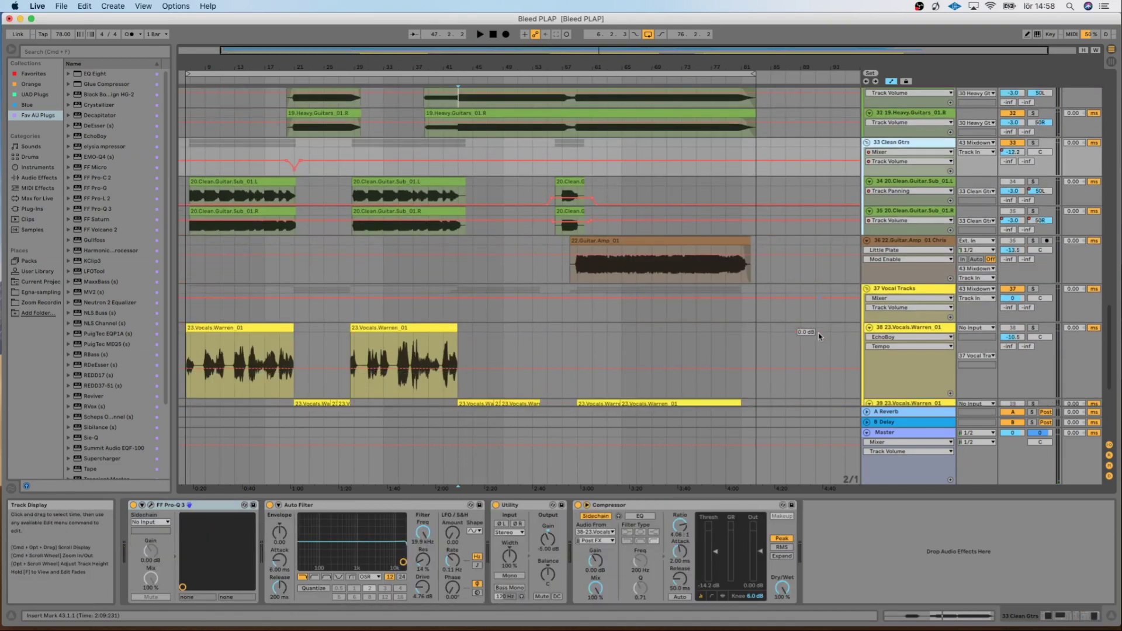
click(222, 182)
key(space)
click(222, 151)
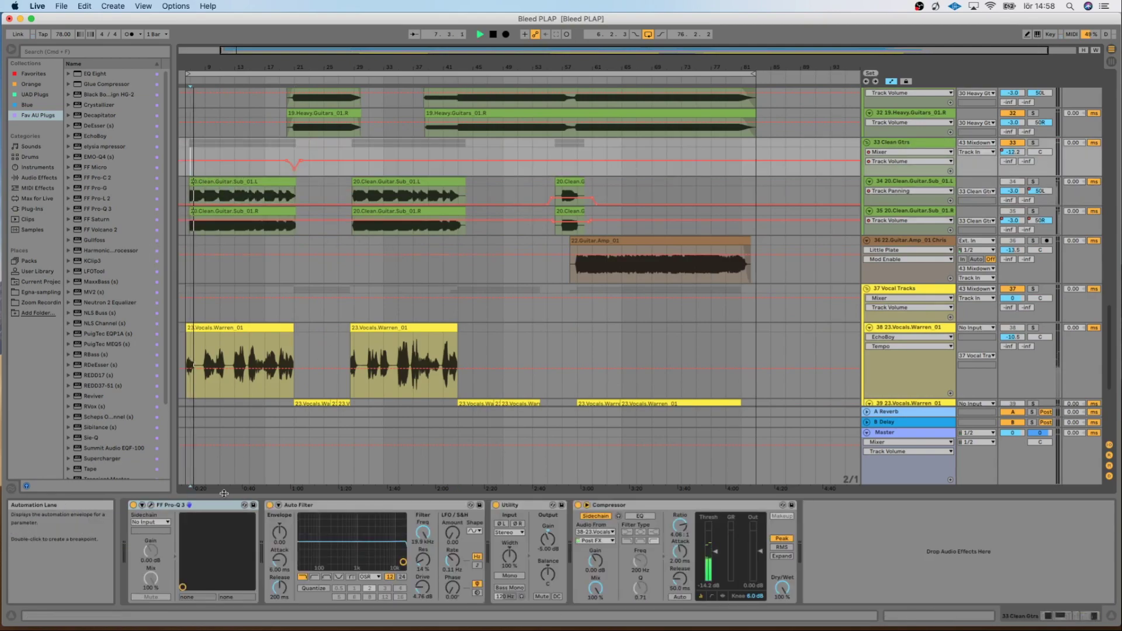
- Open the FF Pro-Q 3 on Clean Gtrs, move its window clear of the devices and solo the group
click(151, 505)
drag(613, 266, 496, 146)
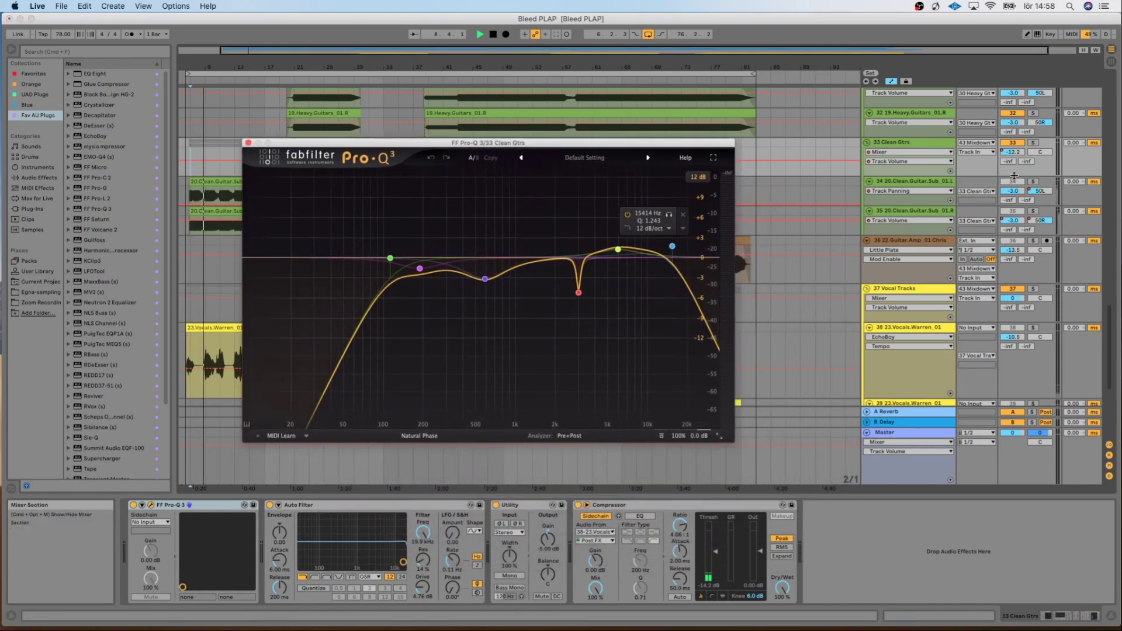
click(1032, 144)
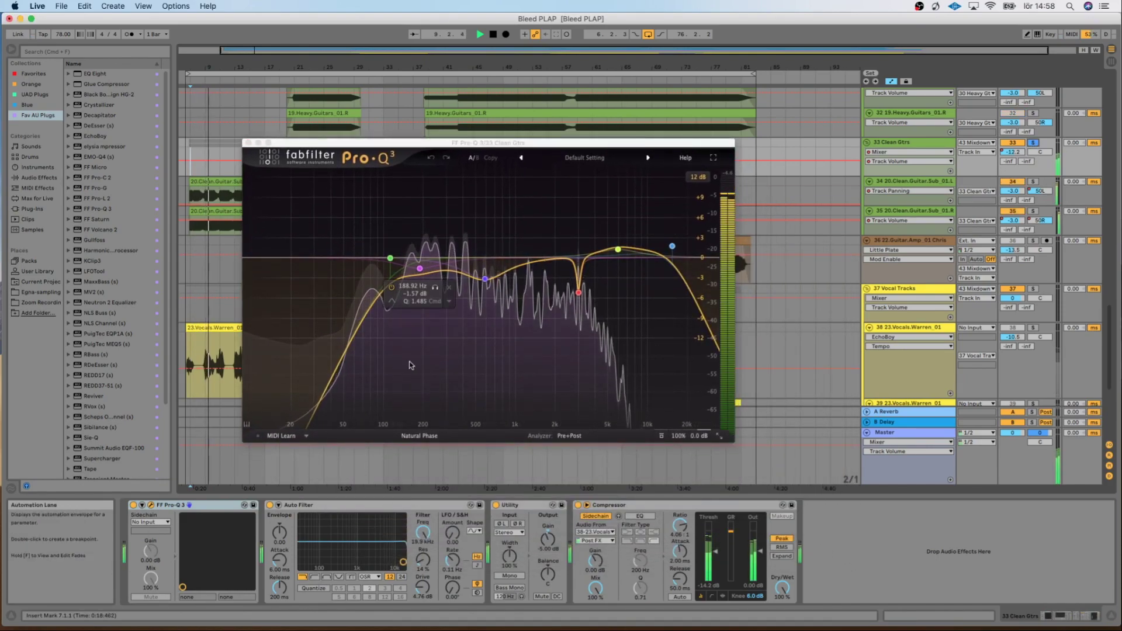
- Compare the narrow -5.20 dB cut near 3 kHz on Clean Gtrs bypassed and active, leaving it enabled
click(579, 293)
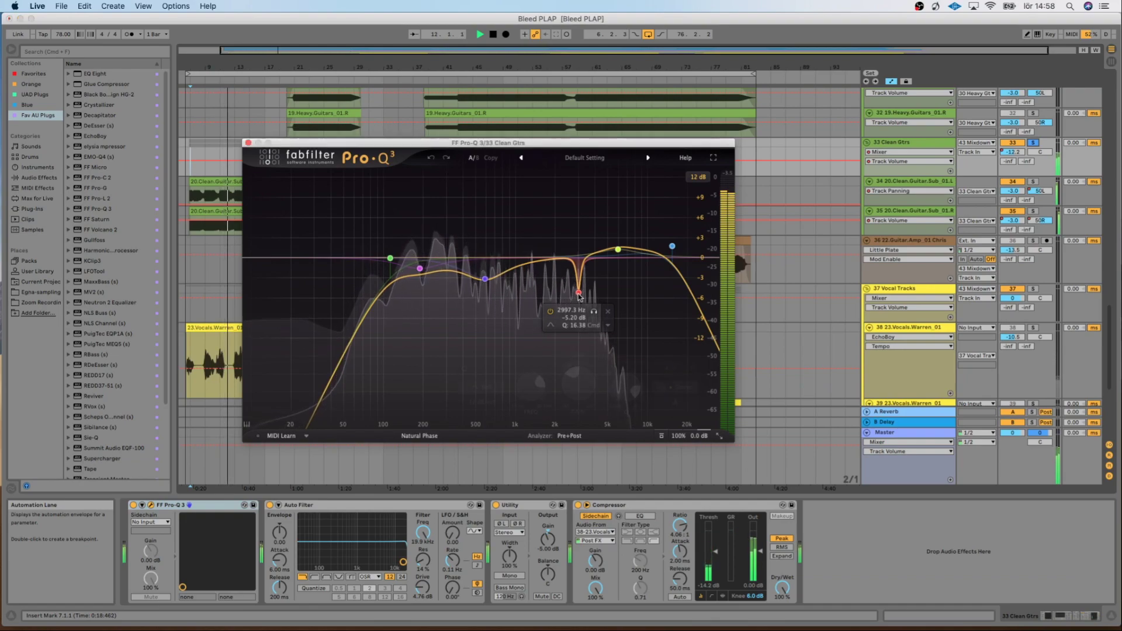
click(464, 369)
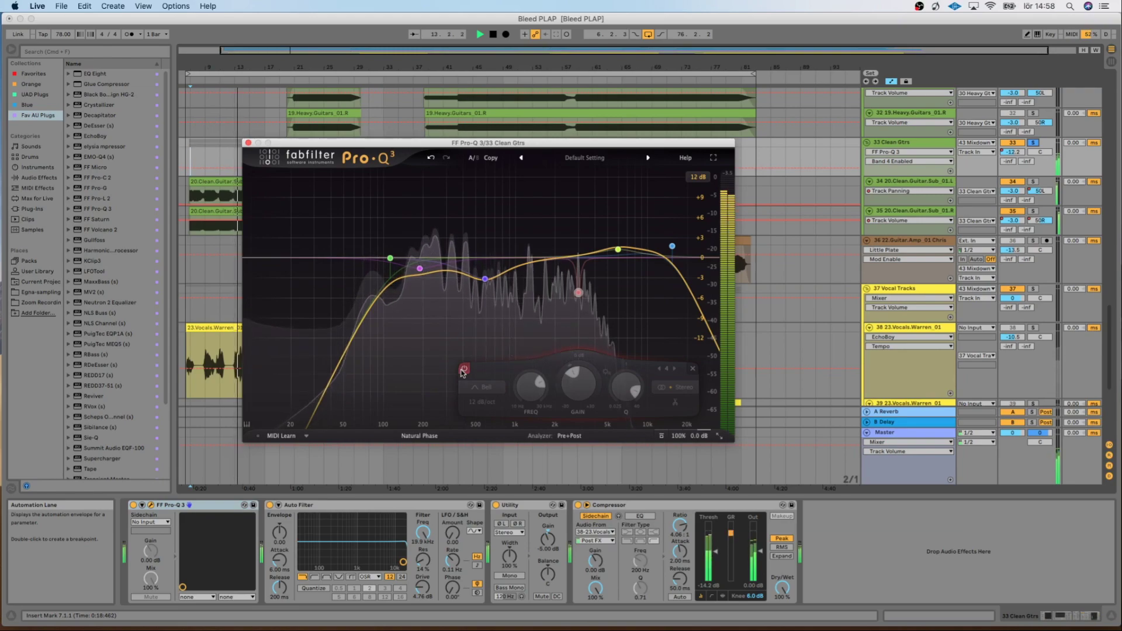
click(464, 369)
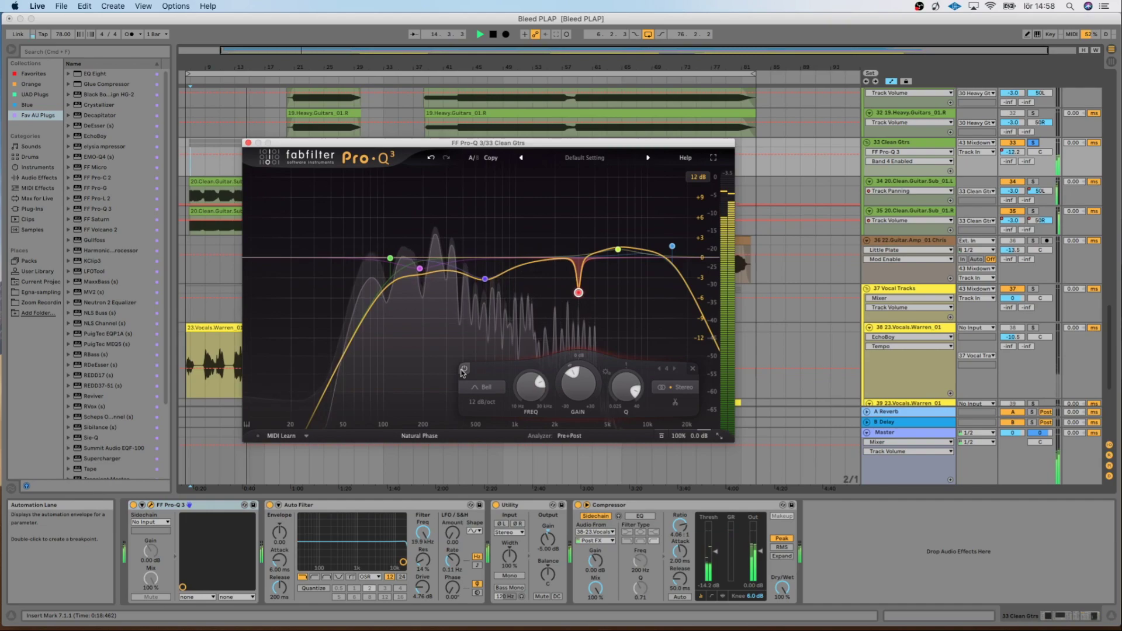
- Examine the remaining EQ bands on Clean Gtrs, replay the part from bar 7, close the plug-in and stop playback
mouse_move(420, 271)
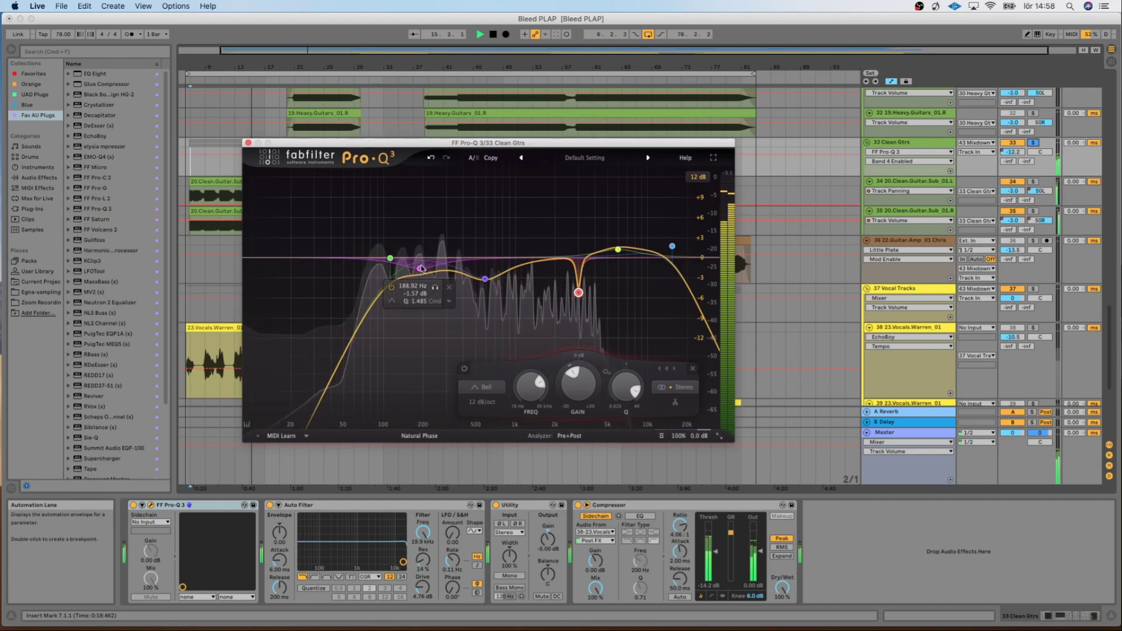
mouse_move(620, 251)
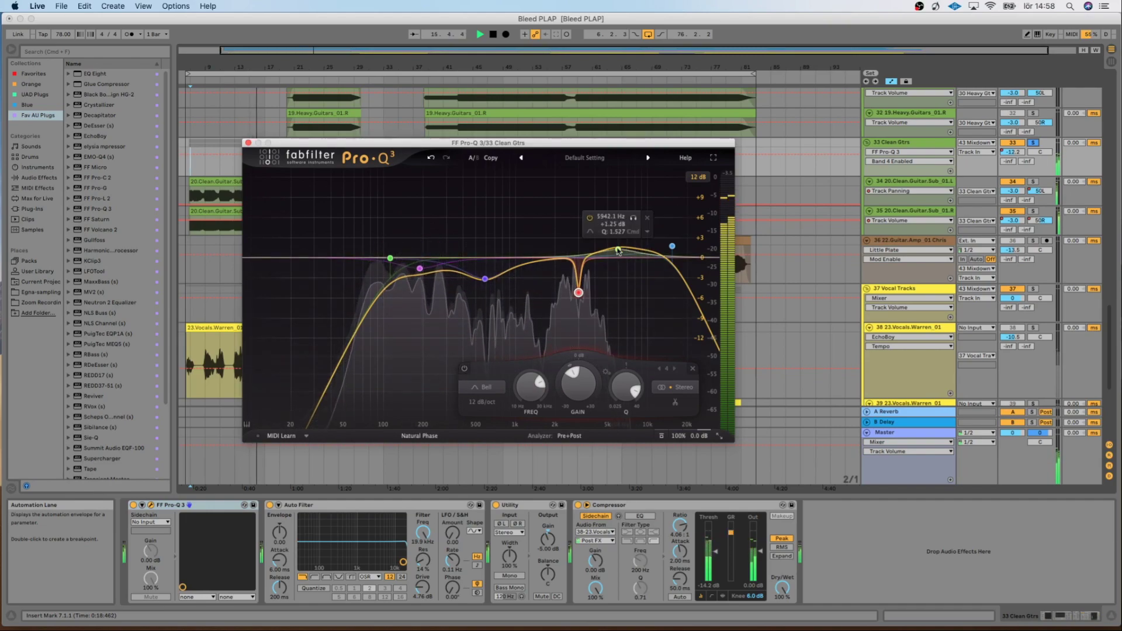
mouse_move(345, 368)
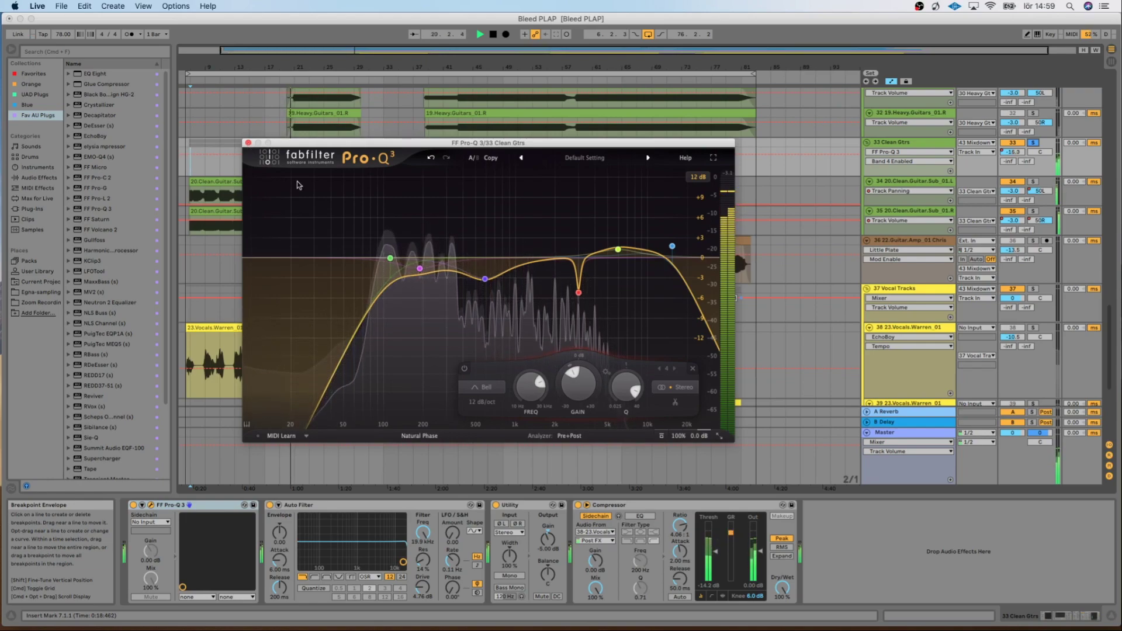
key(space)
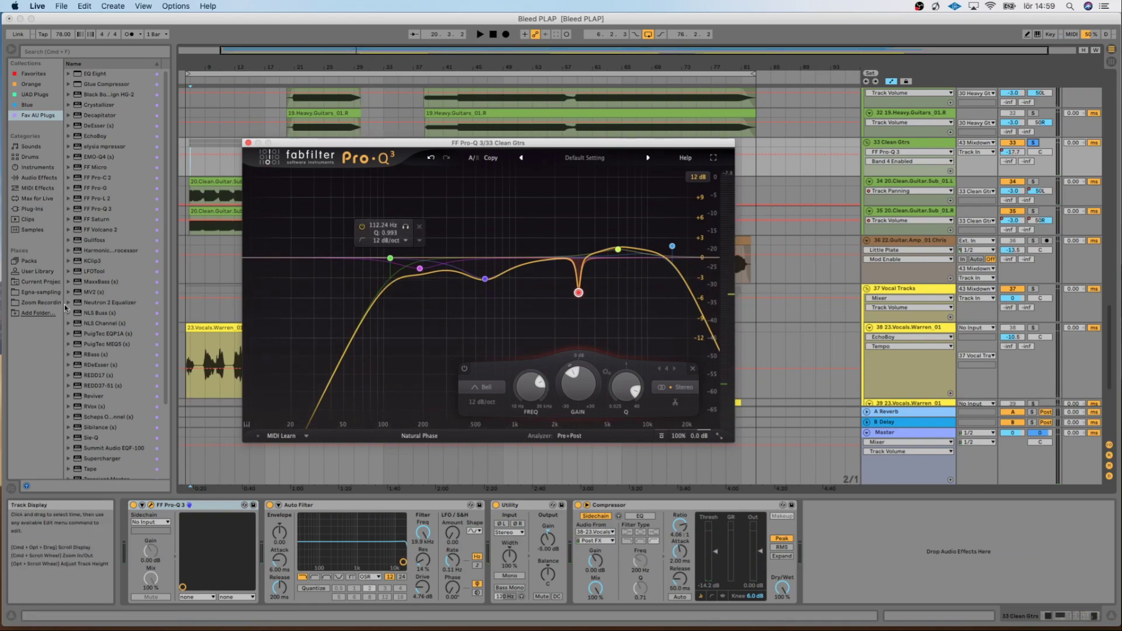
key(space)
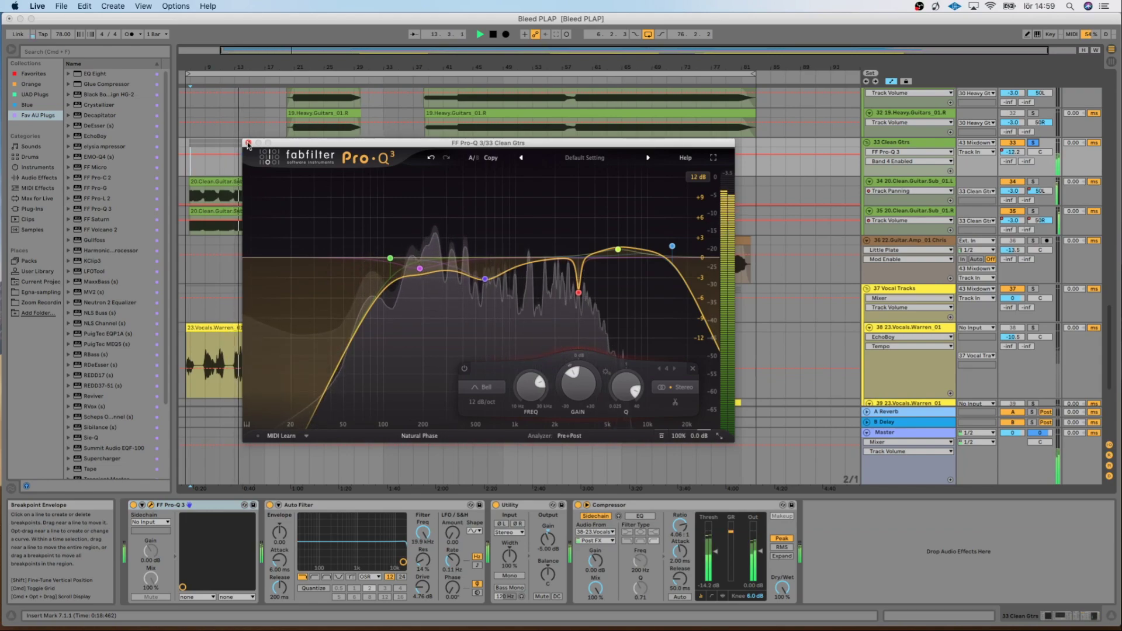
click(248, 144)
key(space)
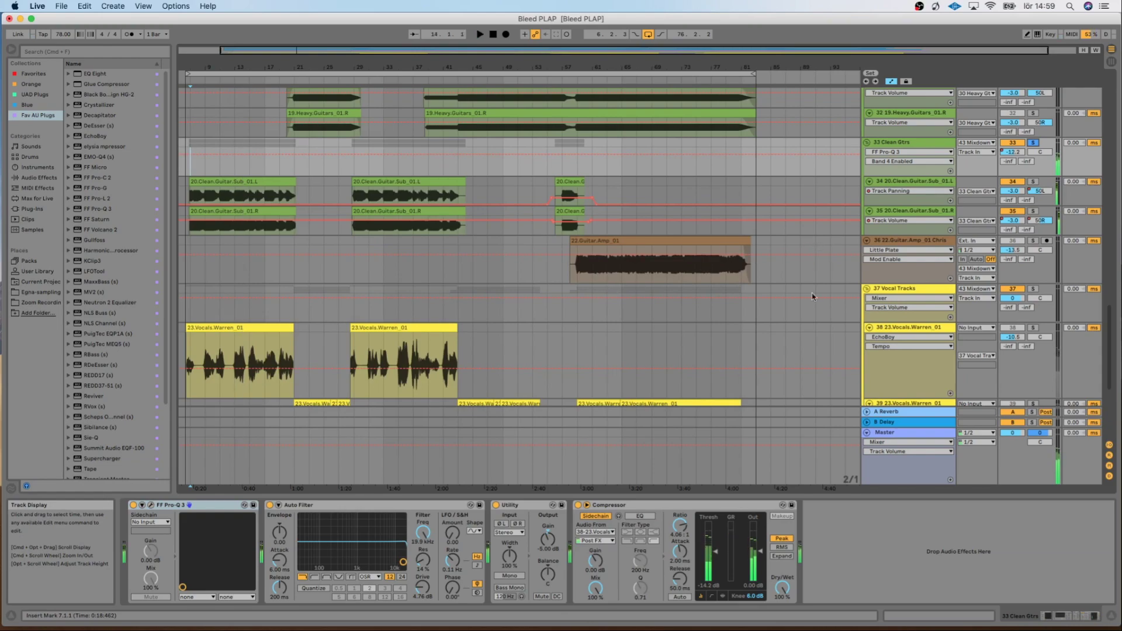
- Show the device chain of the Guitar.Amp track, number 36, and solo it while playing from bar 59
click(898, 261)
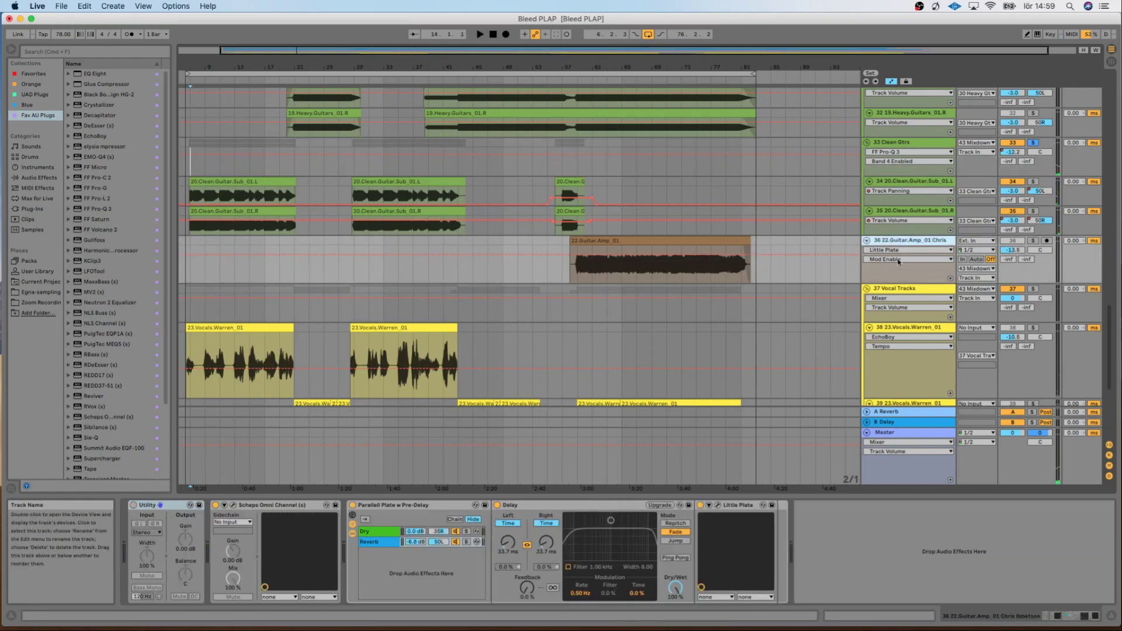
click(576, 272)
key(space)
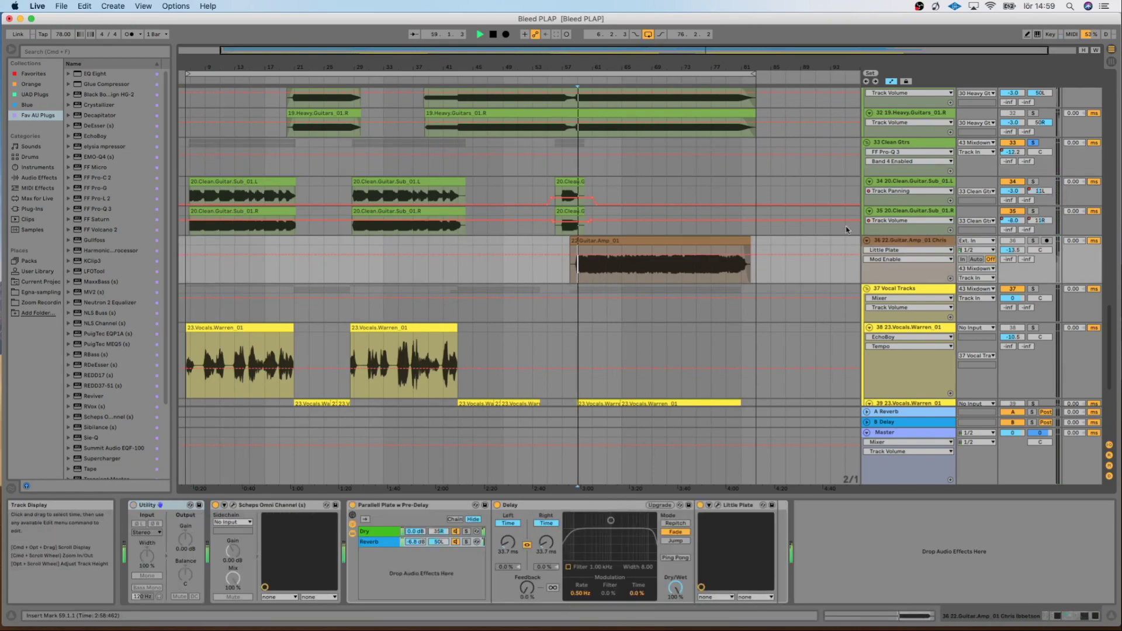
click(1032, 240)
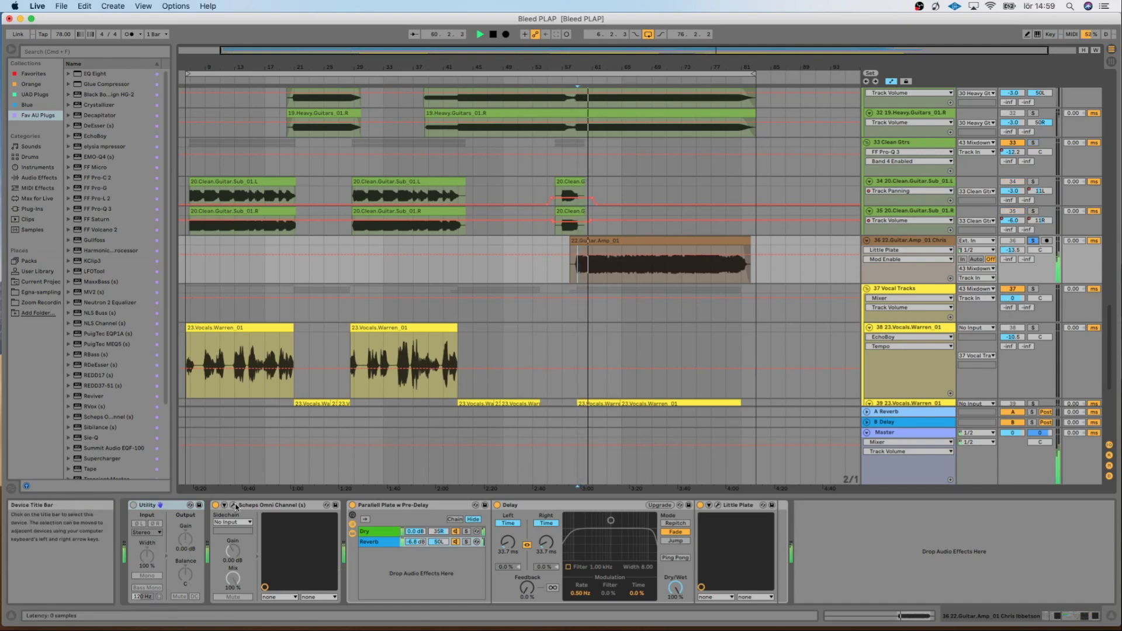
- Inspect the Scheps Omni Channel's EQ and DS2 sections on the Guitar.Amp track, moving its window clear of the devices before closing it
key(super+alt+p)
drag(558, 281, 430, 94)
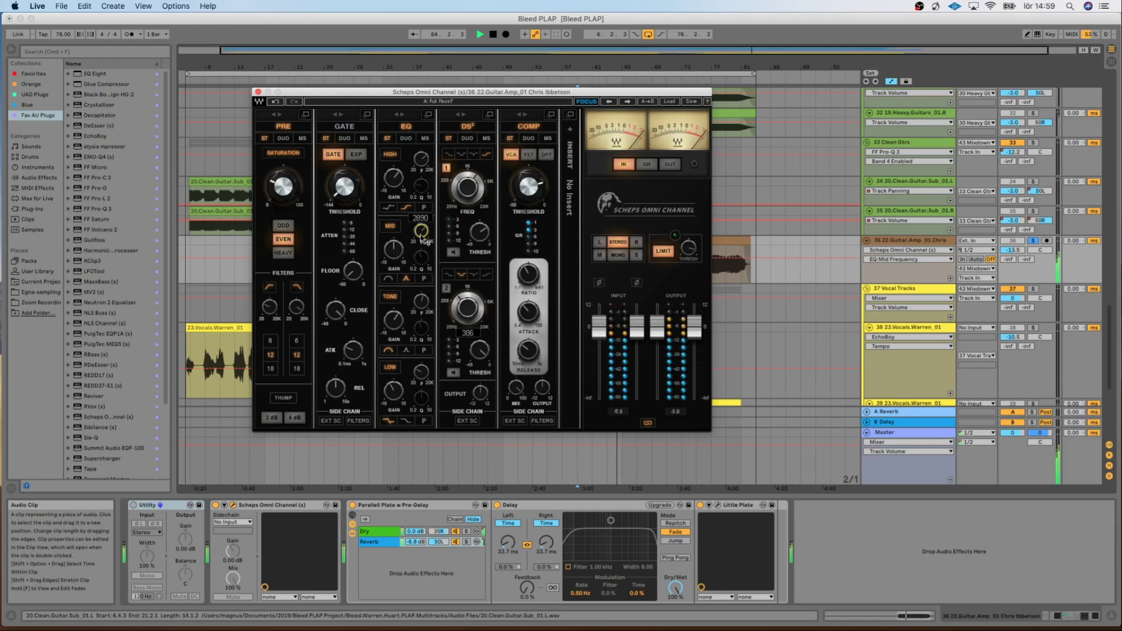
mouse_move(421, 302)
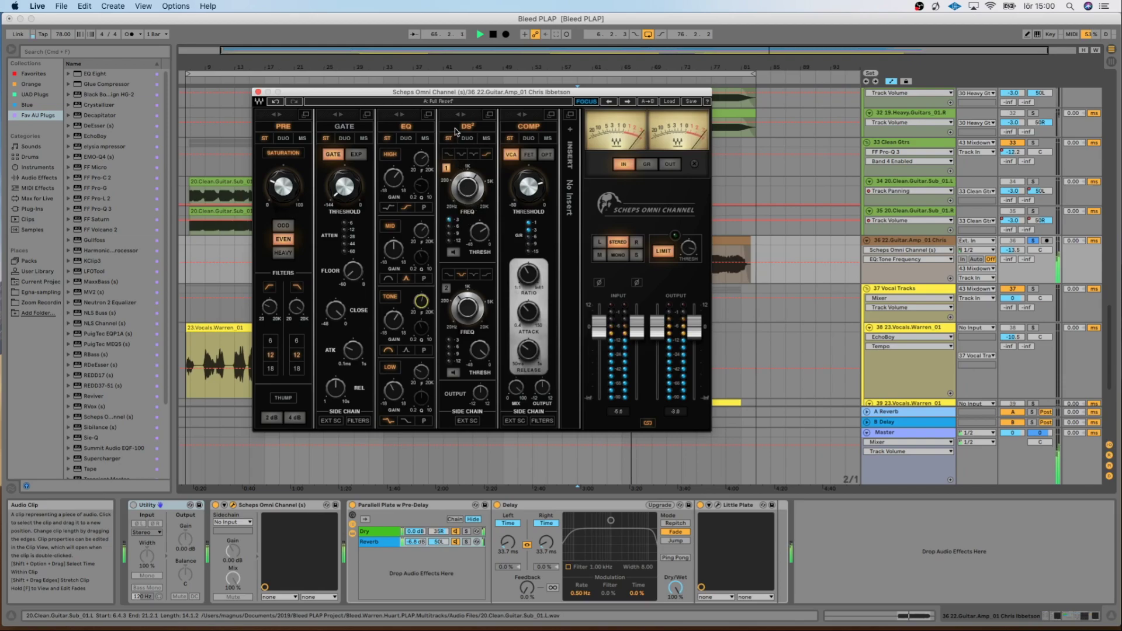
click(467, 126)
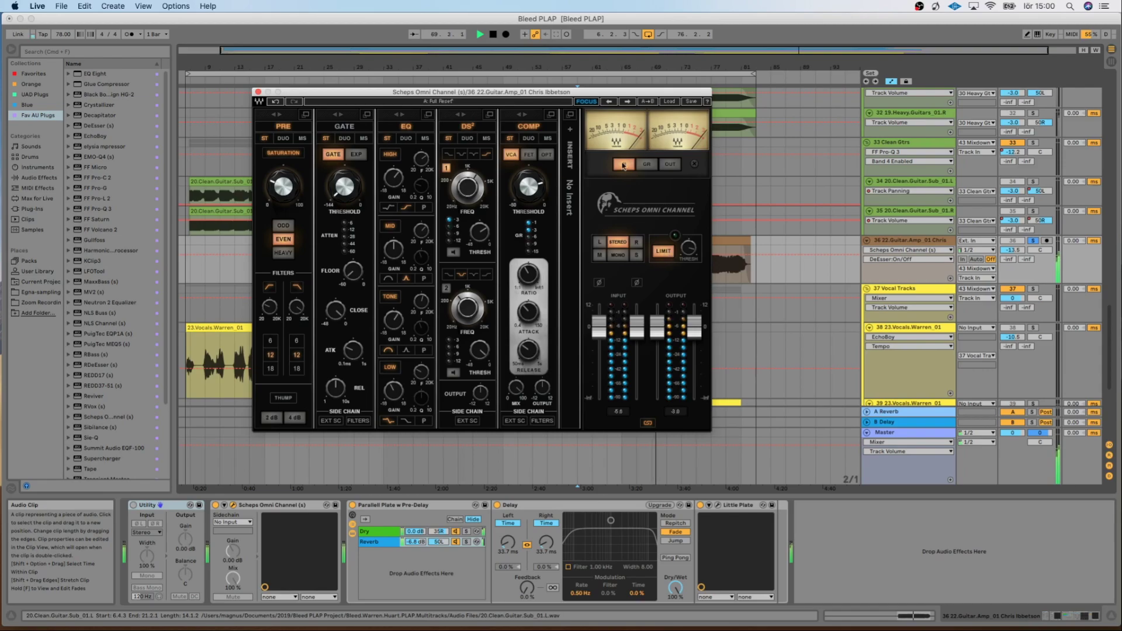
click(258, 92)
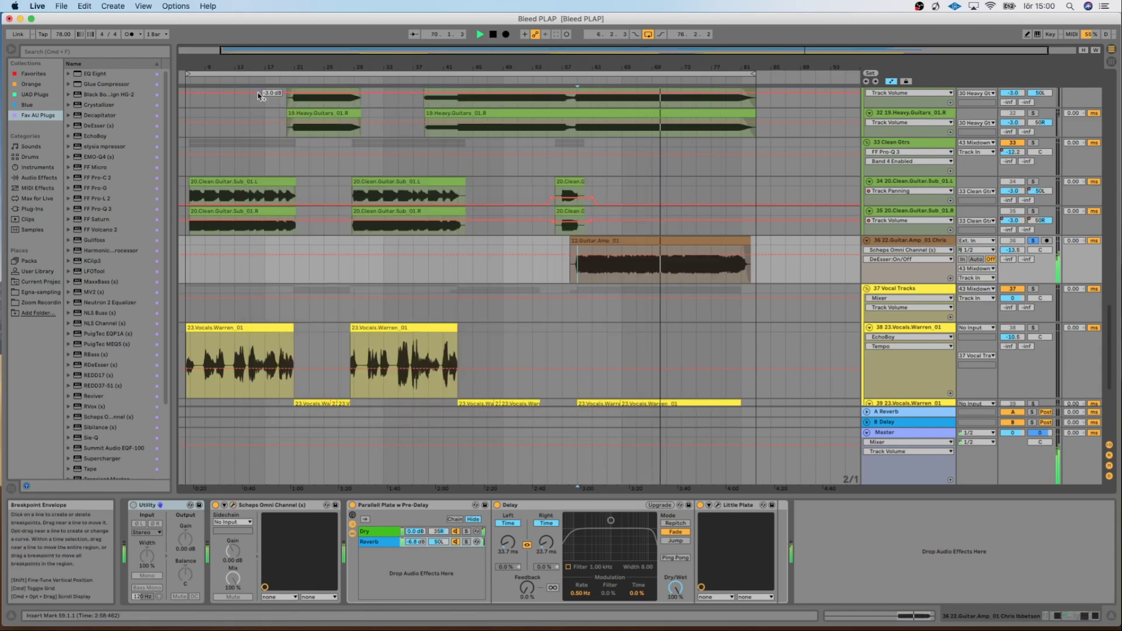
- Compare the Parallell Plate rack's Reverb chain switched off and on for the Guitar.Amp track, leaving it active, and stop playback
click(414, 532)
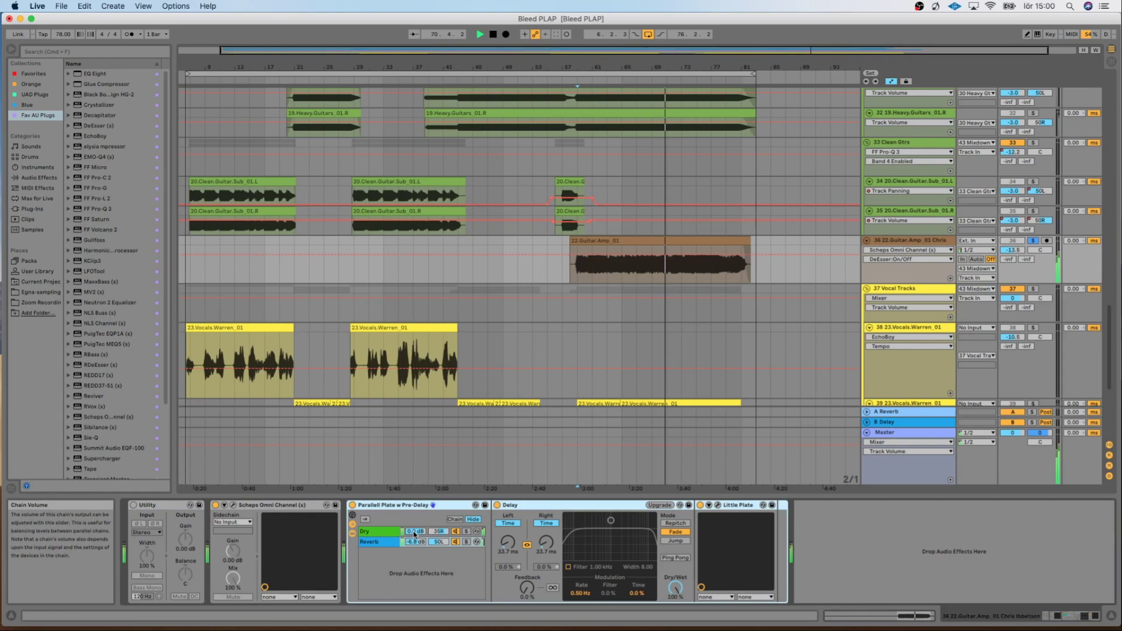
click(455, 542)
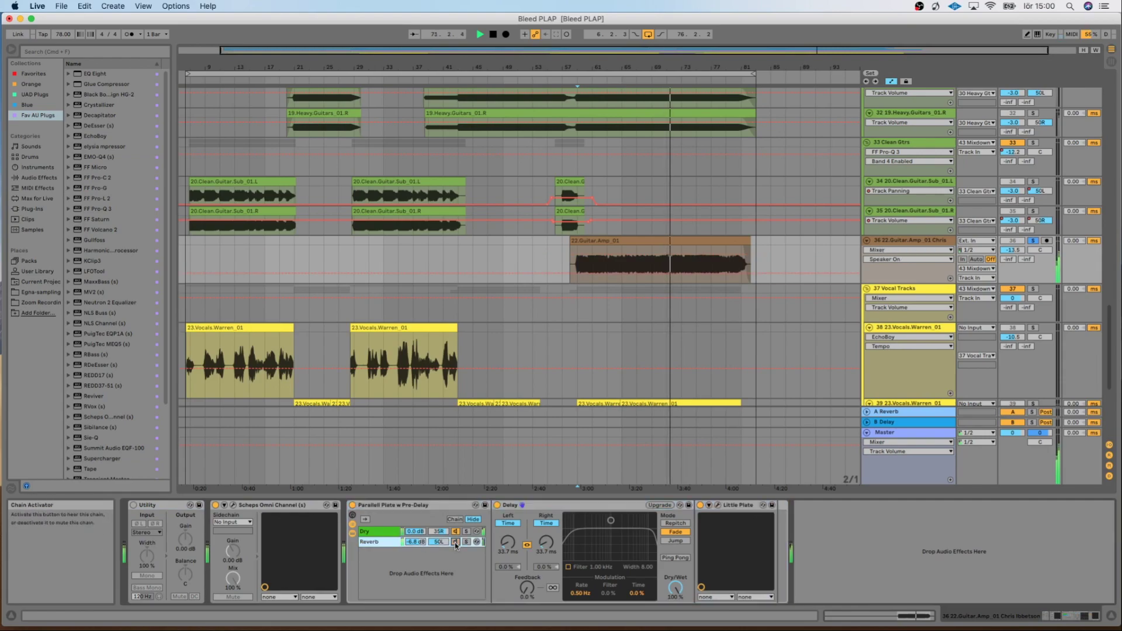
click(456, 540)
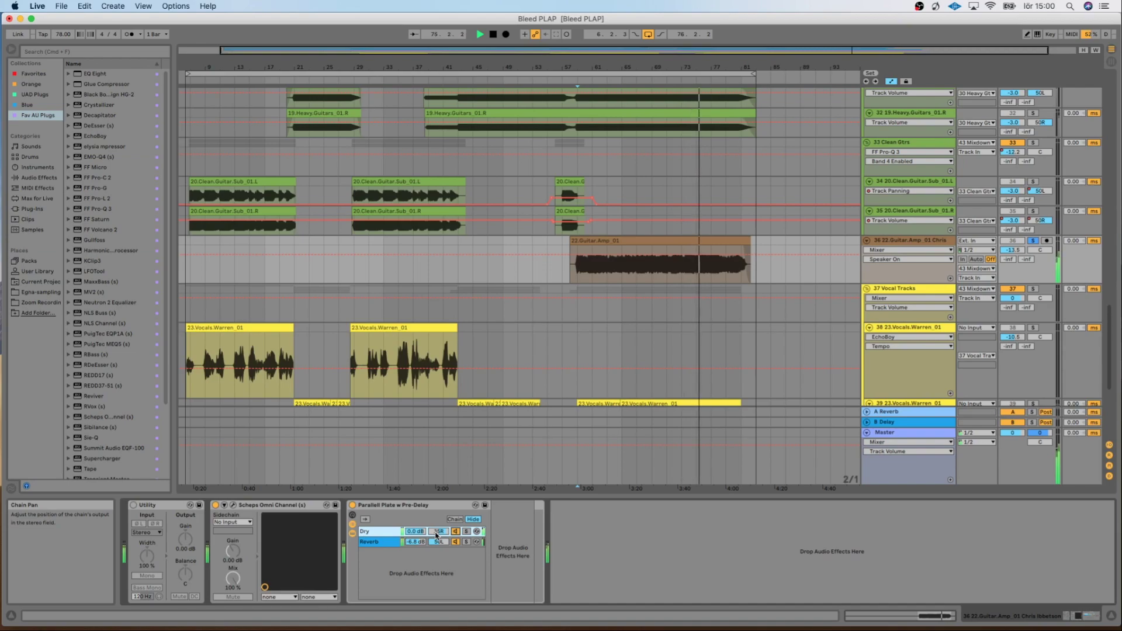
key(space)
- Go to the Vocal Tracks group and show the device chain of its first vocal track, number 38
scroll(712, 224, down, 3)
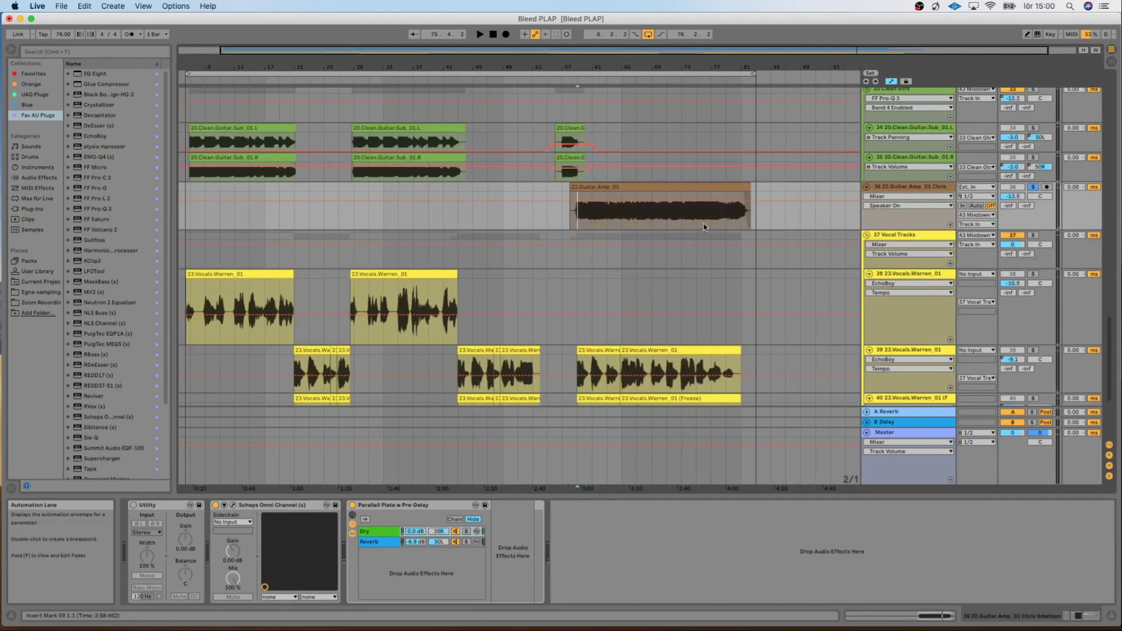
scroll(711, 225, down, 3)
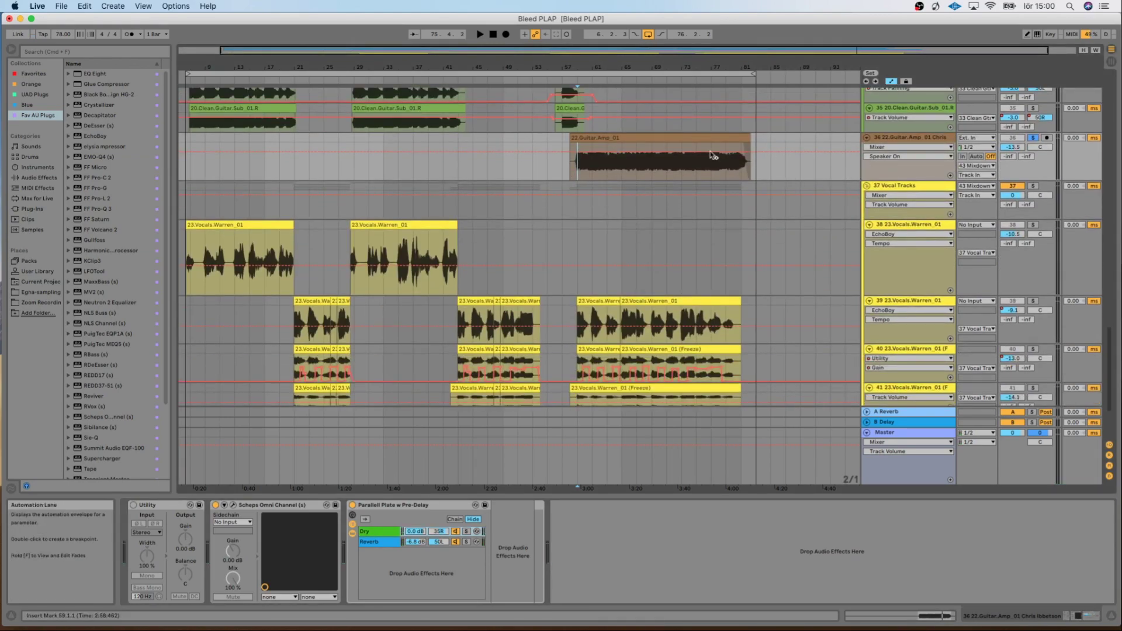
click(915, 188)
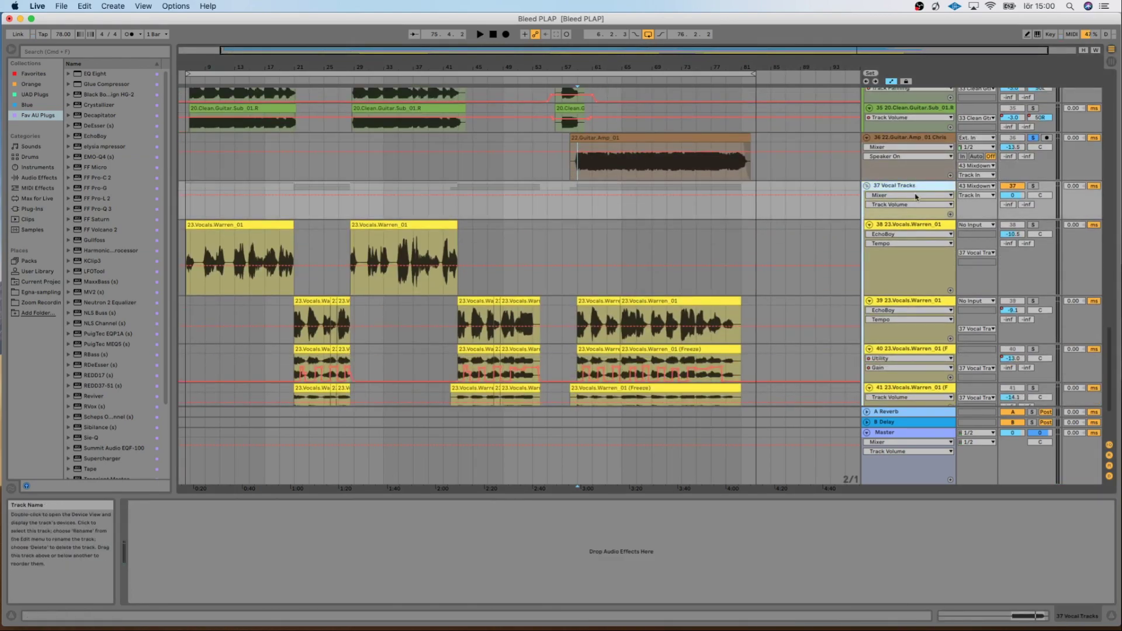
click(645, 175)
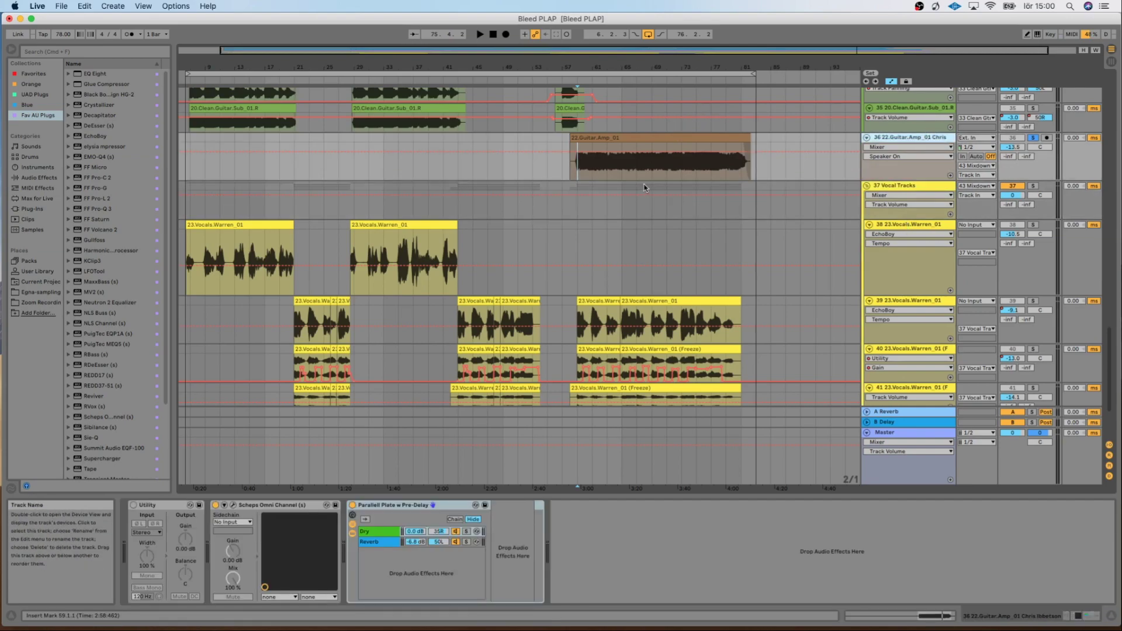
click(912, 228)
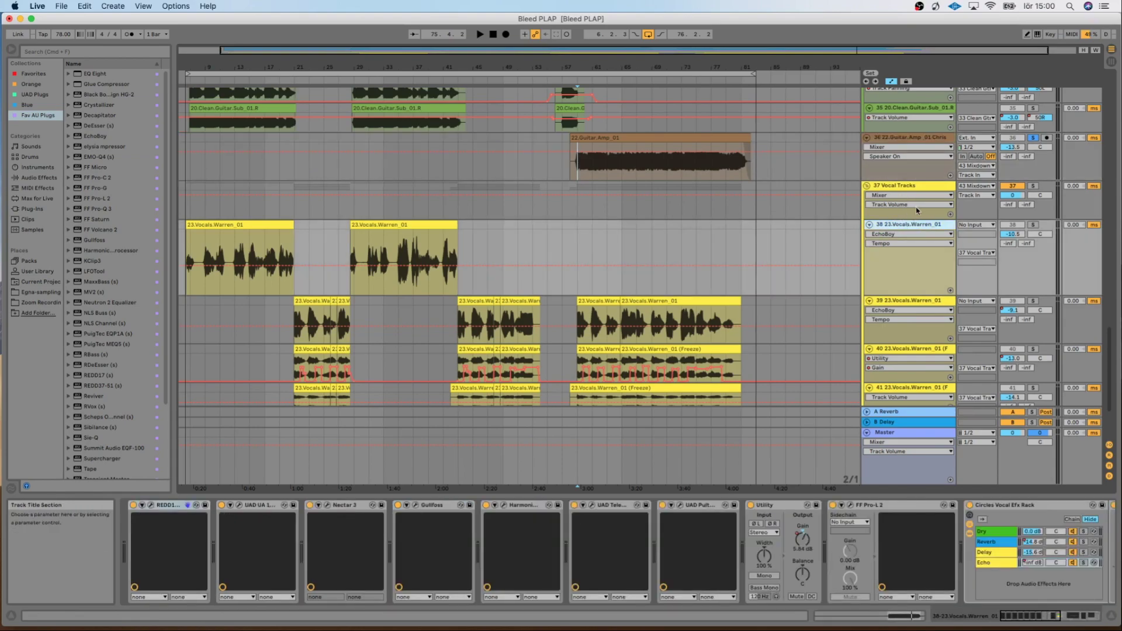
- Solo the Vocal Tracks group, number 37, start playback, and select the looped time range in the arrangement
scroll(892, 232, down, 1)
click(911, 185)
click(1032, 186)
key(space)
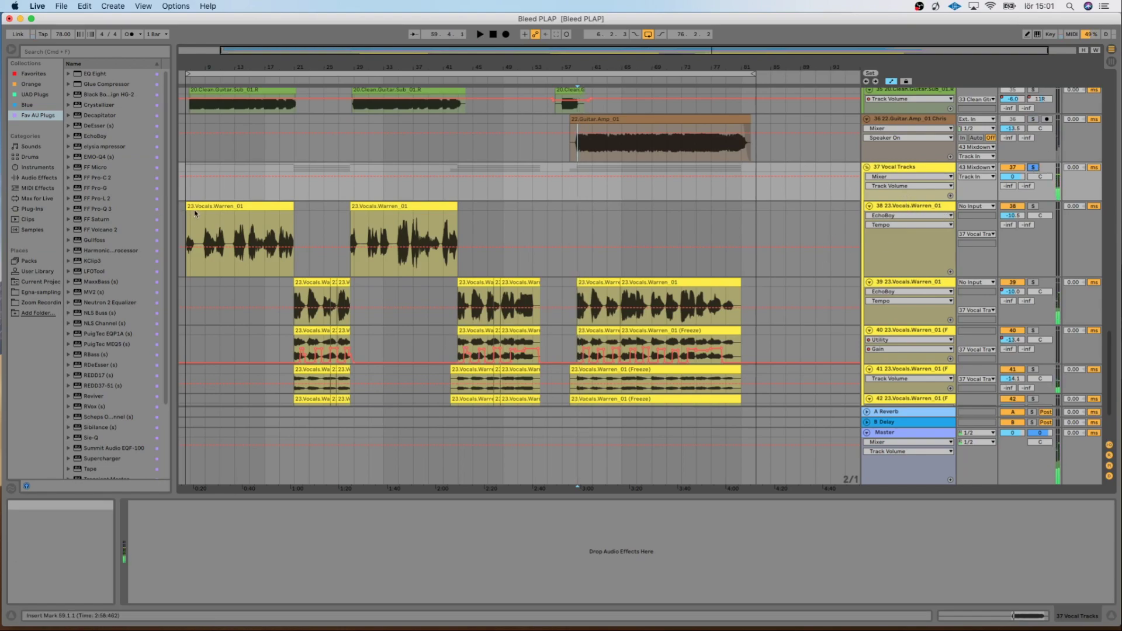
click(211, 73)
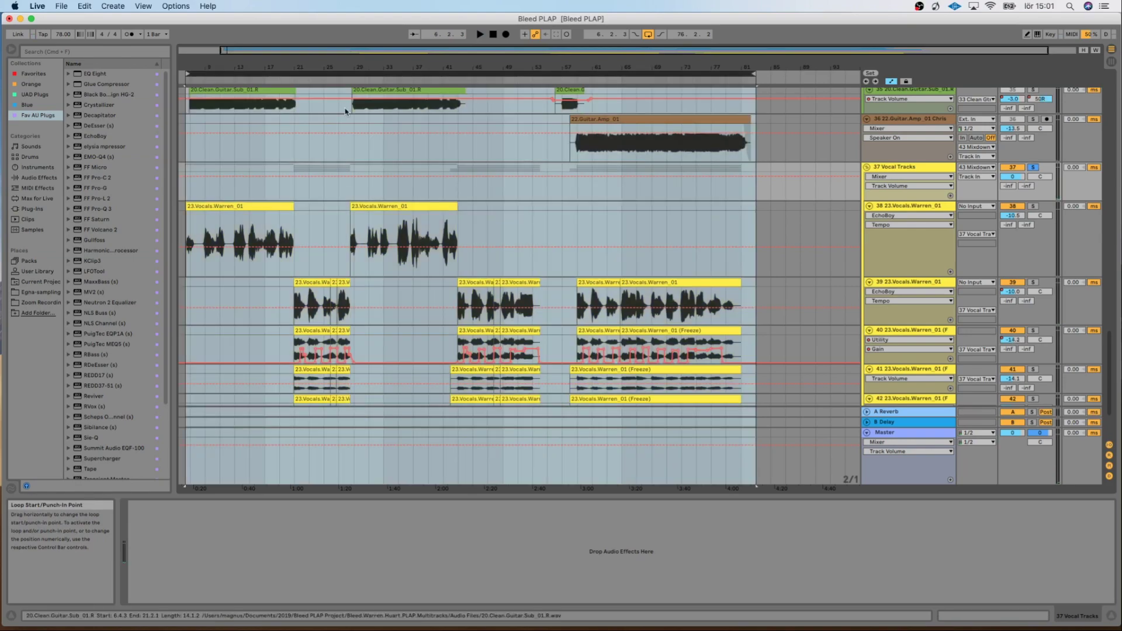
click(899, 196)
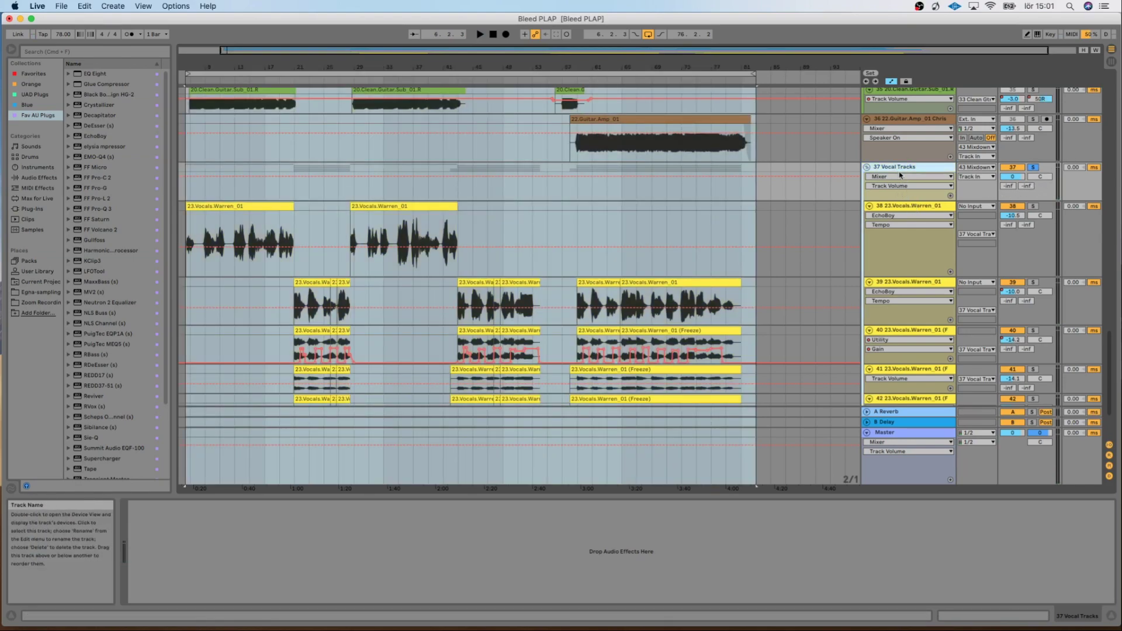
- Show the device chain of vocal track 38 and play from the start of its first clip
click(900, 208)
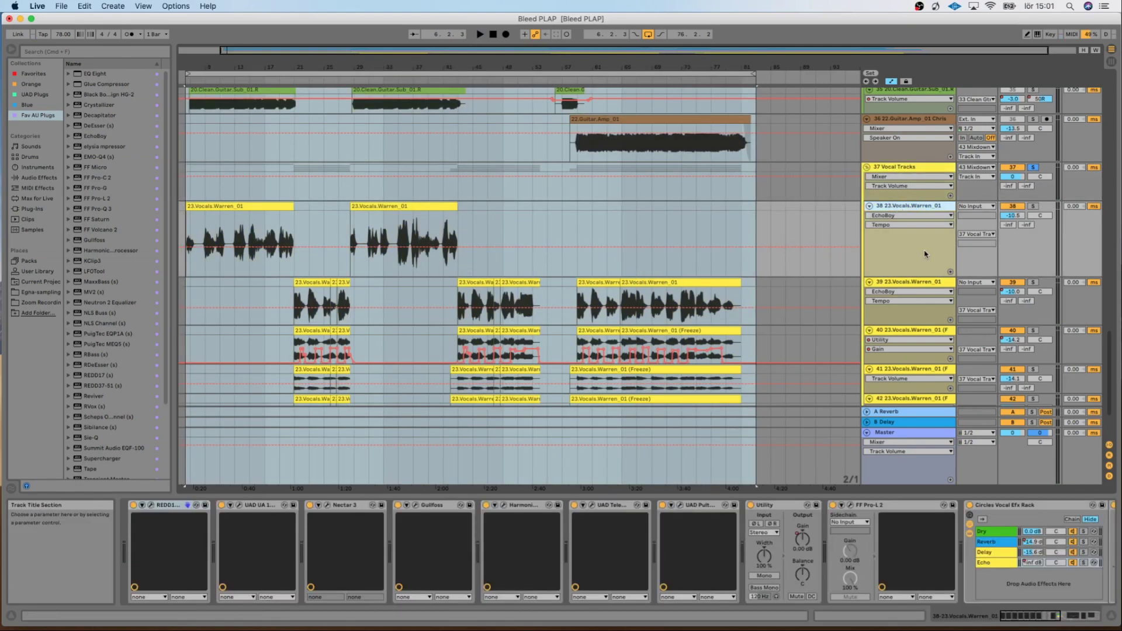
key(super+a)
click(186, 268)
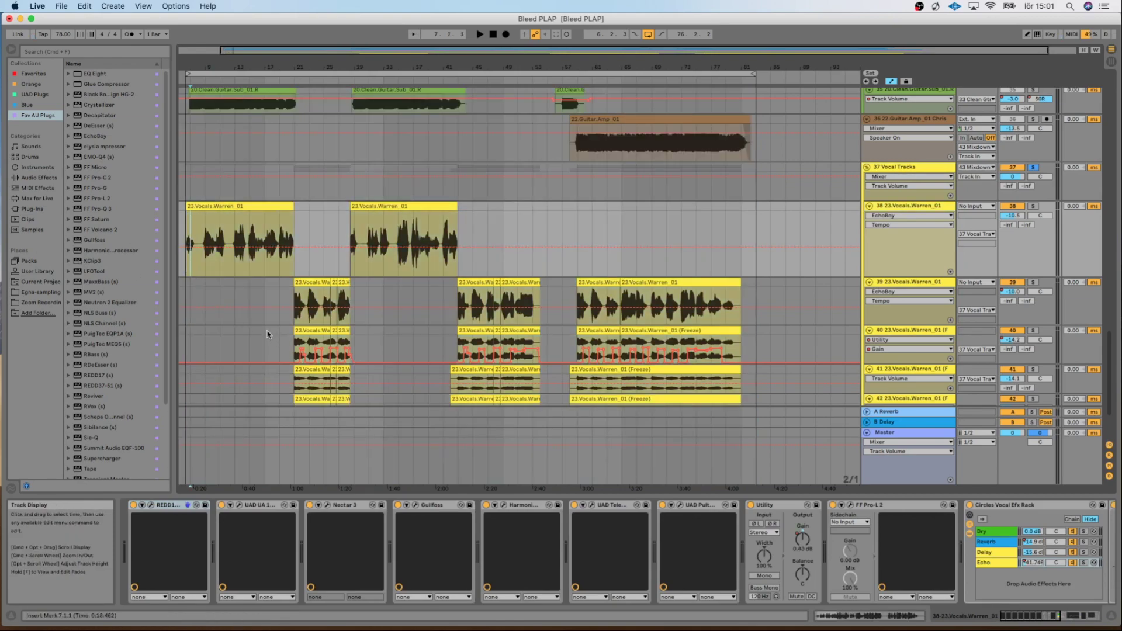
click(241, 207)
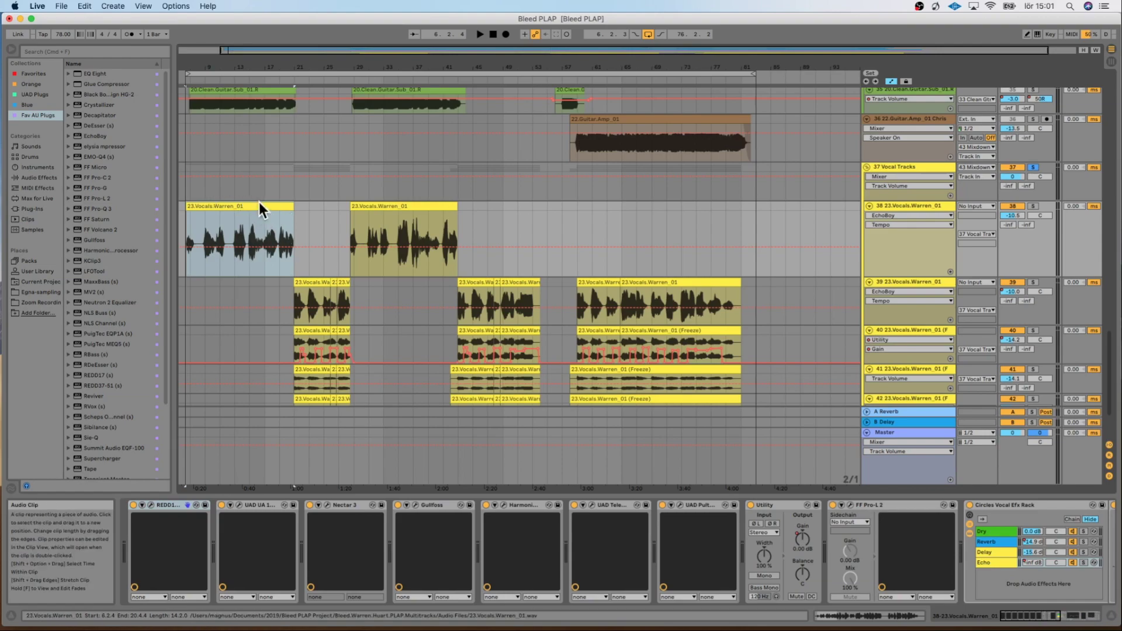
click(1067, 616)
drag(1067, 616, 1023, 621)
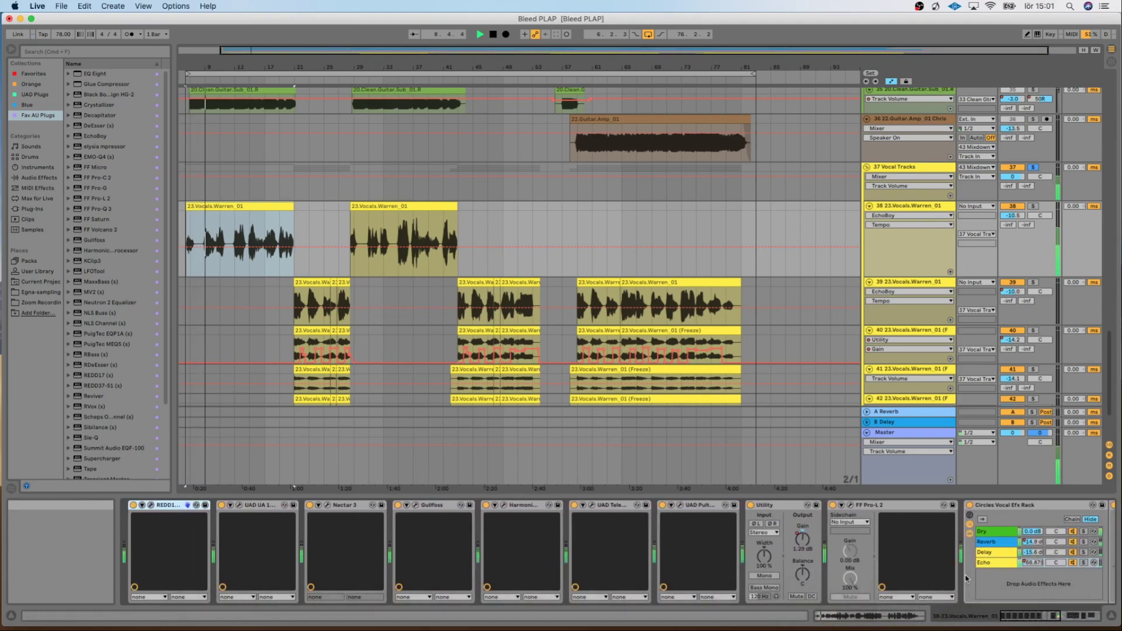
- Inspect the REDD17 and UAD UA 1176 Rev A plug-in windows on vocal track 38, closing each one
click(150, 505)
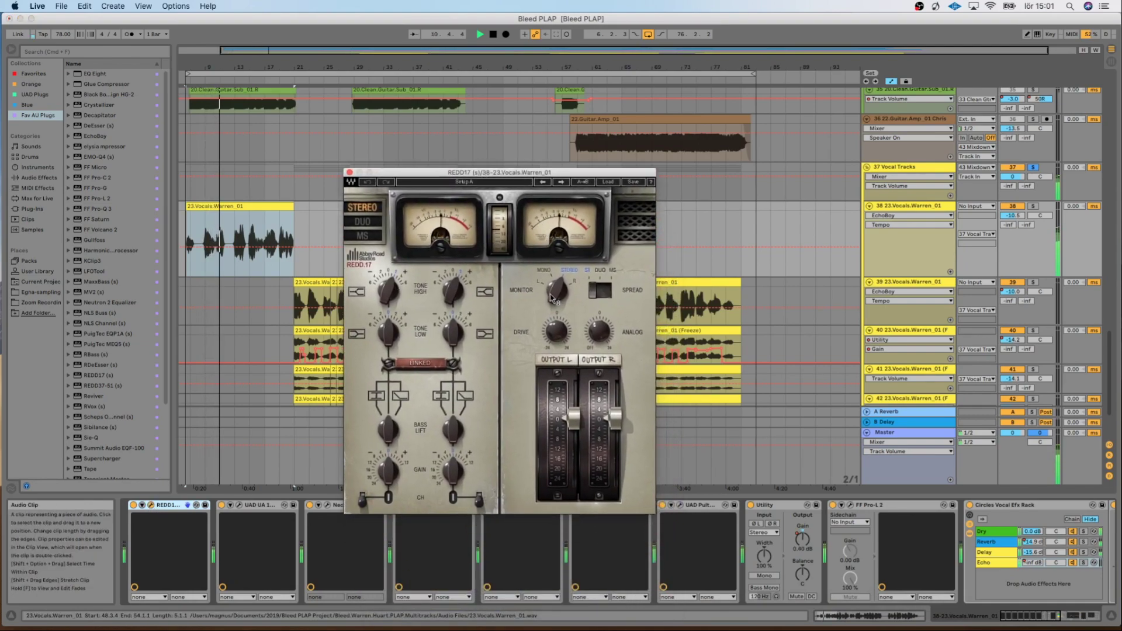
click(349, 173)
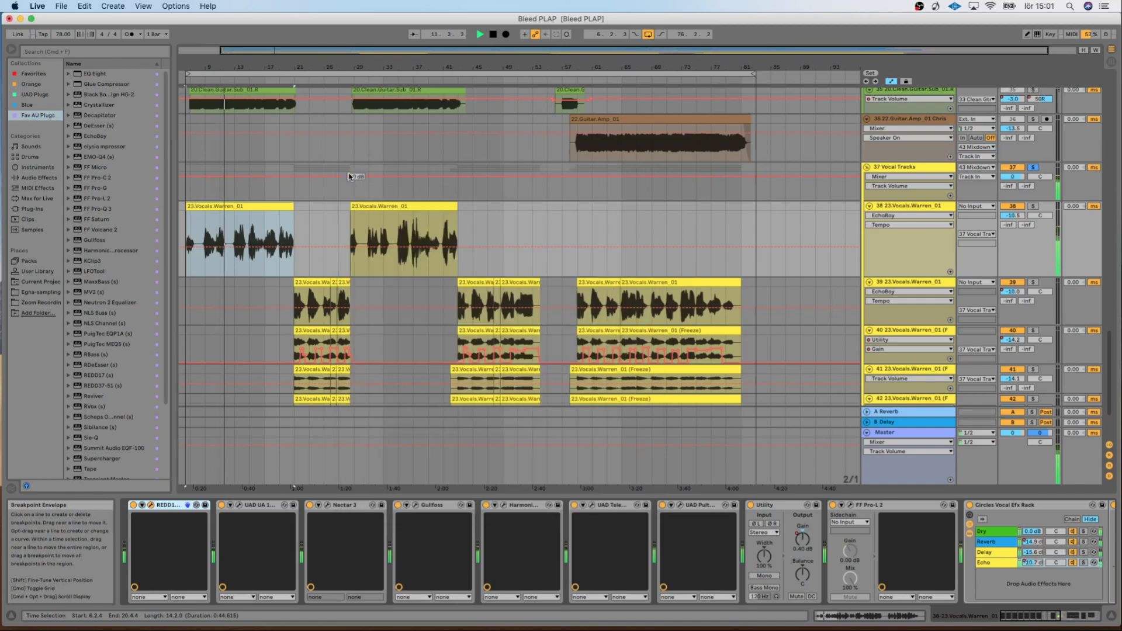
click(238, 505)
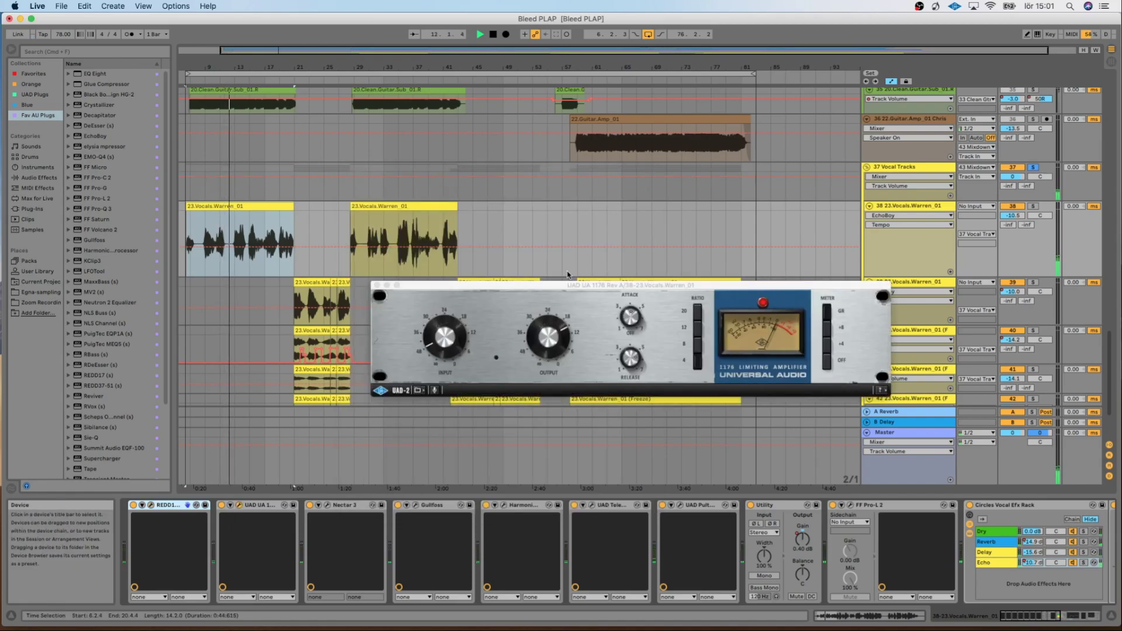
drag(596, 286, 536, 201)
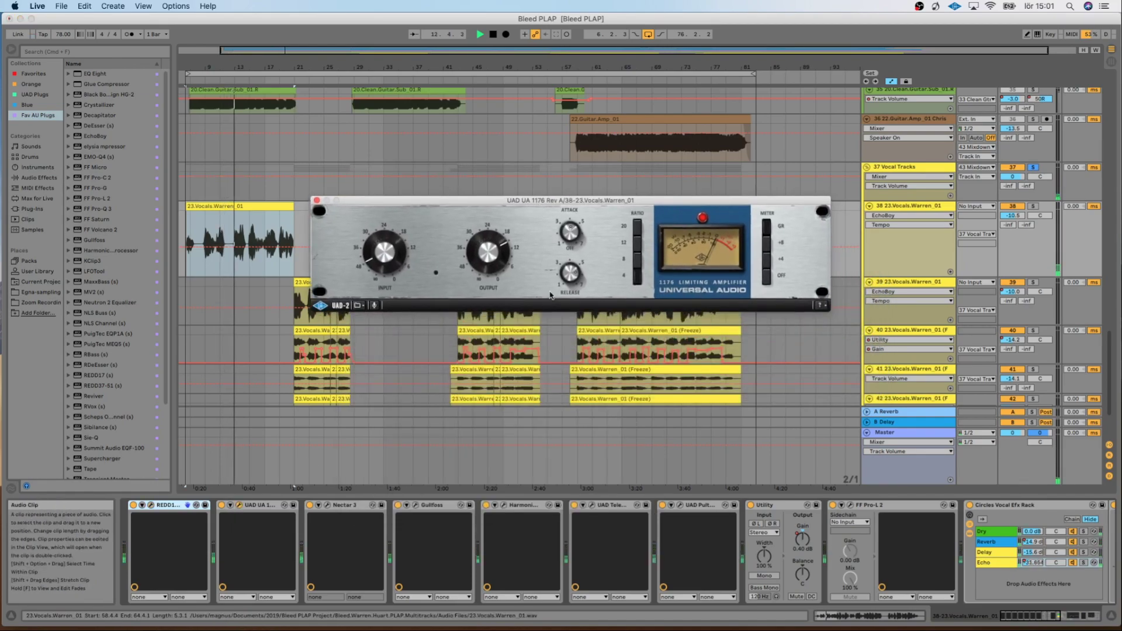
click(317, 200)
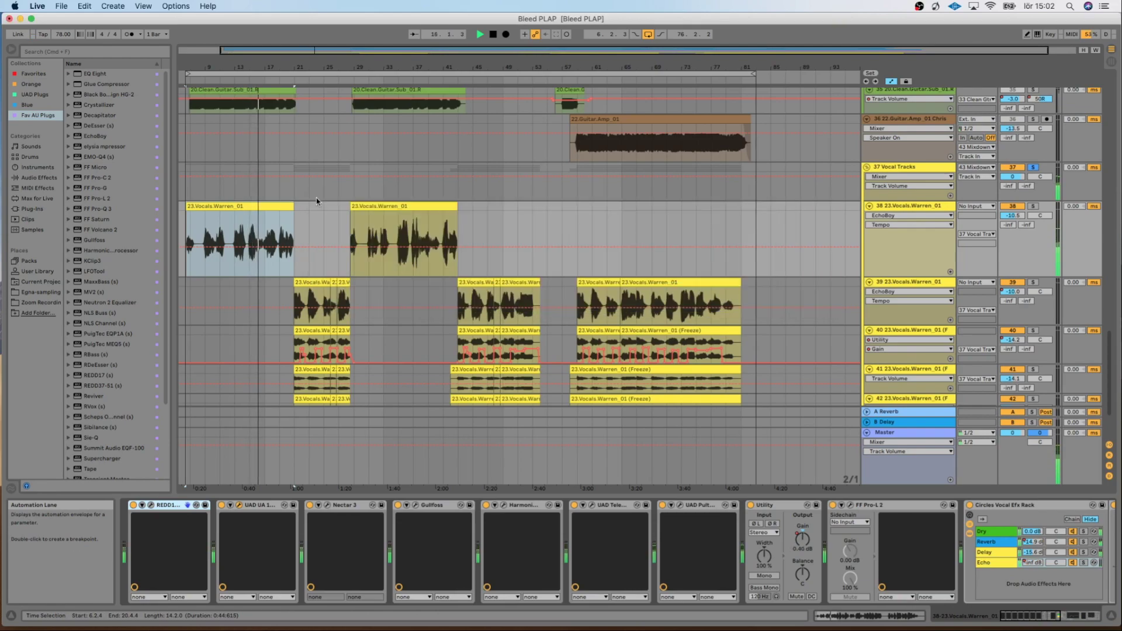
- Inspect Nectar 3's Pitch, EQ 1, De-esser, EQ 2 and Compressor 1 modules on vocal track 38, closing its window
click(326, 505)
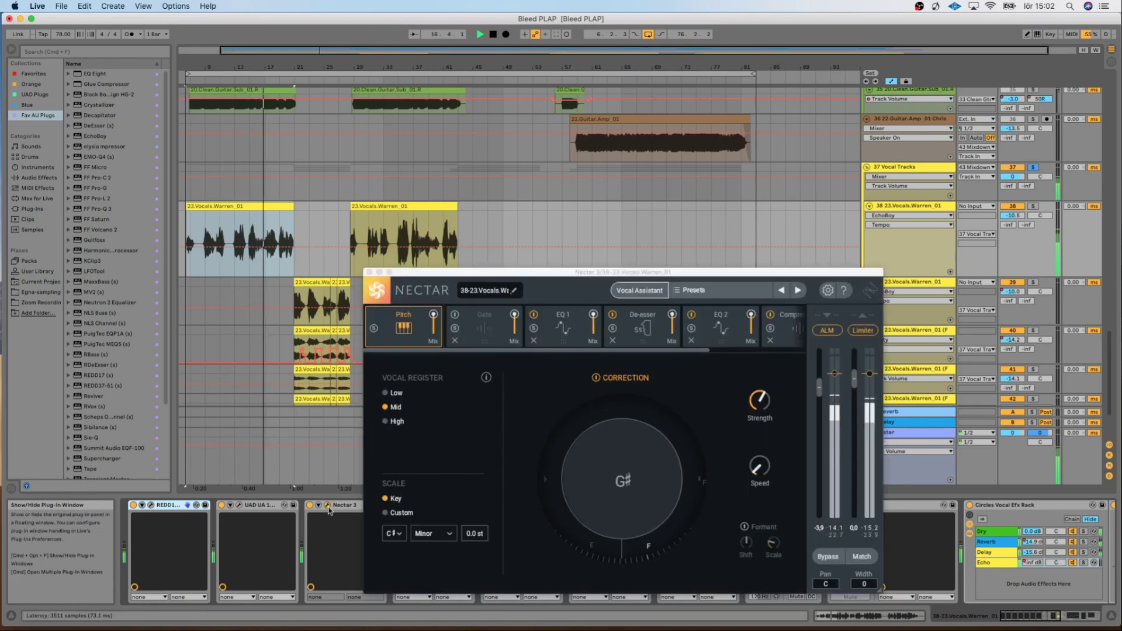
drag(588, 278, 499, 134)
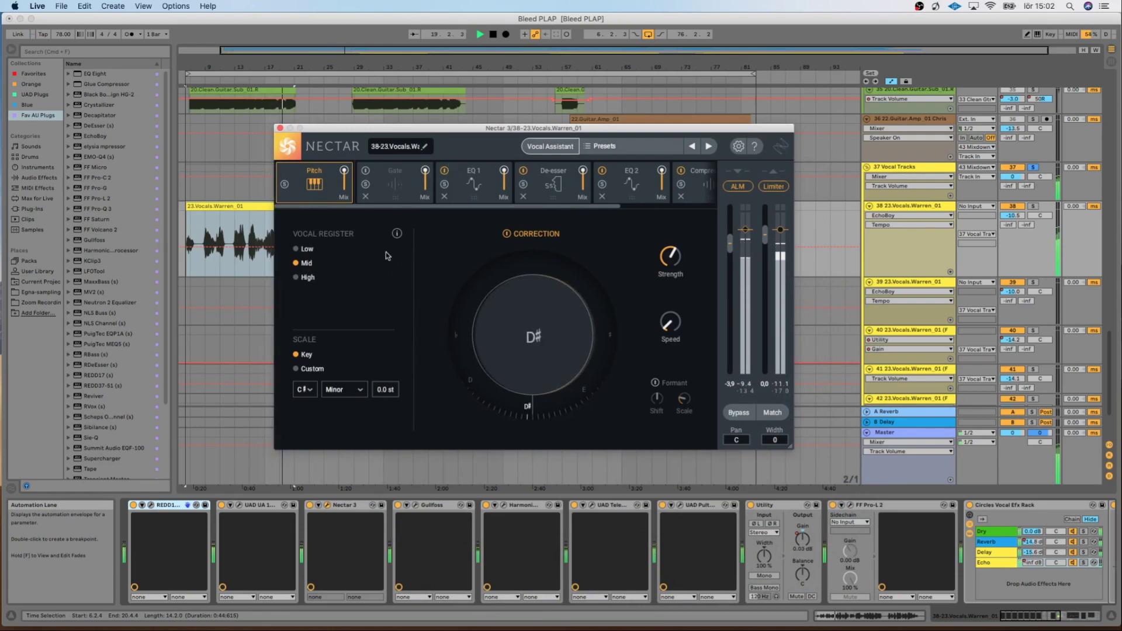
click(480, 173)
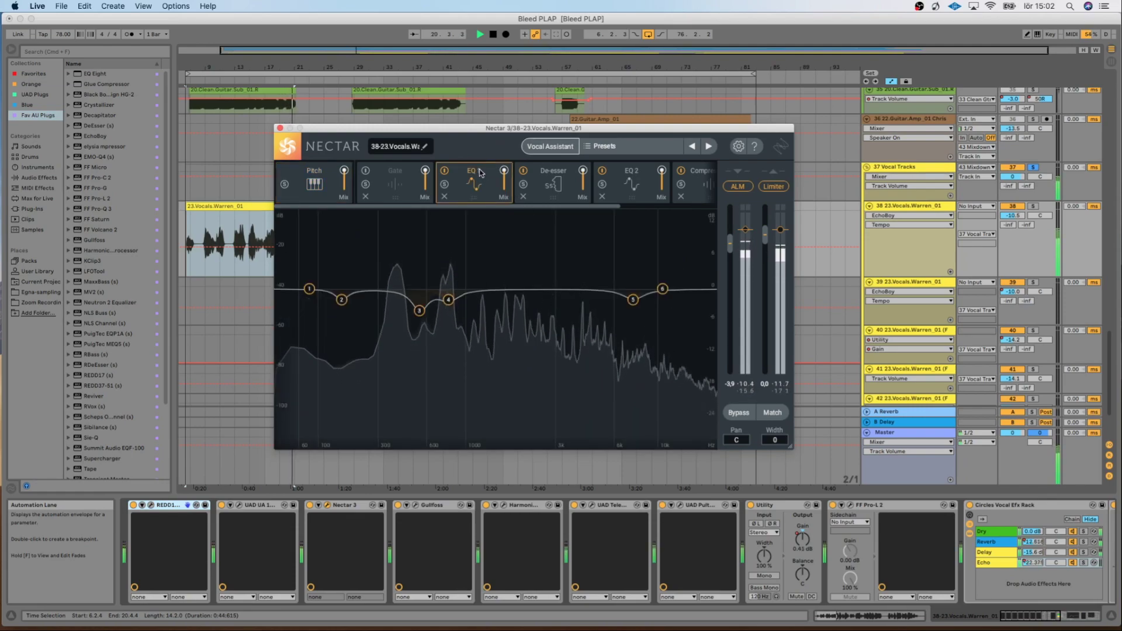
click(558, 172)
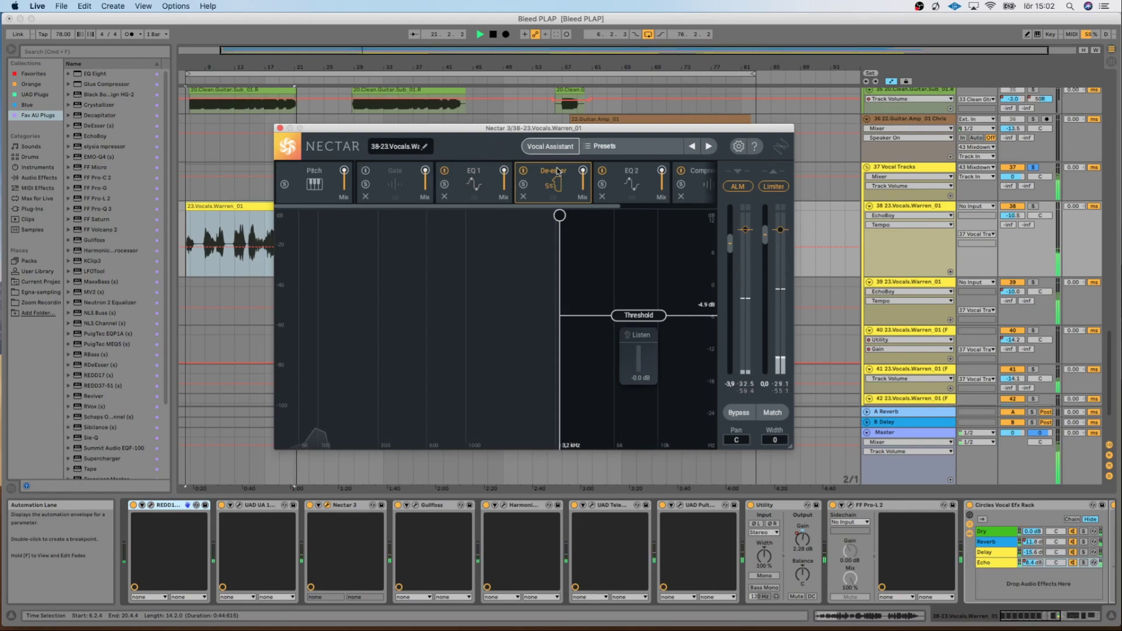
click(628, 177)
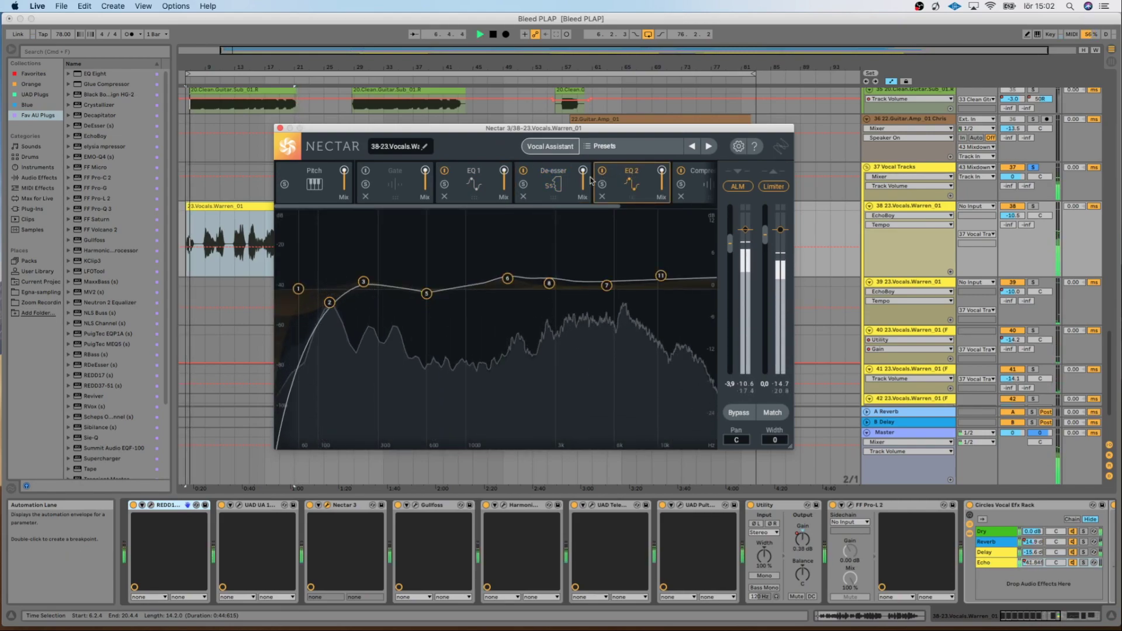
click(552, 176)
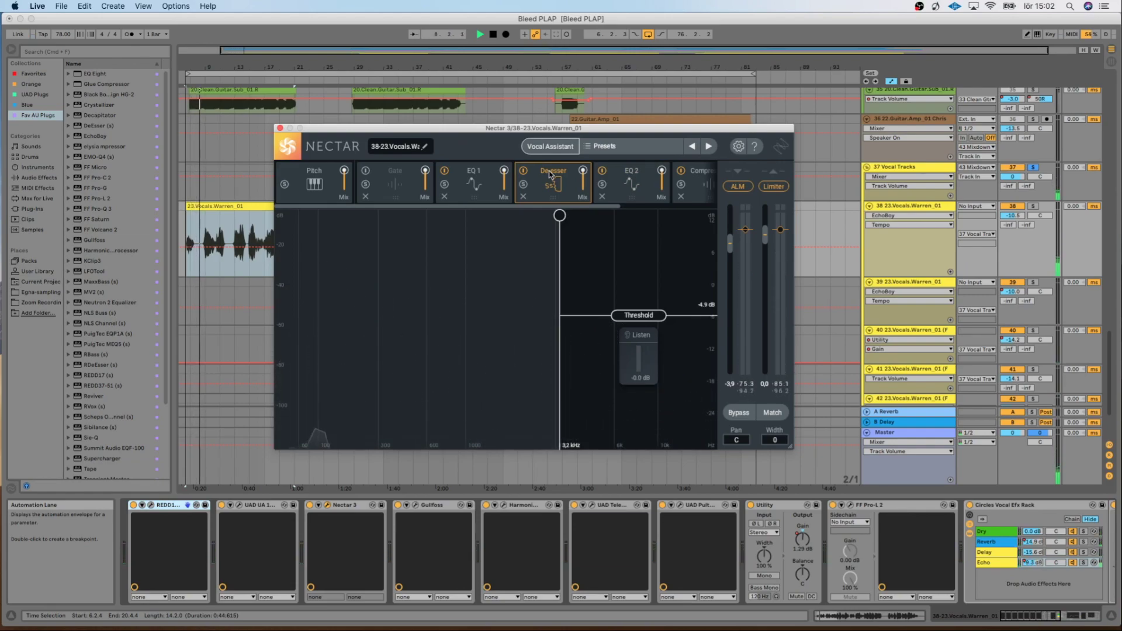
click(639, 173)
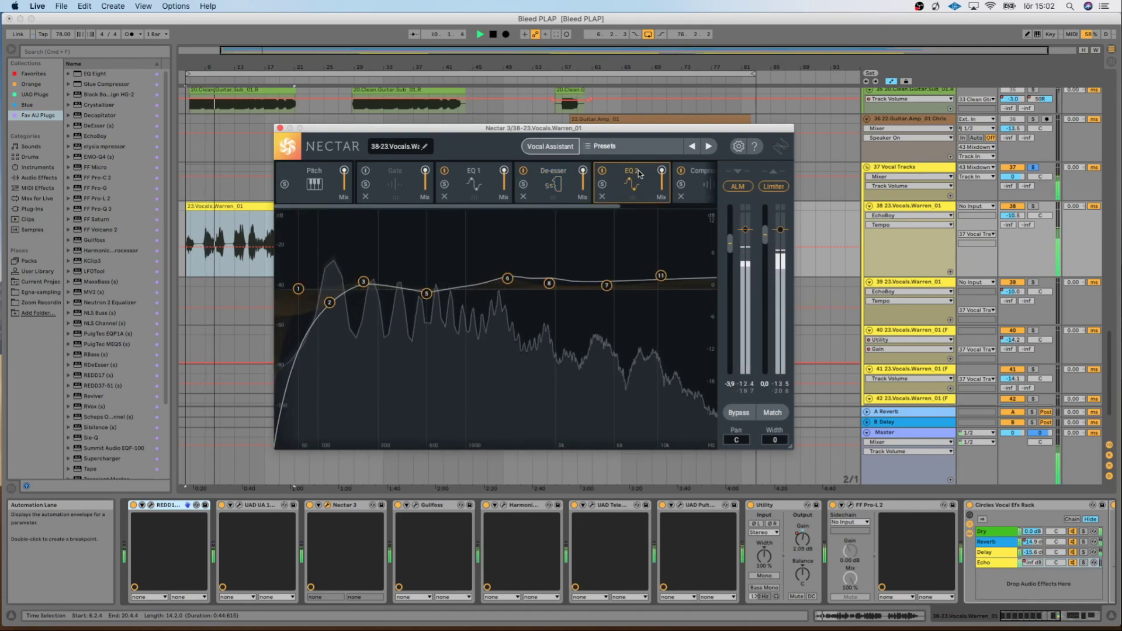
click(695, 175)
scroll(605, 207, right, 5)
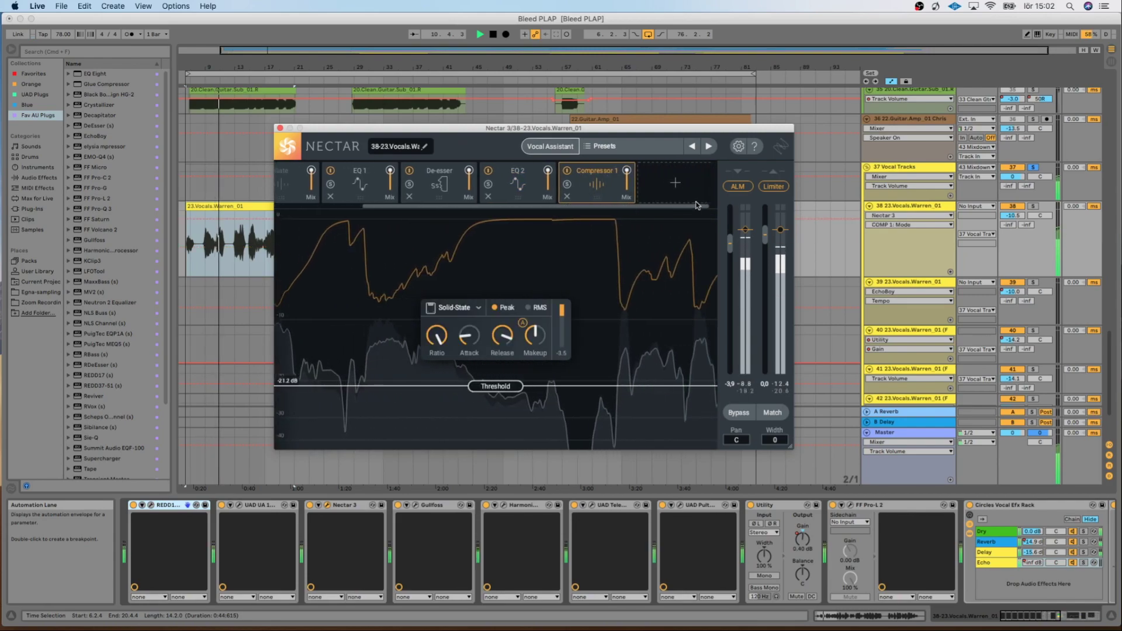
click(281, 129)
- Inspect the Gullfoss window on vocal track 38 and compare the device switched off and on, leaving it active
click(415, 505)
drag(608, 266, 467, 146)
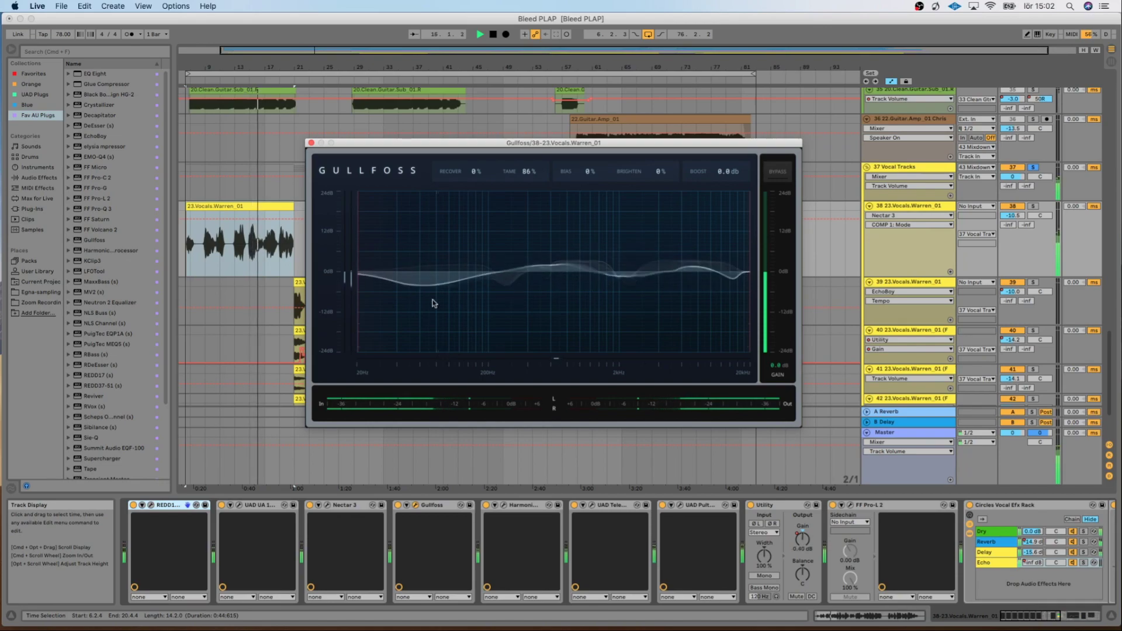
click(311, 143)
click(397, 505)
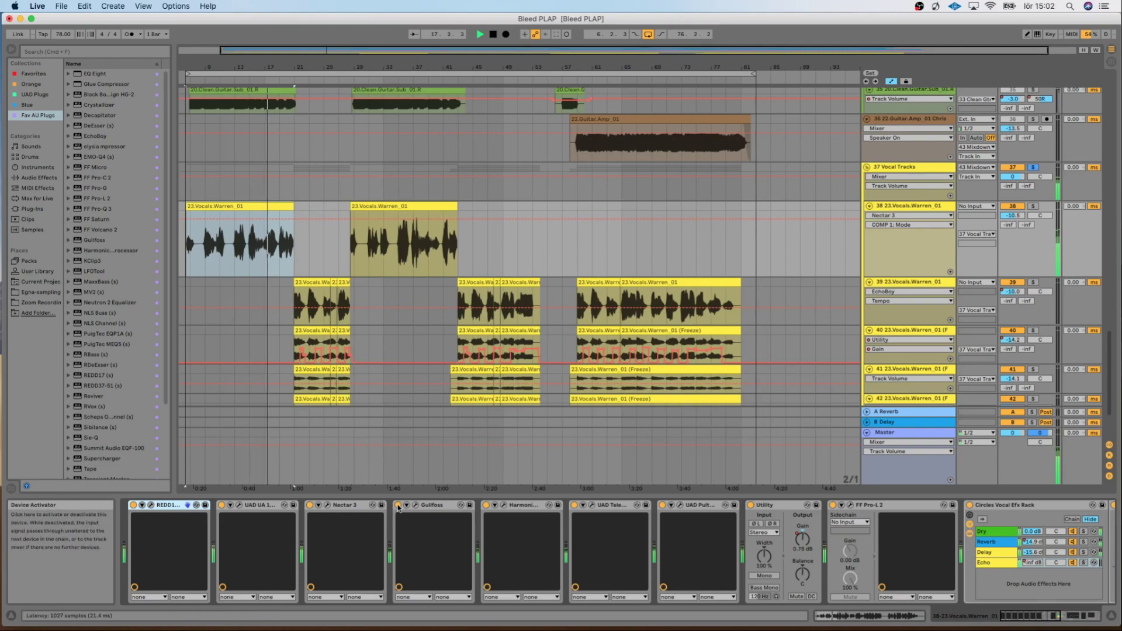
click(398, 506)
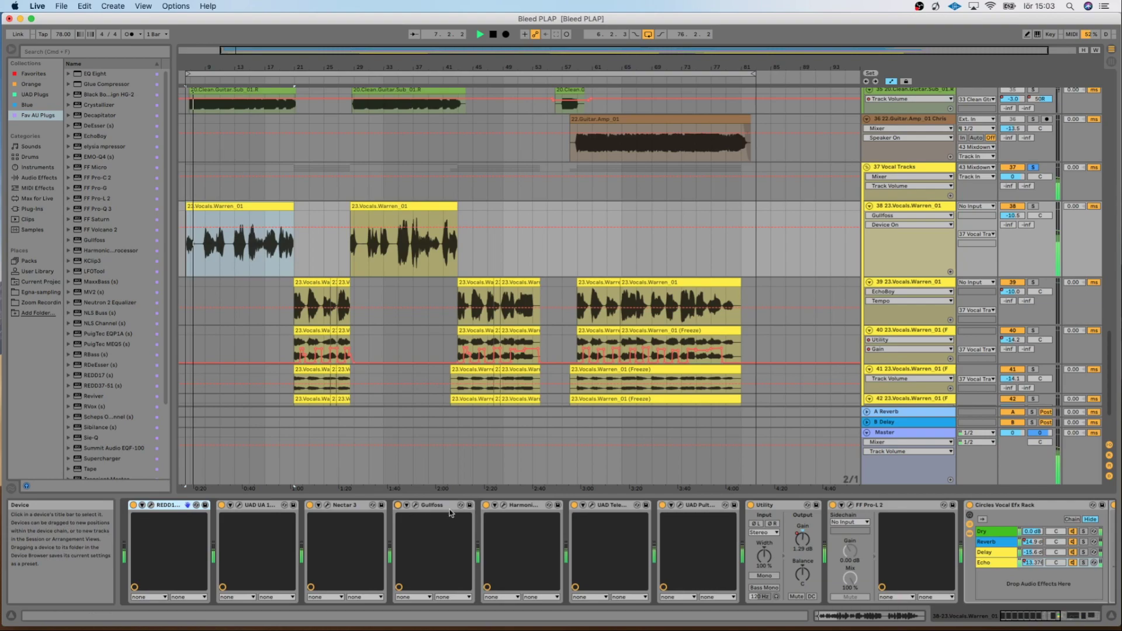
- Inspect the Harmonics saturation processor and the UAD Teletronix LA-2 on vocal track 38, closing both windows
click(517, 506)
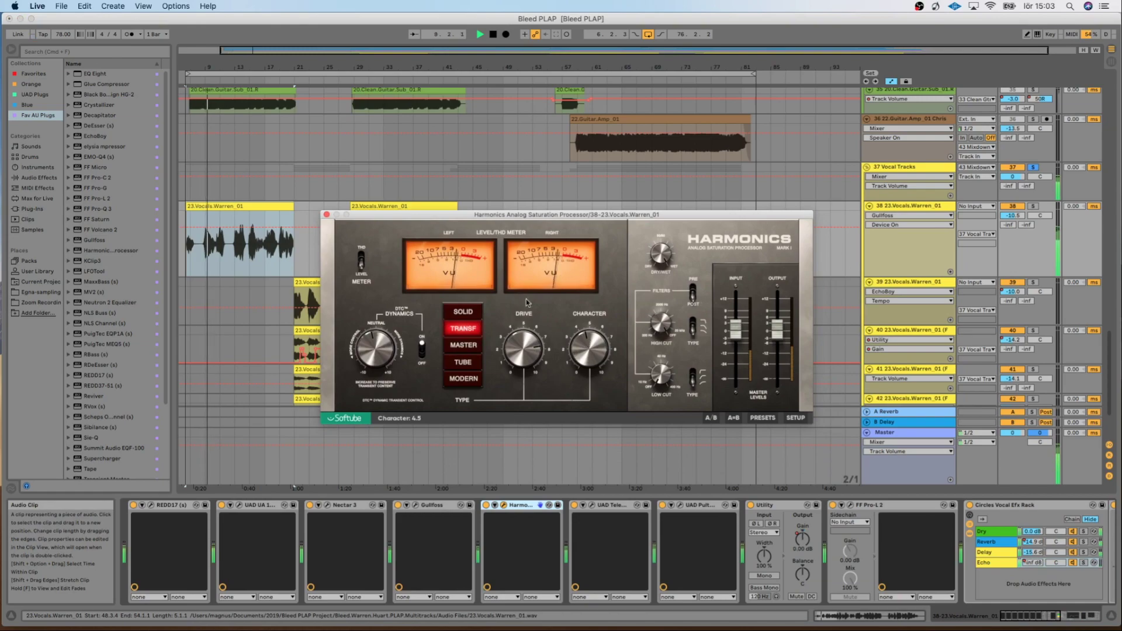
click(327, 215)
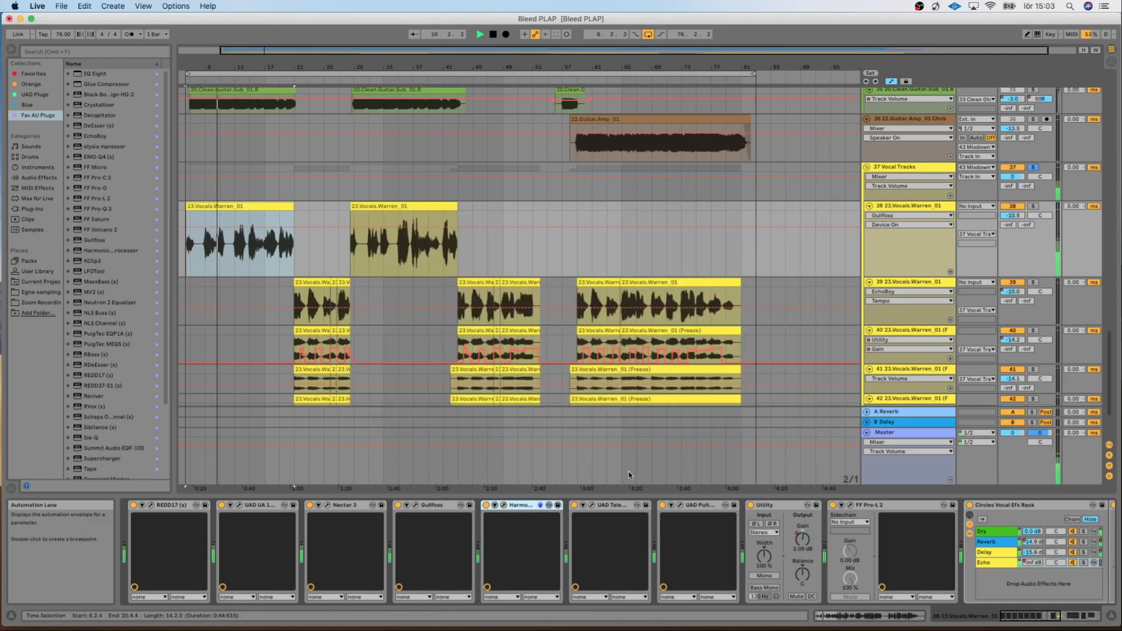
click(591, 508)
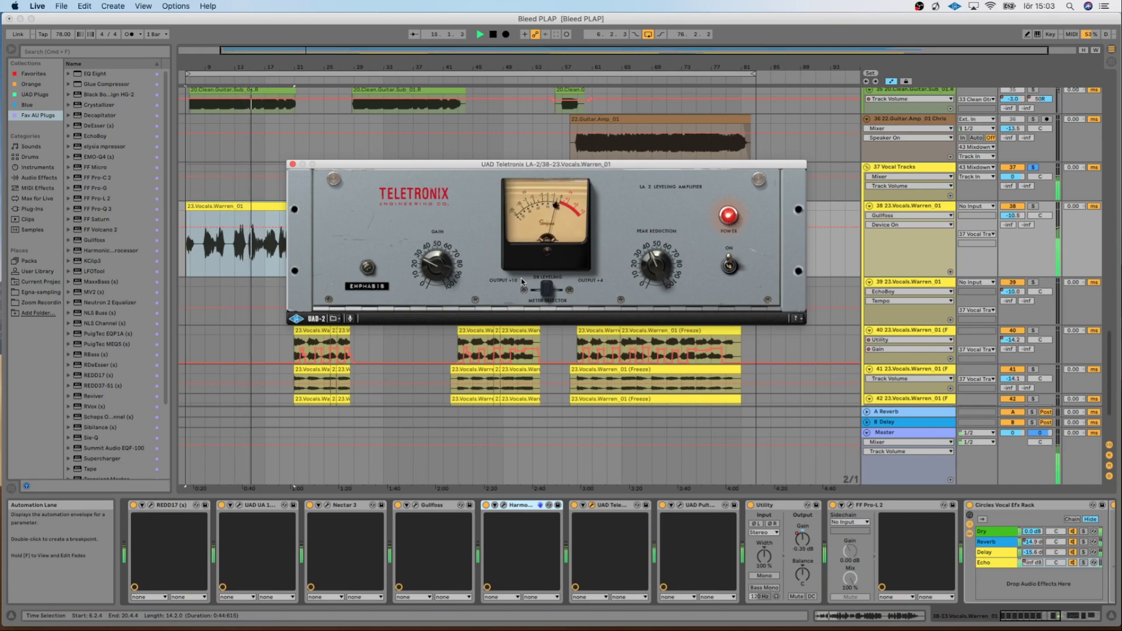
click(293, 166)
- Inspect the UAD Pultec EQP-1A and FF Pro-L 2 on vocal track 38, stopping playback and placing the insert mark at bar 11
click(680, 507)
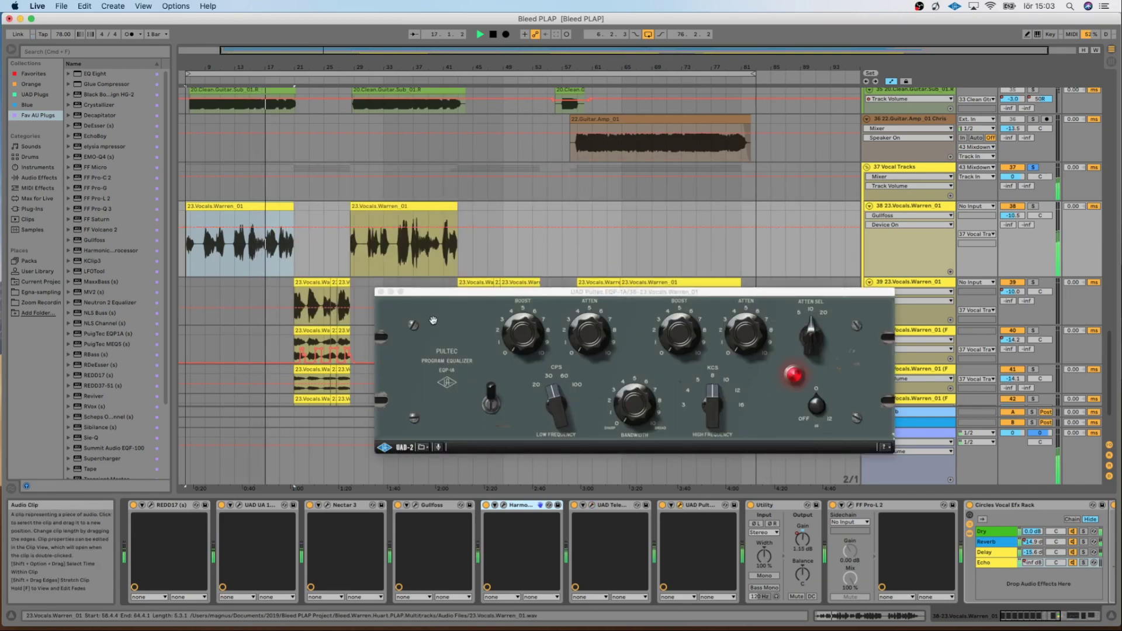
click(380, 292)
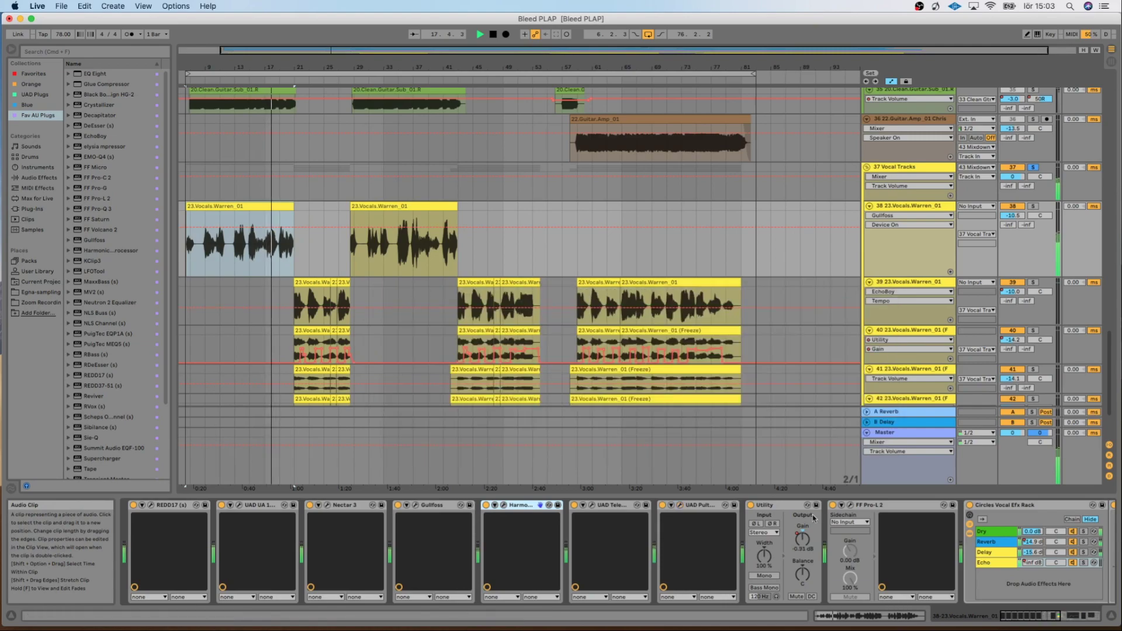
click(1022, 619)
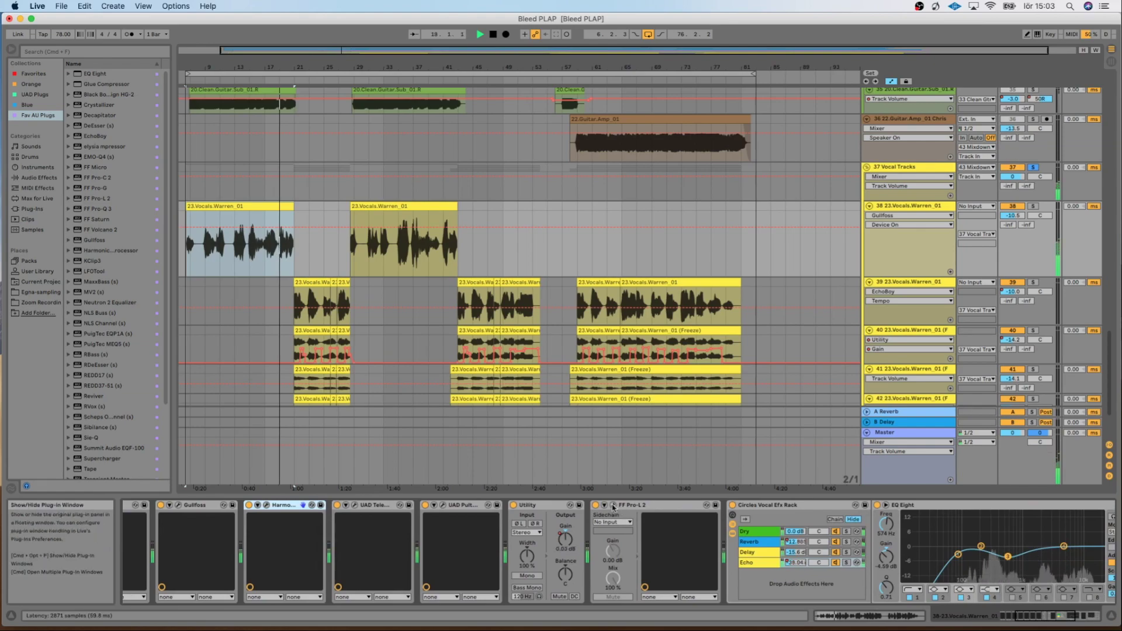
click(613, 506)
drag(618, 291, 568, 203)
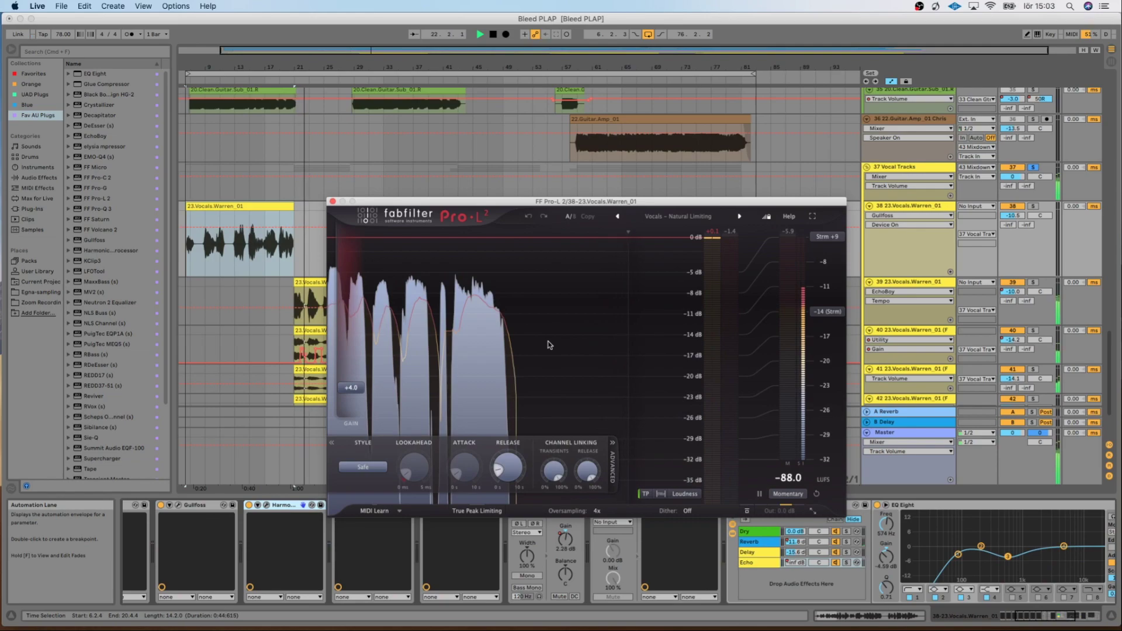
key(space)
click(216, 267)
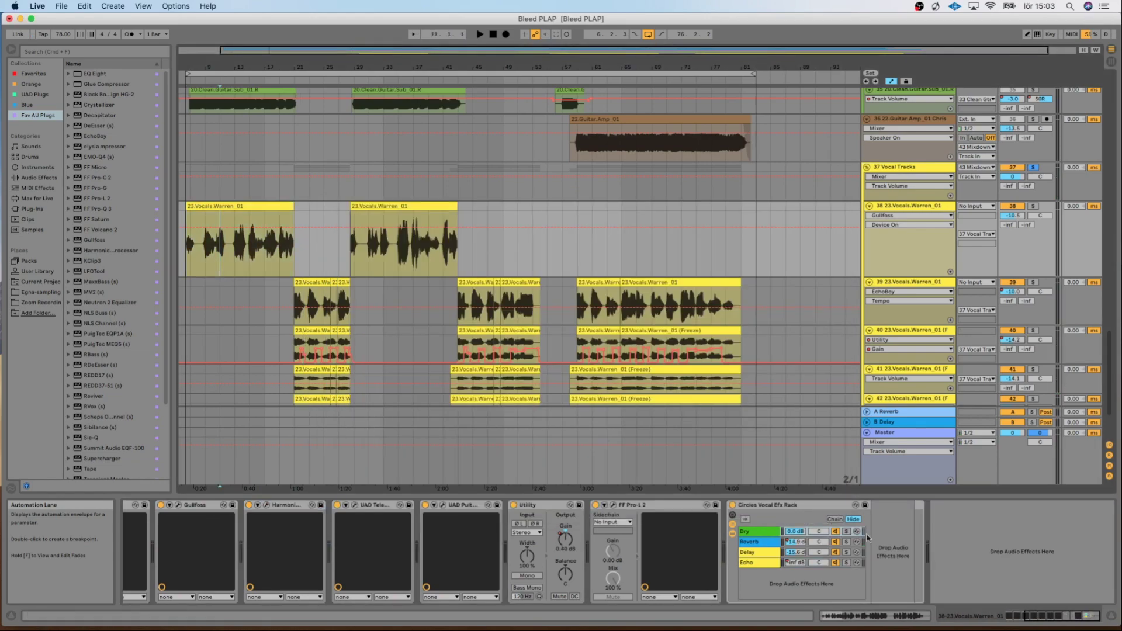
- Inspect the Circles Vocal Efx Rack's Reverb chain, viewing the TSAR-1 reverb window and the EQ Eight after it
click(749, 543)
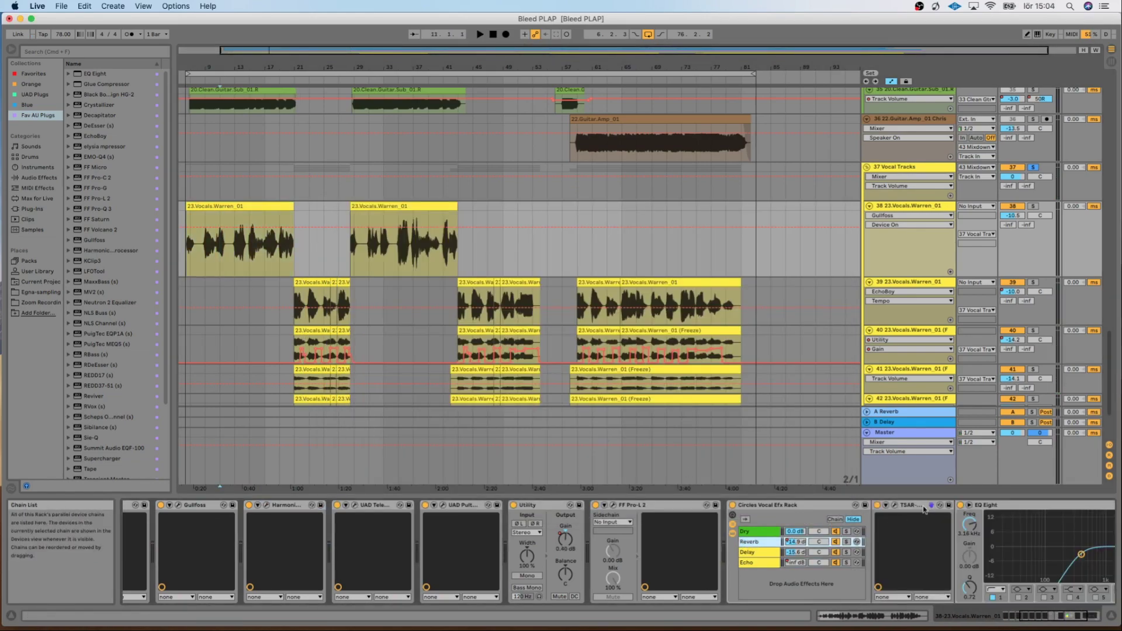
click(902, 509)
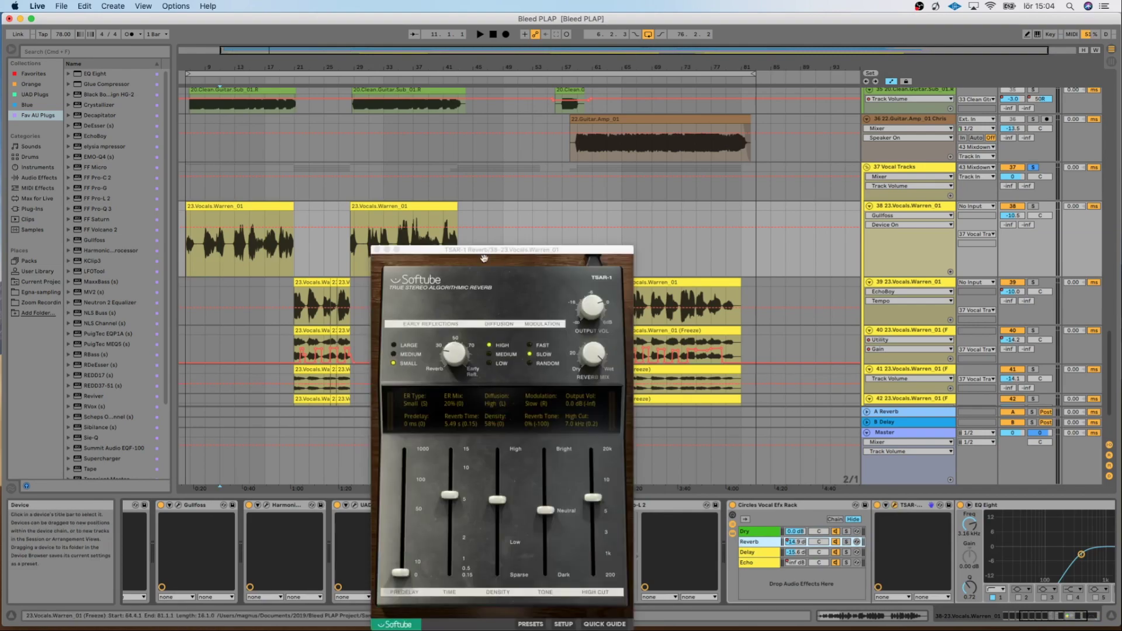
click(377, 250)
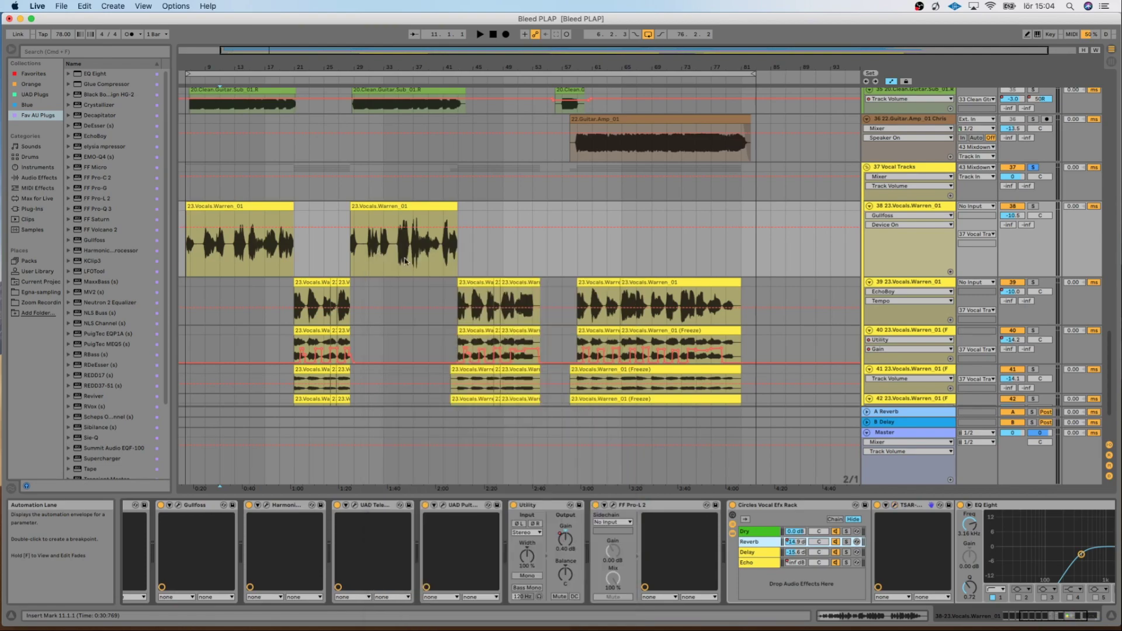
drag(1070, 619, 1077, 621)
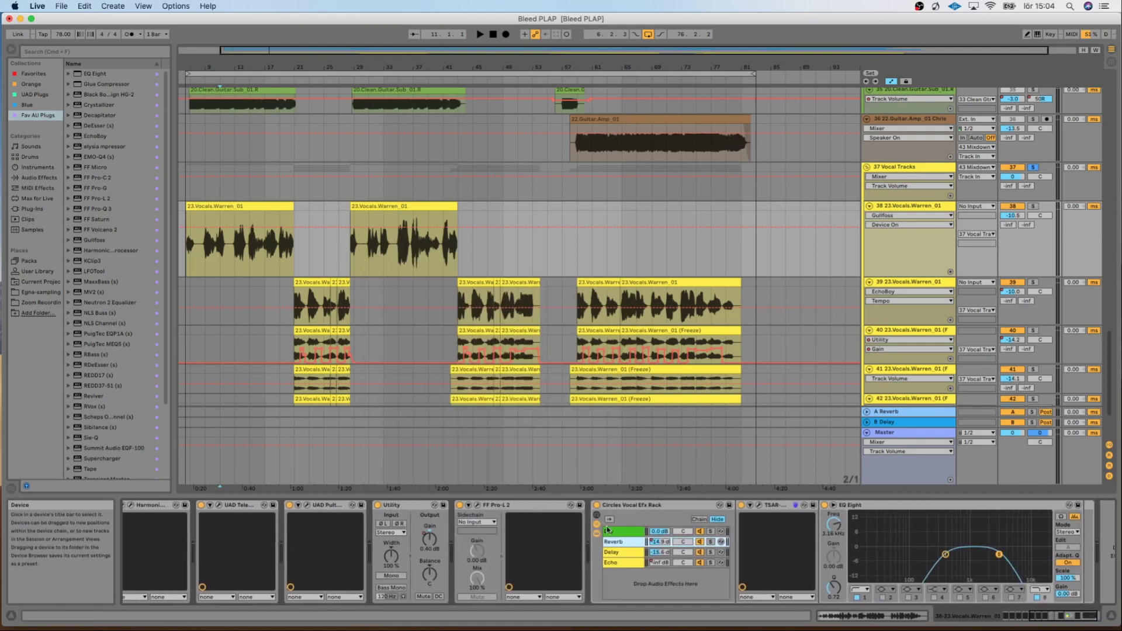
- Play the vocal and inspect the Circles Vocal Efx Rack's Delay chain, viewing and closing its EchoBoy window
key(space)
drag(659, 563, 659, 543)
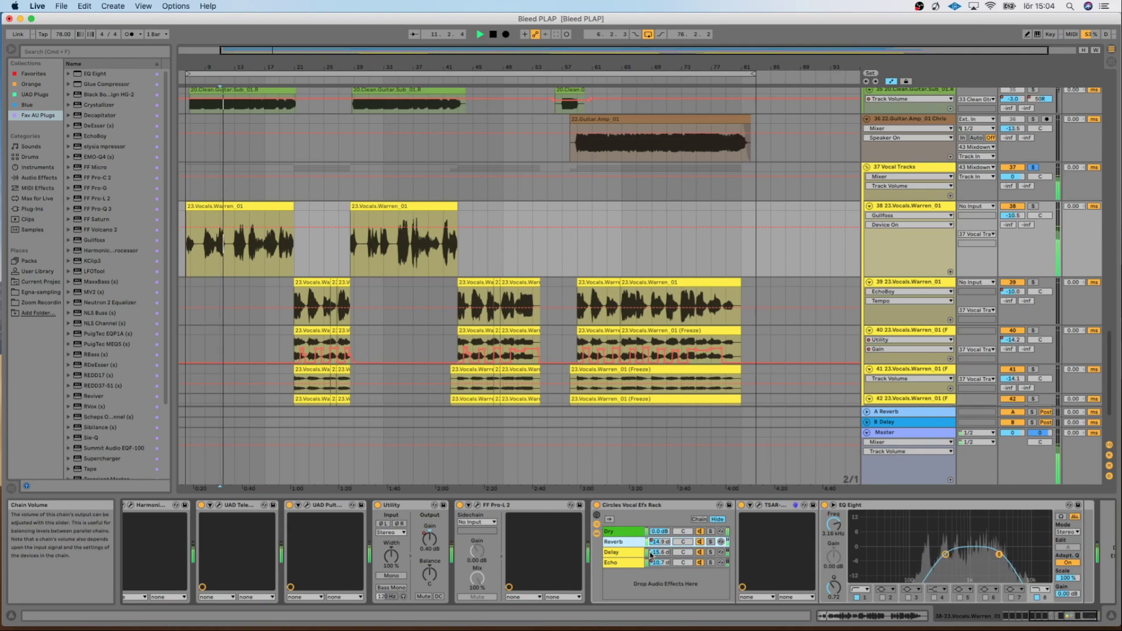
click(623, 553)
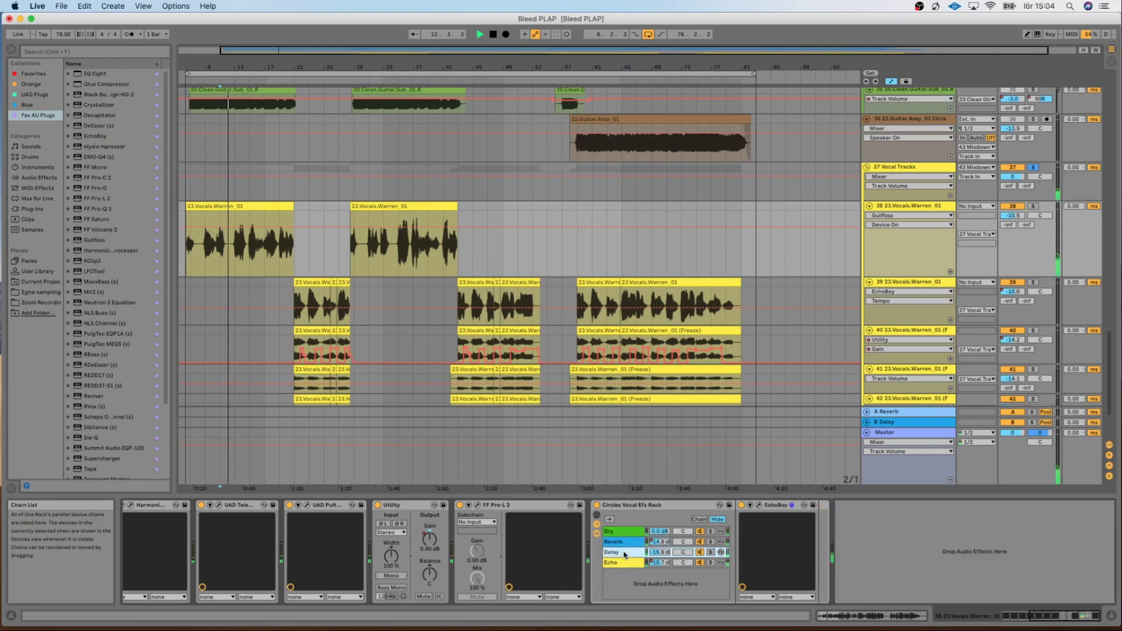
click(759, 504)
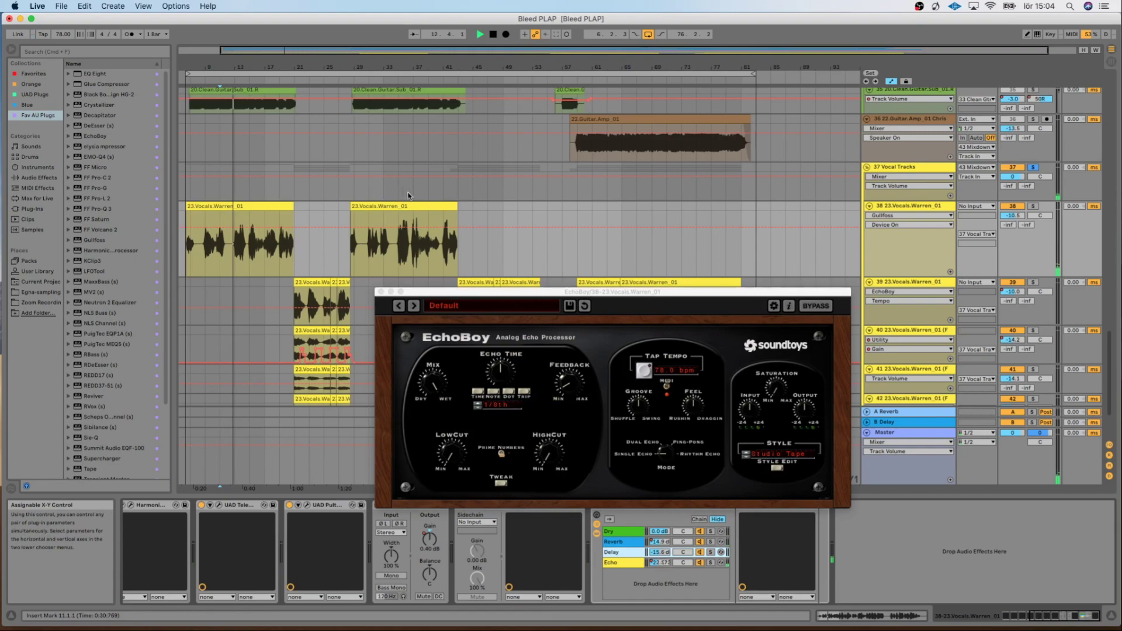
drag(522, 296, 527, 270)
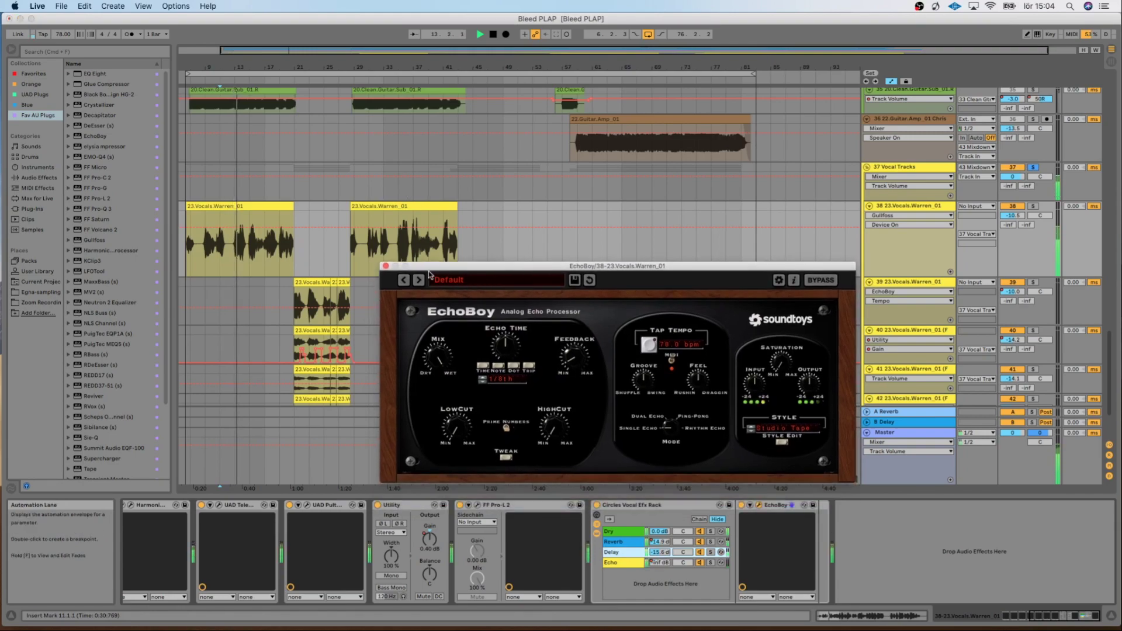
click(385, 267)
- Inspect the rack's Echo chain on track 38, viewing its EQ Eight and UAD Galaxy Tape Echo window, which is closed again
click(632, 562)
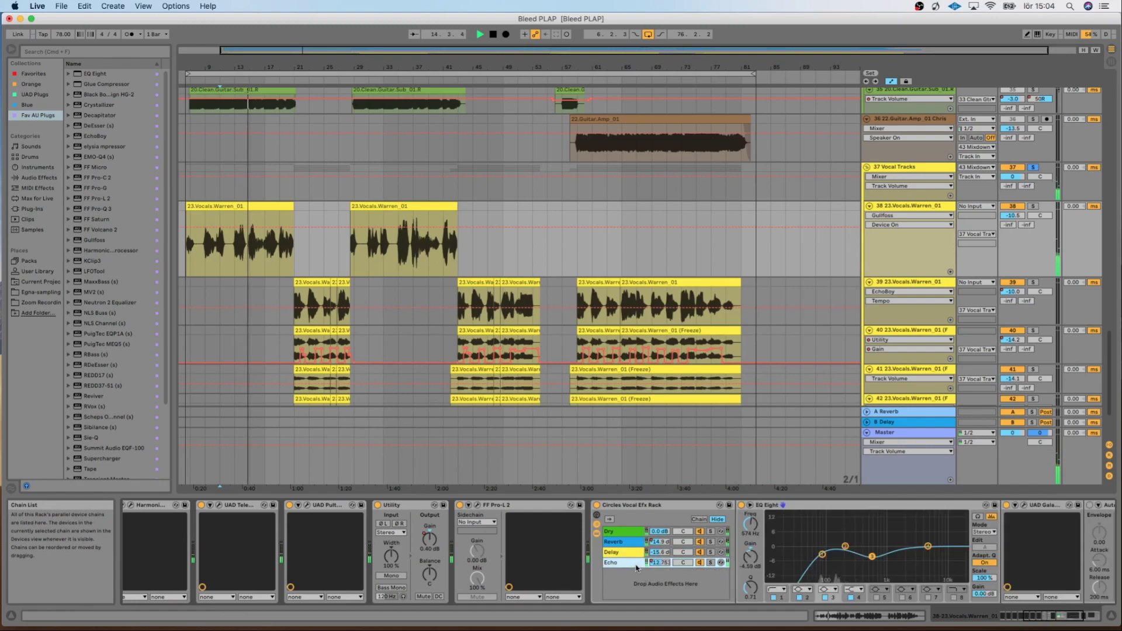
click(1025, 508)
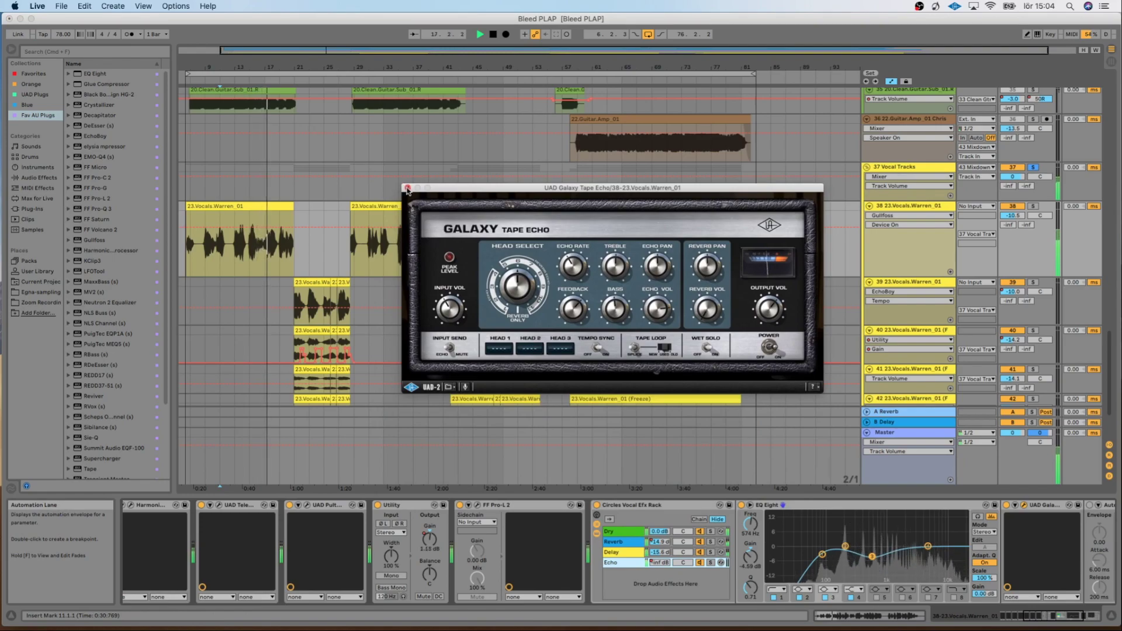
click(407, 188)
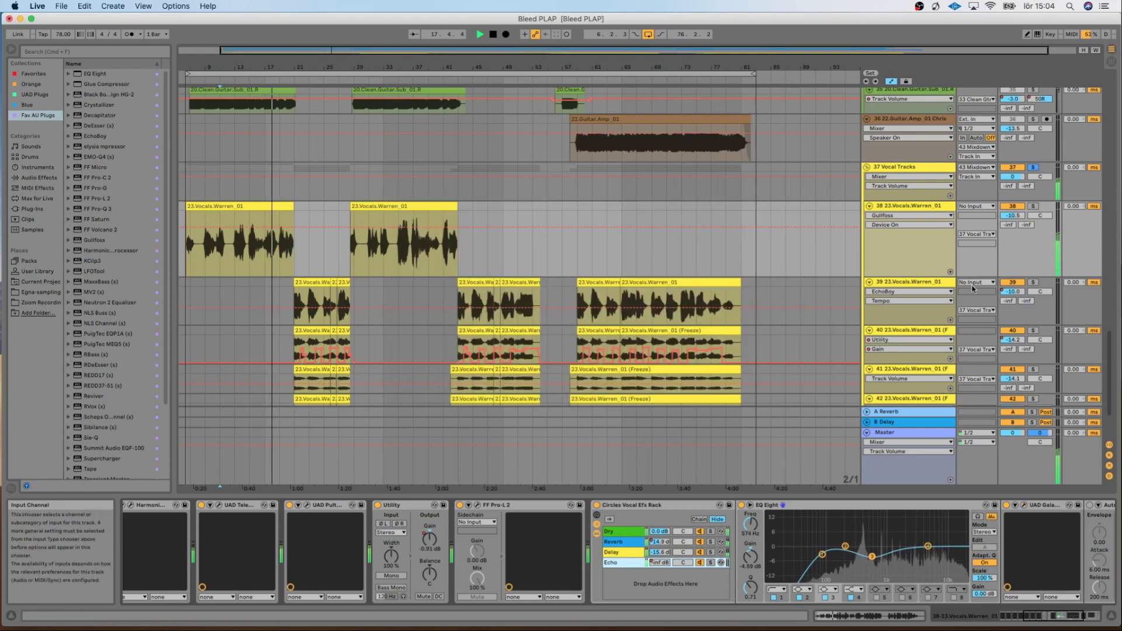
- Inspect vocal track 39's device chain, watching Vocal Rider while its first clip plays, closing the window and stopping playback
click(917, 285)
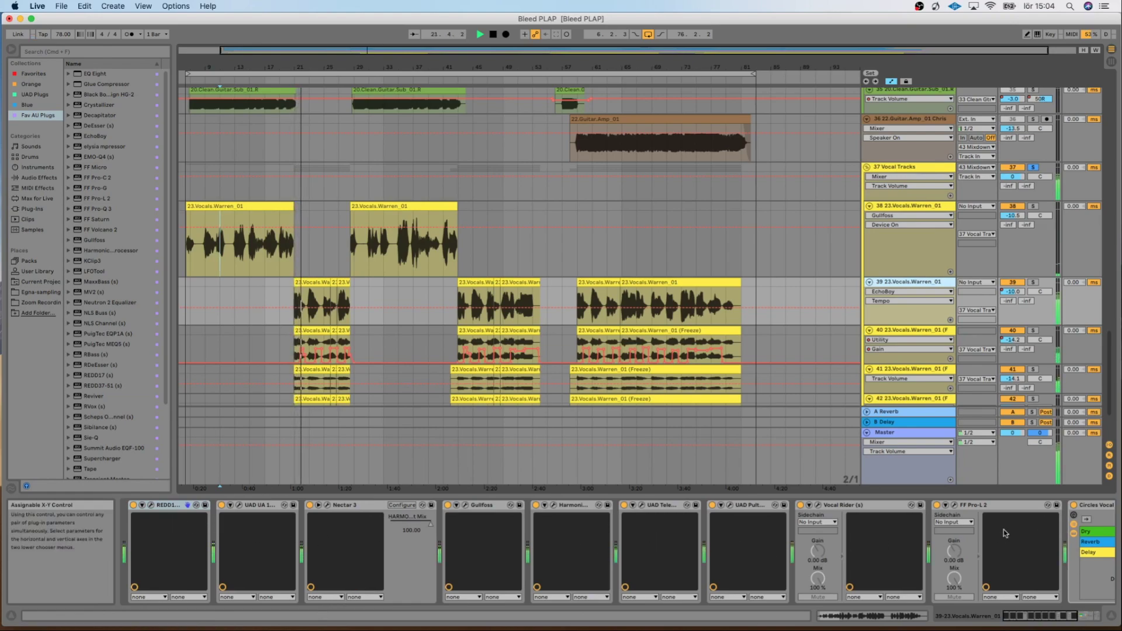
scroll(887, 540, right, 3)
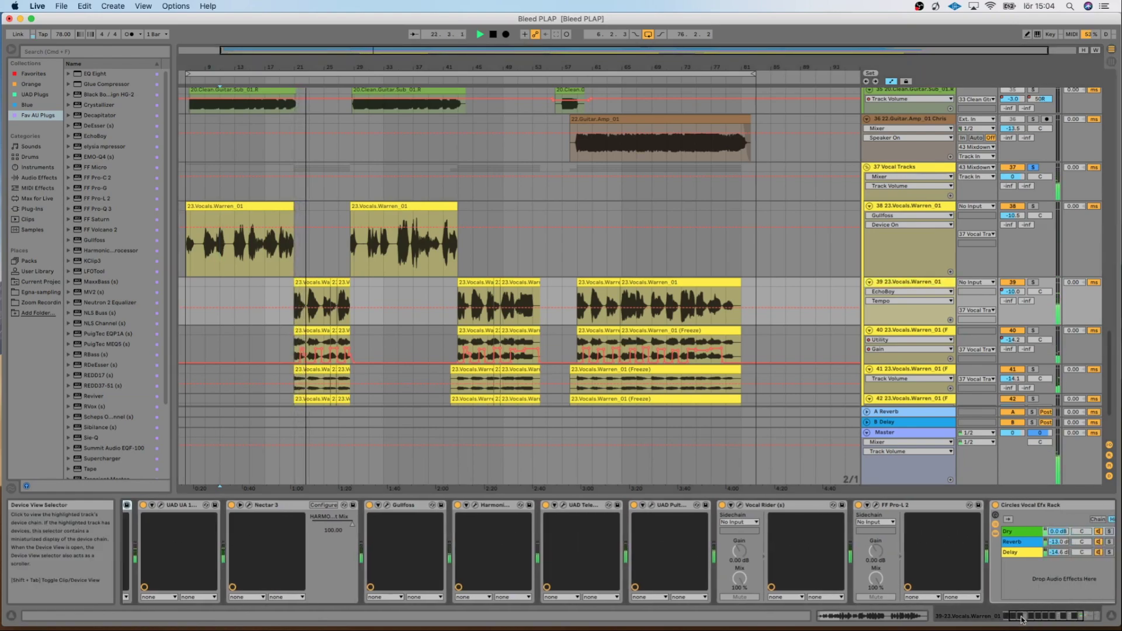
key(space)
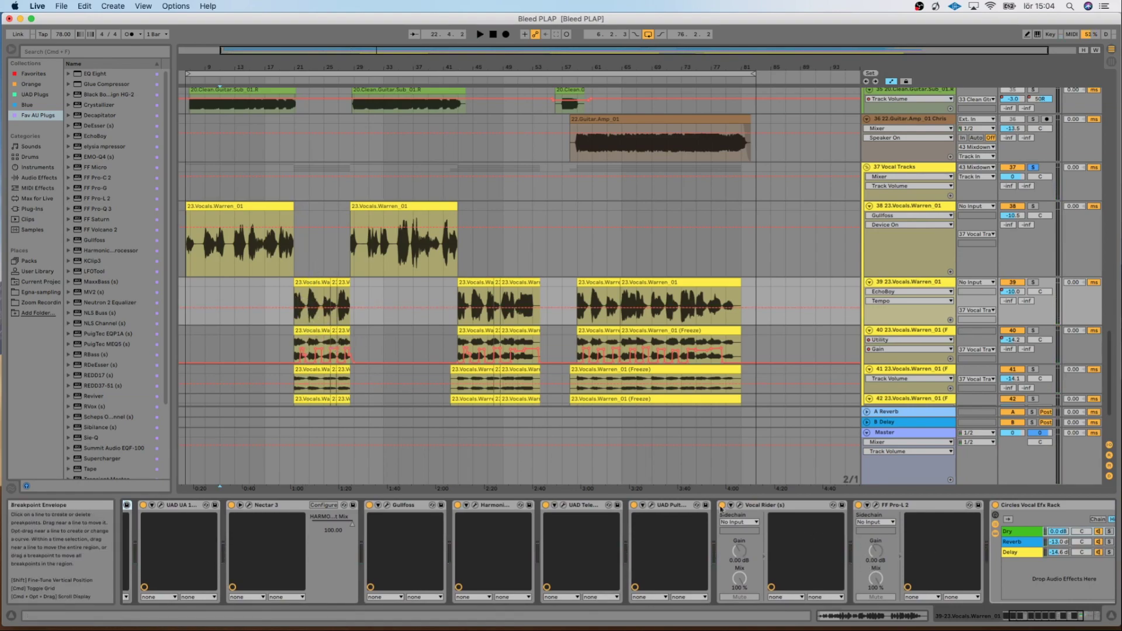
click(740, 507)
key(space)
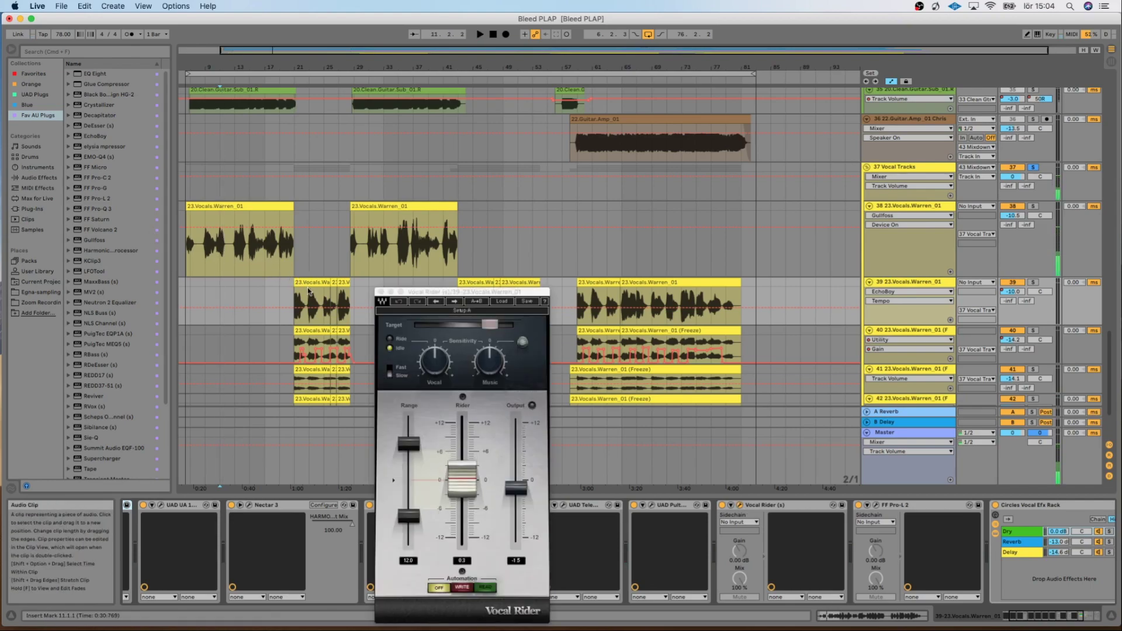
click(308, 284)
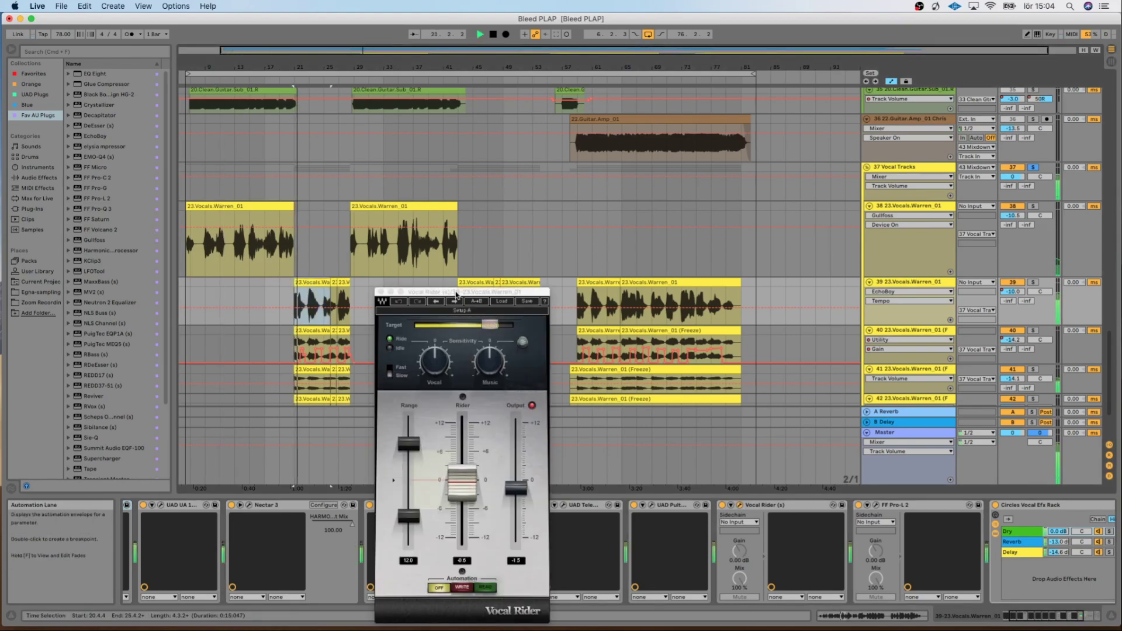
drag(456, 296, 448, 261)
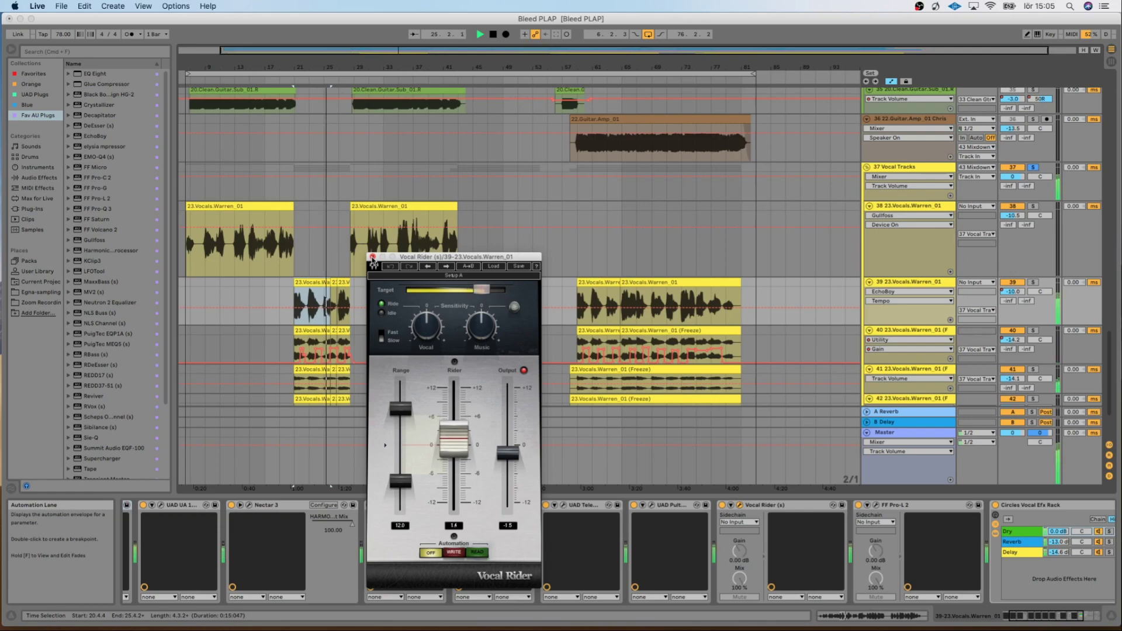
click(372, 257)
key(space)
scroll(829, 565, right, 5)
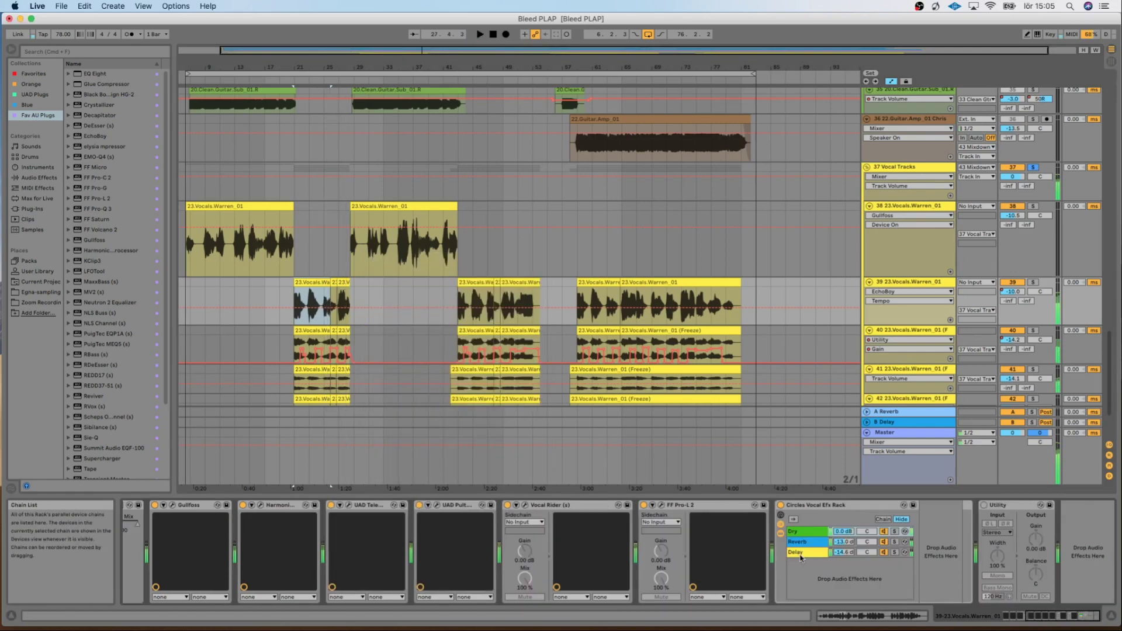
- Inspect vocal track 40's Utility gain automation and effects rack, placing the insert mark at bar 21
click(908, 332)
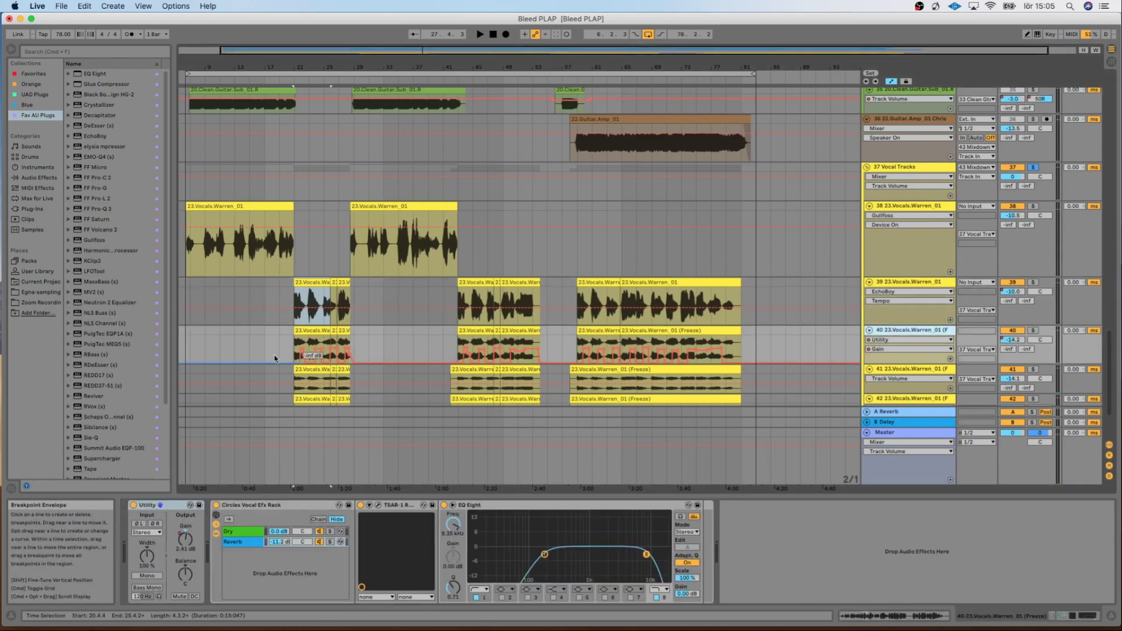
click(291, 353)
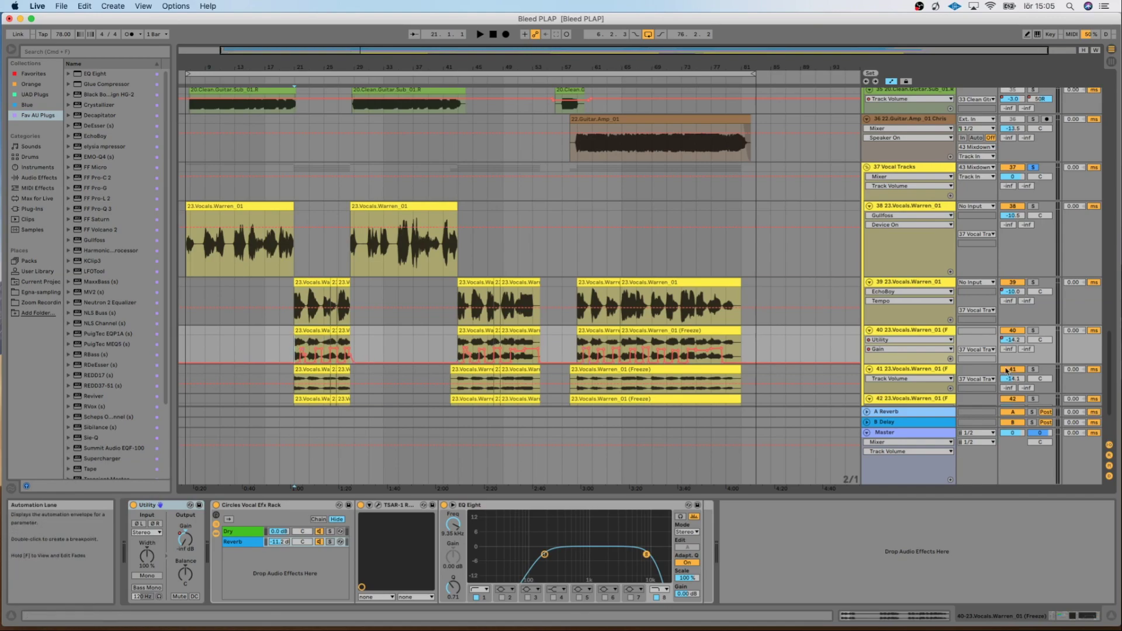
scroll(530, 358, down, 3)
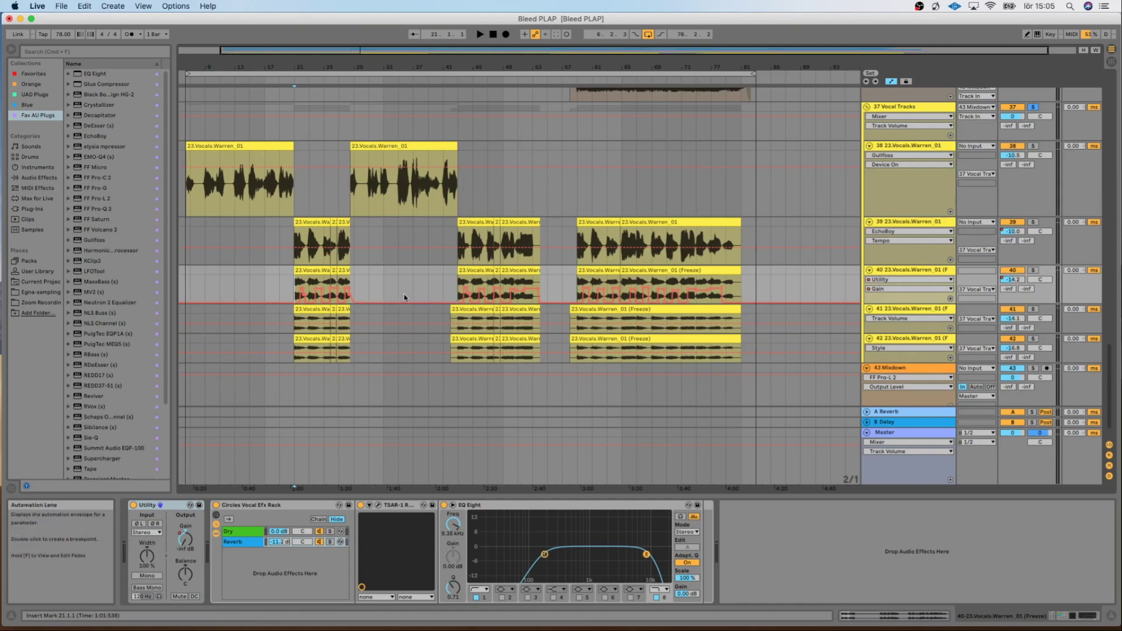
- Inspect the pitch correction settings in Nectar 3 on vocal track 39, closing the window
click(386, 245)
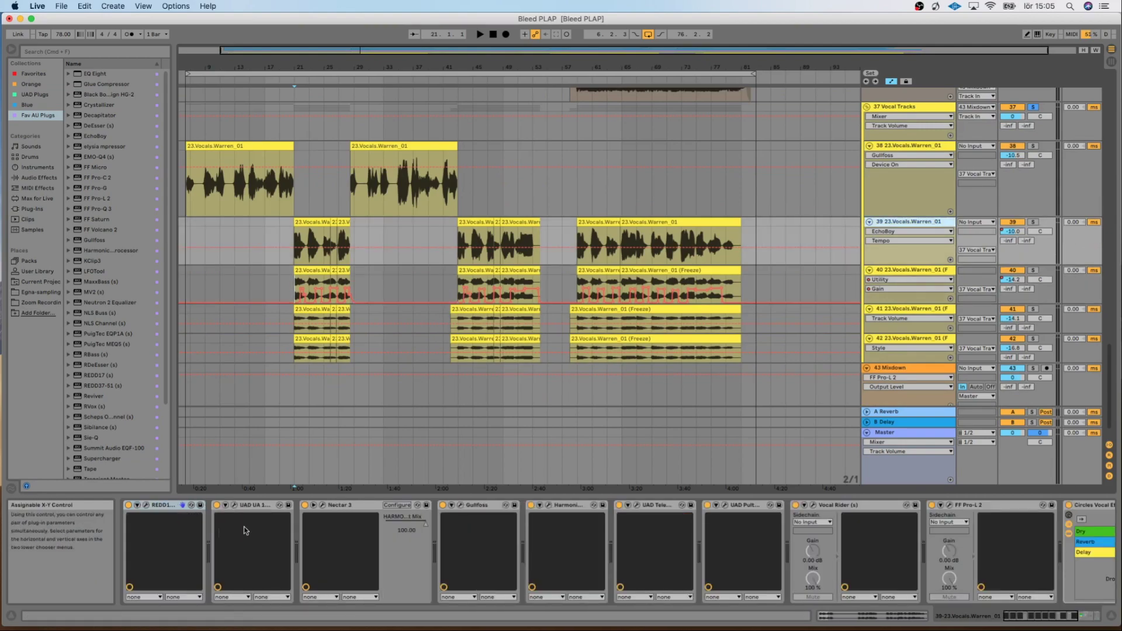
click(322, 505)
drag(938, 240, 1016, 241)
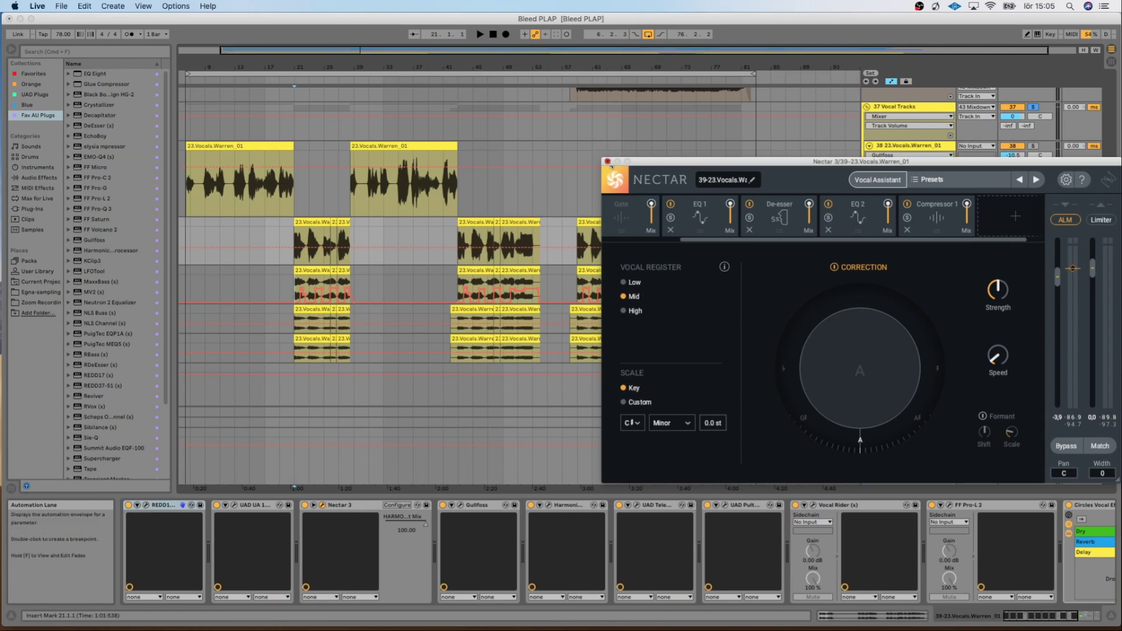
click(608, 162)
- Solo vocal track 40 and listen to it from bar 21, stopping playback and releasing the solo
click(746, 301)
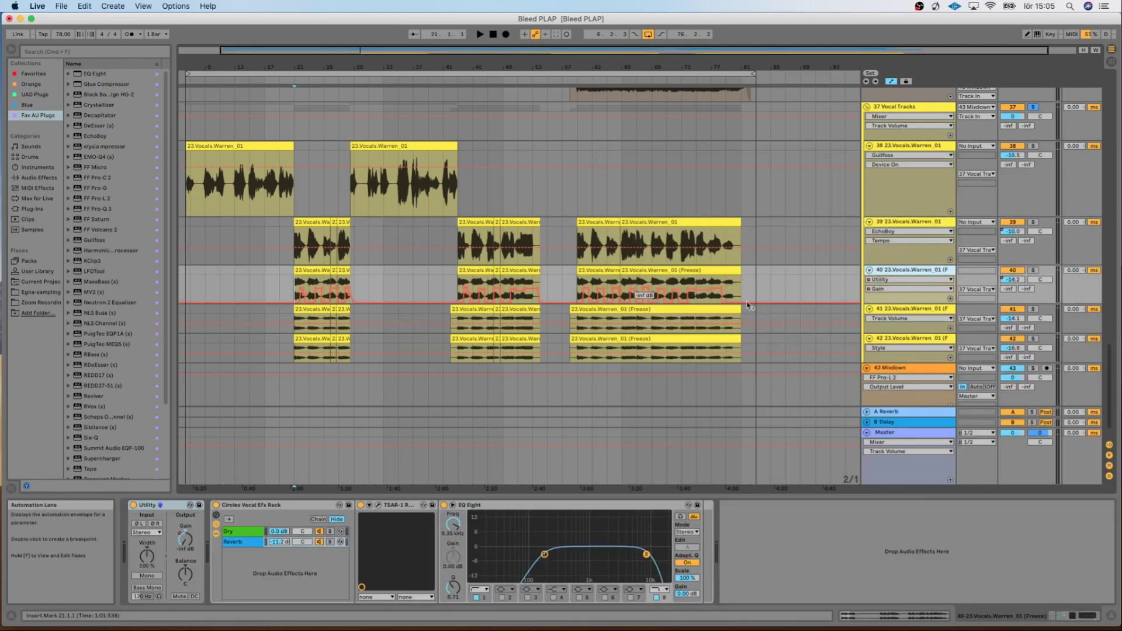
click(1032, 269)
key(space)
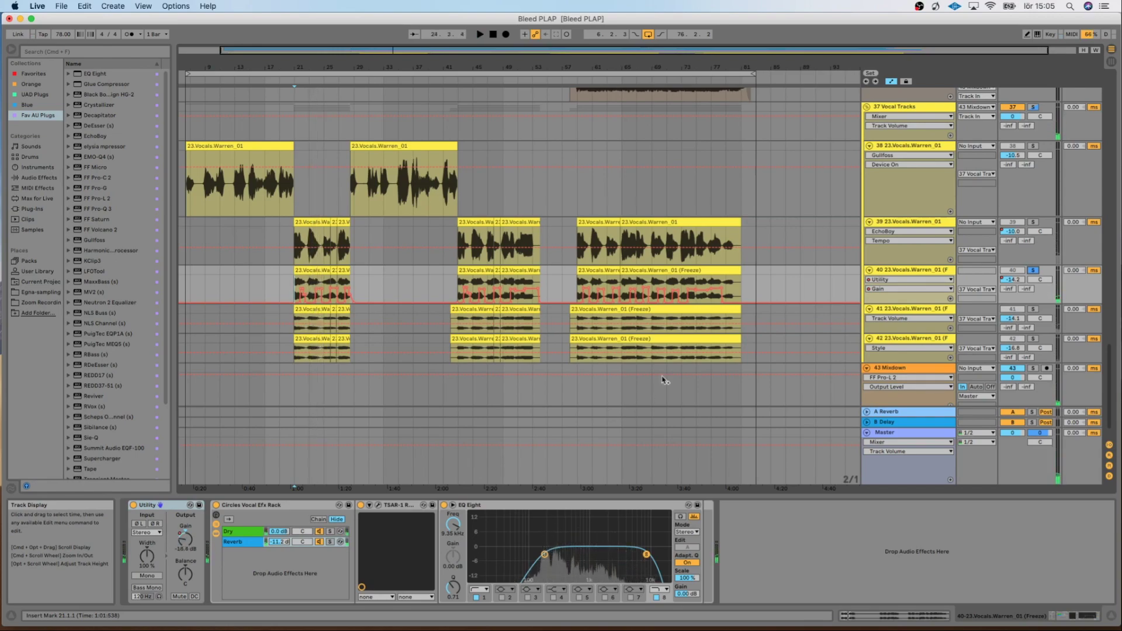
key(space)
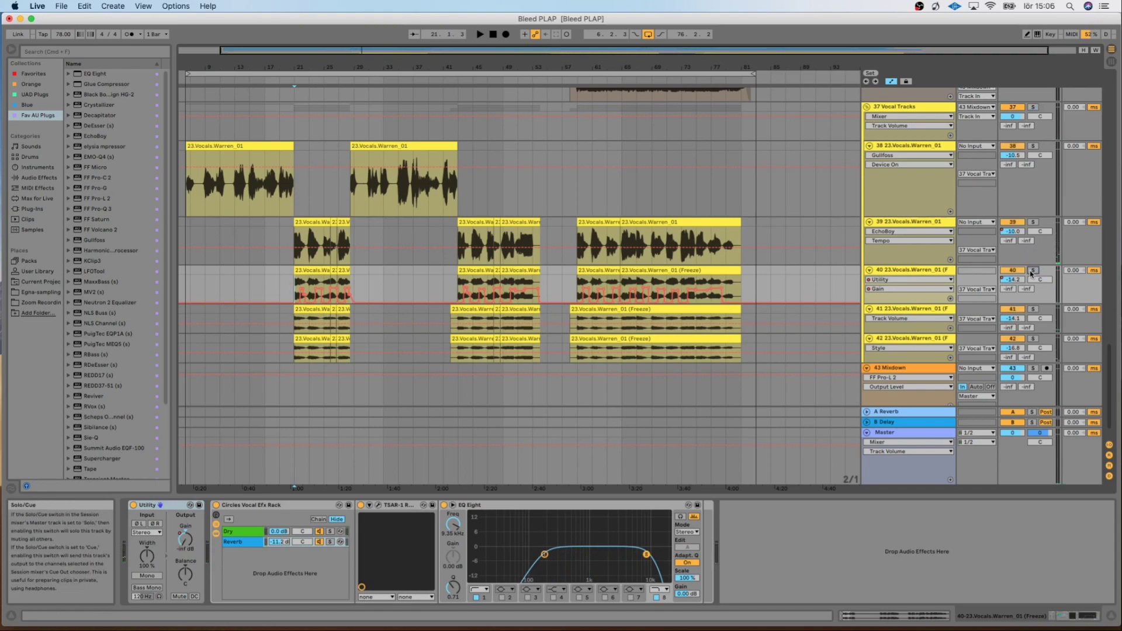
- Solo vocal track 41 during playback and inspect its VocalSynth 2 window, closing it and stopping playback
click(1033, 309)
key(space)
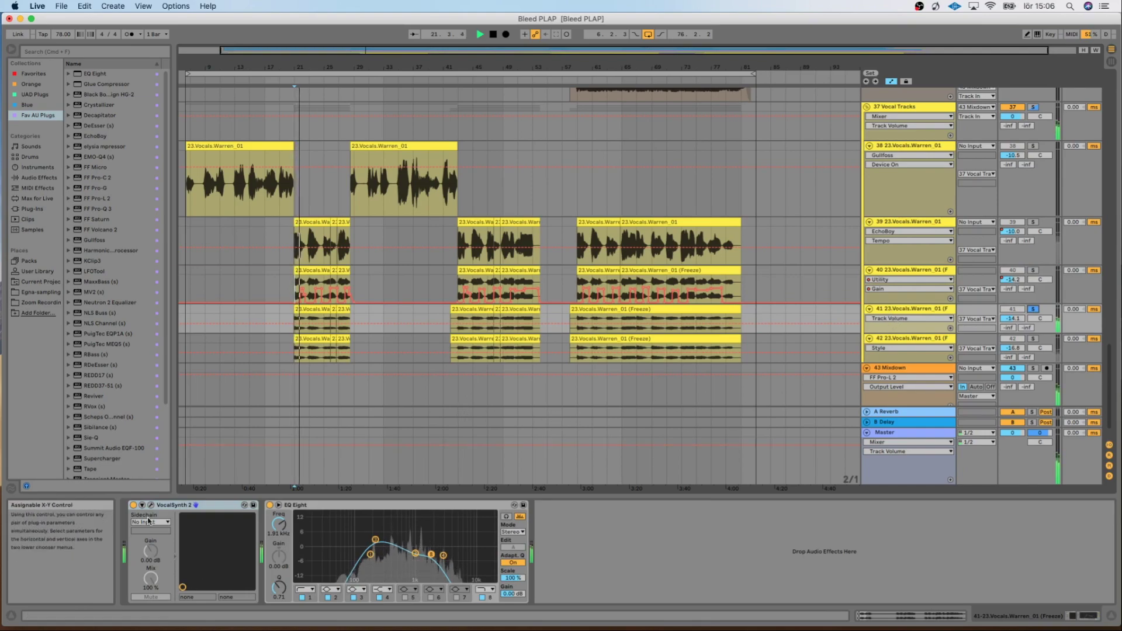
click(239, 524)
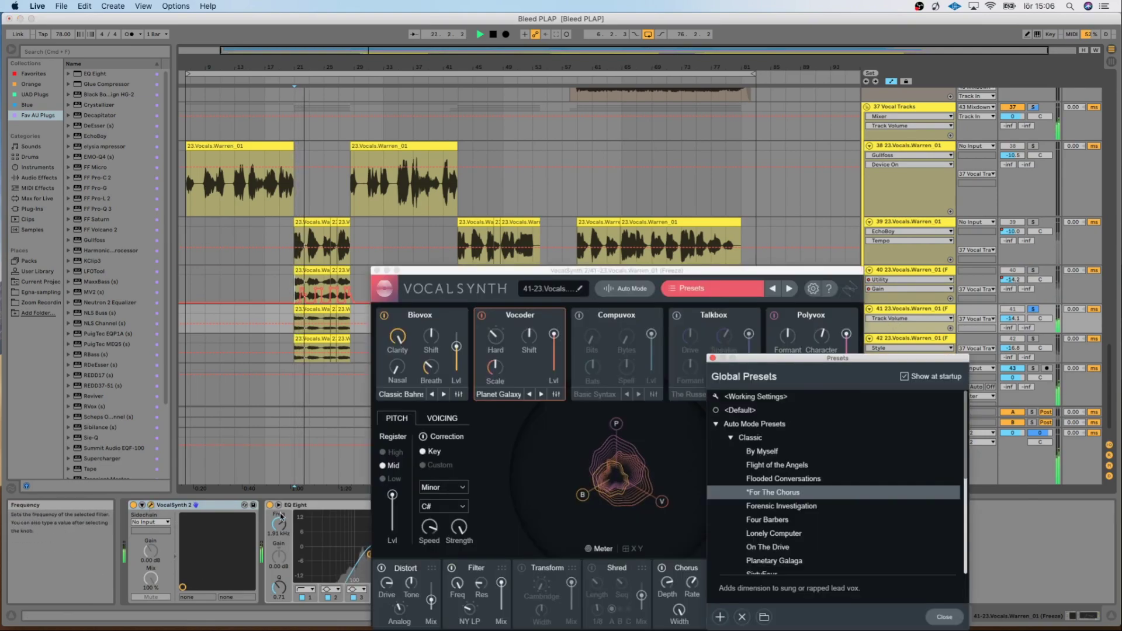
drag(509, 272, 460, 224)
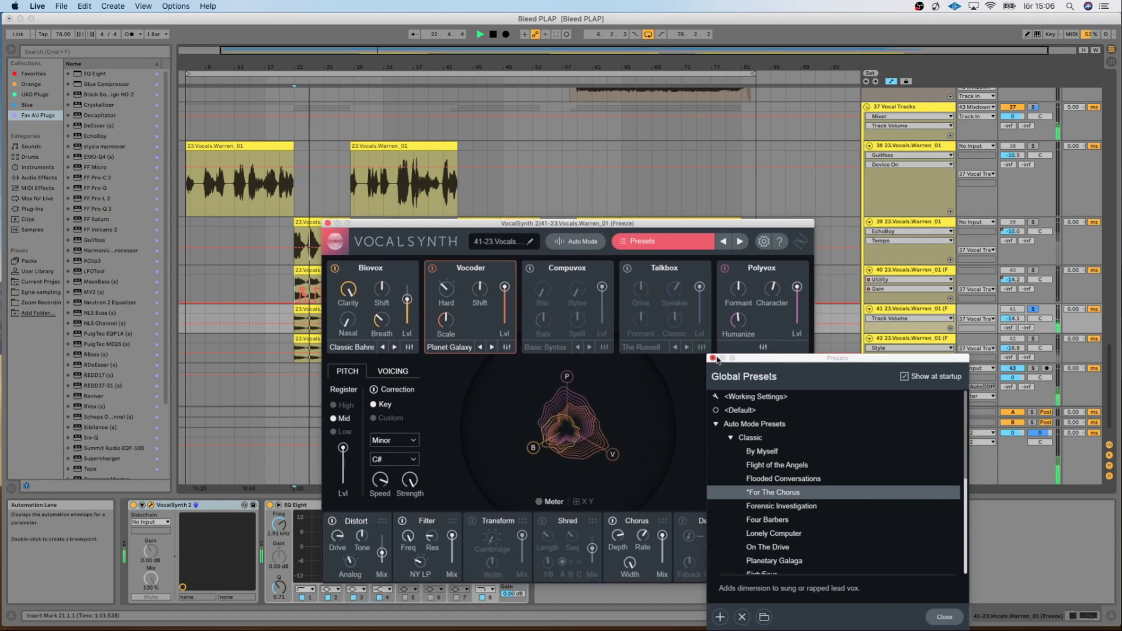
drag(377, 244, 368, 191)
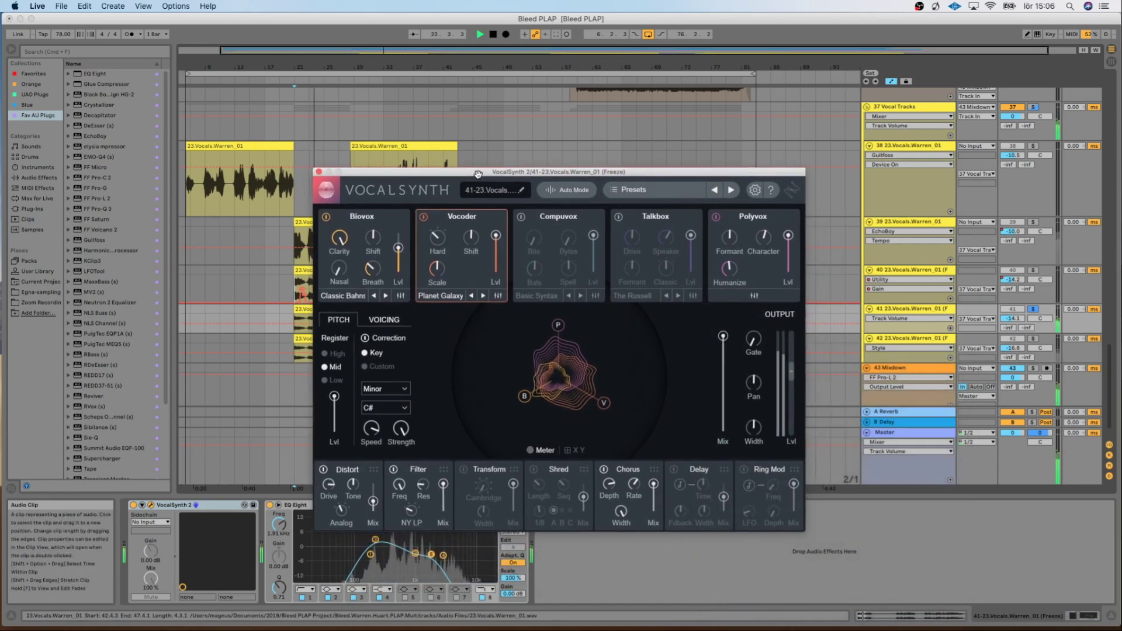
click(318, 172)
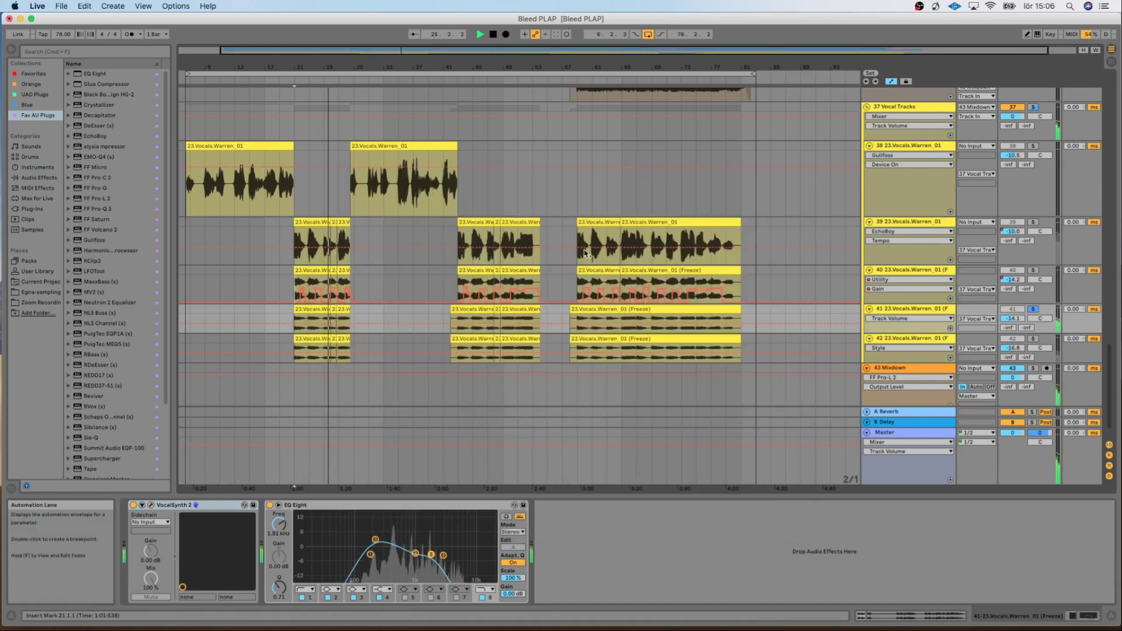
key(space)
- Play vocal track 42 soloed from bar 21 and inspect Nectar 3's Compressor and Pitch modules, closing the window
key(space)
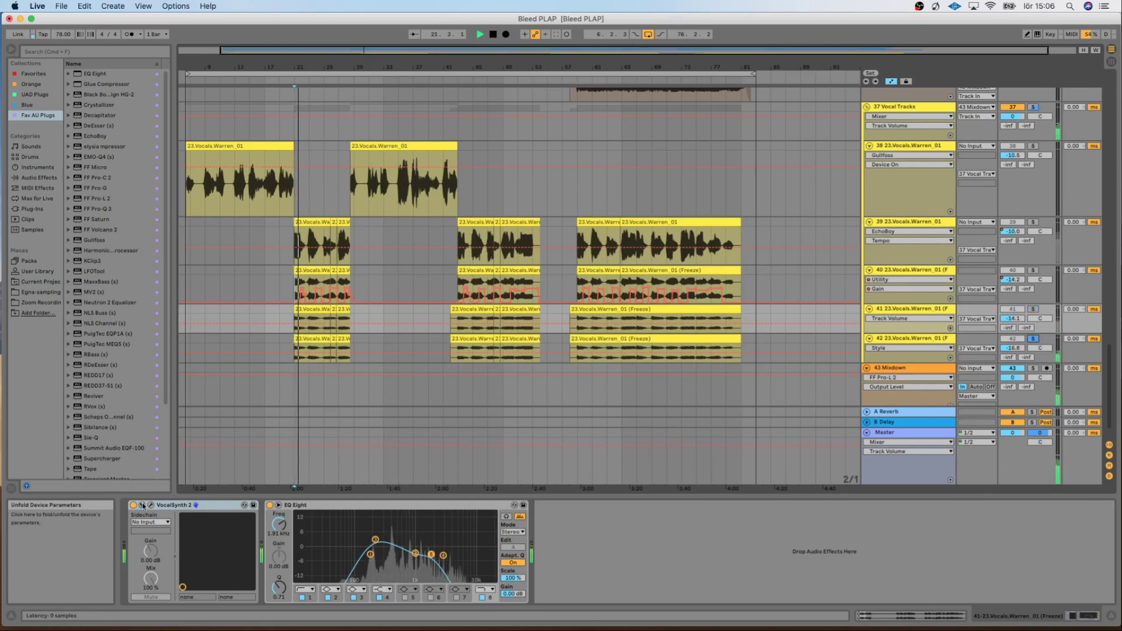
click(915, 342)
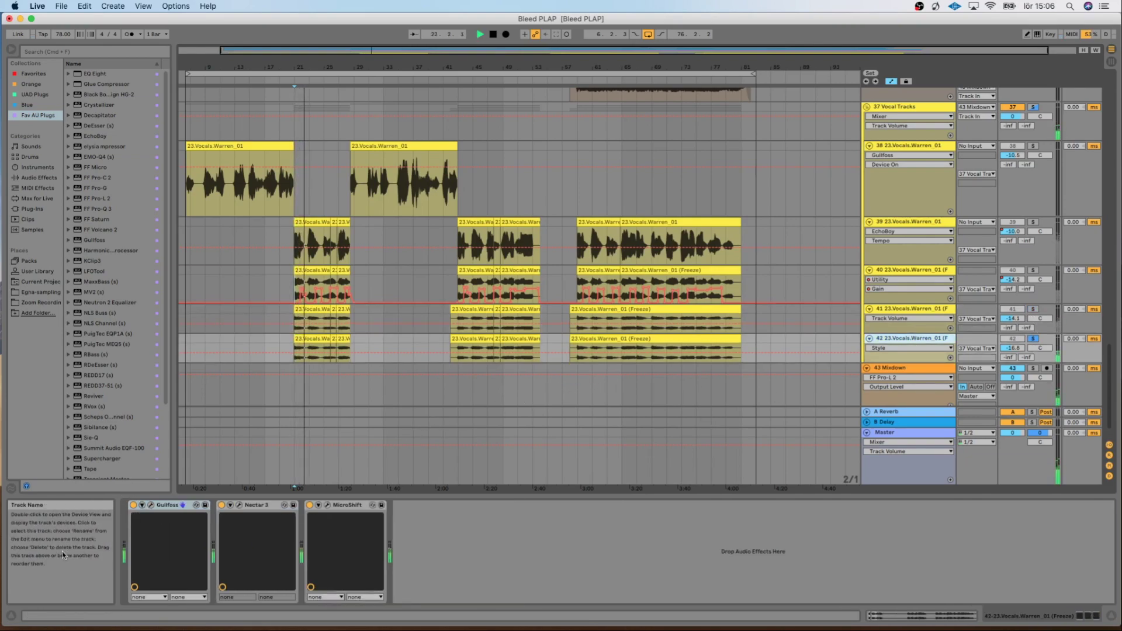
click(241, 506)
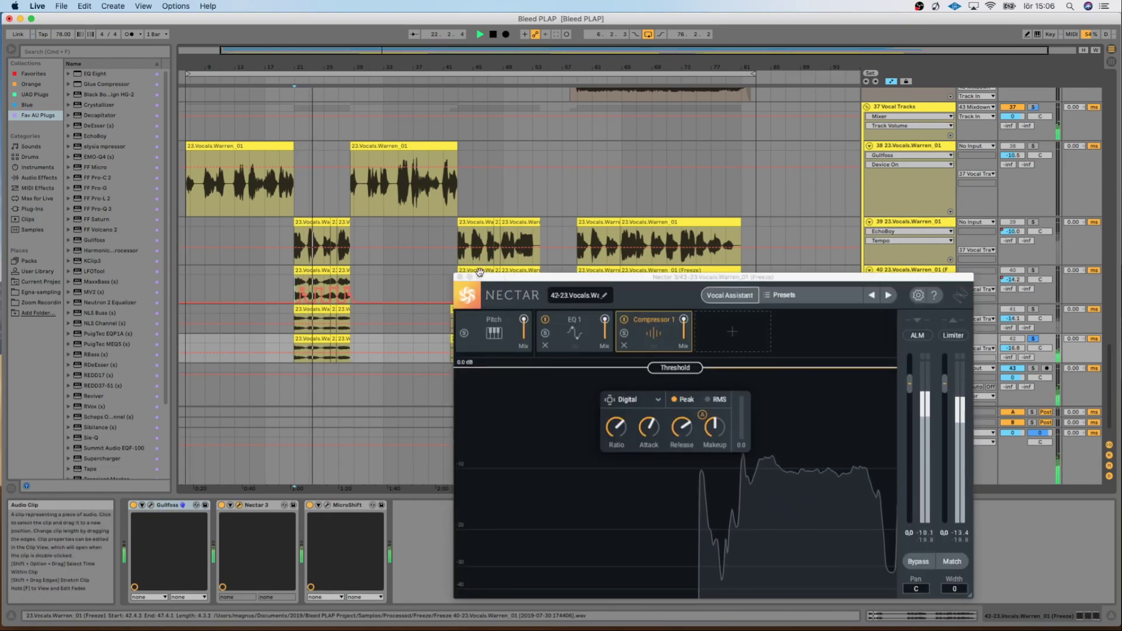
click(459, 277)
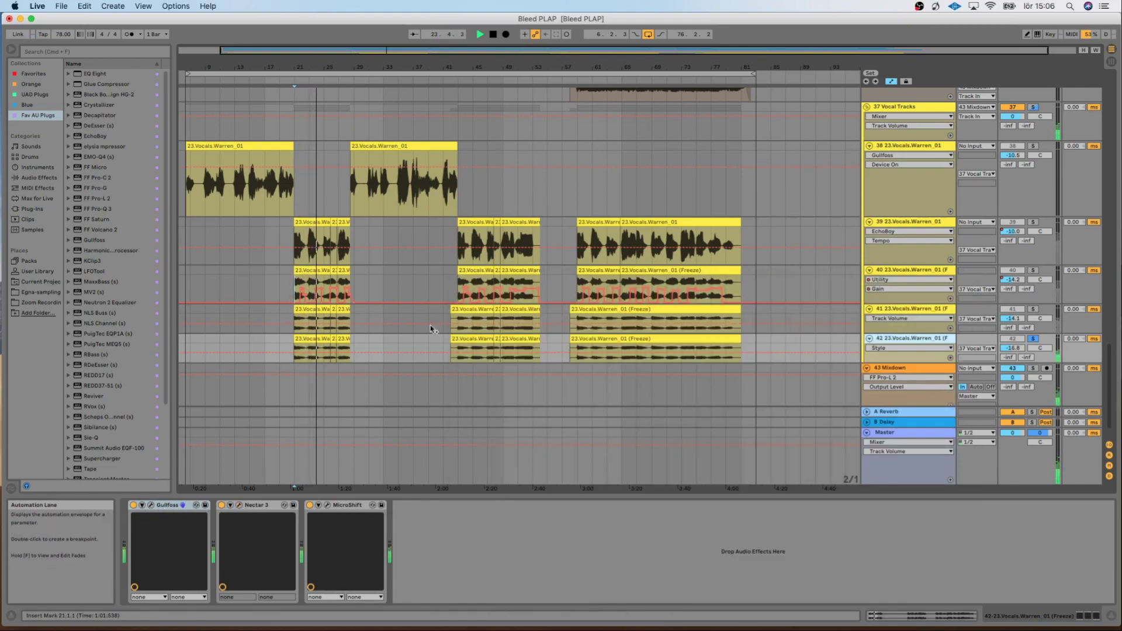
click(239, 504)
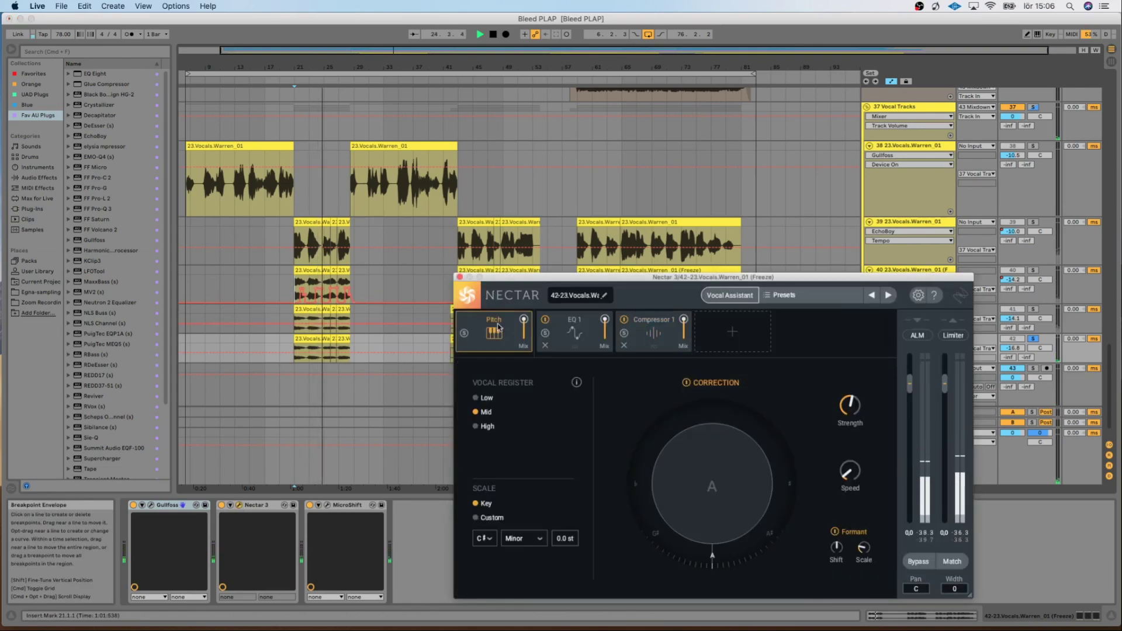
click(460, 277)
- Inspect the MicroShift window on vocal track 42, closing it, stopping playback and releasing the track's solo
click(328, 505)
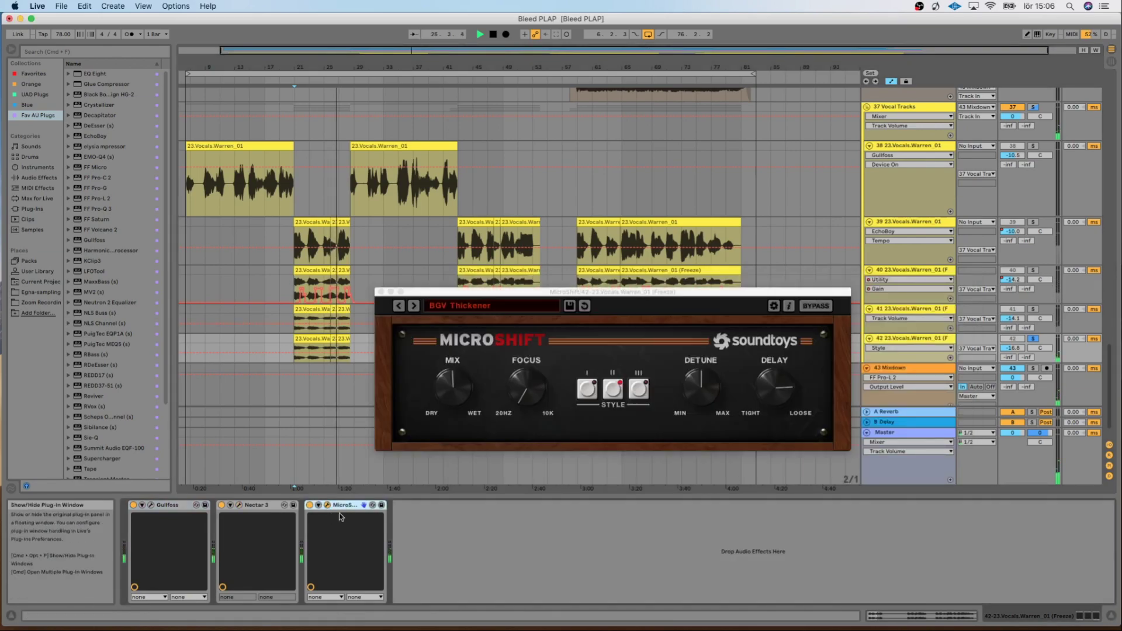
click(381, 291)
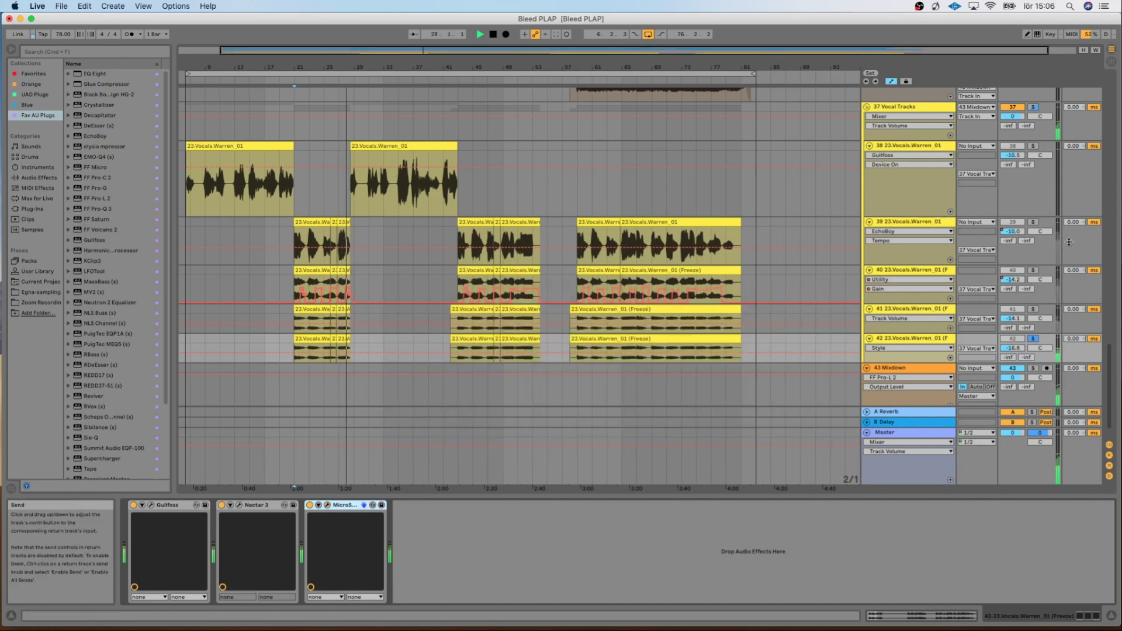
key(space)
click(1034, 339)
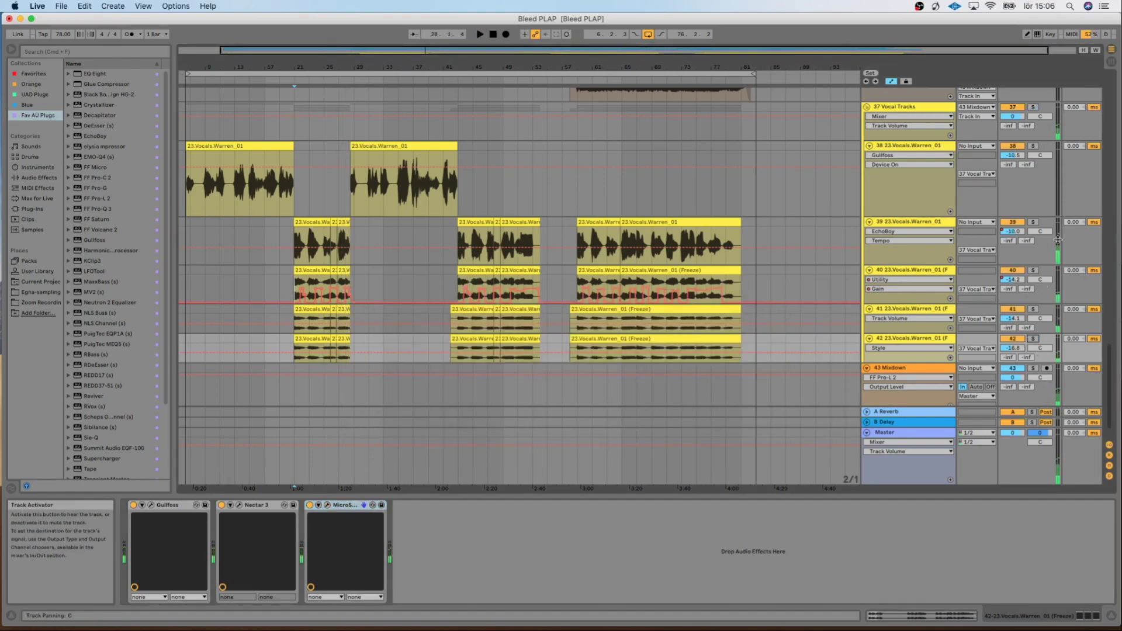
- Solo the 37 Vocal Tracks group and listen to the combined vocals, stopping playback
click(1032, 108)
key(space)
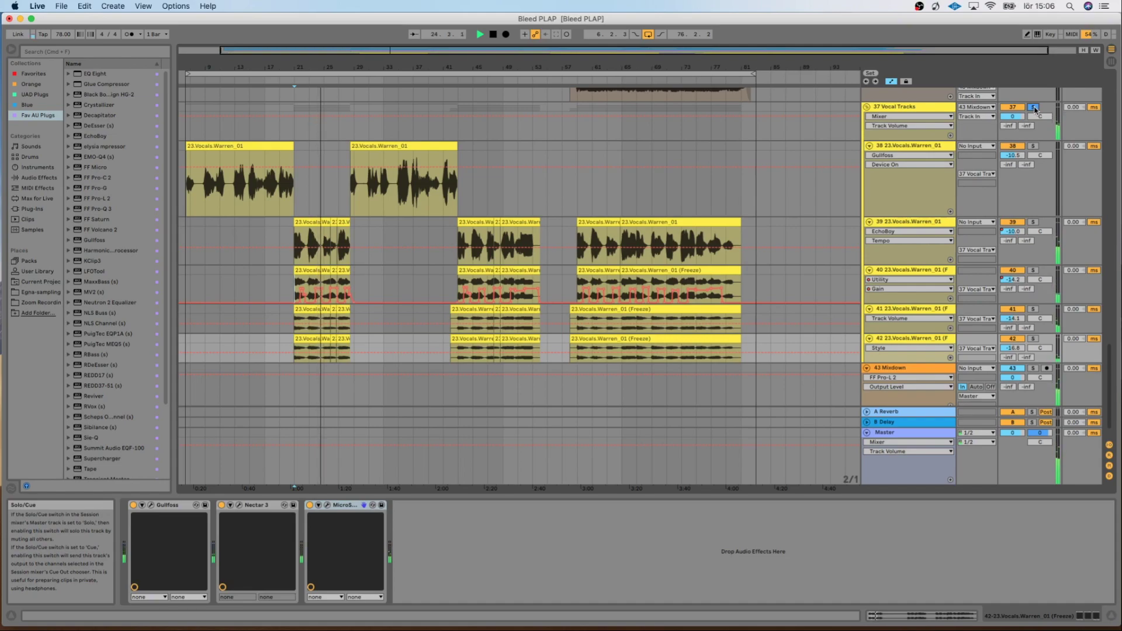
key(space)
- Inspect the UAD Pultec EQP-1A window on the Mixdown track during playback, closing it and stopping playback
key(super+a)
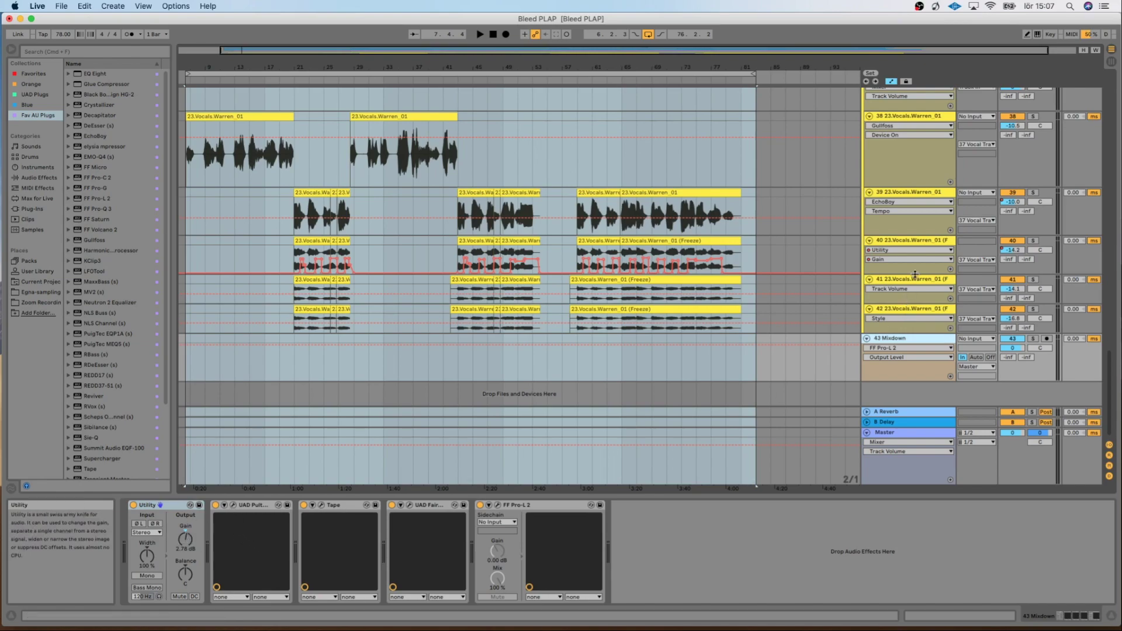
click(233, 506)
key(space)
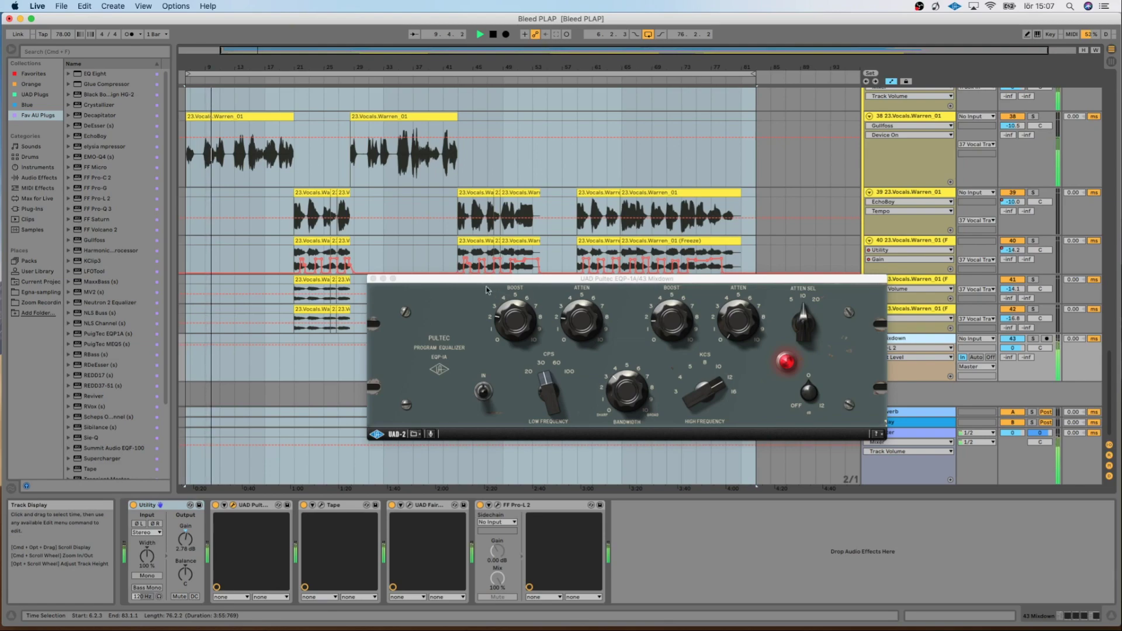
click(372, 280)
key(space)
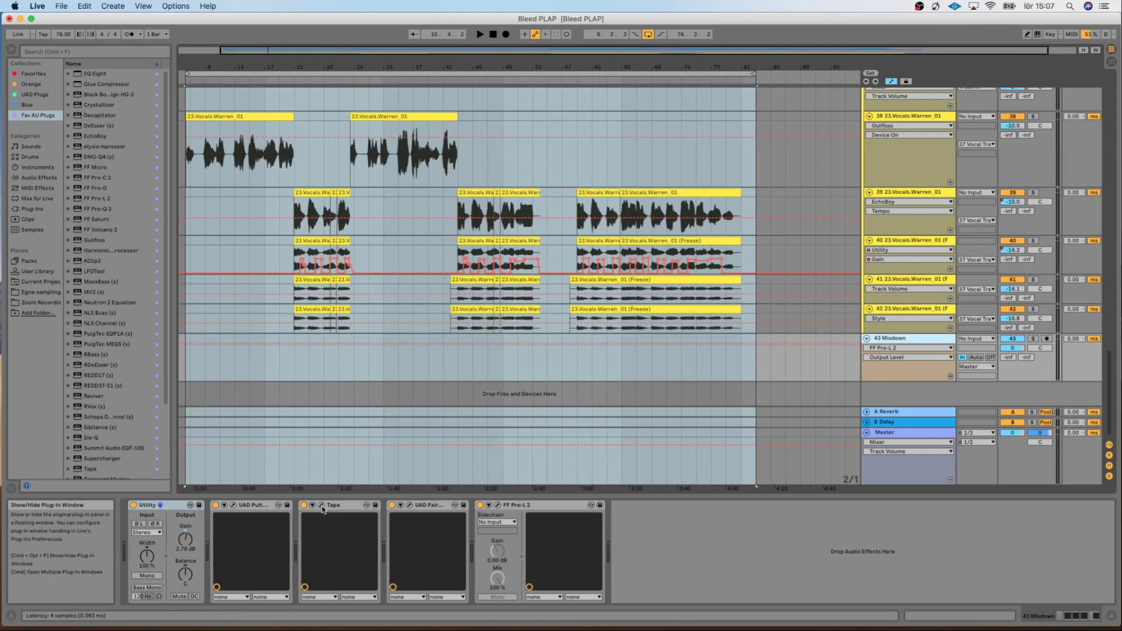
- Inspect the Tape window on the Mixdown track during playback, bypassing and re-enabling the device to compare, and close the window
click(322, 506)
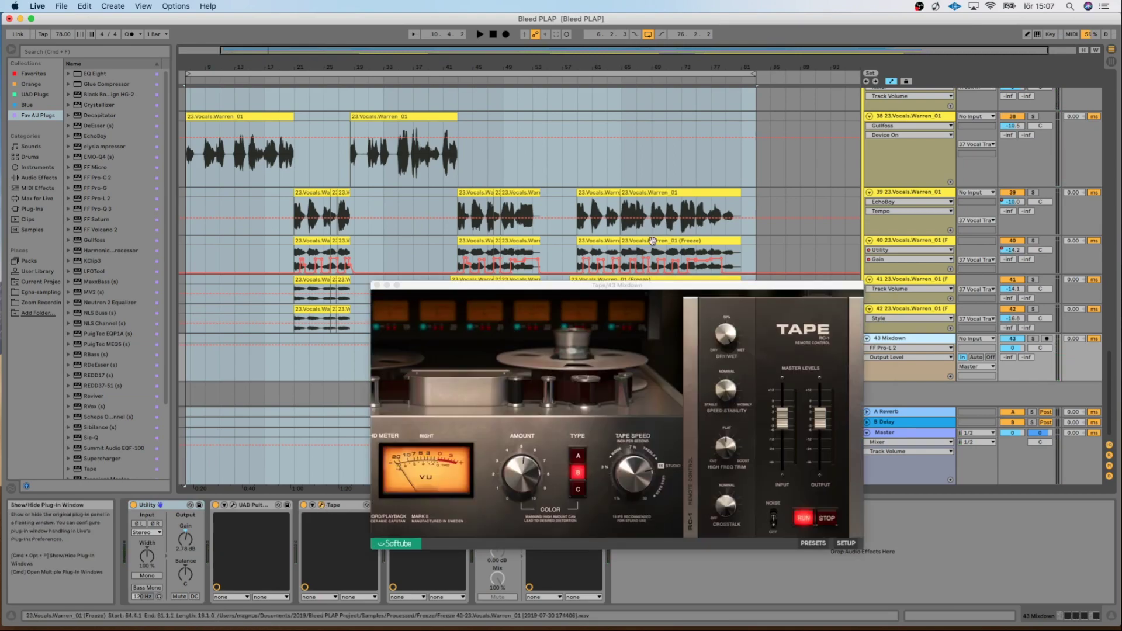
drag(611, 291, 586, 147)
key(space)
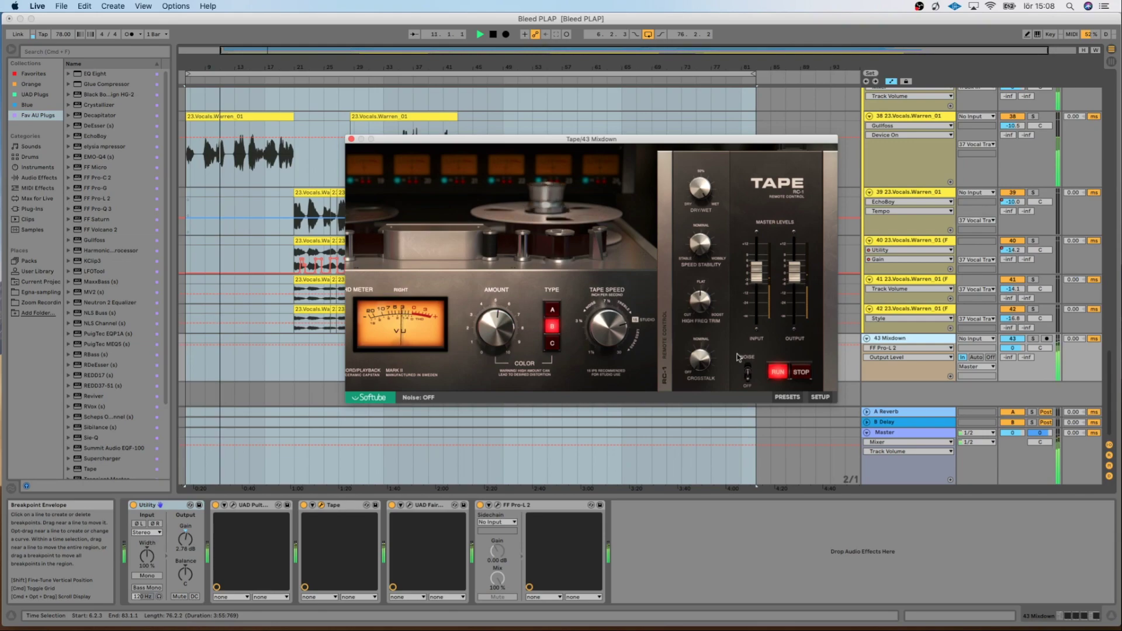
click(304, 505)
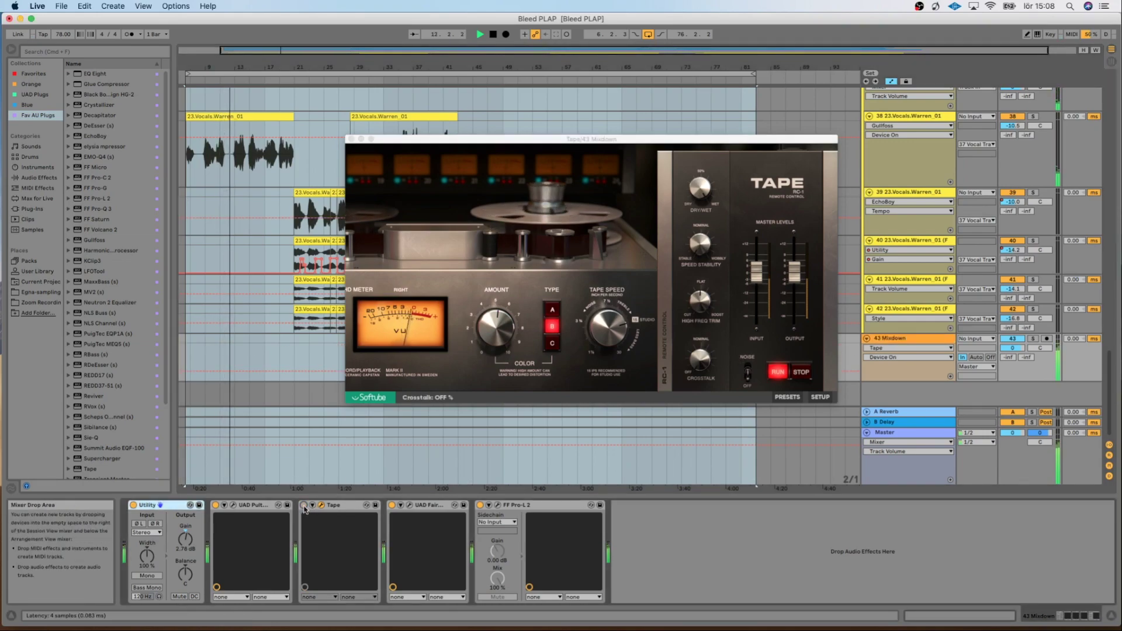
click(304, 505)
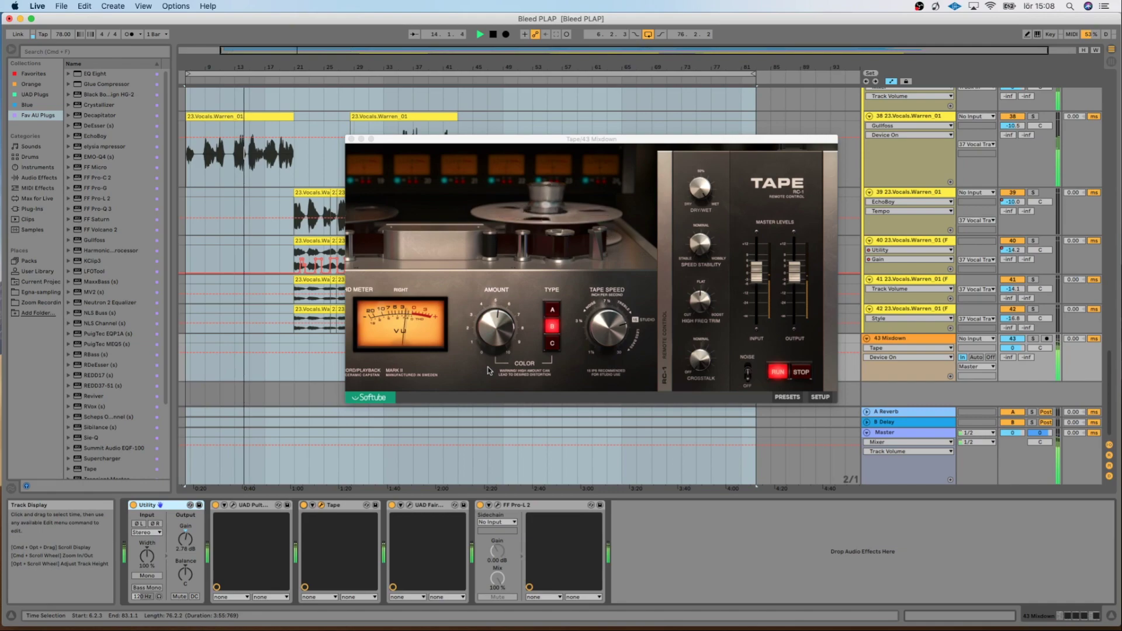
click(350, 139)
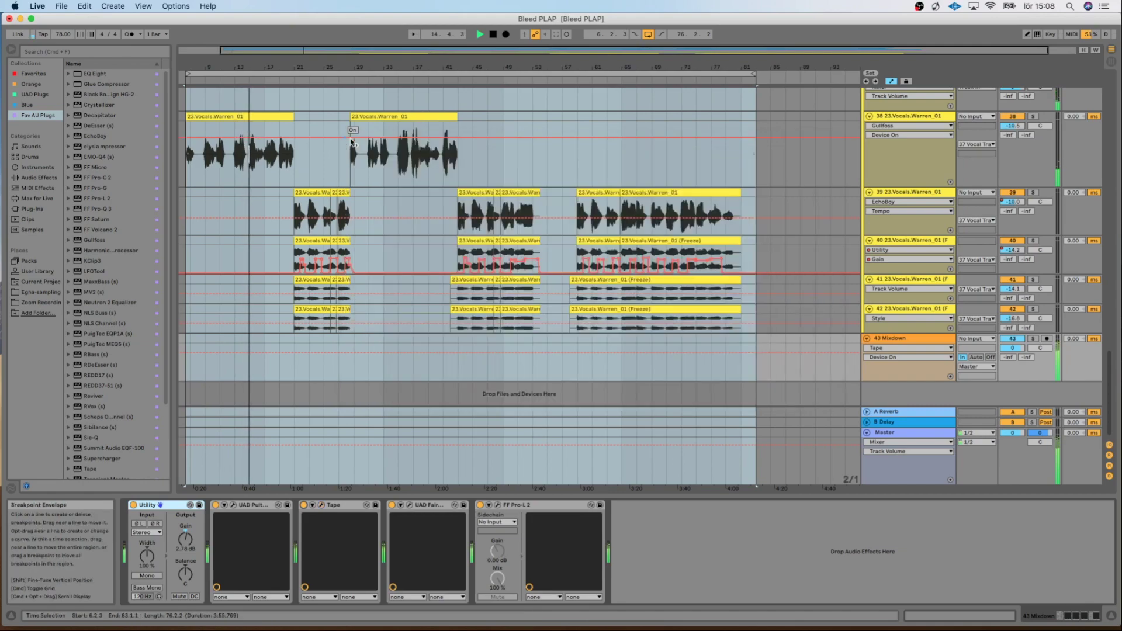
- Inspect the UAD Fairchild 670 compressor window on the Mixdown track while the mix plays, and close it
click(410, 506)
drag(472, 163, 520, 110)
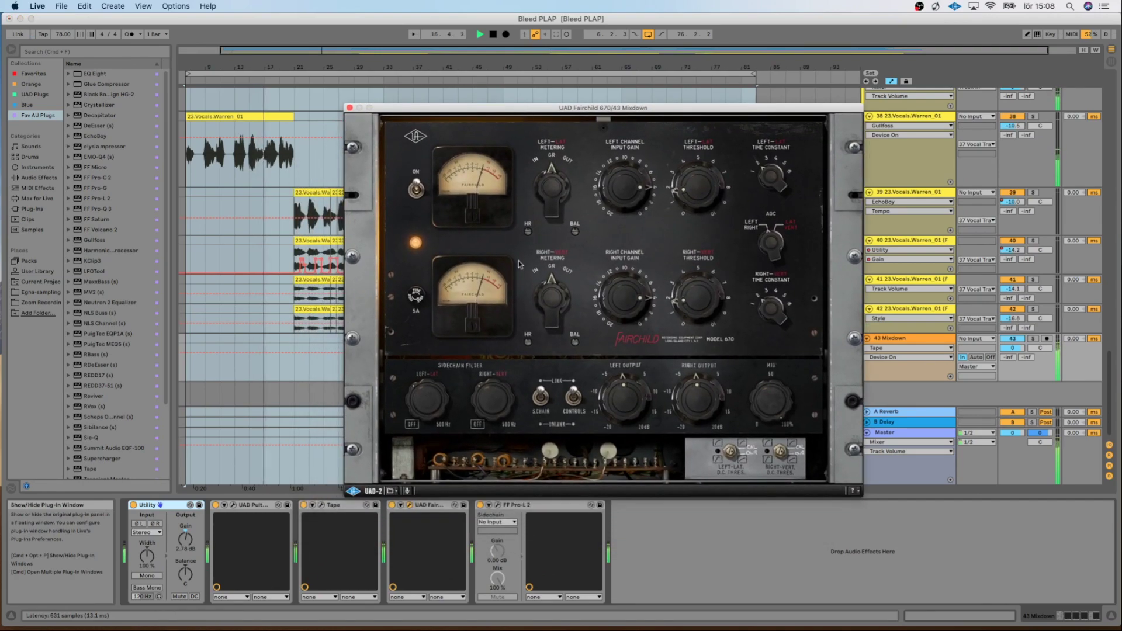
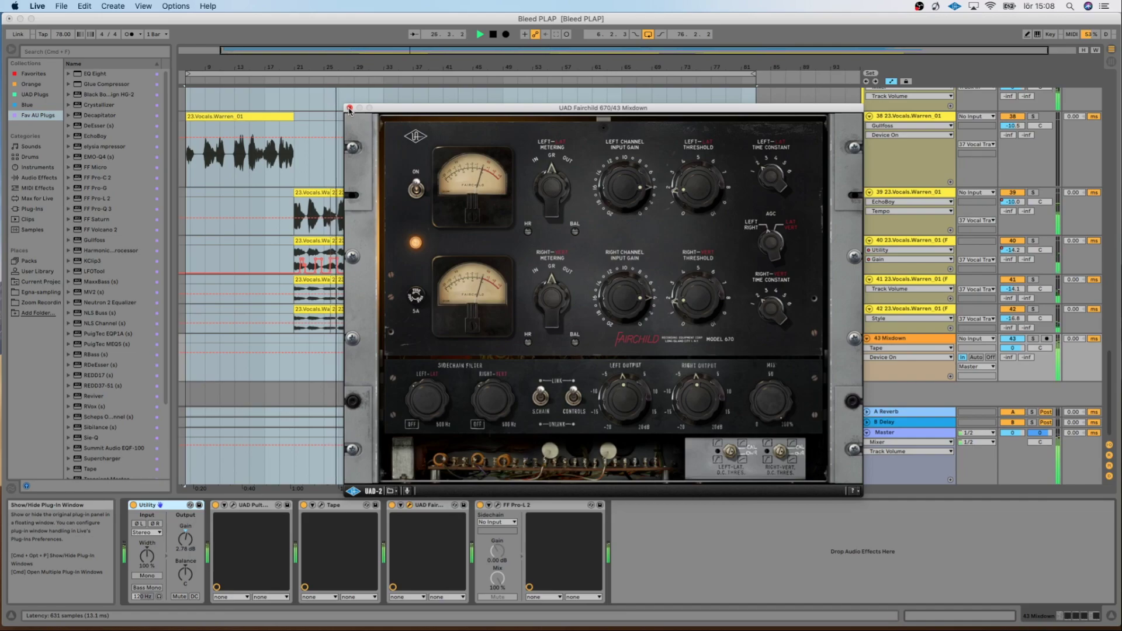
click(349, 110)
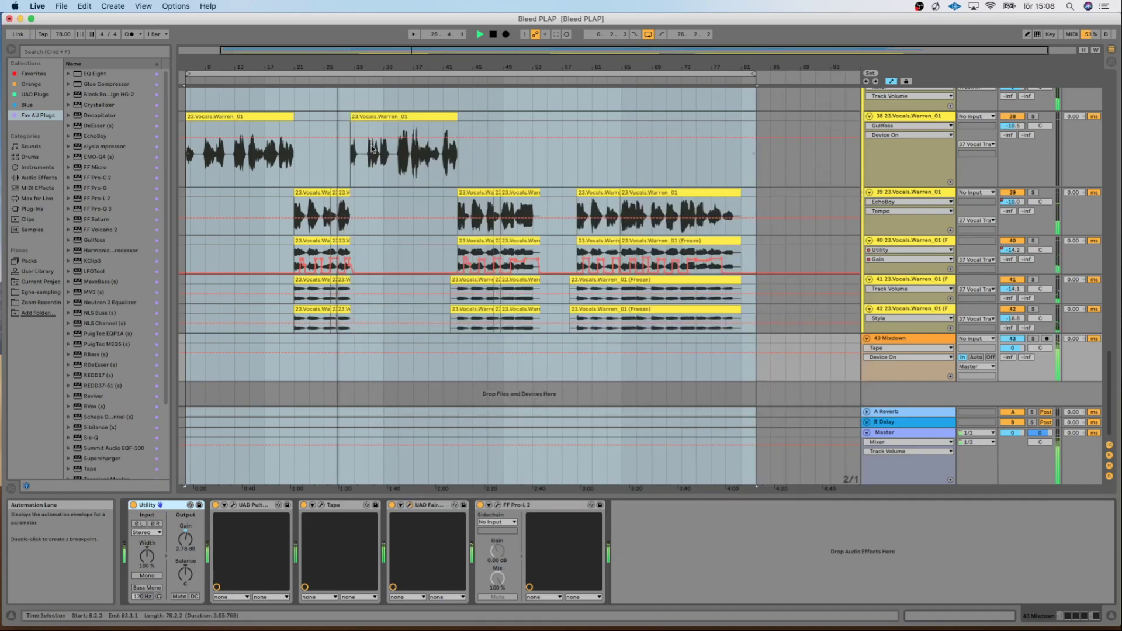
- Play the mix from the first chorus vocals at bar 20 and inspect the Mixdown track's FF Pro-L 2 limiting and output settings
click(499, 508)
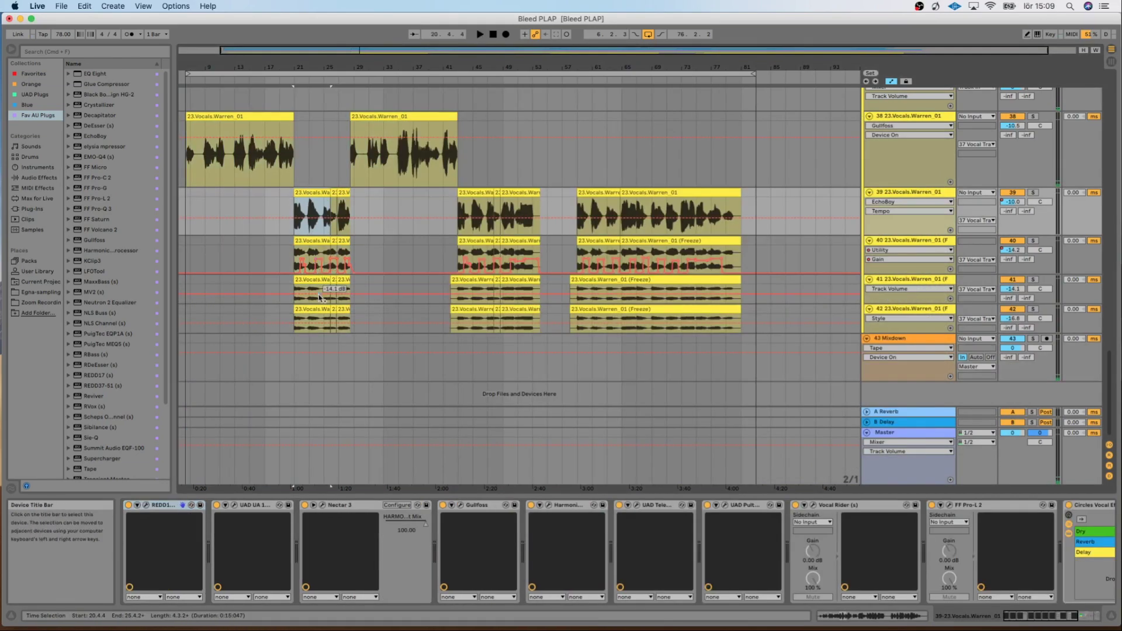
key(Down)
key(Down)
key(Down)
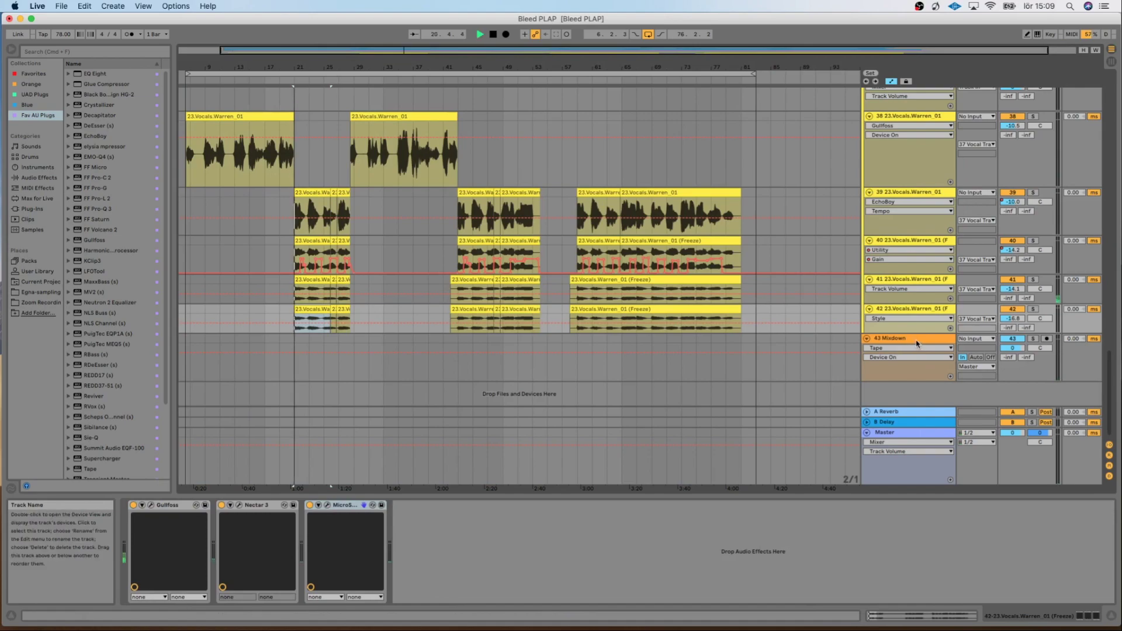
click(916, 344)
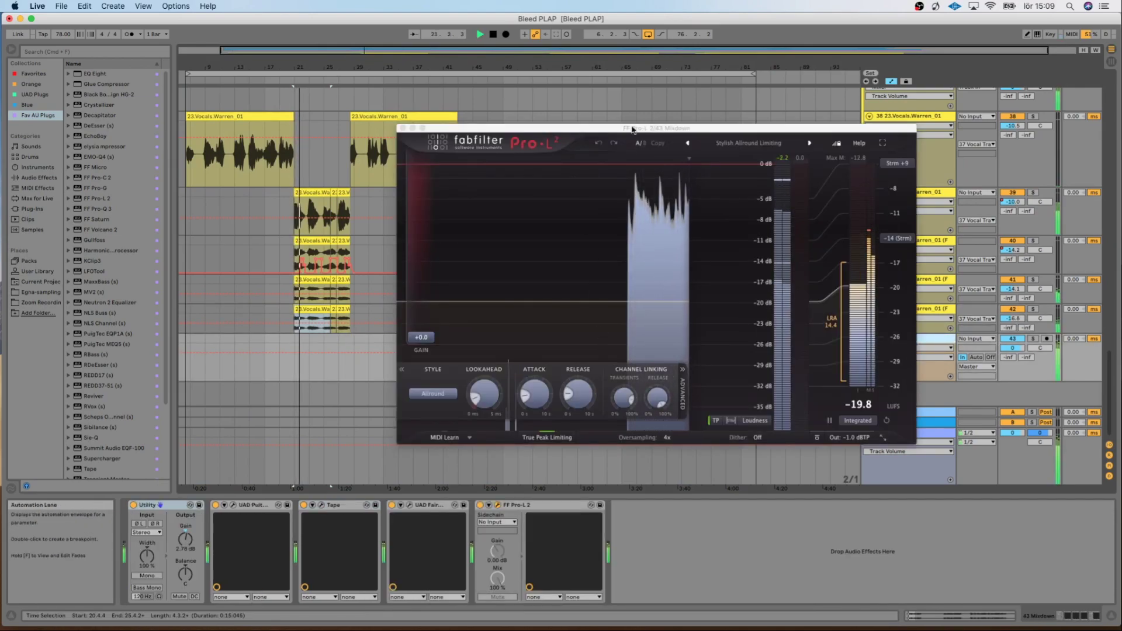
drag(632, 129, 566, 120)
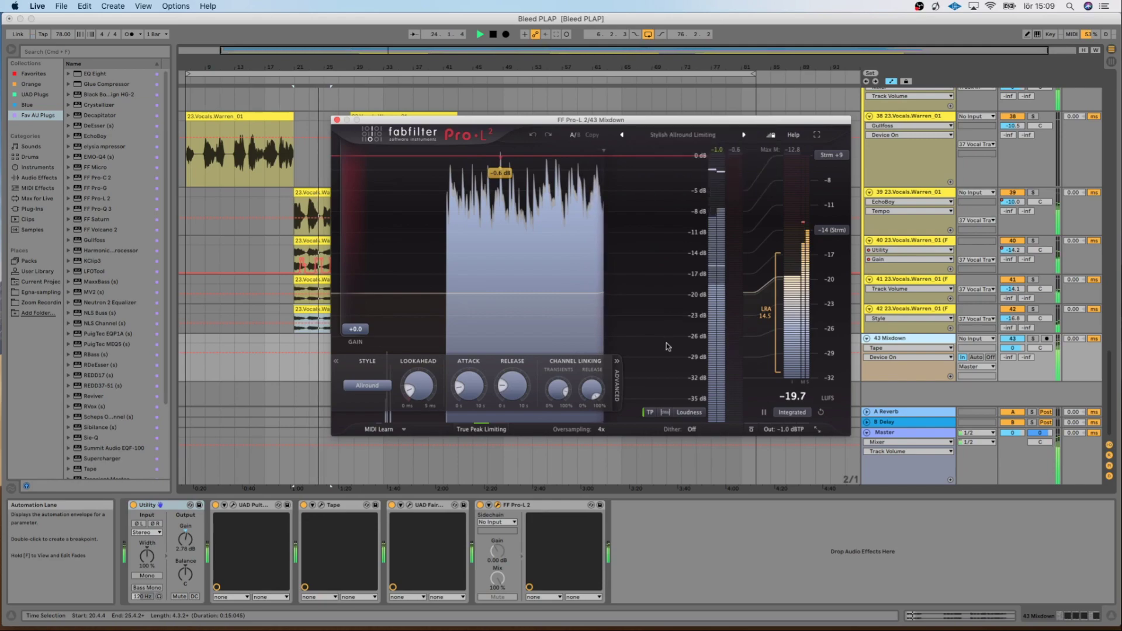
mouse_move(786, 432)
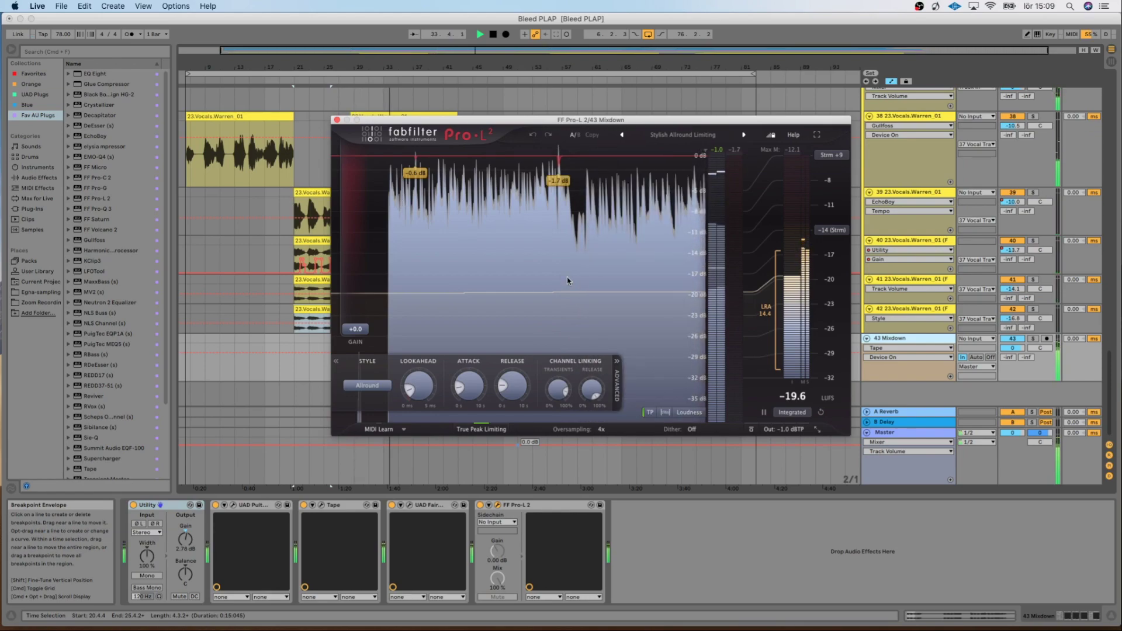
- Play the mix from bar 63 and recheck the integrated loudness in the Mixdown track's FF Pro-L 2, closing its window
click(412, 90)
click(336, 120)
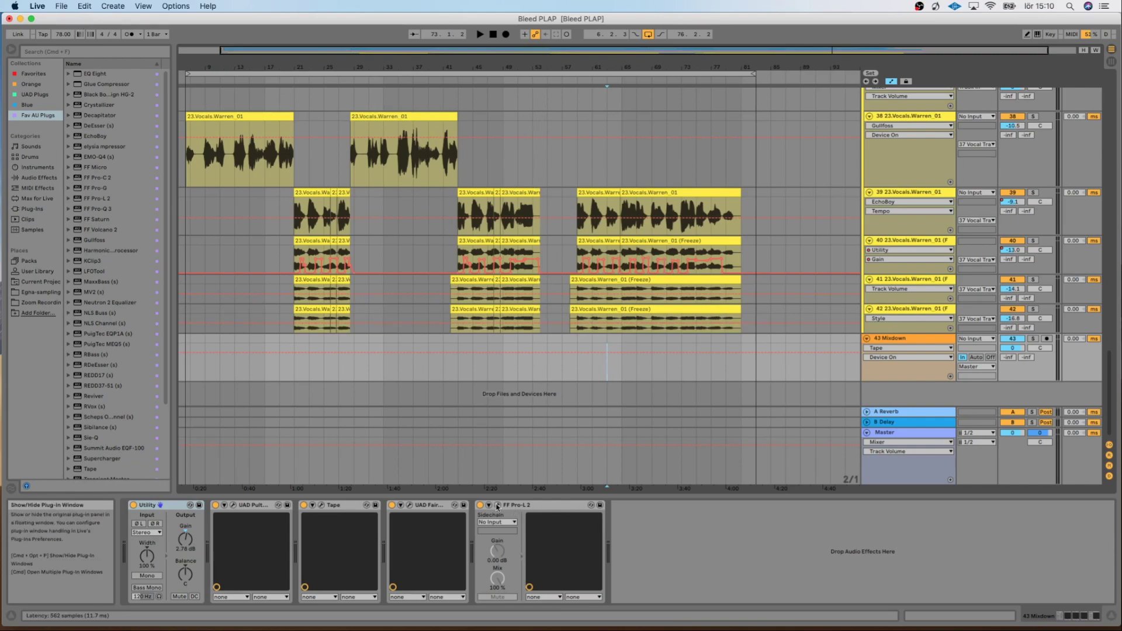
click(497, 505)
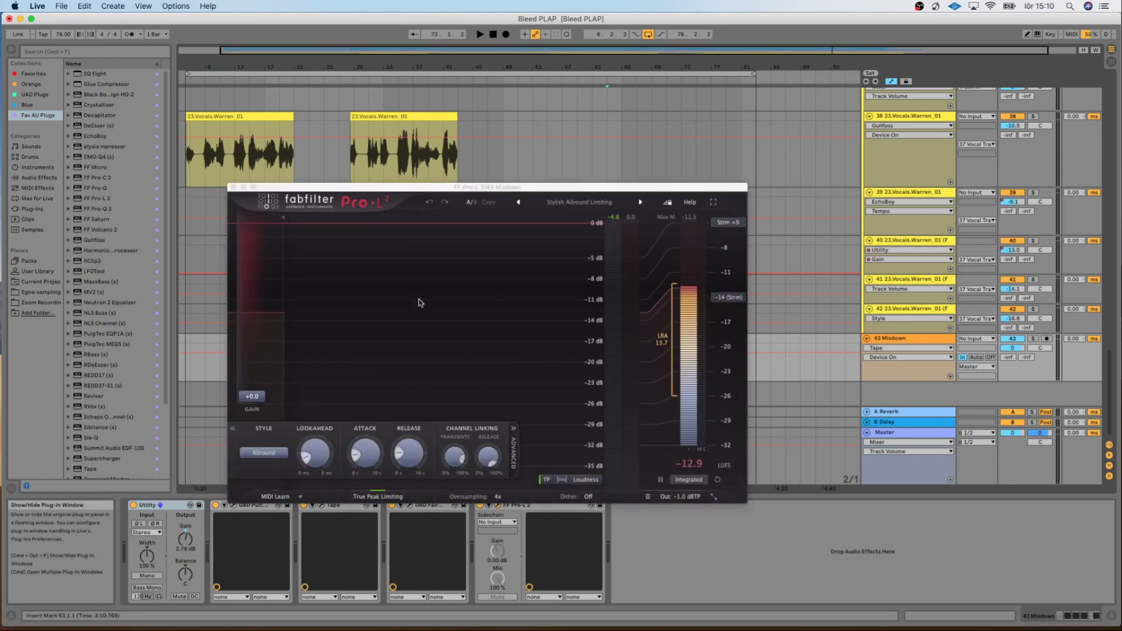
click(233, 188)
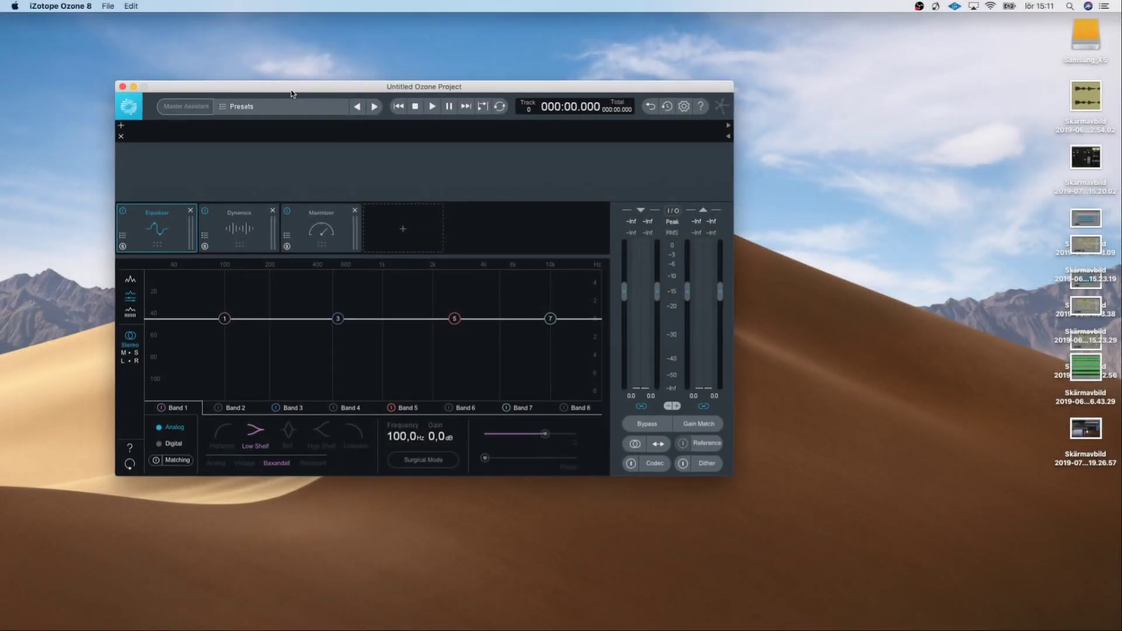
- Switch to iZotope Ozone 8 and try to open the recent project Bleed Master, reading through the problem report
drag(292, 93, 393, 65)
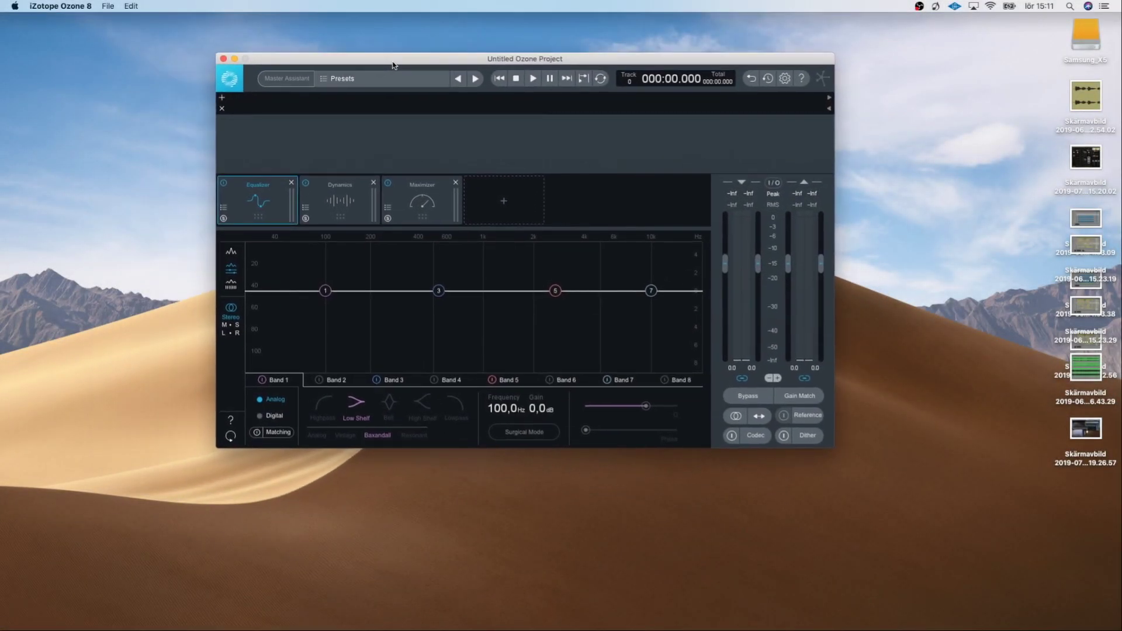
click(99, 5)
mouse_move(164, 40)
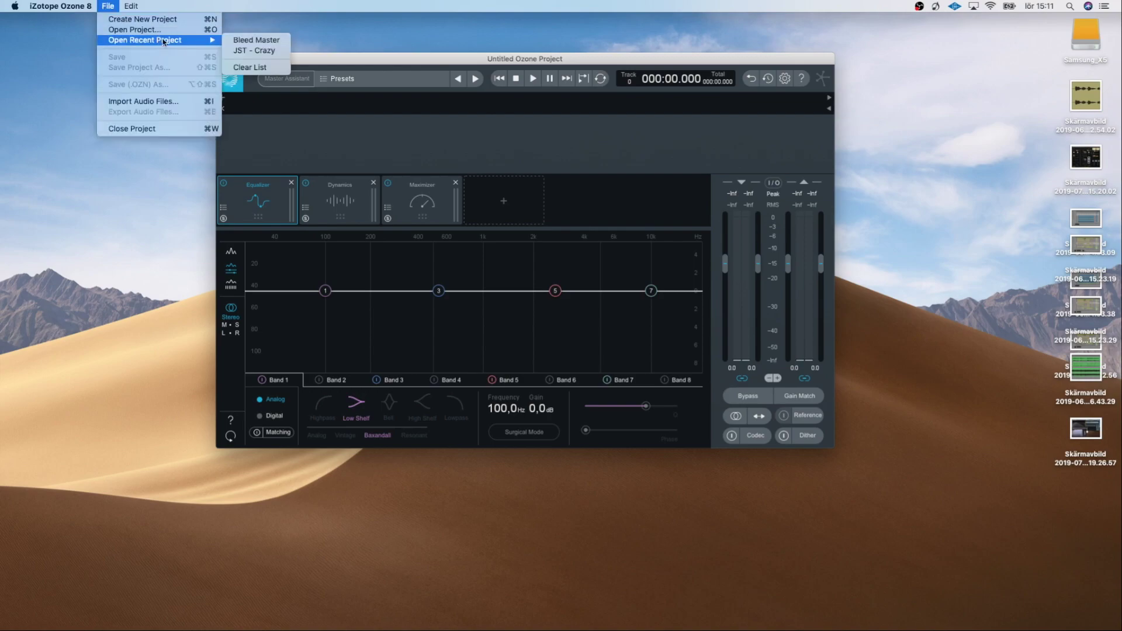
click(255, 40)
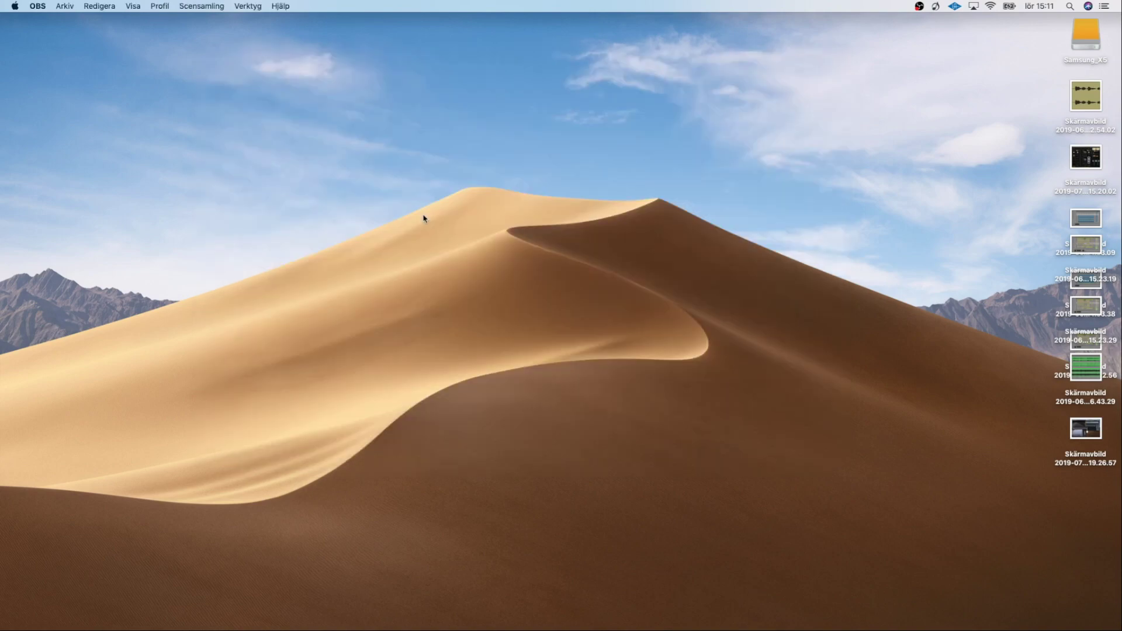
mouse_move(454, 625)
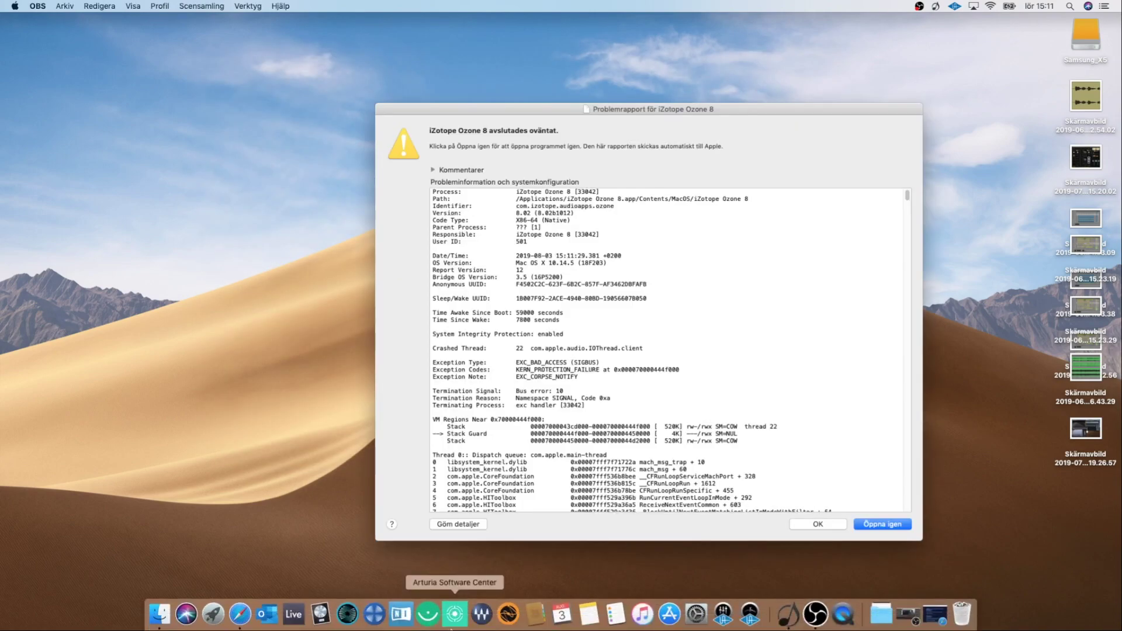
drag(907, 209, 892, 508)
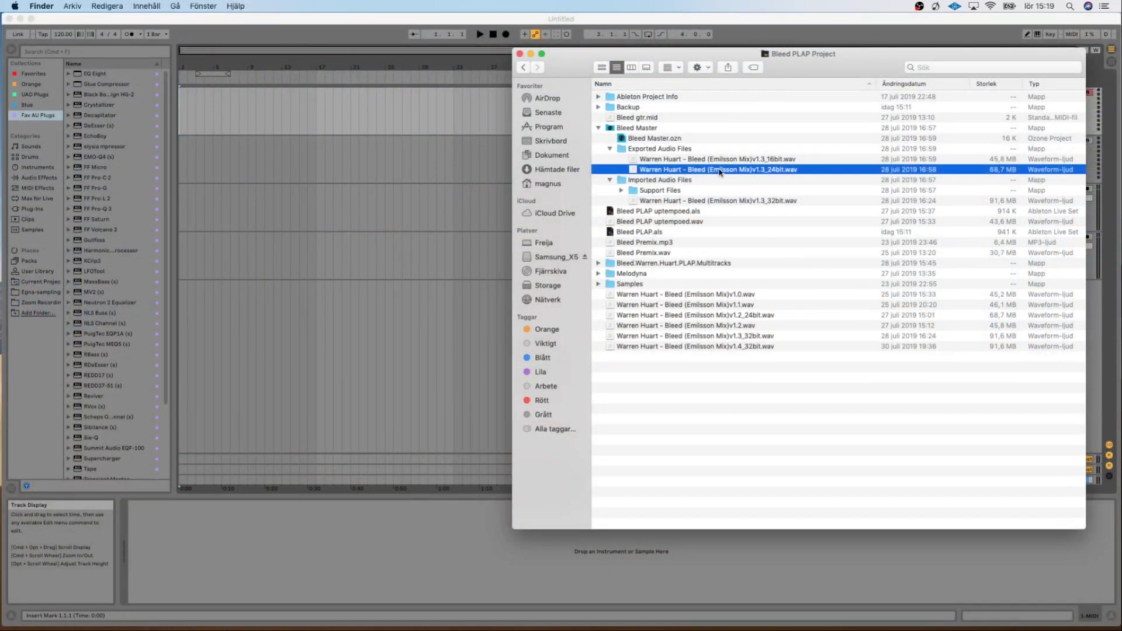
- Place the exported v1.3_24bit master on audio track 3 and the v1.3_32bit mix on audio track 4 of the Live set, starting at bar 5
mouse_move(721, 174)
mouse_down()
mouse_move(357, 181)
mouse_move(353, 219)
mouse_move(220, 220)
mouse_up()
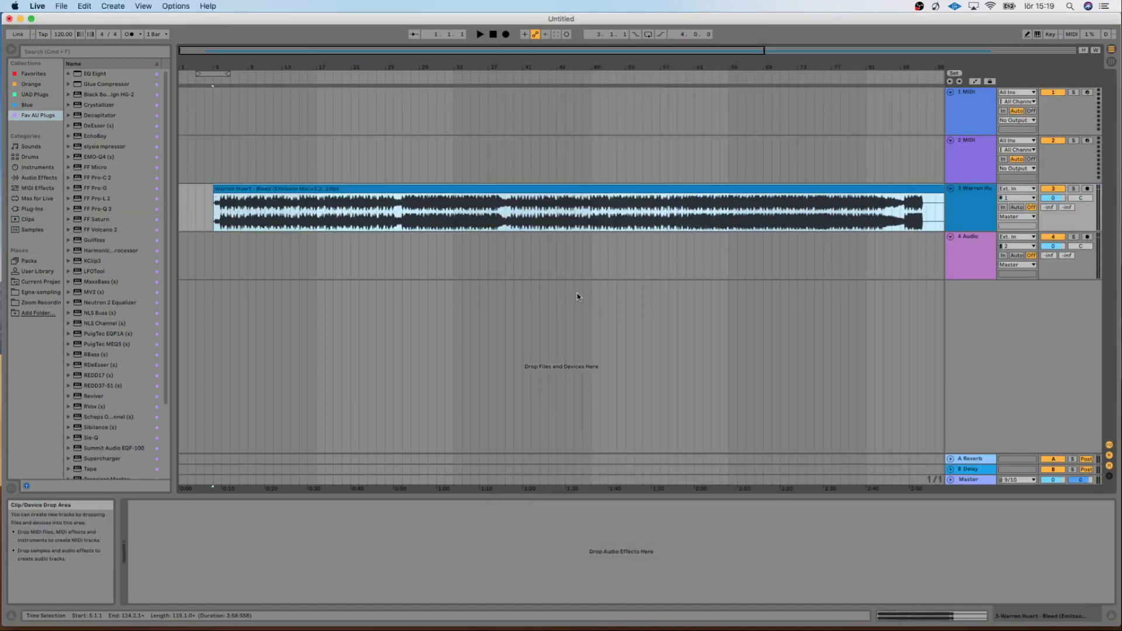
key(Tab)
key(Tab)
key(ctrl+Up)
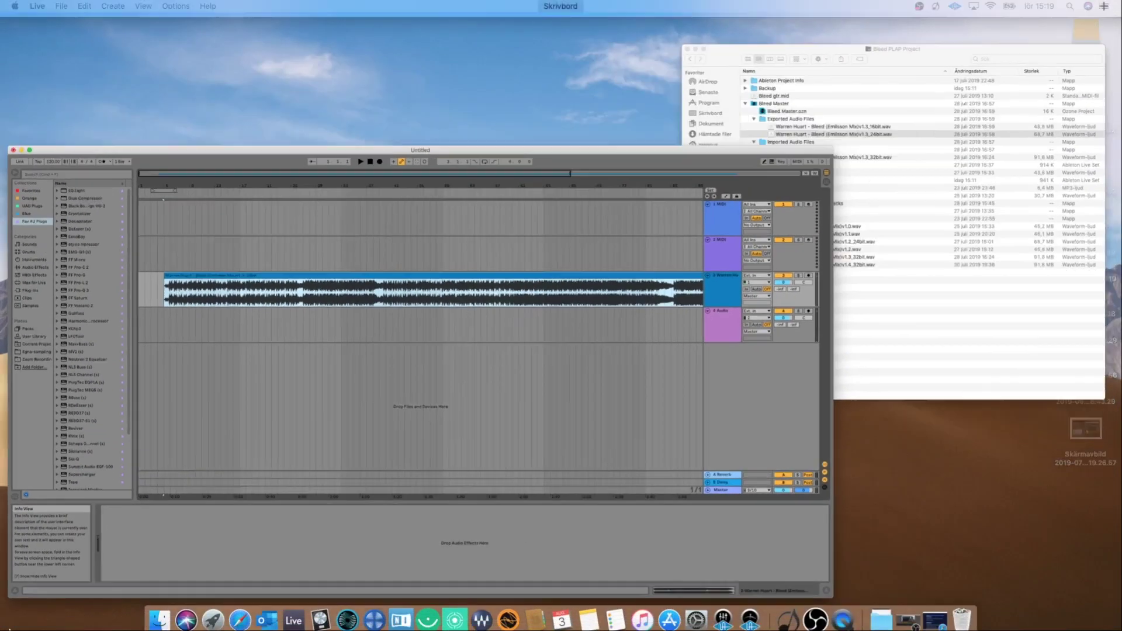
click(845, 257)
drag(714, 212, 209, 252)
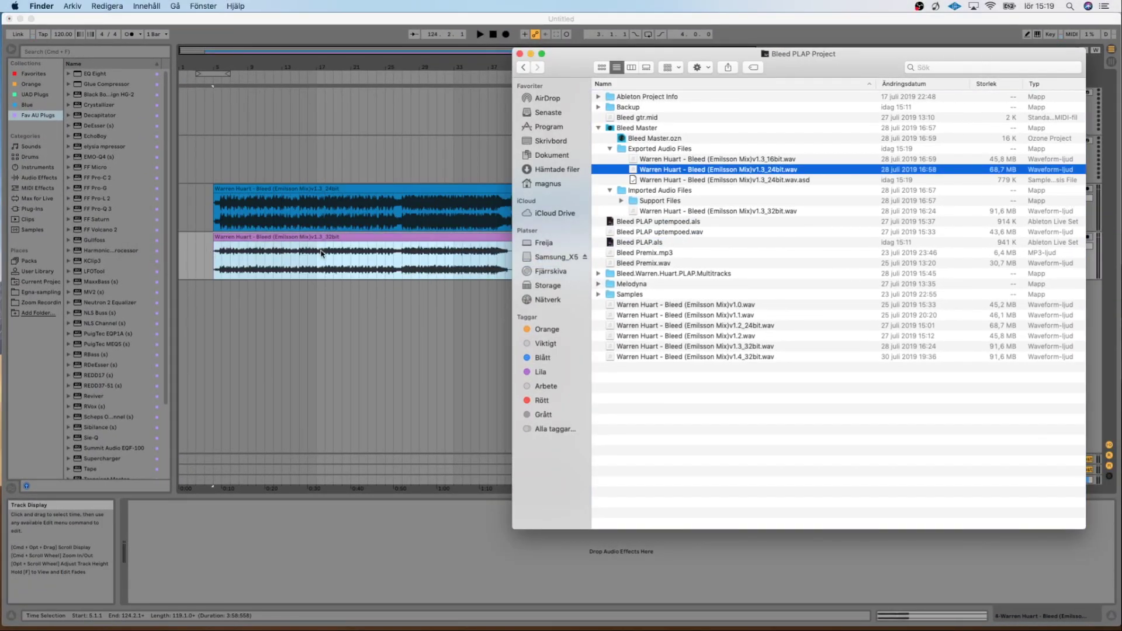
click(354, 34)
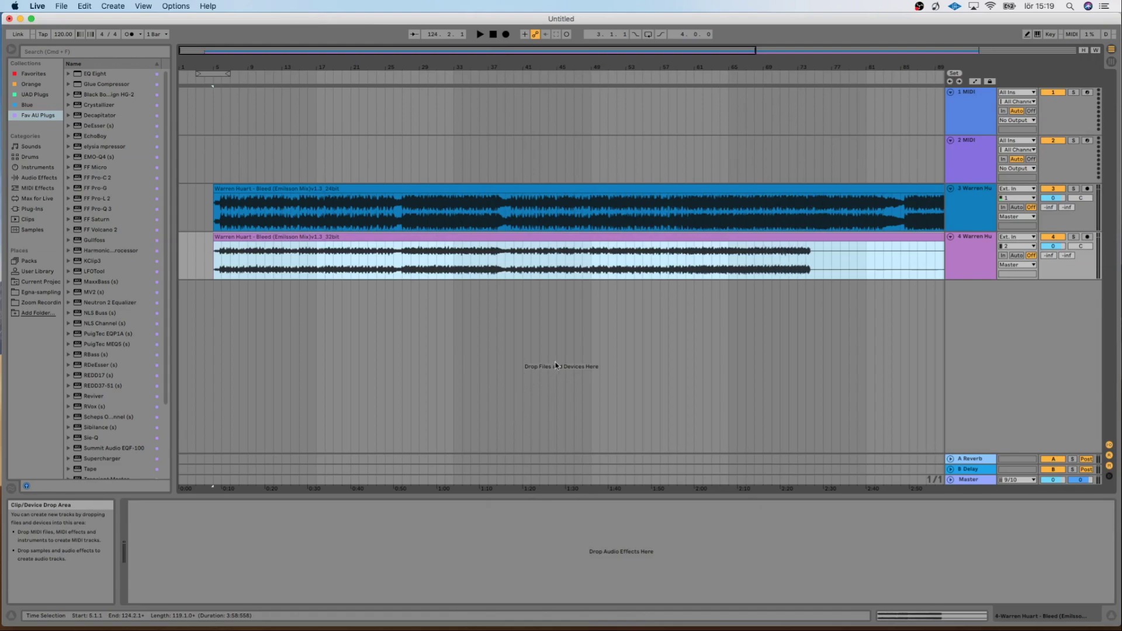
- Play both versions from bar 30 and alternate solo between the v1.3_24bit master on track 3 and the v1.3_32bit mix on track 4
key(Tab)
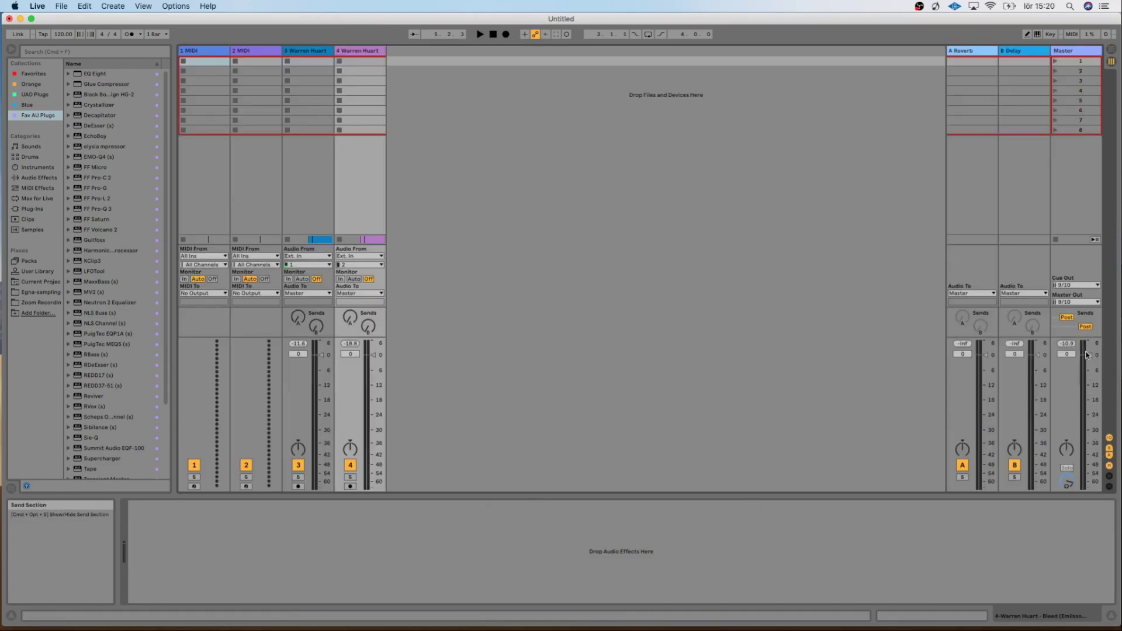
key(space)
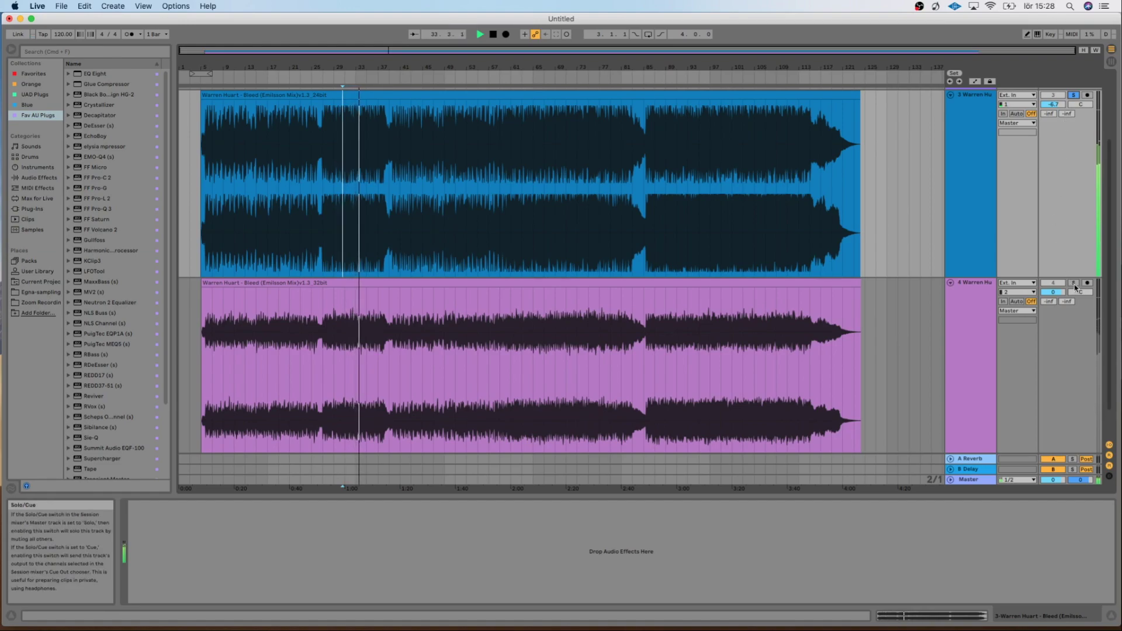
click(1073, 284)
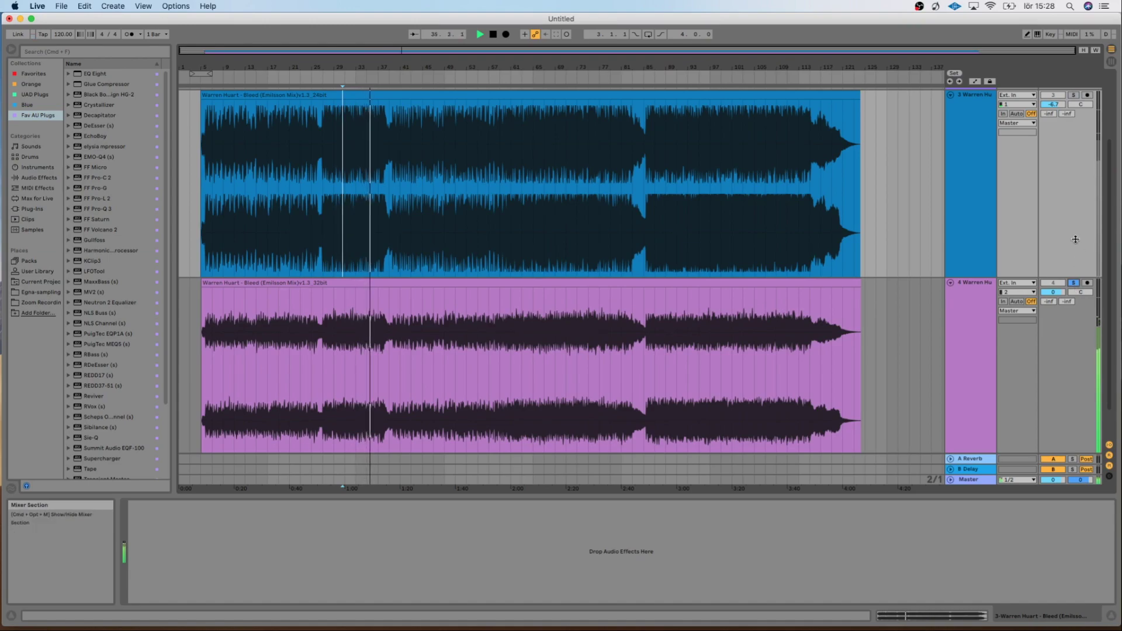
click(1073, 96)
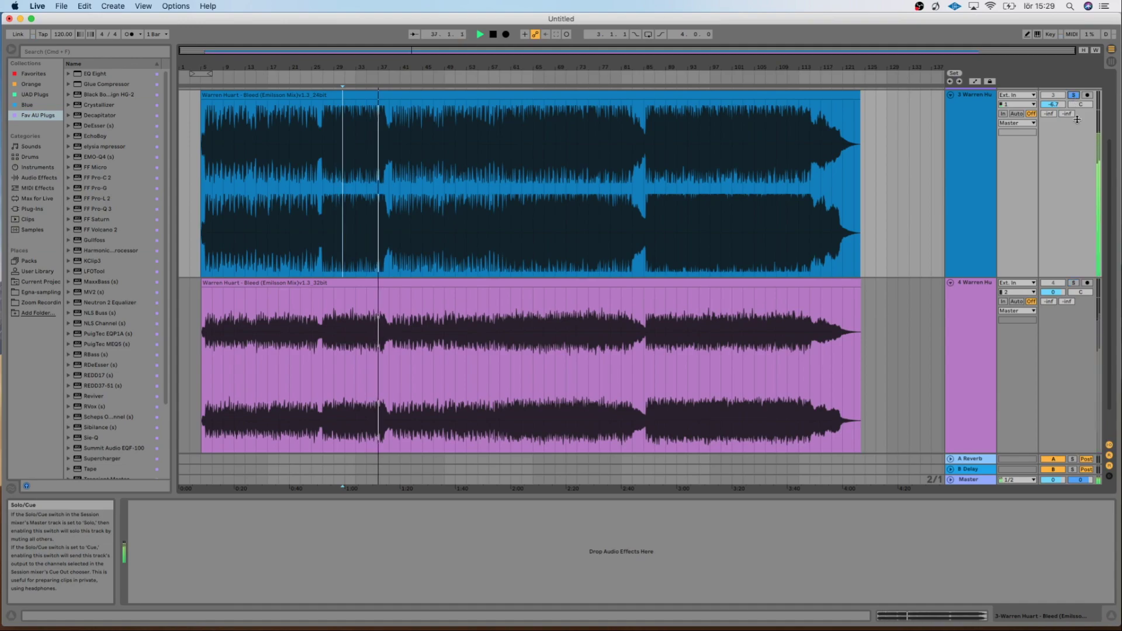
click(1074, 284)
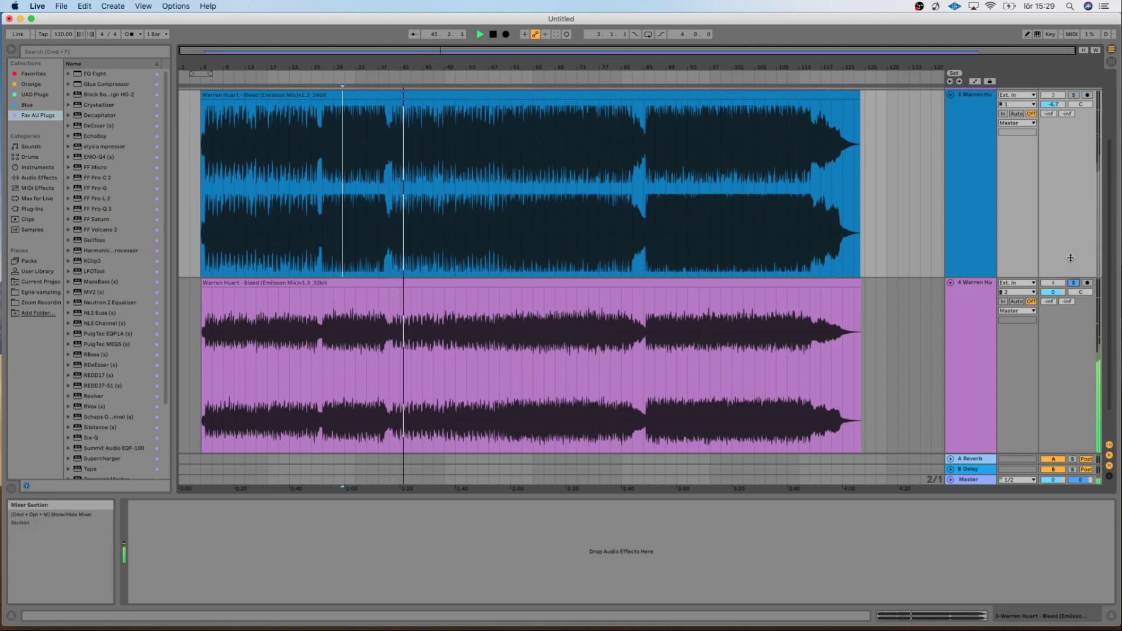
click(1074, 95)
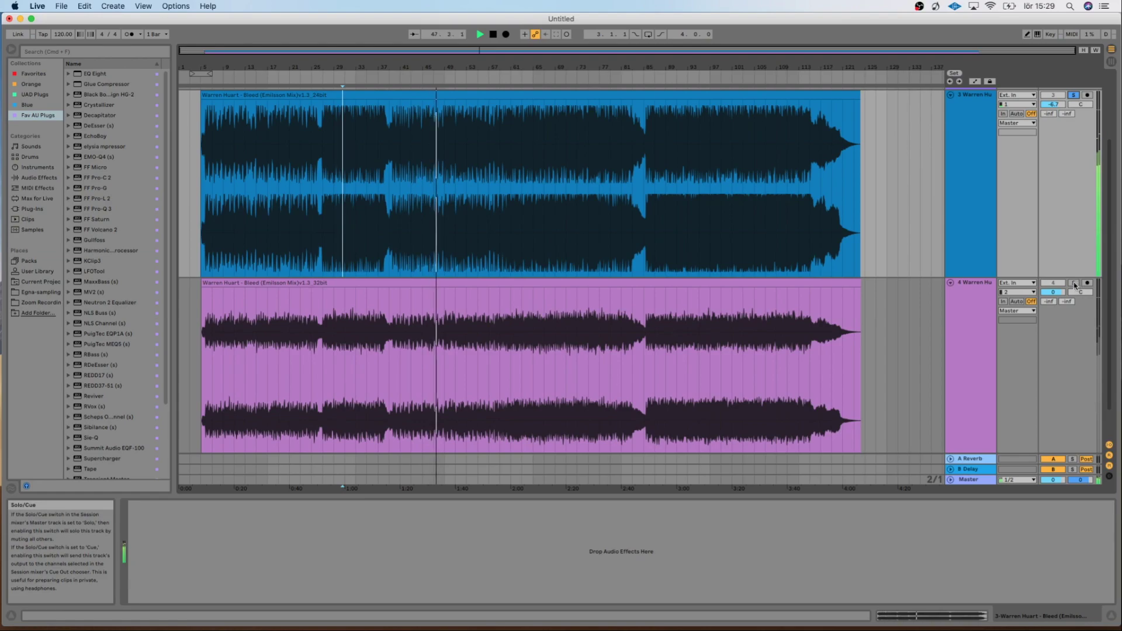
click(1074, 284)
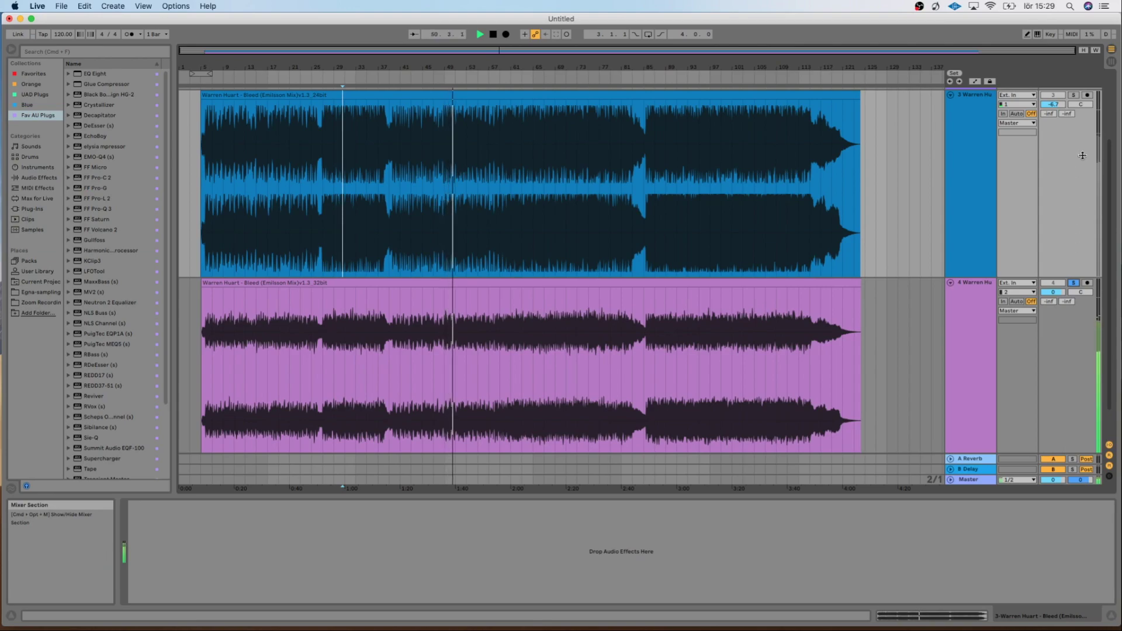
click(1074, 95)
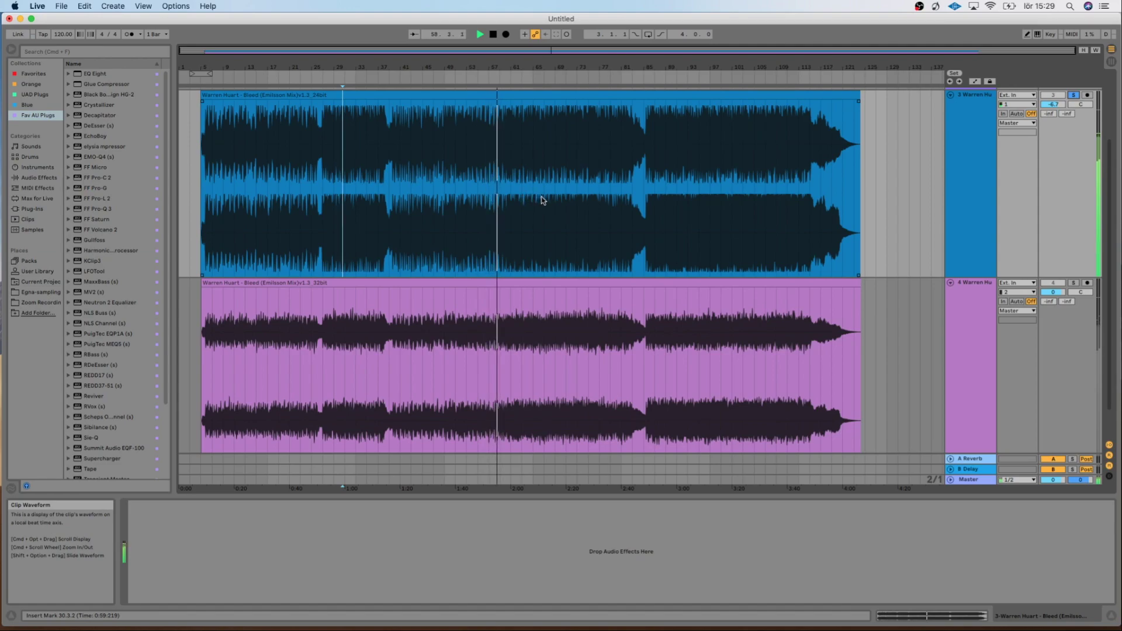
- Compare the unmastered mix and the master through bars 66 to 80 by alternating solo between tracks 4 and 3, finishing on the master
drag(678, 73, 687, 183)
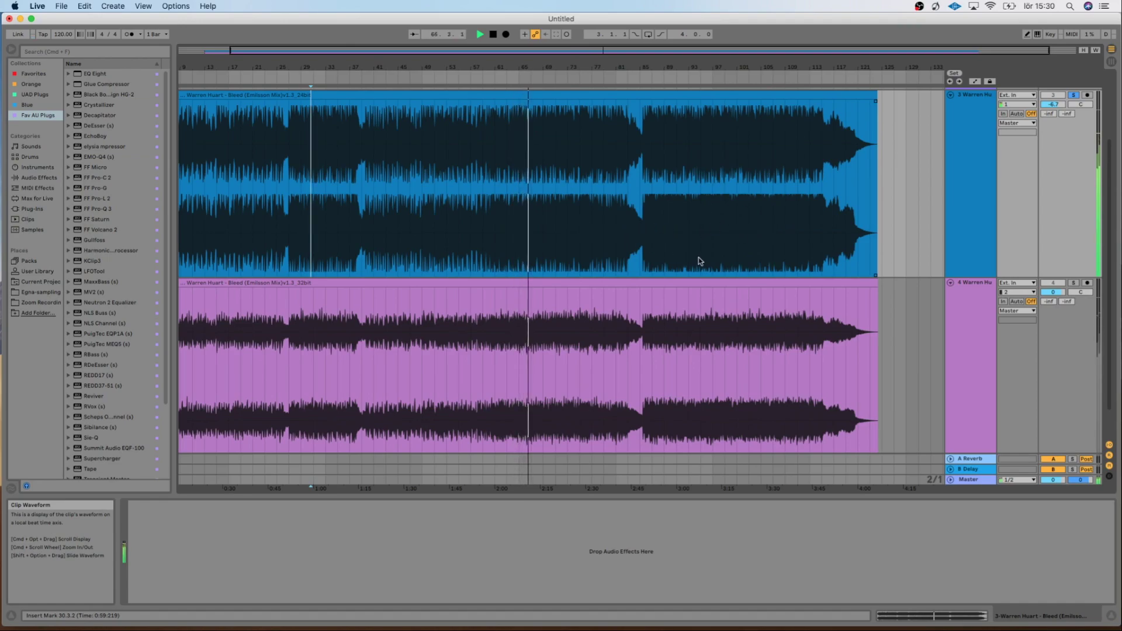
click(1072, 283)
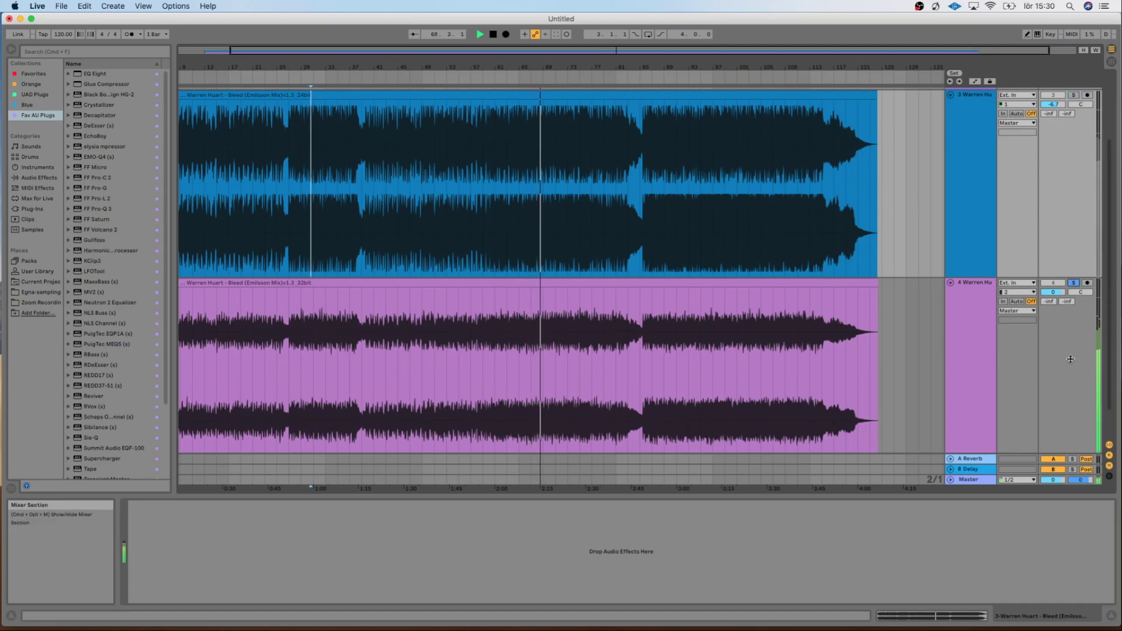
click(1075, 96)
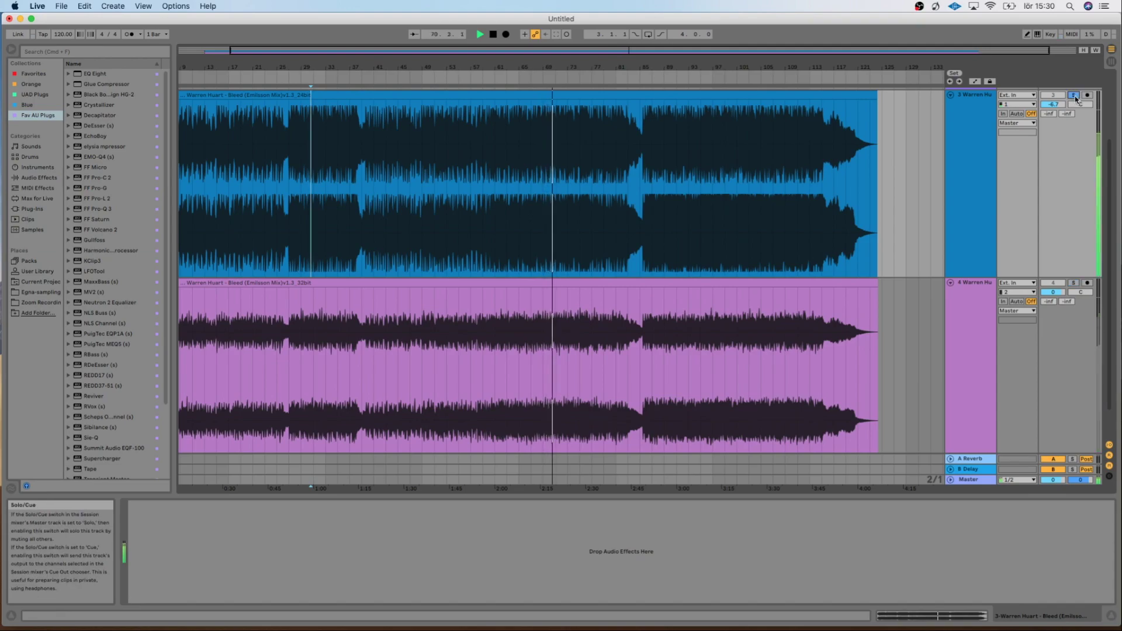
click(1074, 284)
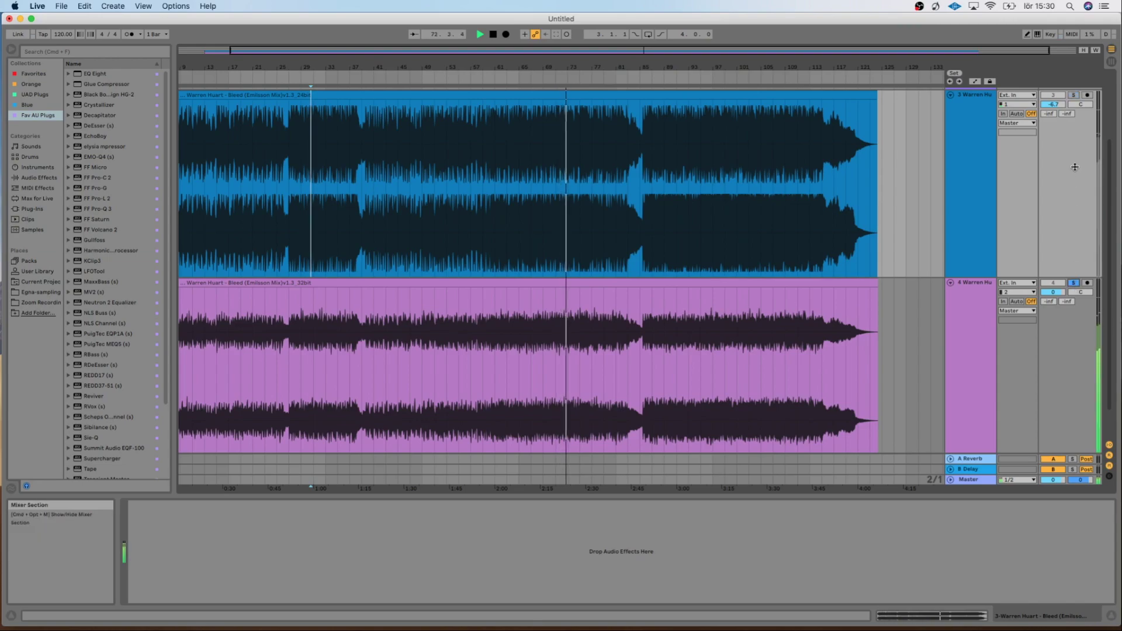
click(1076, 96)
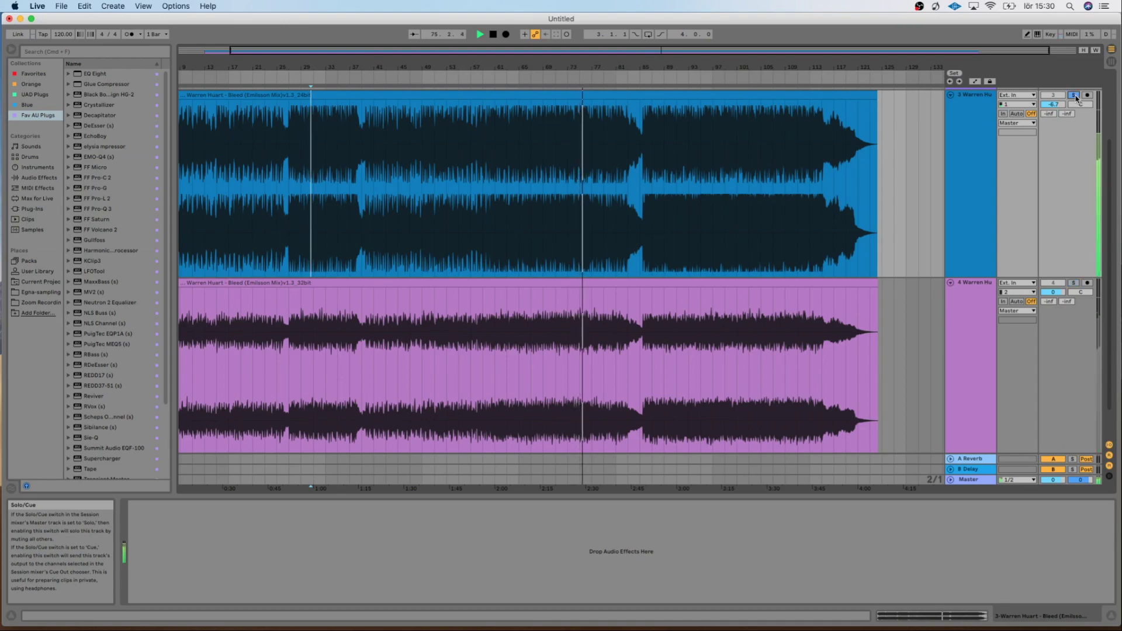
click(1075, 285)
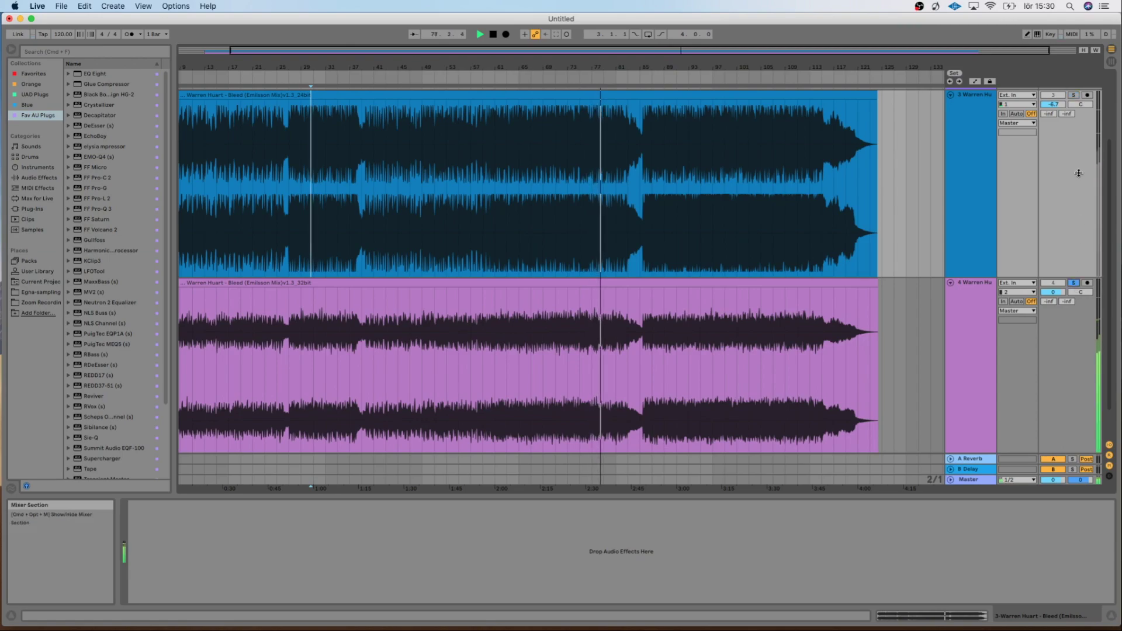
click(1074, 97)
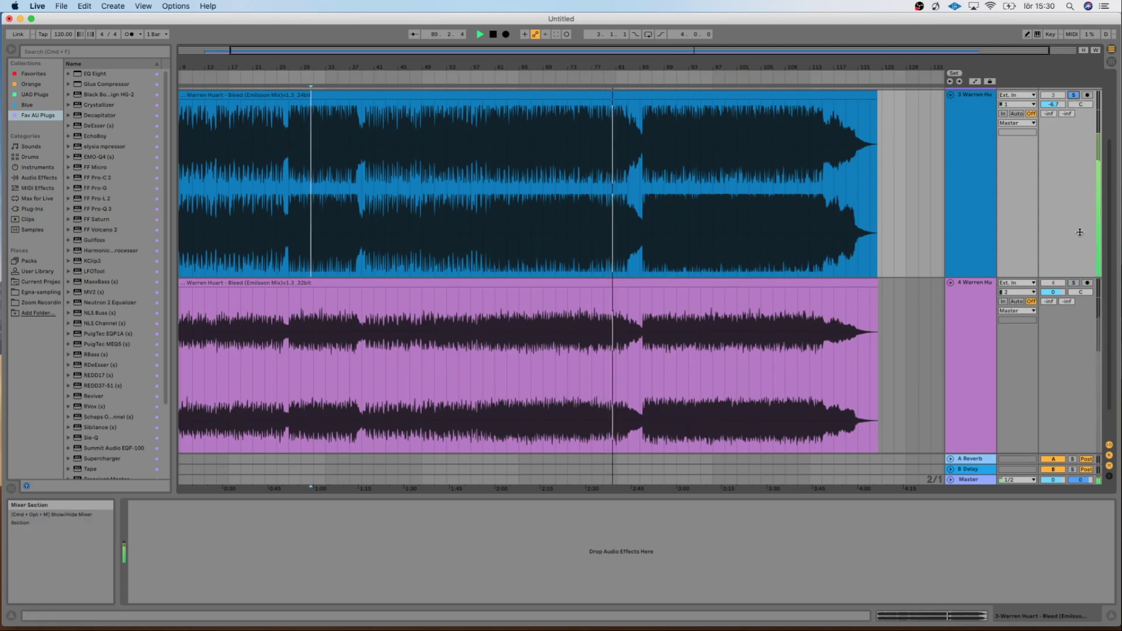